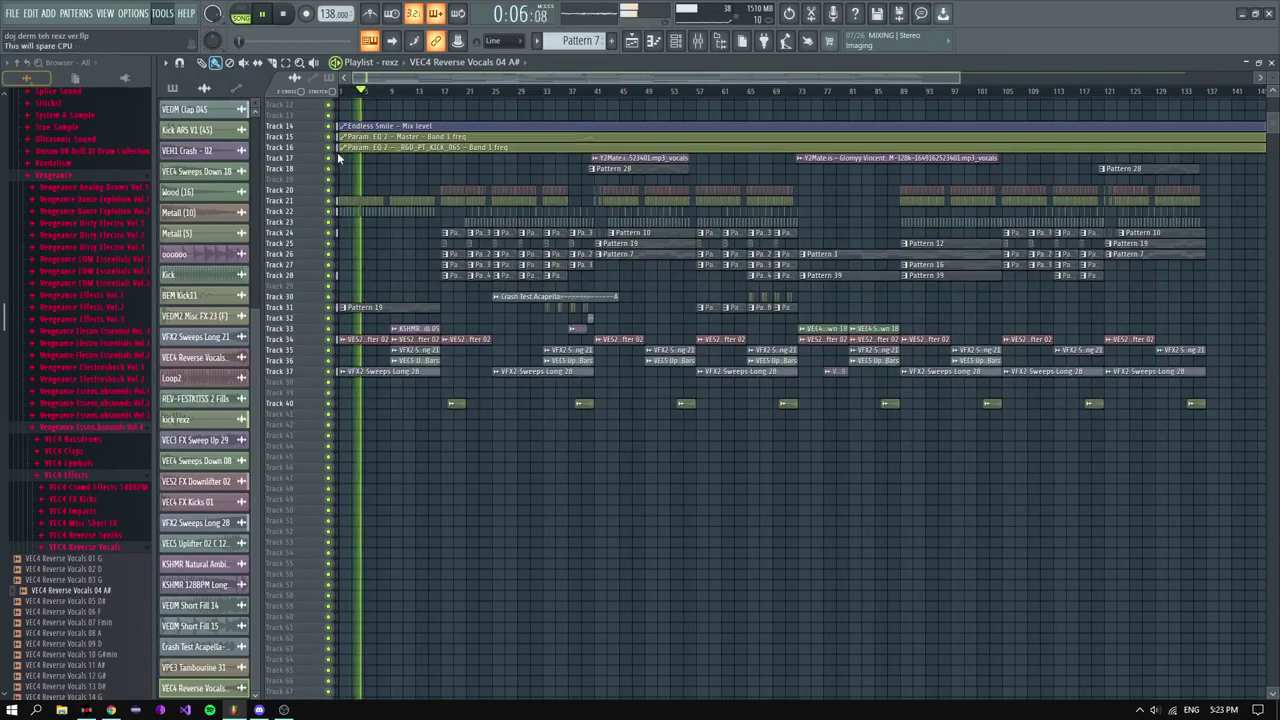
Step: Review the arrangement in the playlist during playback, from the intro into the section at bar 17, with a brief check of the mixer
{"action": "scroll", "coordinate": [440, 105], "scroll_direction": "up", "scroll_amount": 3}
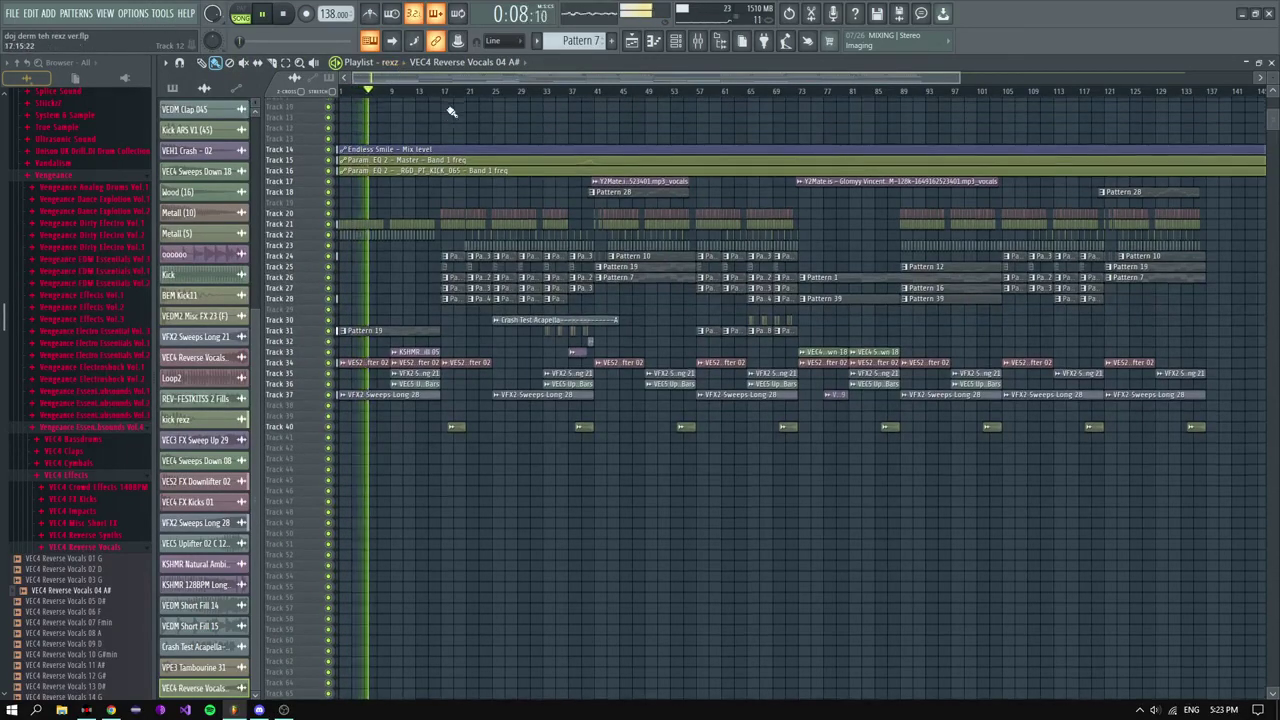
{"action": "scroll", "coordinate": [800, 200], "scroll_direction": "up", "scroll_amount": 3}
{"action": "scroll", "coordinate": [808, 214], "scroll_direction": "down", "scroll_amount": 5}
{"action": "scroll", "coordinate": [808, 214], "scroll_direction": "up", "scroll_amount": 6}
{"action": "scroll", "coordinate": [486, 223], "scroll_direction": "up", "scroll_amount": 2}
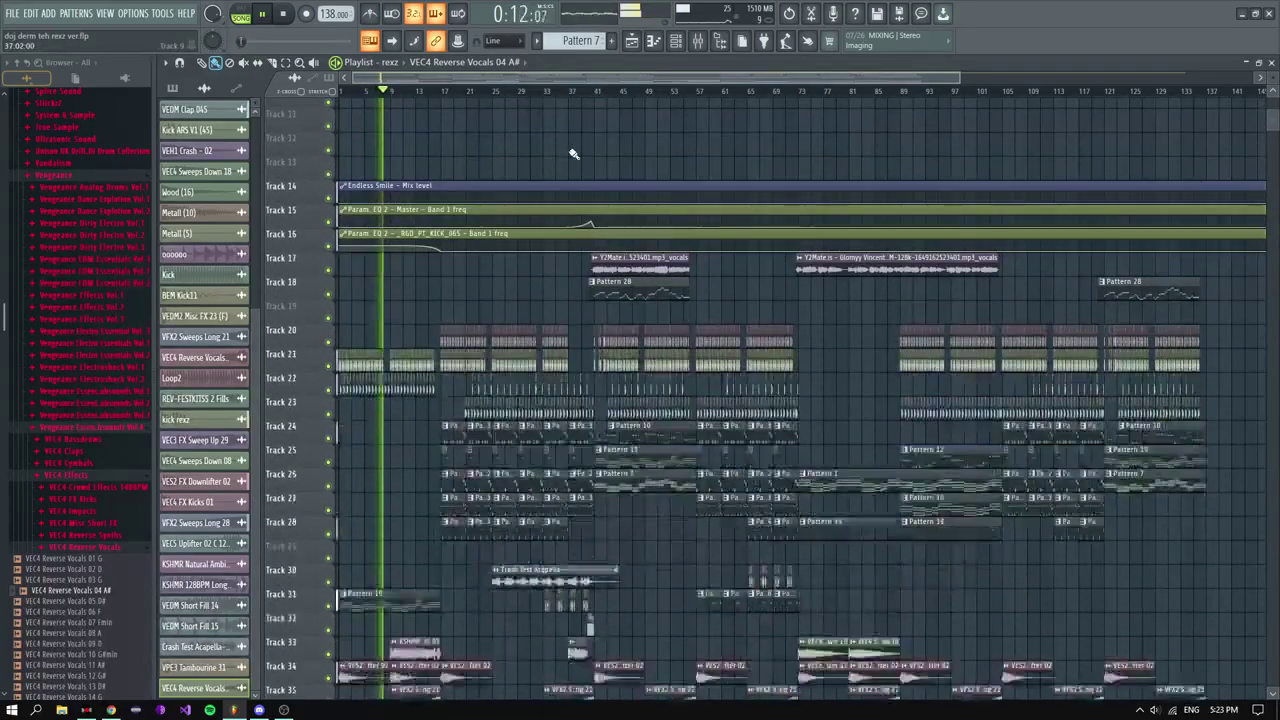
{"action": "left_click", "coordinate": [698, 40]}
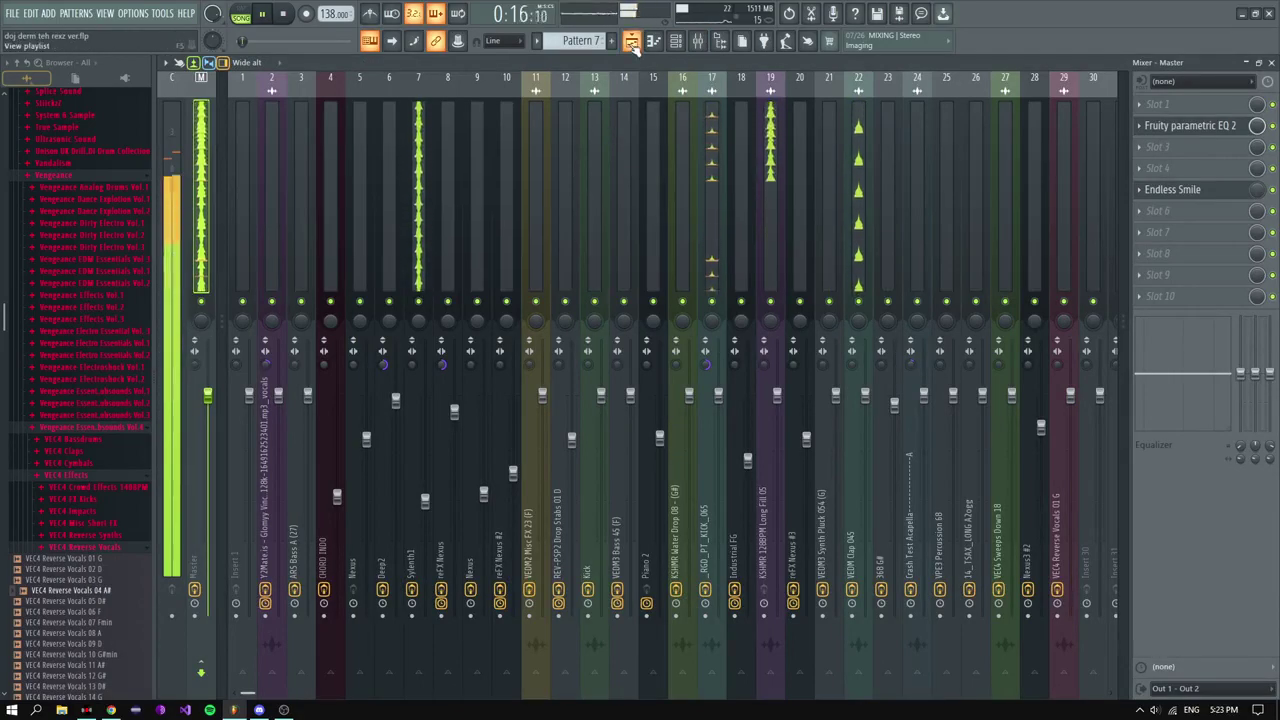
{"action": "key", "text": "F5"}
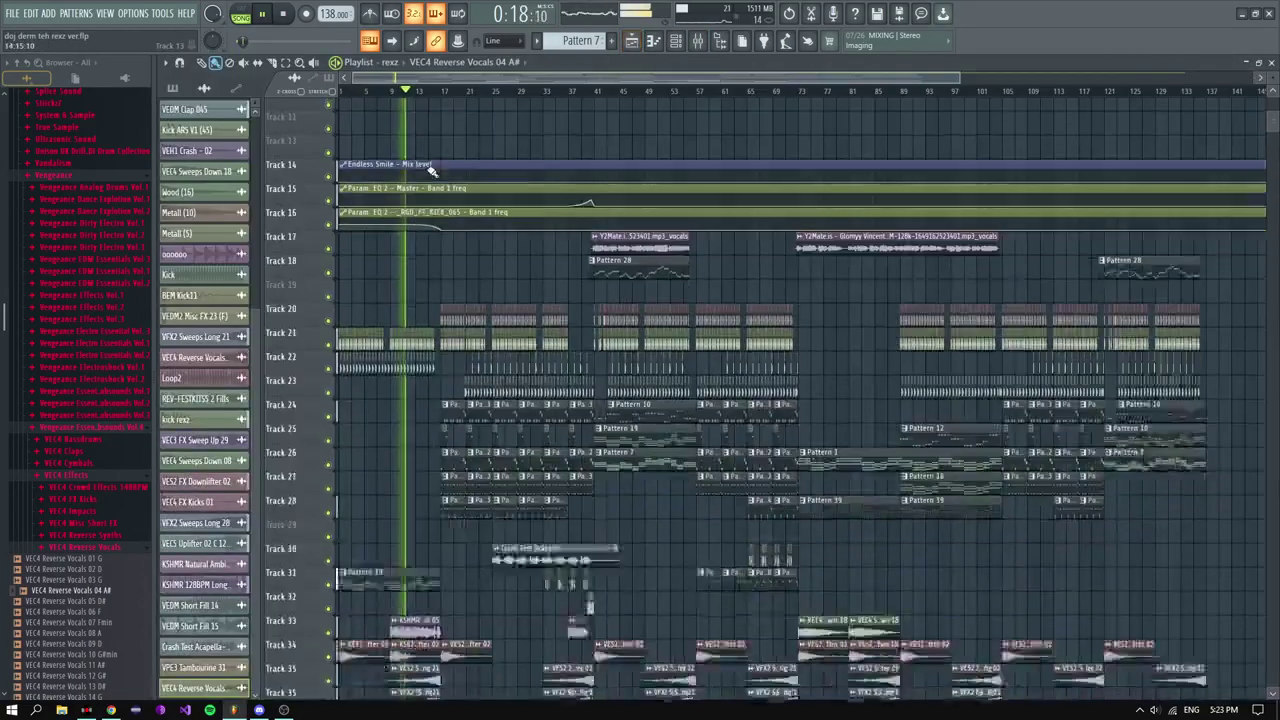
{"action": "scroll", "coordinate": [370, 270], "scroll_direction": "up", "scroll_amount": 10}
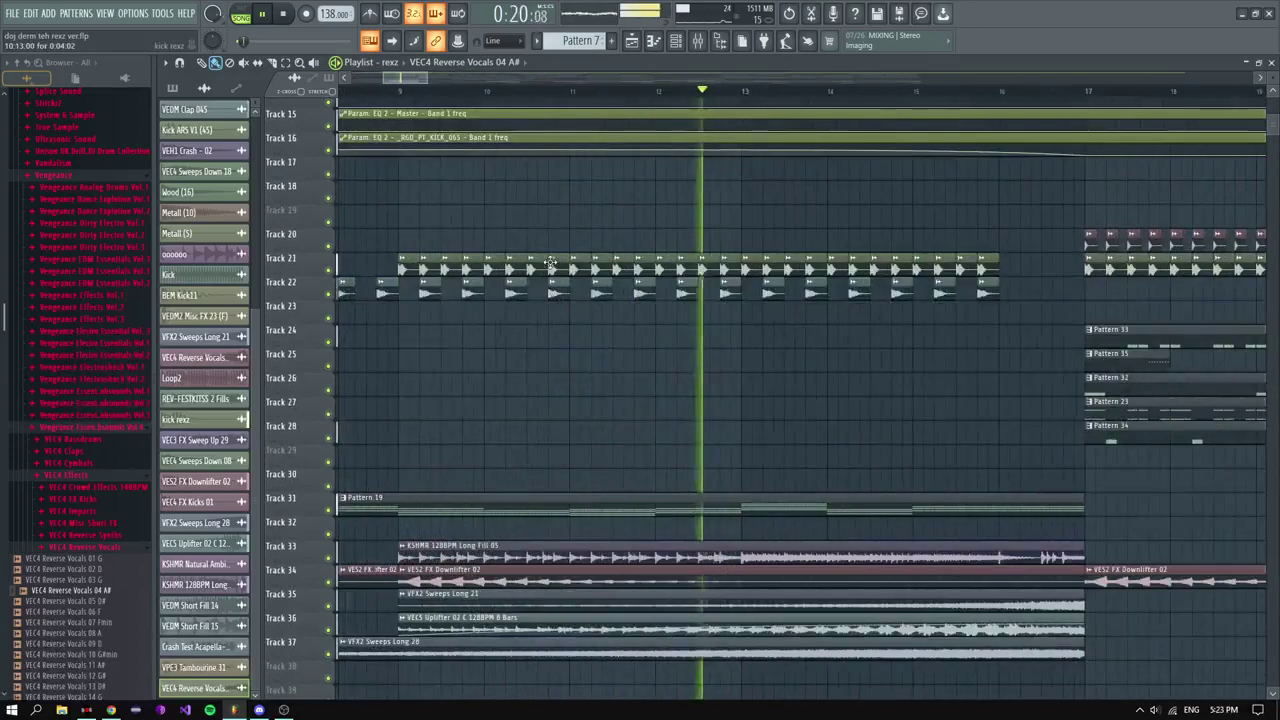
{"action": "scroll", "coordinate": [600, 265], "scroll_direction": "up", "scroll_amount": 5}
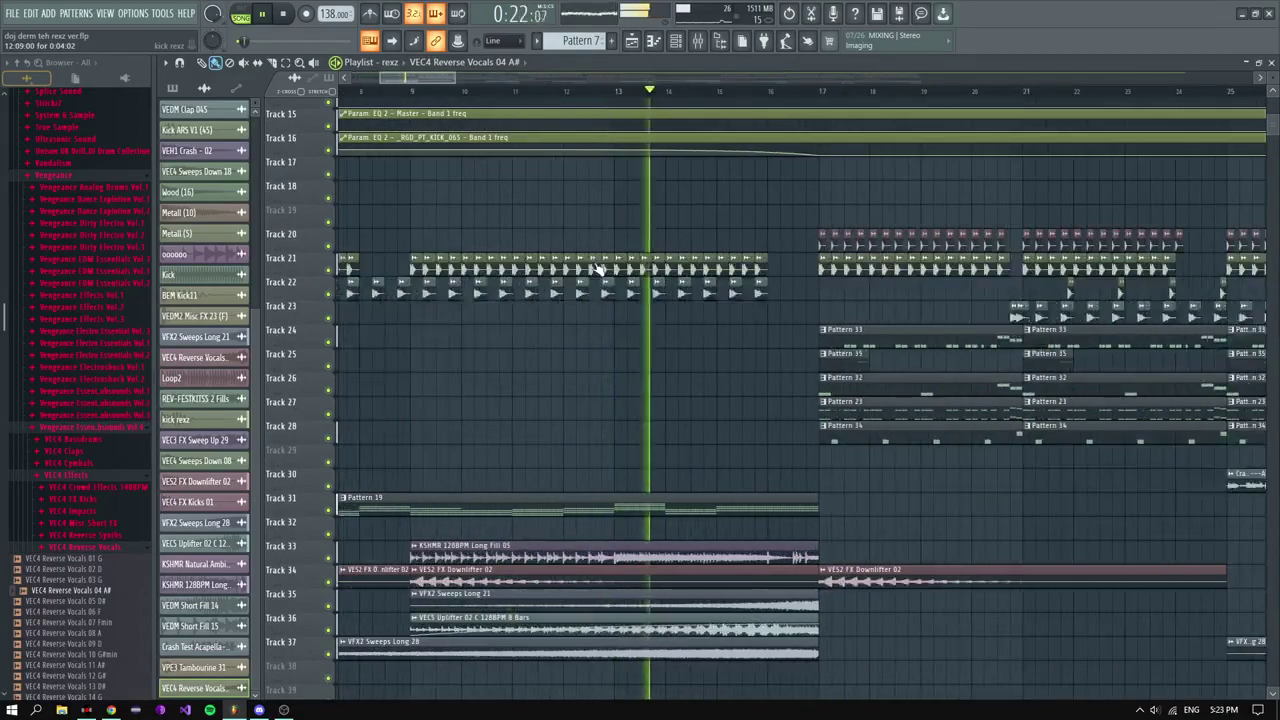
{"action": "scroll", "coordinate": [686, 251], "scroll_direction": "down", "scroll_amount": 5}
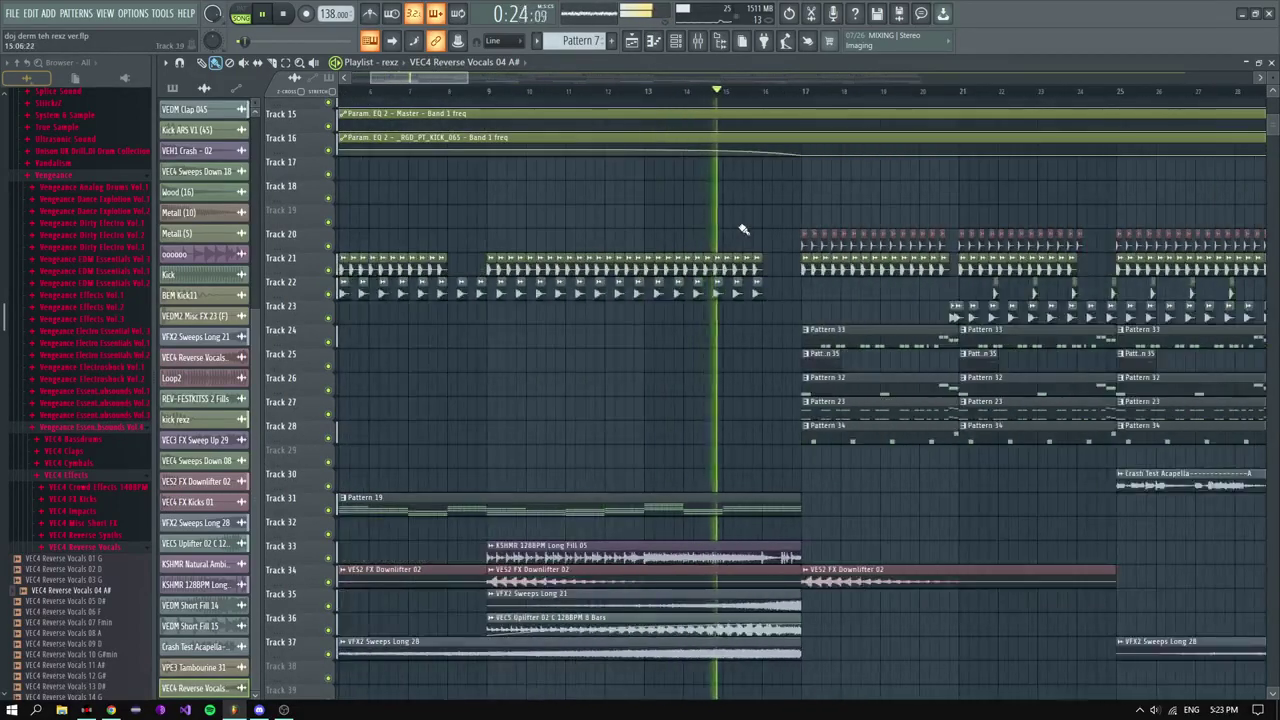
{"action": "scroll", "coordinate": [771, 265], "scroll_direction": "up", "scroll_amount": 3}
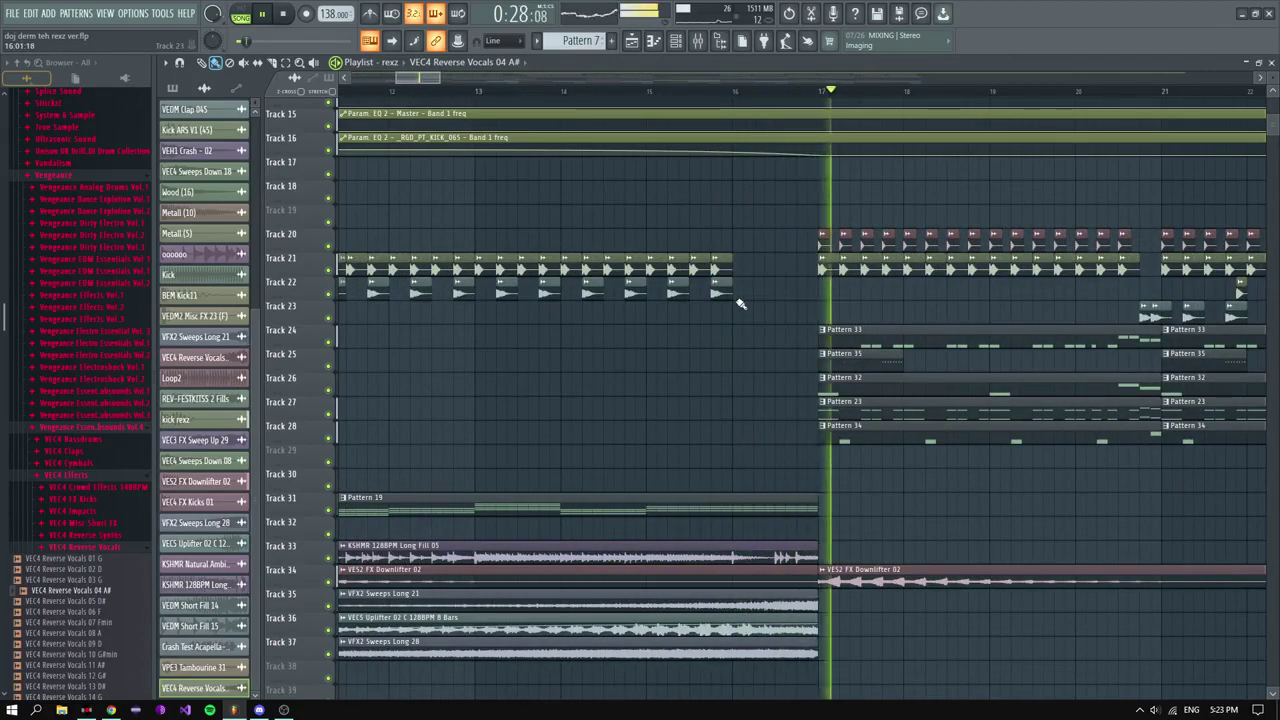
{"action": "scroll", "coordinate": [733, 300], "scroll_direction": "down", "scroll_amount": 5}
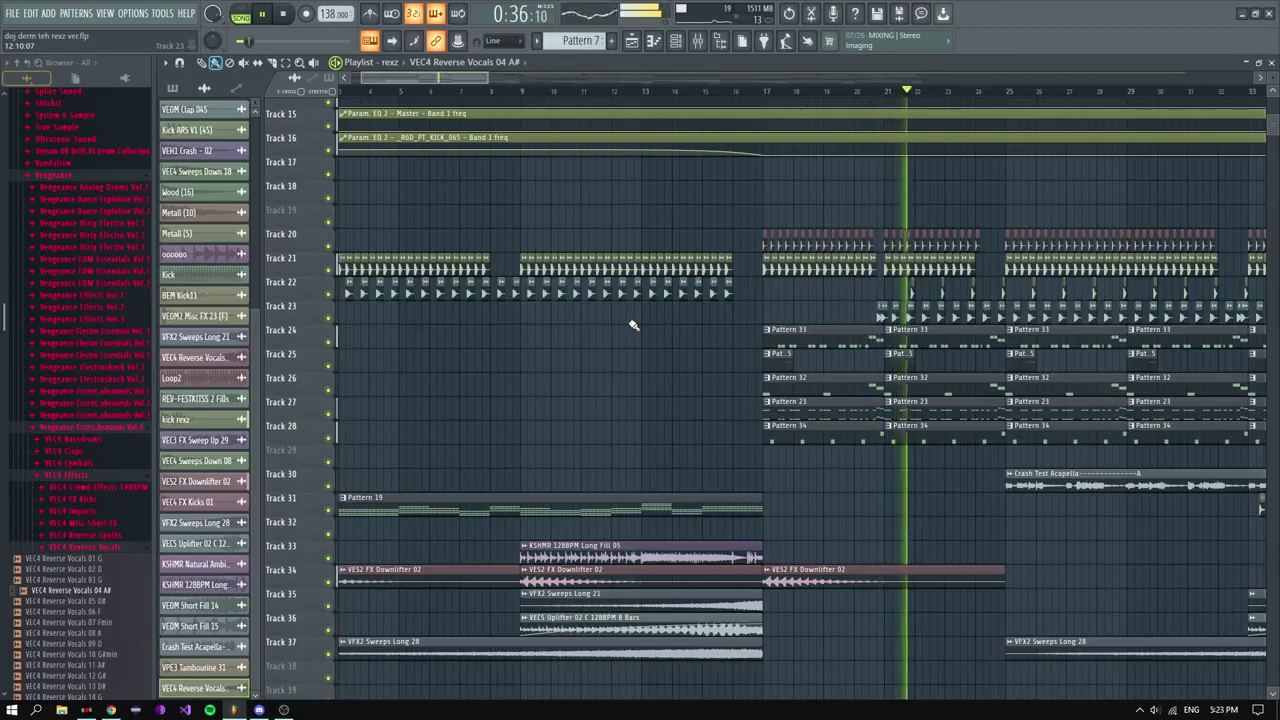
{"action": "scroll", "coordinate": [846, 510], "scroll_direction": "down", "scroll_amount": 4}
{"action": "scroll", "coordinate": [669, 329], "scroll_direction": "up", "scroll_amount": 5}
Step: Check the Crash Test Acapella mixer track, and lower the 368 G# track's volume to about 91%
{"action": "left_click", "coordinate": [706, 41]}
{"action": "left_click", "coordinate": [712, 40]}
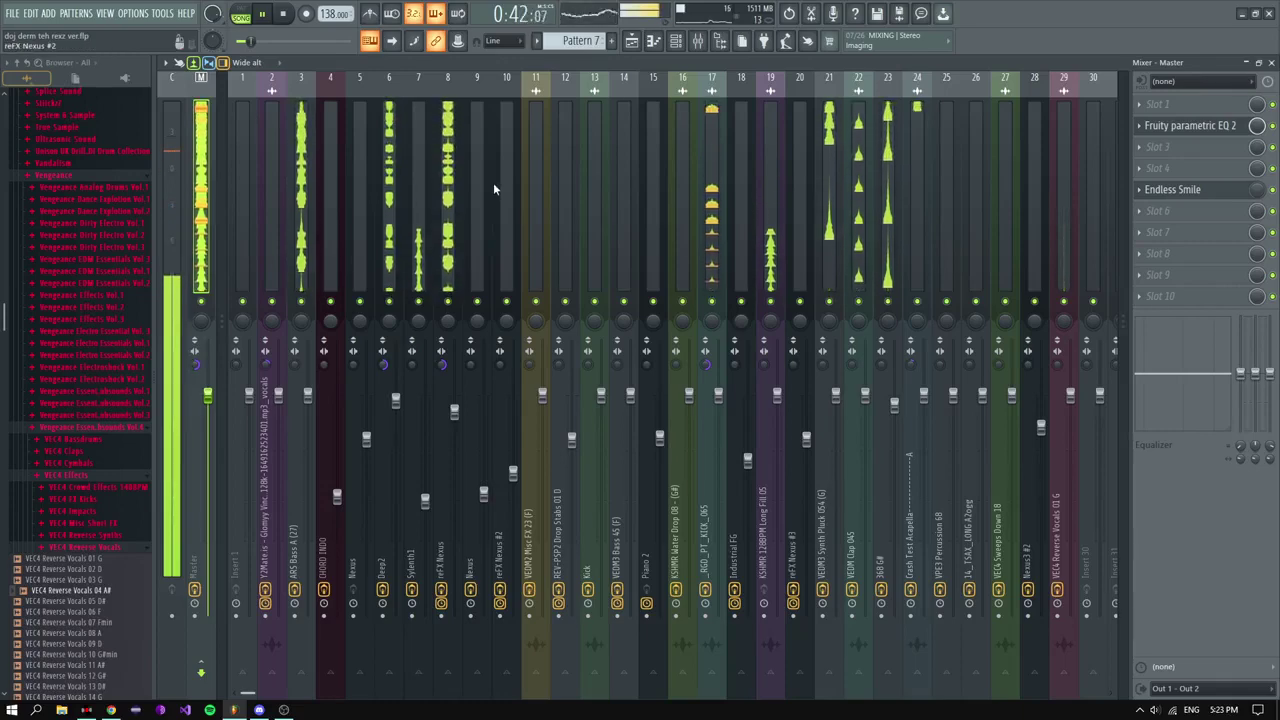
{"action": "scroll", "coordinate": [766, 154], "scroll_direction": "down", "scroll_amount": 2}
{"action": "left_click", "coordinate": [624, 184]}
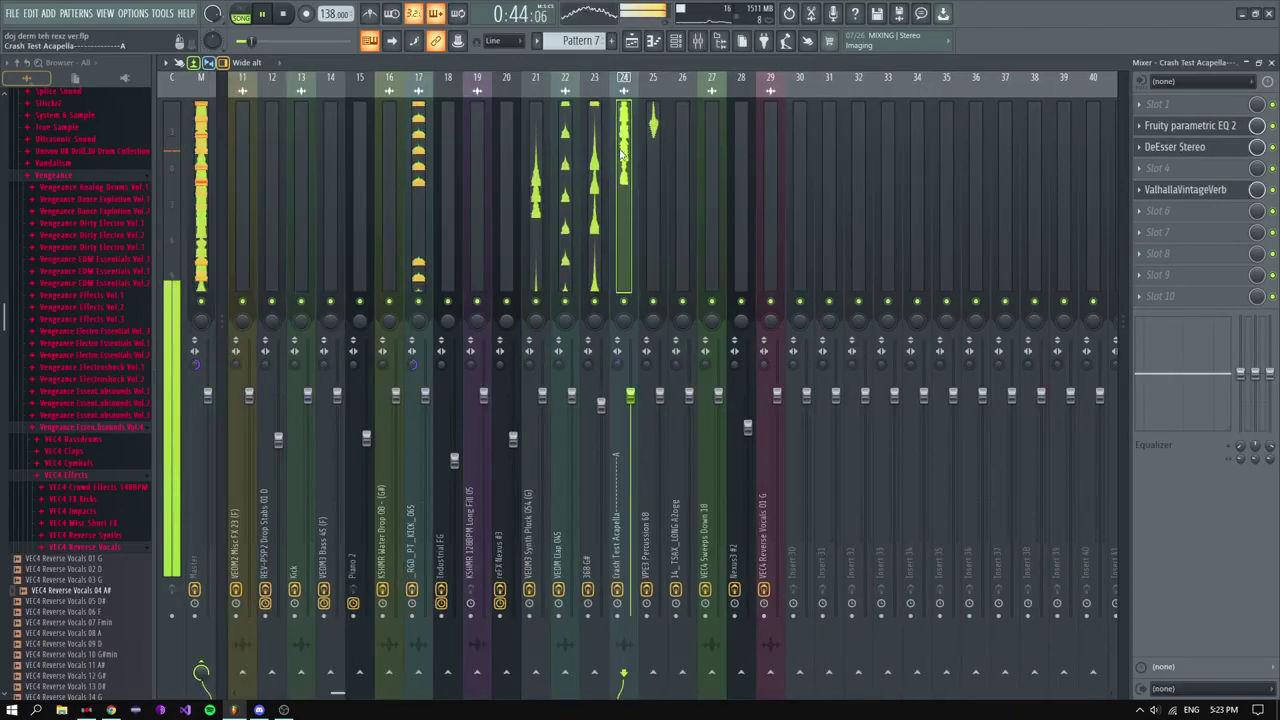
{"action": "scroll", "coordinate": [612, 187], "scroll_direction": "up", "scroll_amount": 2}
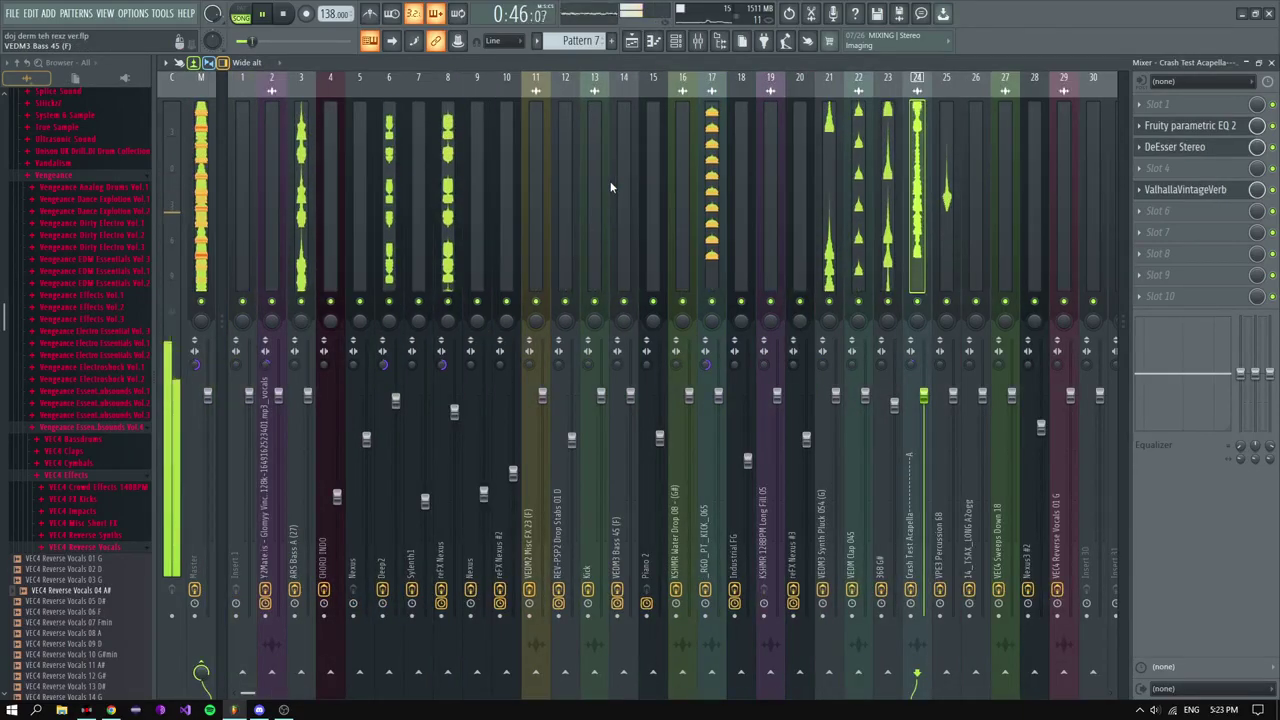
{"action": "left_click", "coordinate": [887, 165]}
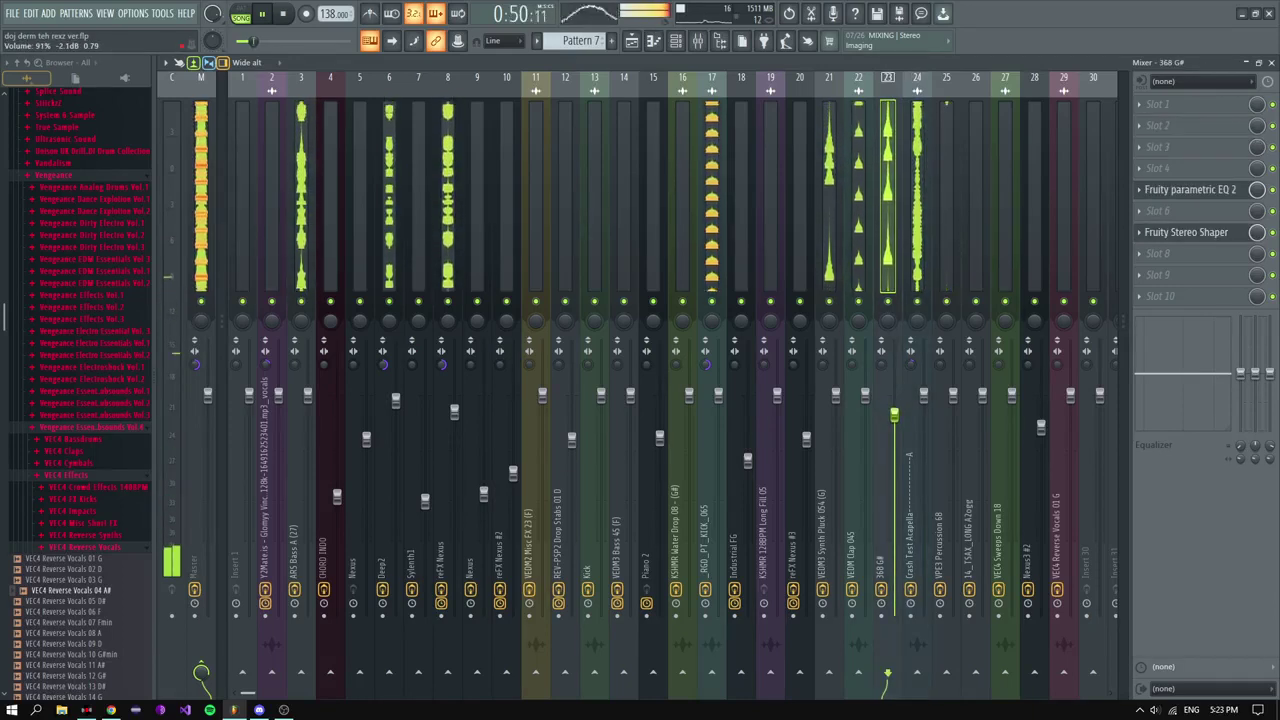
{"action": "left_click_drag", "start_coordinate": [196, 366], "coordinate": [196, 400]}
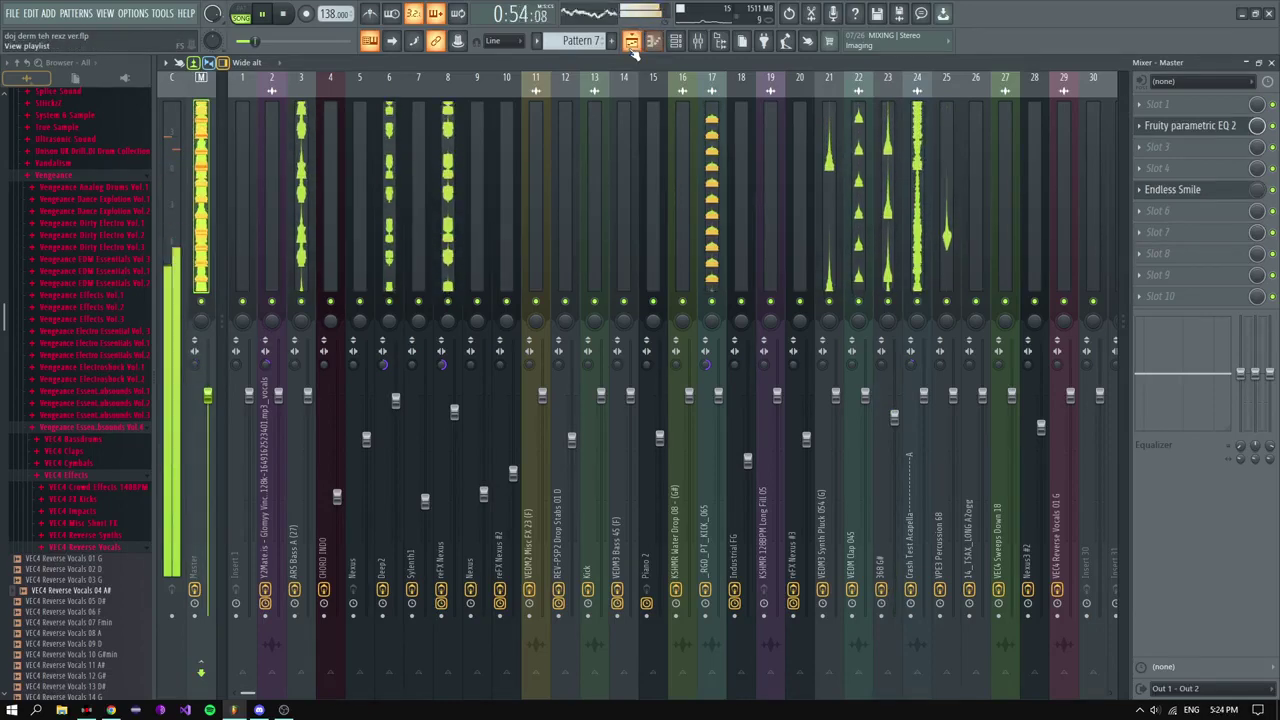
Step: Set the channel volume of the VPE3 Tambourine 31 sample used on playlist Track 31 to 56%
{"action": "scroll", "coordinate": [583, 188], "scroll_direction": "down", "scroll_amount": 3}
{"action": "left_click", "coordinate": [638, 46]}
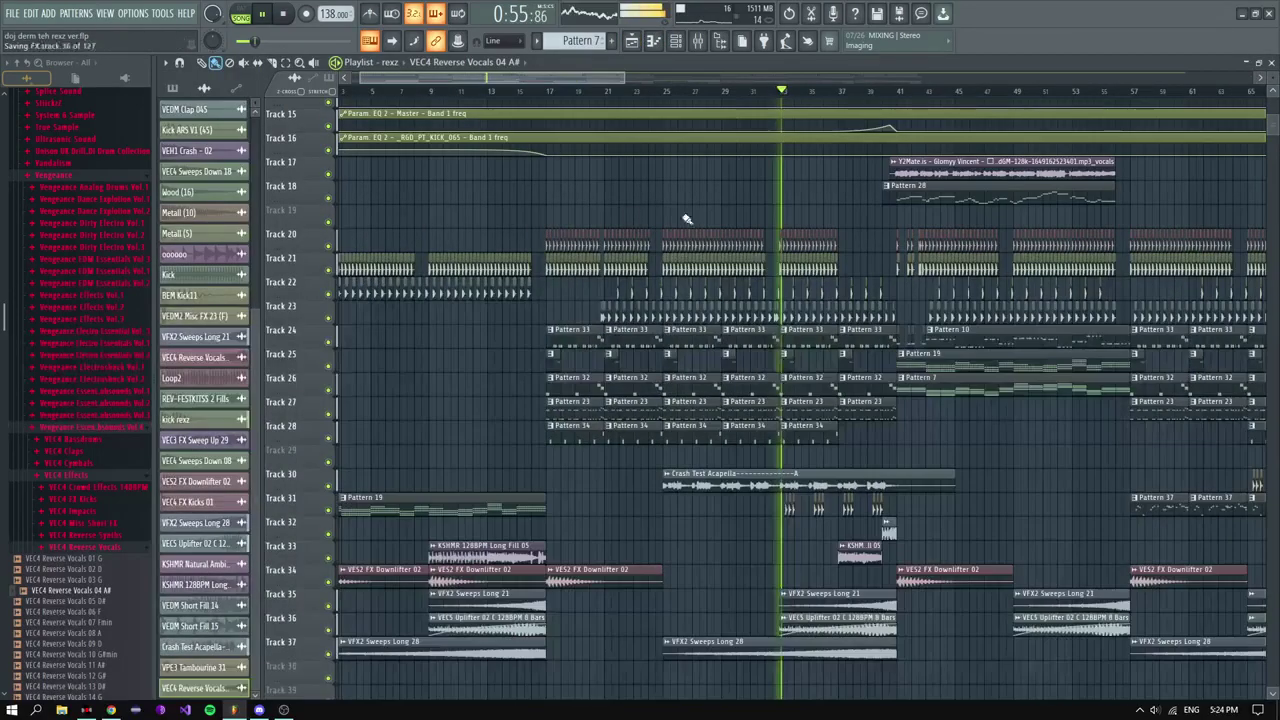
{"action": "scroll", "coordinate": [729, 211], "scroll_direction": "down", "scroll_amount": 2}
{"action": "scroll", "coordinate": [773, 350], "scroll_direction": "up", "scroll_amount": 5}
{"action": "double_click", "coordinate": [866, 430]}
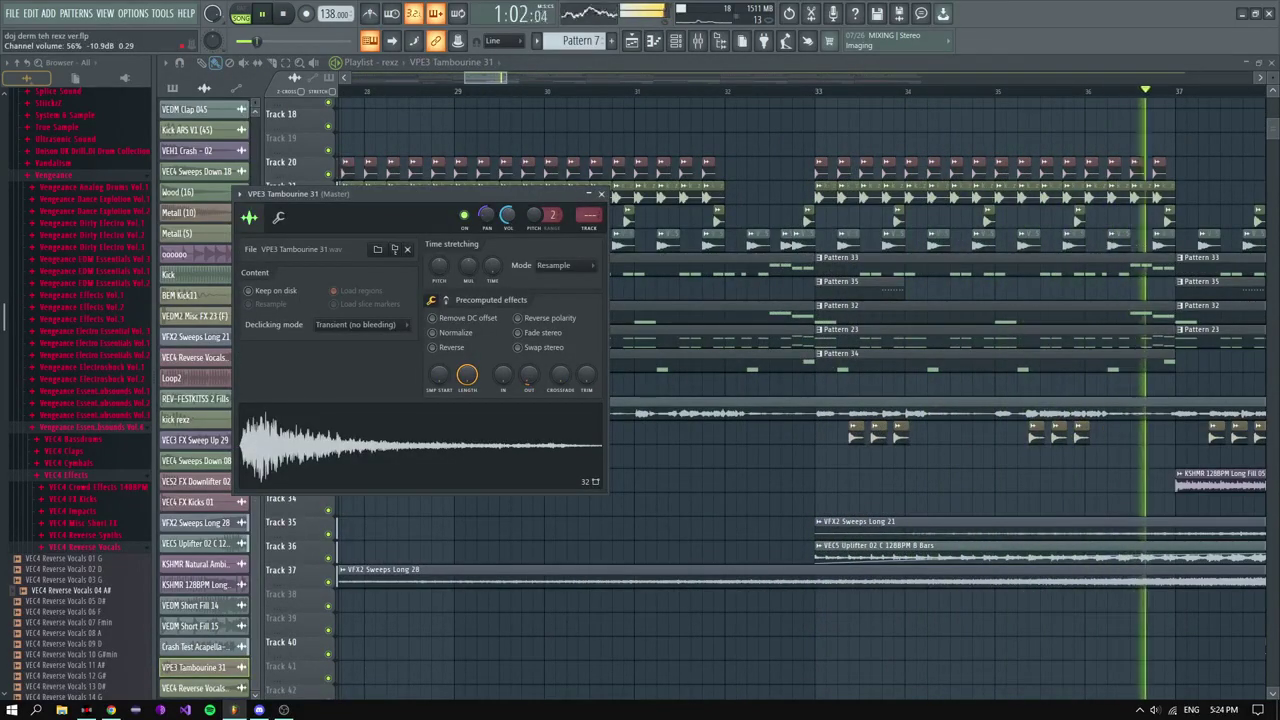
{"action": "left_click", "coordinate": [601, 194]}
{"action": "scroll", "coordinate": [652, 131], "scroll_direction": "down", "scroll_amount": 3}
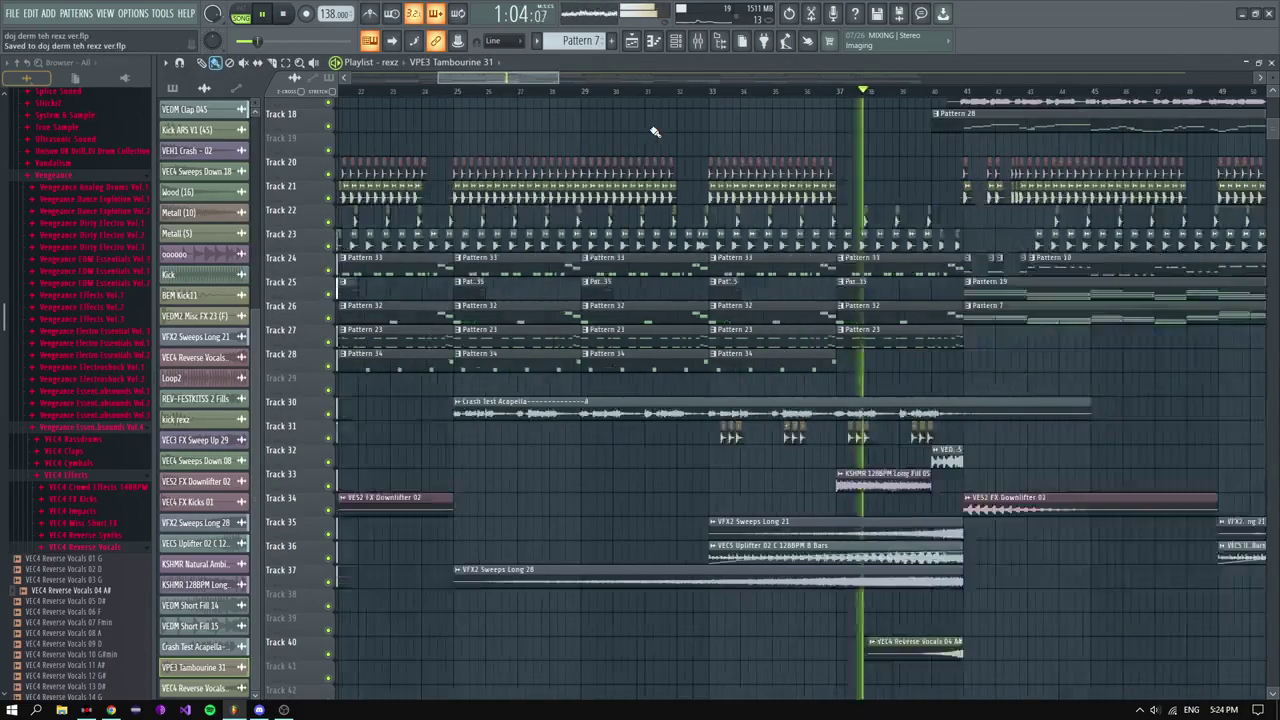
Step: Examine the build-up and the drop at bar 41 in the playlist during playback
{"action": "scroll", "coordinate": [968, 160], "scroll_direction": "up", "scroll_amount": 3}
{"action": "scroll", "coordinate": [813, 172], "scroll_direction": "up", "scroll_amount": 3}
{"action": "scroll", "coordinate": [803, 178], "scroll_direction": "down", "scroll_amount": 1}
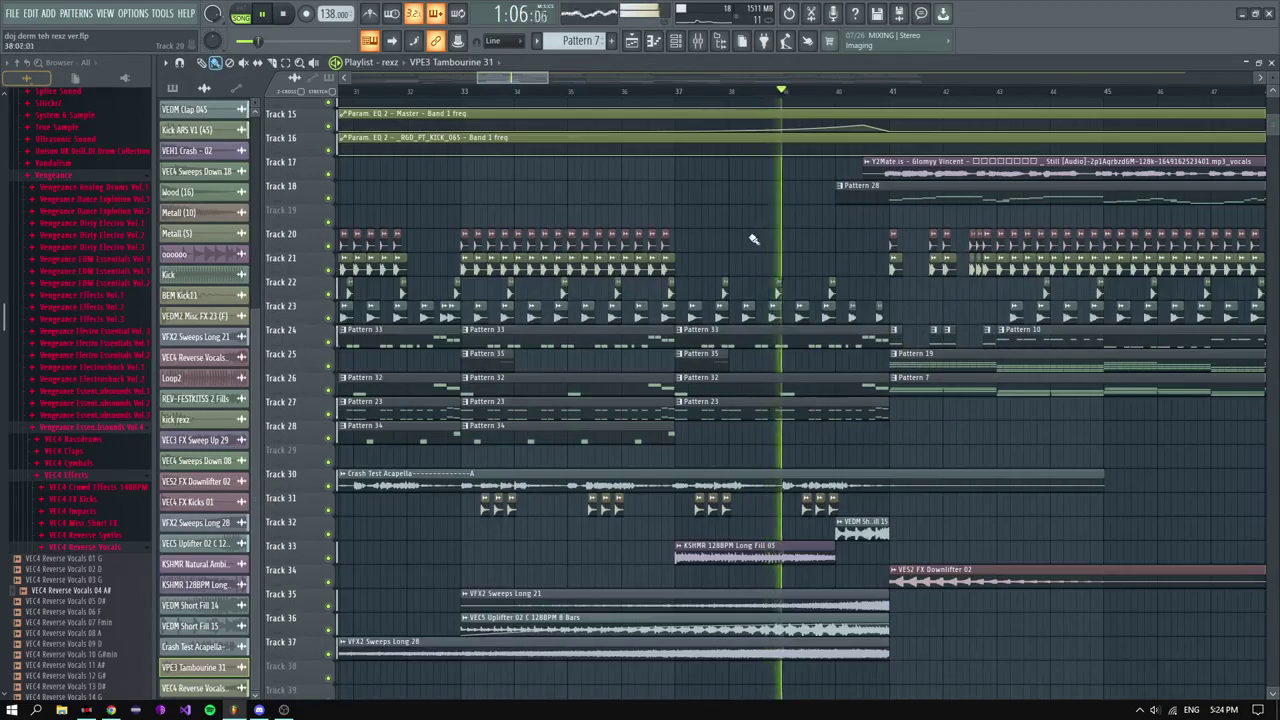
{"action": "scroll", "coordinate": [762, 237], "scroll_direction": "down", "scroll_amount": 2}
{"action": "scroll", "coordinate": [762, 237], "scroll_direction": "up", "scroll_amount": 5}
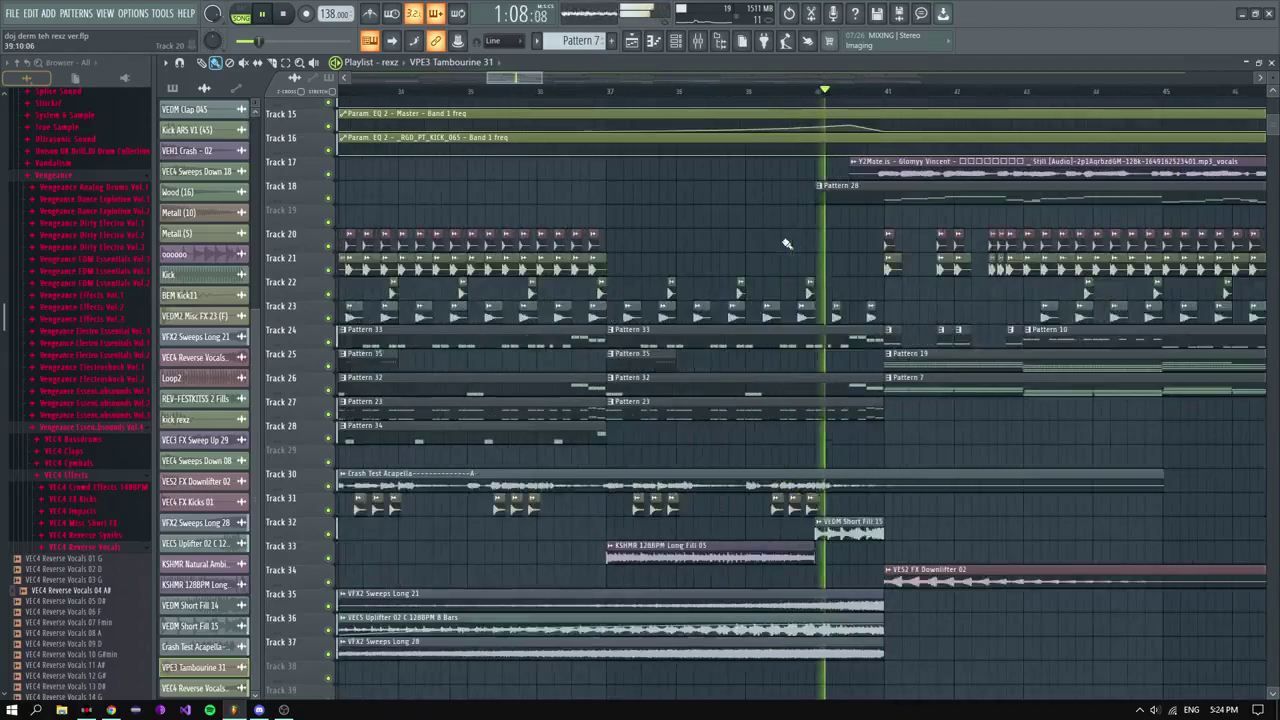
{"action": "scroll", "coordinate": [849, 240], "scroll_direction": "down", "scroll_amount": 4}
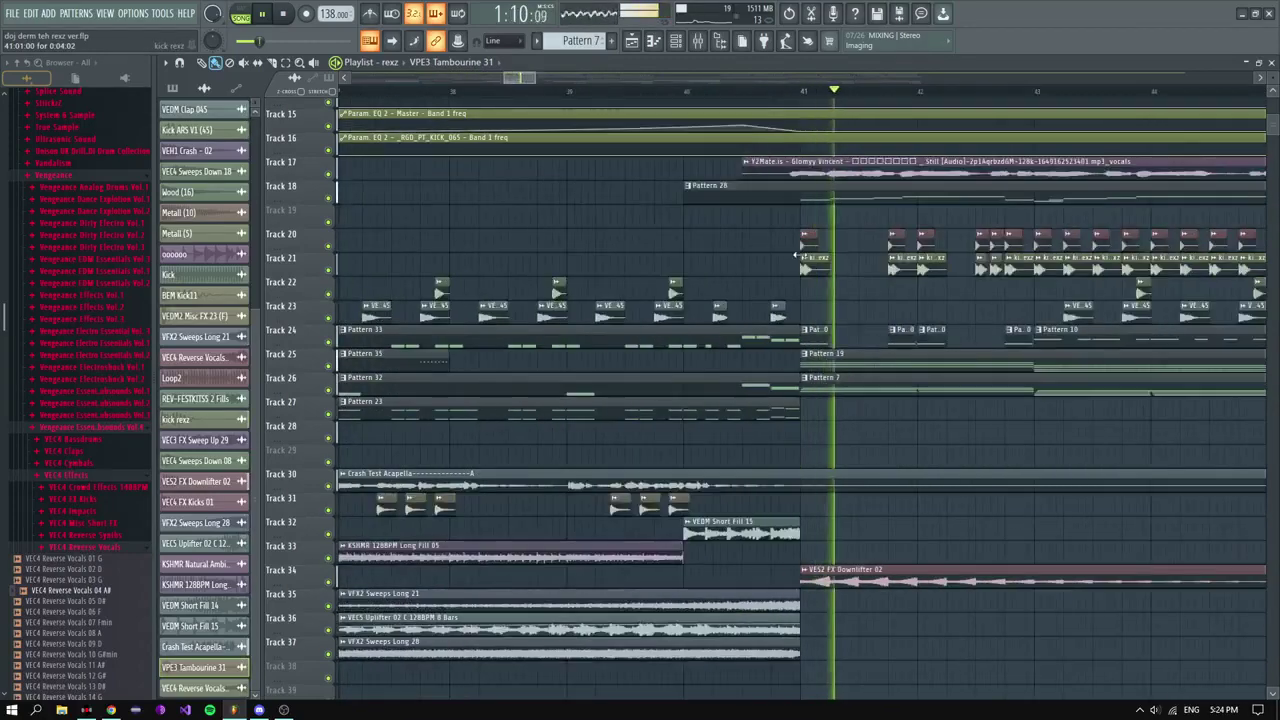
{"action": "scroll", "coordinate": [790, 265], "scroll_direction": "up", "scroll_amount": 2}
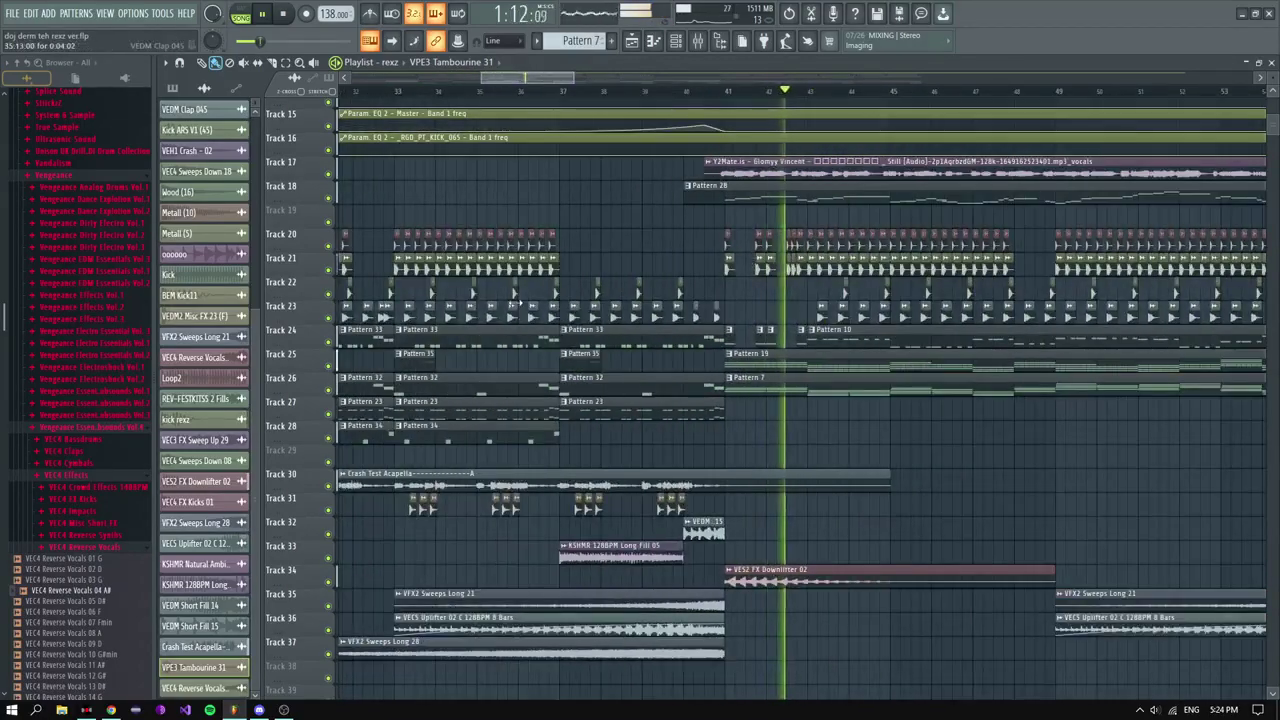
Step: Stop playback and place the VEC4 Crash 15 sample from the VEC4 Cymbals crash folder on Track 28 at bar 41
{"action": "left_click_drag", "start_coordinate": [153, 432], "coordinate": [186, 432]}
{"action": "scroll", "coordinate": [100, 425], "scroll_direction": "down", "scroll_amount": 5}
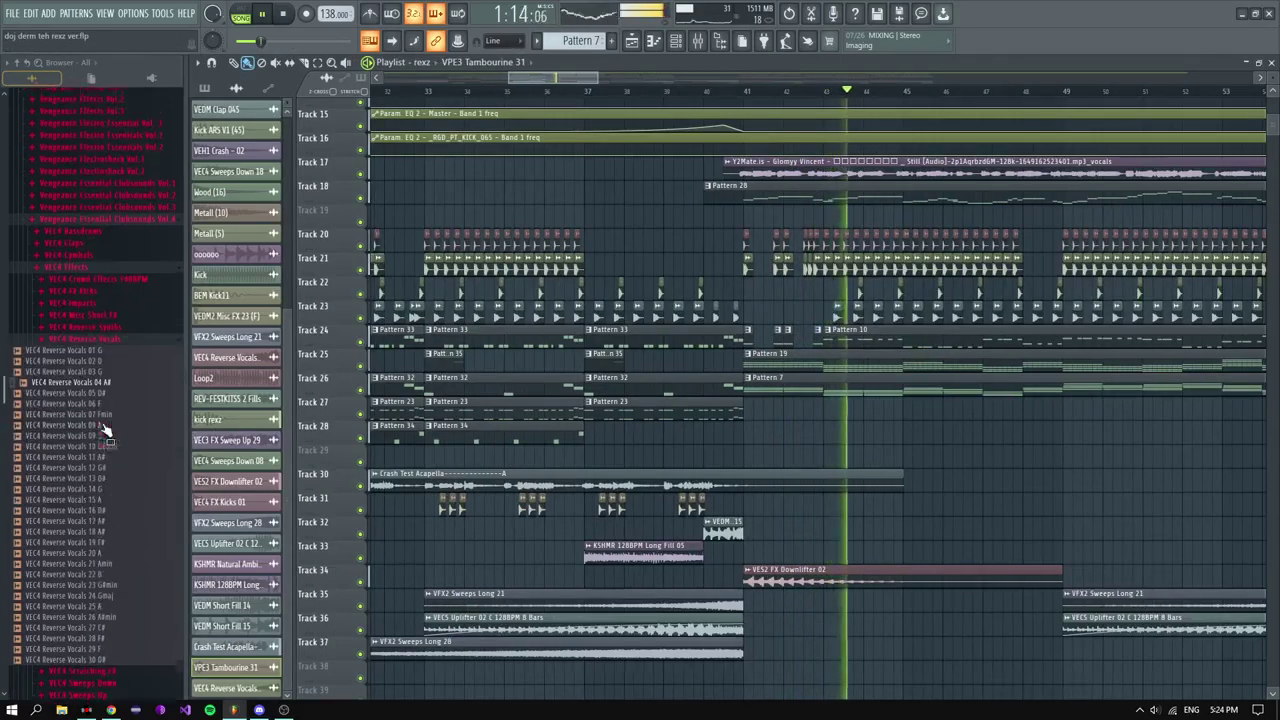
{"action": "left_click", "coordinate": [84, 250]}
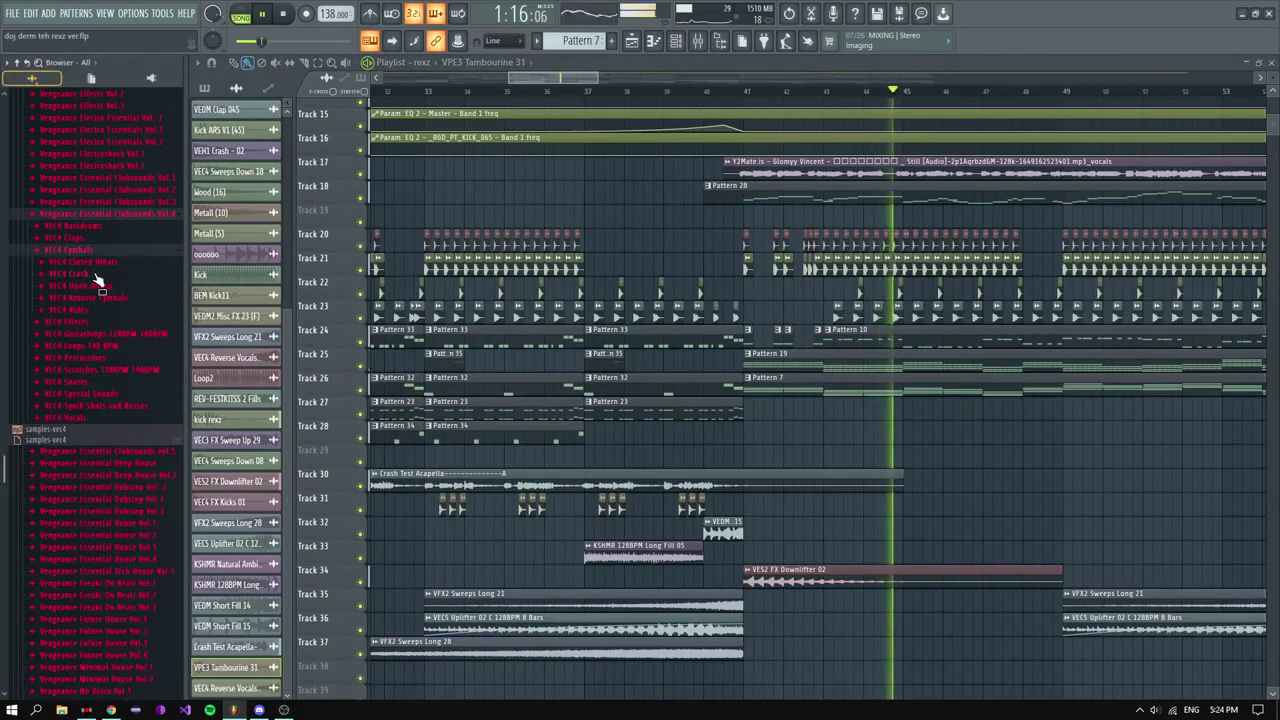
{"action": "key", "text": "space"}
{"action": "left_click", "coordinate": [90, 274]}
{"action": "left_click", "coordinate": [91, 307]}
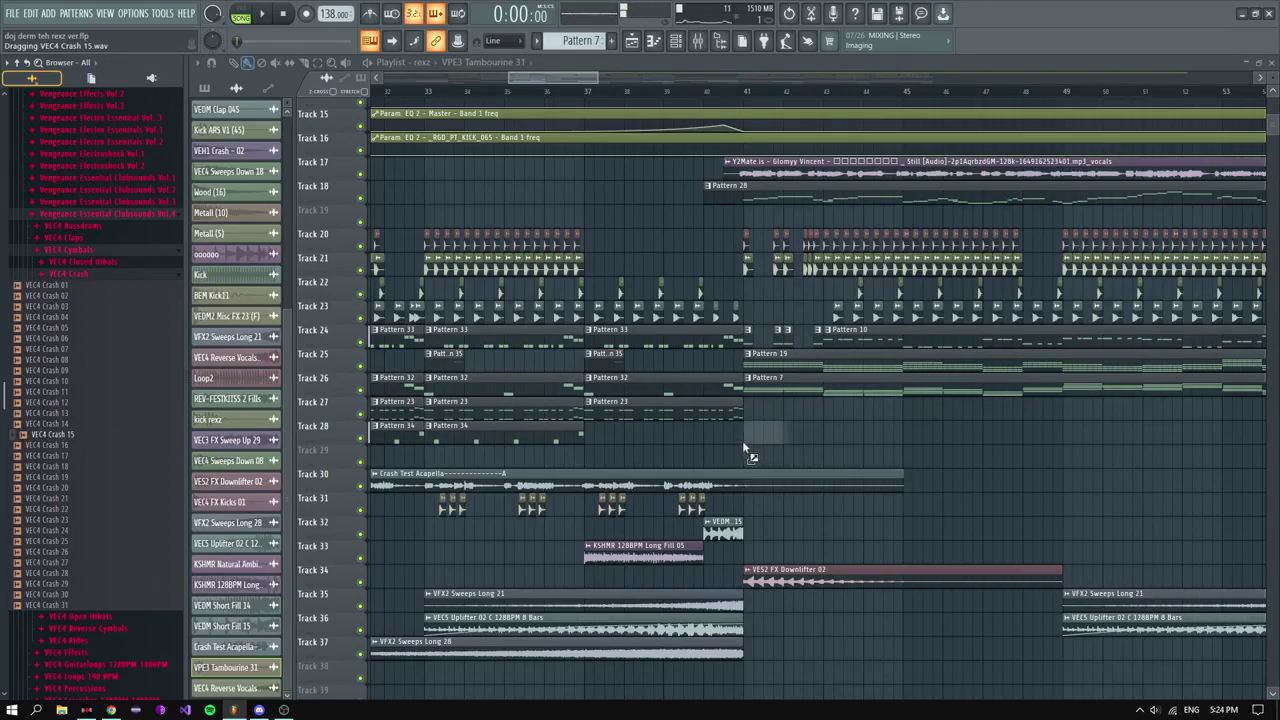
{"action": "left_click_drag", "start_coordinate": [743, 445], "coordinate": [743, 441]}
Step: Audition the new crash from just before bar 41 and adjust the VEC4 Crash 15 sample's quick fade-out
{"action": "scroll", "coordinate": [743, 441], "scroll_direction": "up", "scroll_amount": 3}
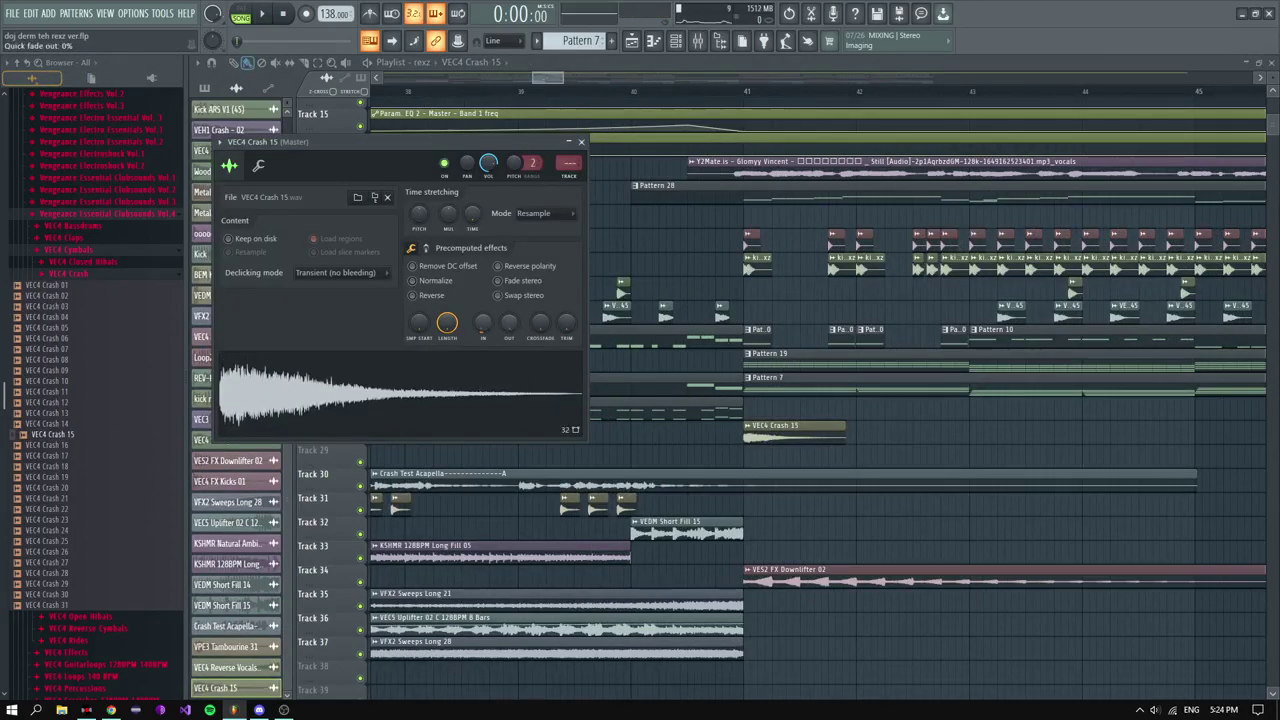
{"action": "left_click_drag", "start_coordinate": [703, 92], "coordinate": [689, 92]}
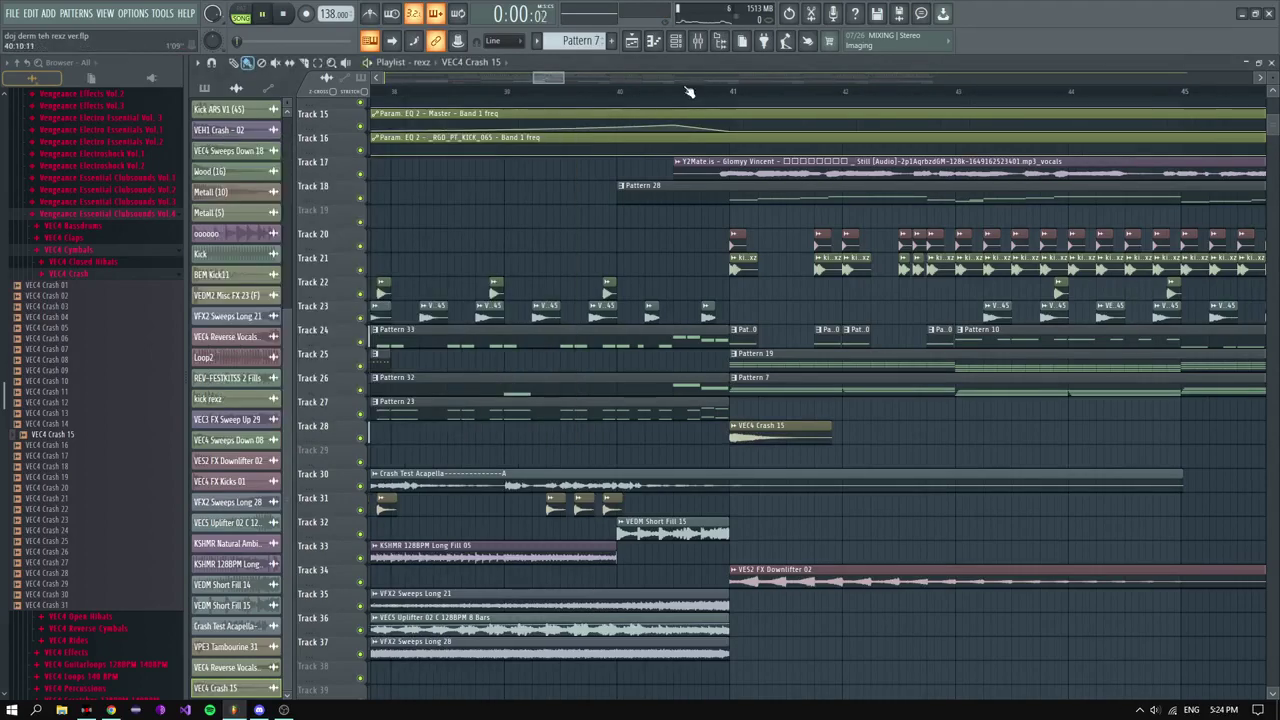
{"action": "left_click", "coordinate": [673, 88]}
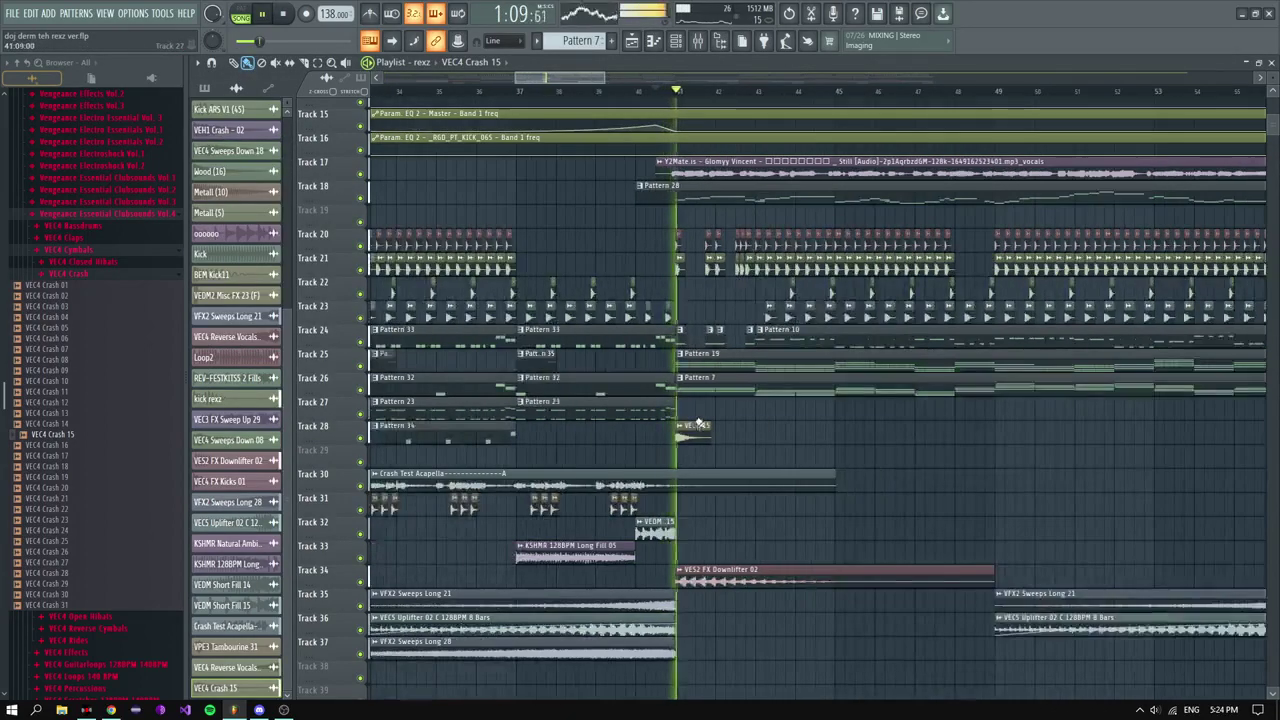
{"action": "double_click", "coordinate": [710, 433]}
{"action": "key", "text": "space"}
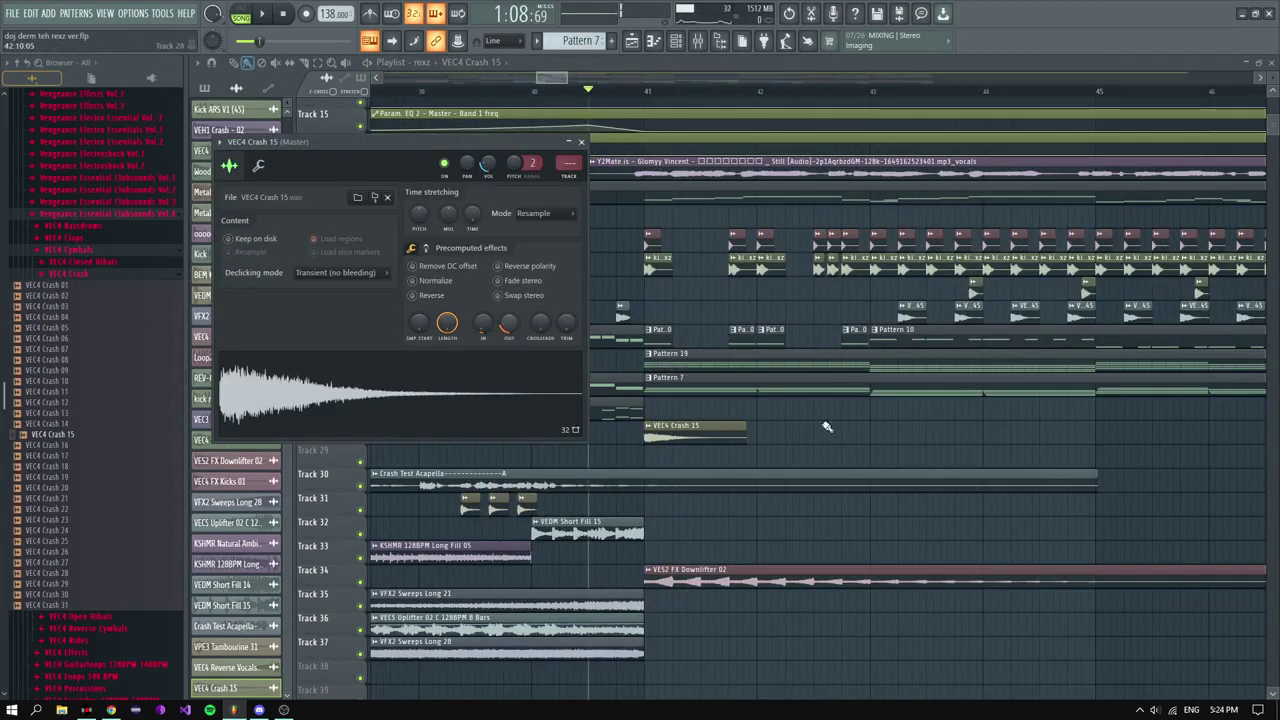
Step: Add and trim more VEC4 Crash 15 clips on Track 28 to match the kick hits from bar 41 to bar 43
{"action": "right_click", "coordinate": [826, 427]}
{"action": "key", "text": "space"}
{"action": "left_click_drag", "start_coordinate": [732, 437], "coordinate": [957, 434]}
{"action": "key", "text": "space"}
{"action": "key", "text": "space"}
{"action": "left_click", "coordinate": [787, 439]}
{"action": "key", "text": "space"}
{"action": "key", "text": "space"}
{"action": "left_click", "coordinate": [838, 435]}
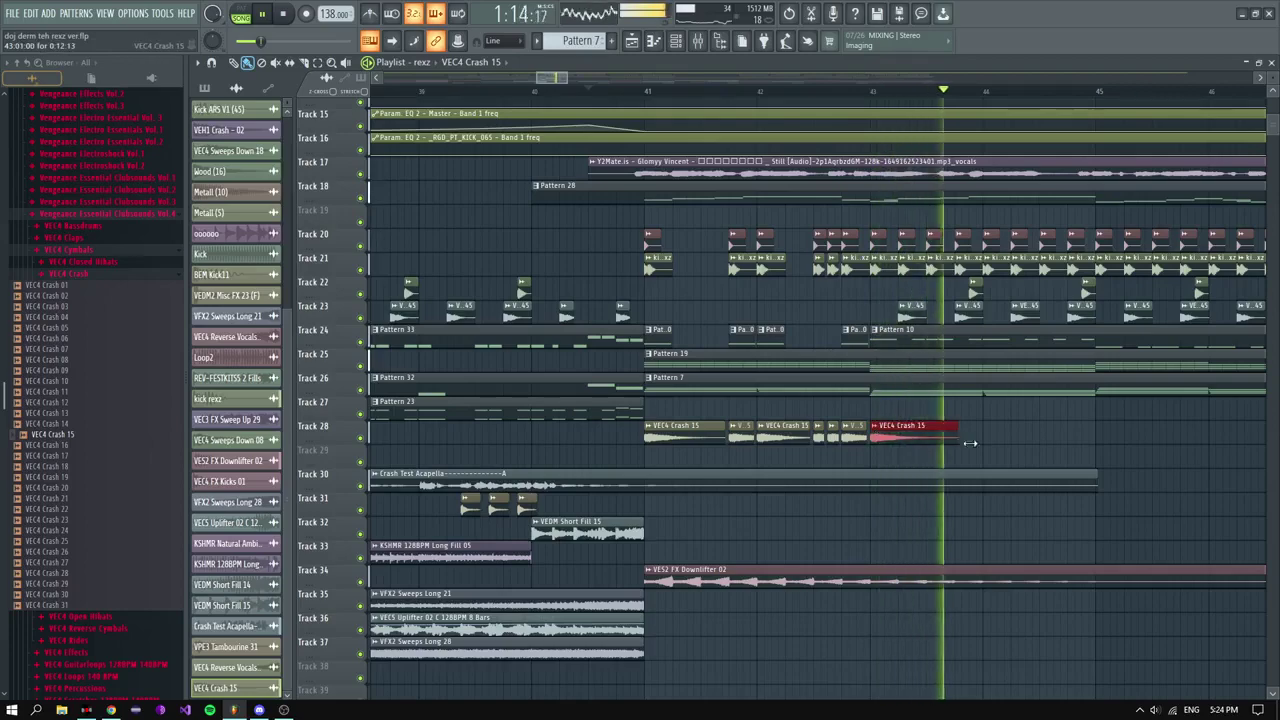
Step: Open Pattern 28 to find its channel, and lower the volume of its mixer track, reFX Nexus #3 on insert 20
{"action": "scroll", "coordinate": [997, 449], "scroll_direction": "down", "scroll_amount": 4}
{"action": "scroll", "coordinate": [997, 449], "scroll_direction": "down", "scroll_amount": 3}
{"action": "scroll", "coordinate": [898, 434], "scroll_direction": "down", "scroll_amount": 1}
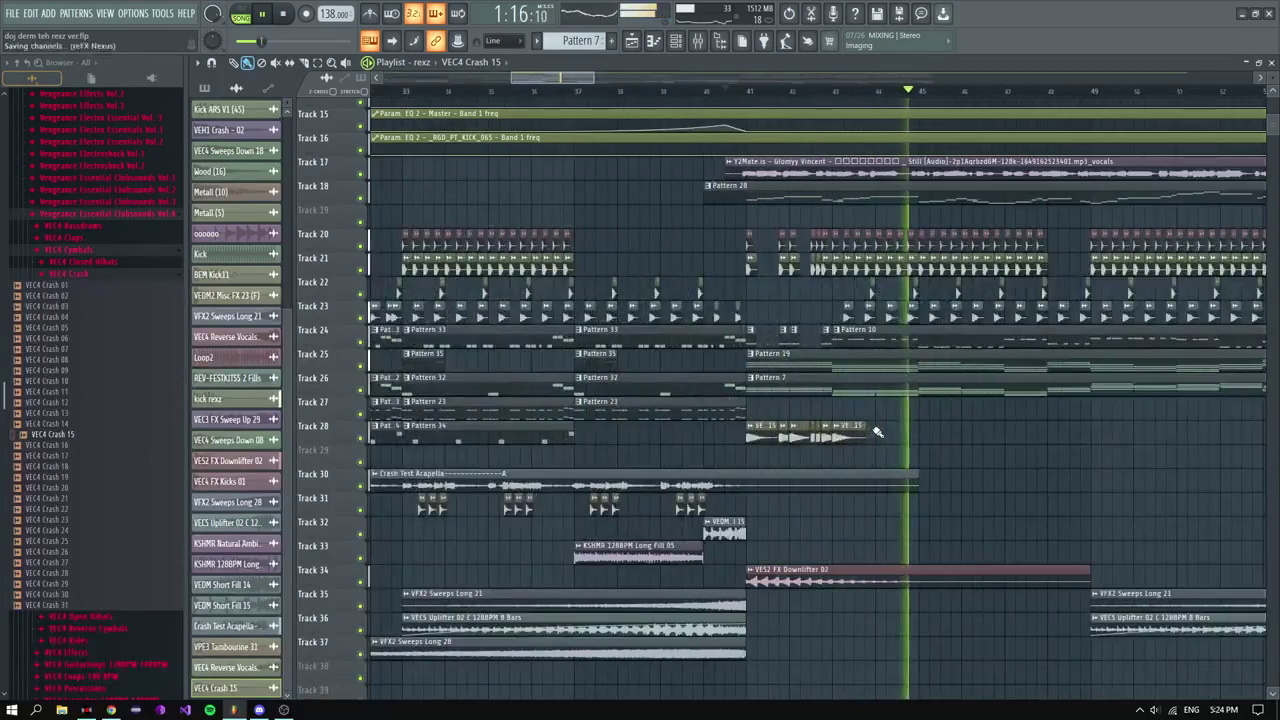
{"action": "scroll", "coordinate": [866, 404], "scroll_direction": "down", "scroll_amount": 1}
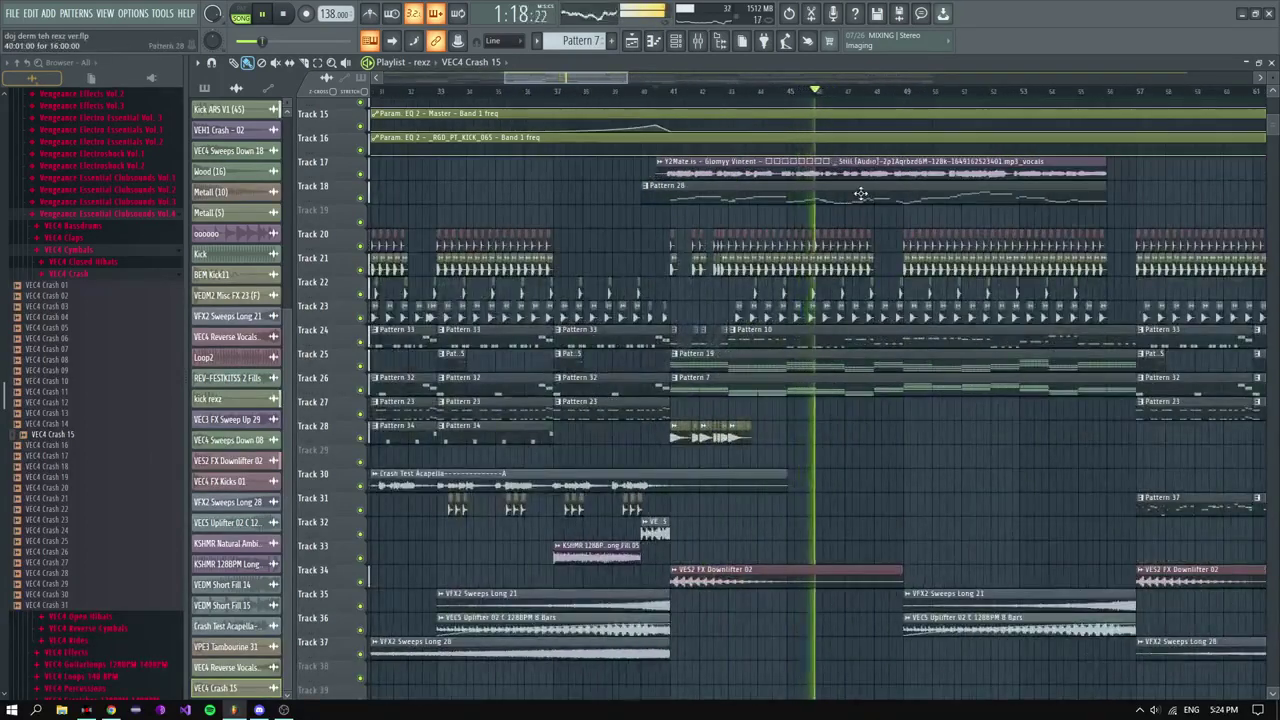
{"action": "double_click", "coordinate": [857, 196]}
{"action": "left_click", "coordinate": [687, 41]}
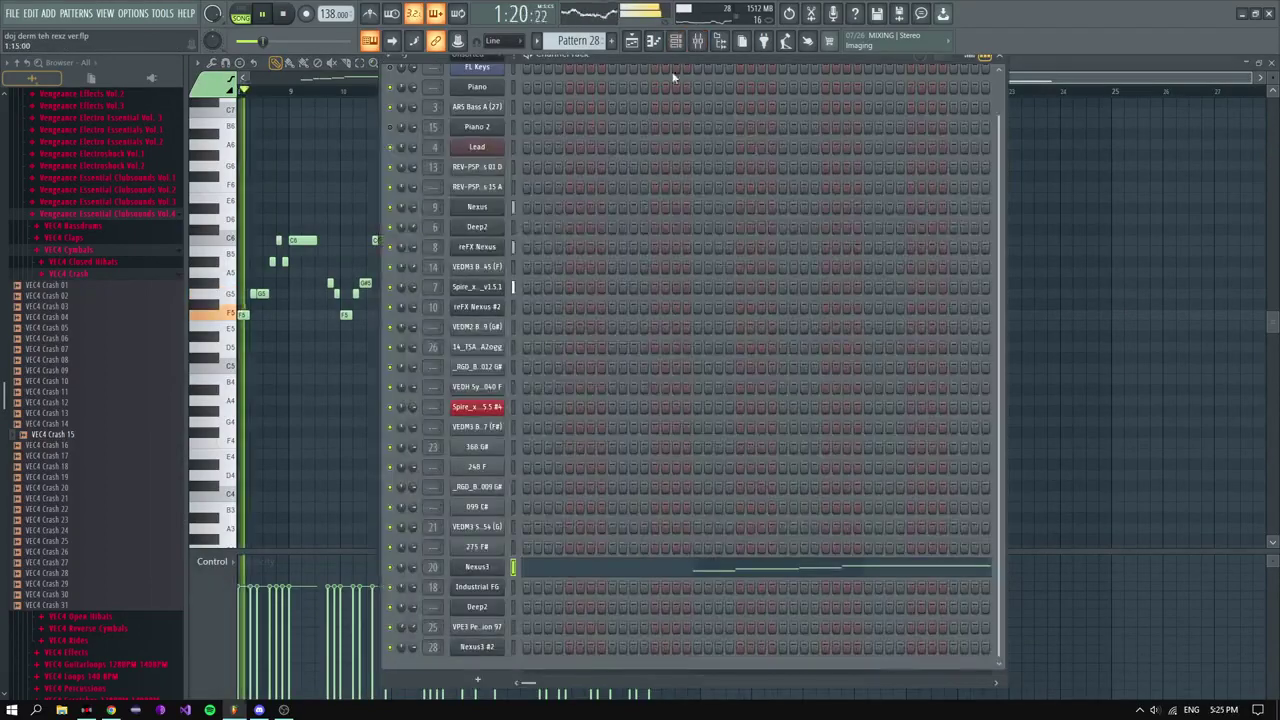
{"action": "left_click", "coordinate": [698, 41]}
{"action": "scroll", "coordinate": [457, 183], "scroll_direction": "down", "scroll_amount": 1}
{"action": "scroll", "coordinate": [457, 183], "scroll_direction": "up", "scroll_amount": 3}
{"action": "left_click_drag", "start_coordinate": [691, 438], "coordinate": [691, 492]}
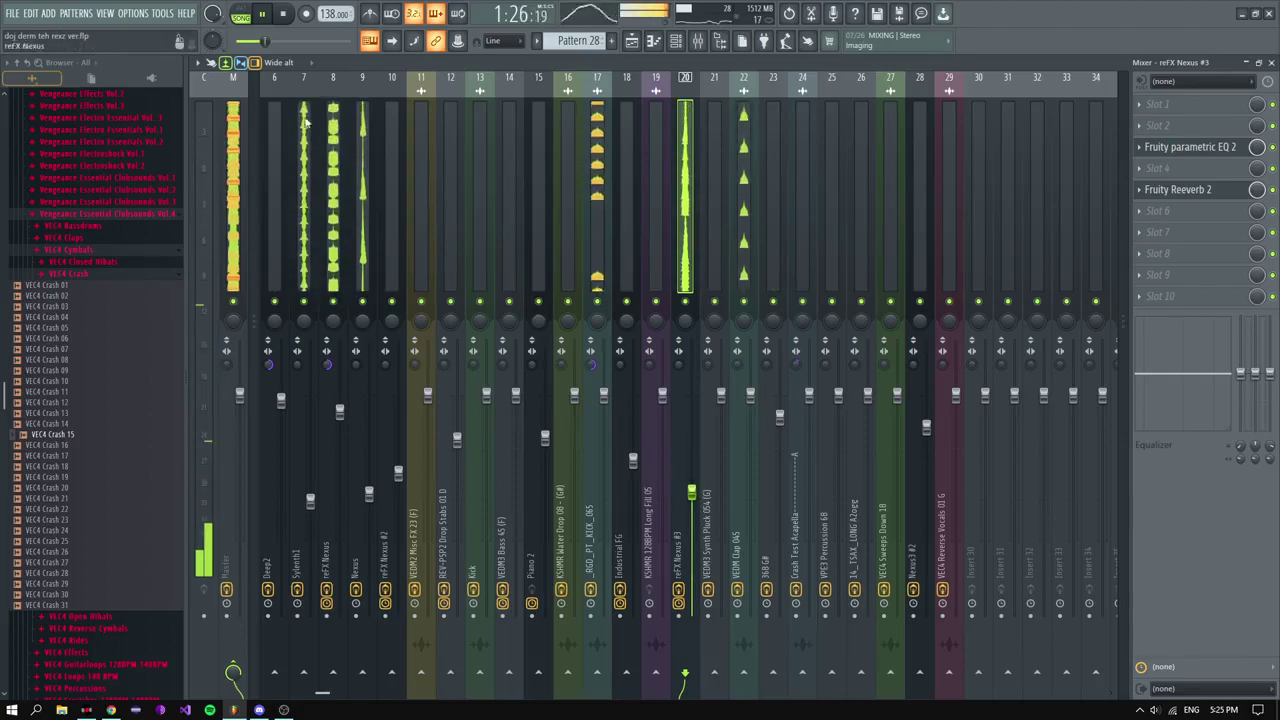
Step: Return to the playlist, switch playback to Pattern 28 alone, and open the channel rack
{"action": "key", "text": "F5"}
{"action": "key", "text": "l"}
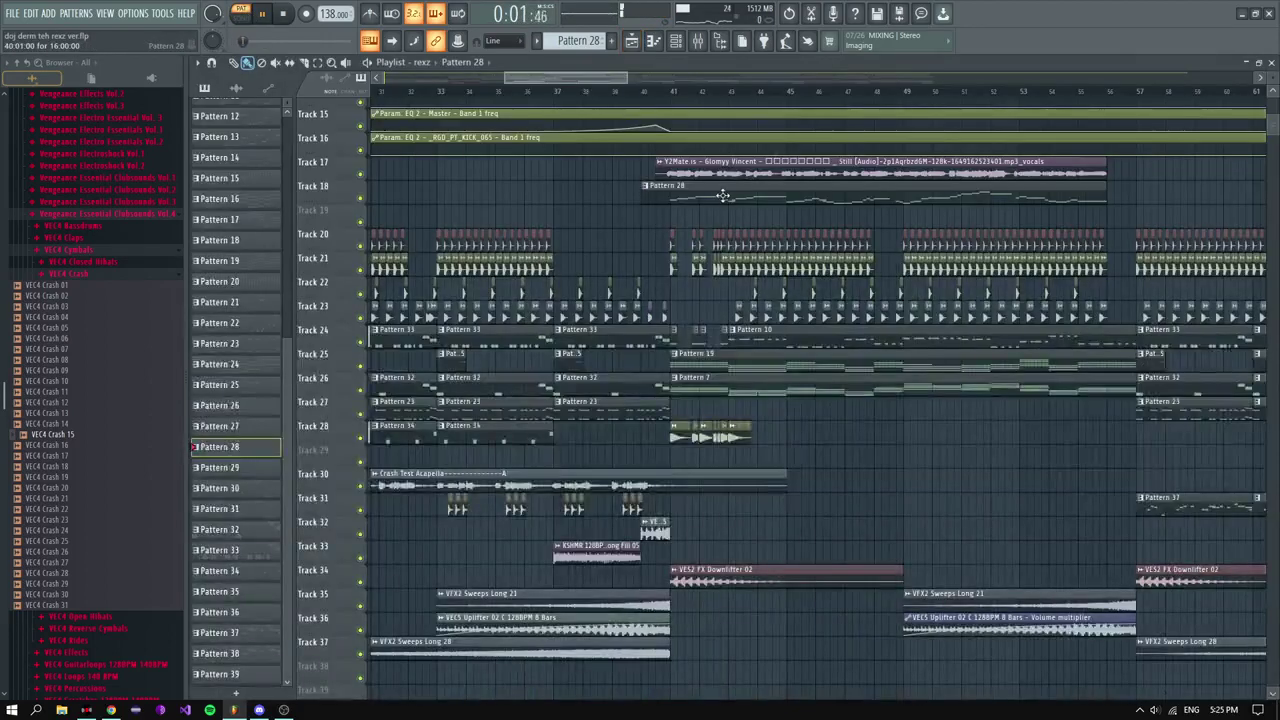
{"action": "left_click", "coordinate": [676, 40]}
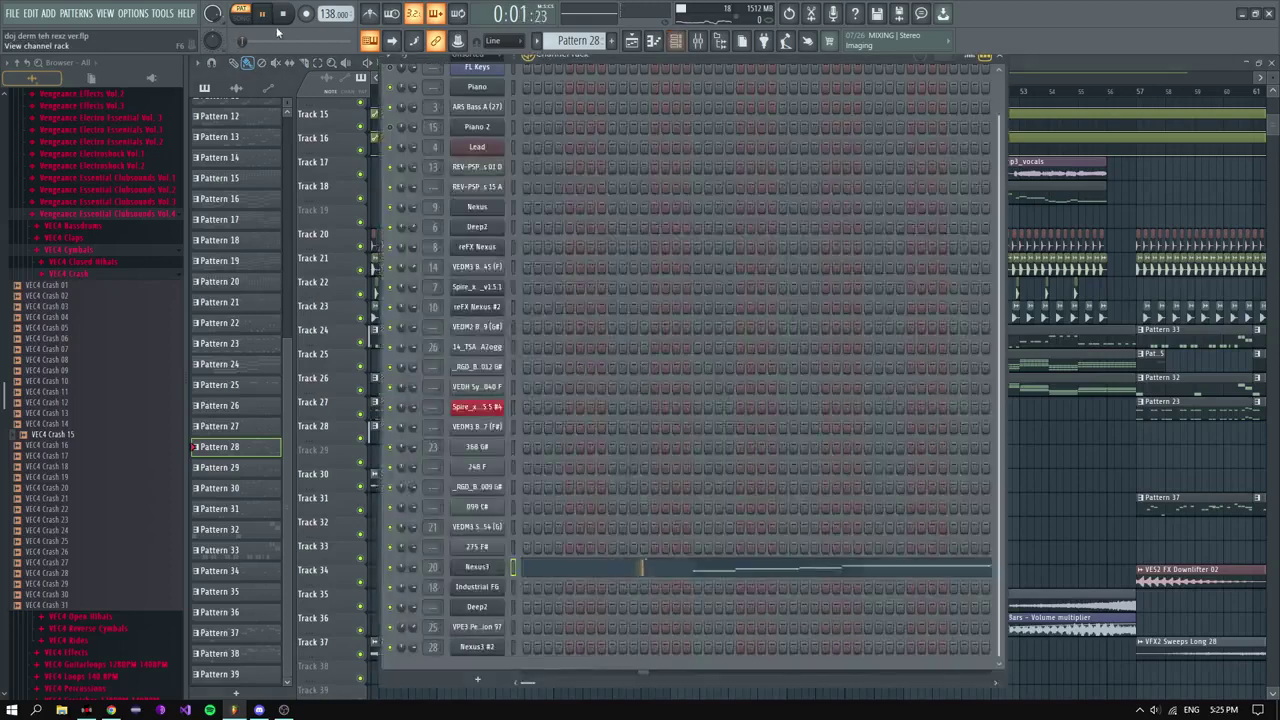
Step: Open Pattern 28's Nexus3 instrument, stop playback, browse its Guitar presets, and load the Concert Ukulele preset
{"action": "left_click", "coordinate": [486, 572]}
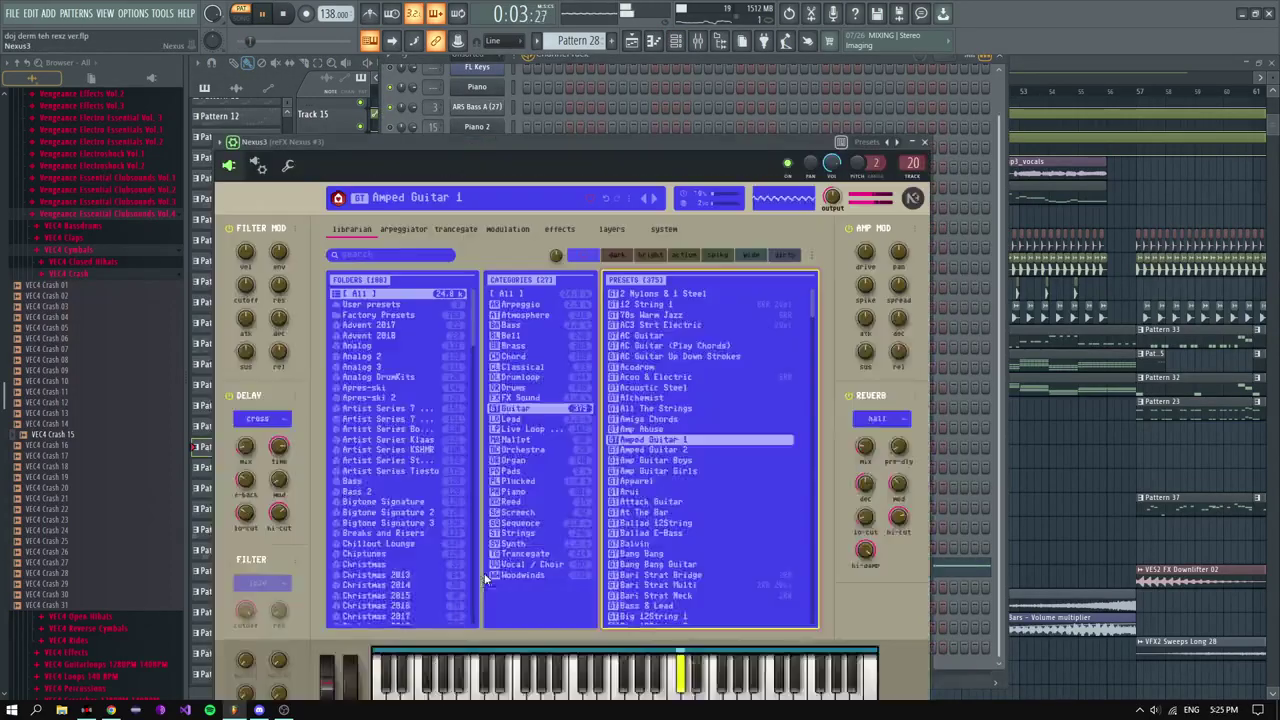
{"action": "left_click_drag", "start_coordinate": [622, 139], "coordinate": [656, 77]}
{"action": "key", "text": "space"}
{"action": "left_click", "coordinate": [684, 390]}
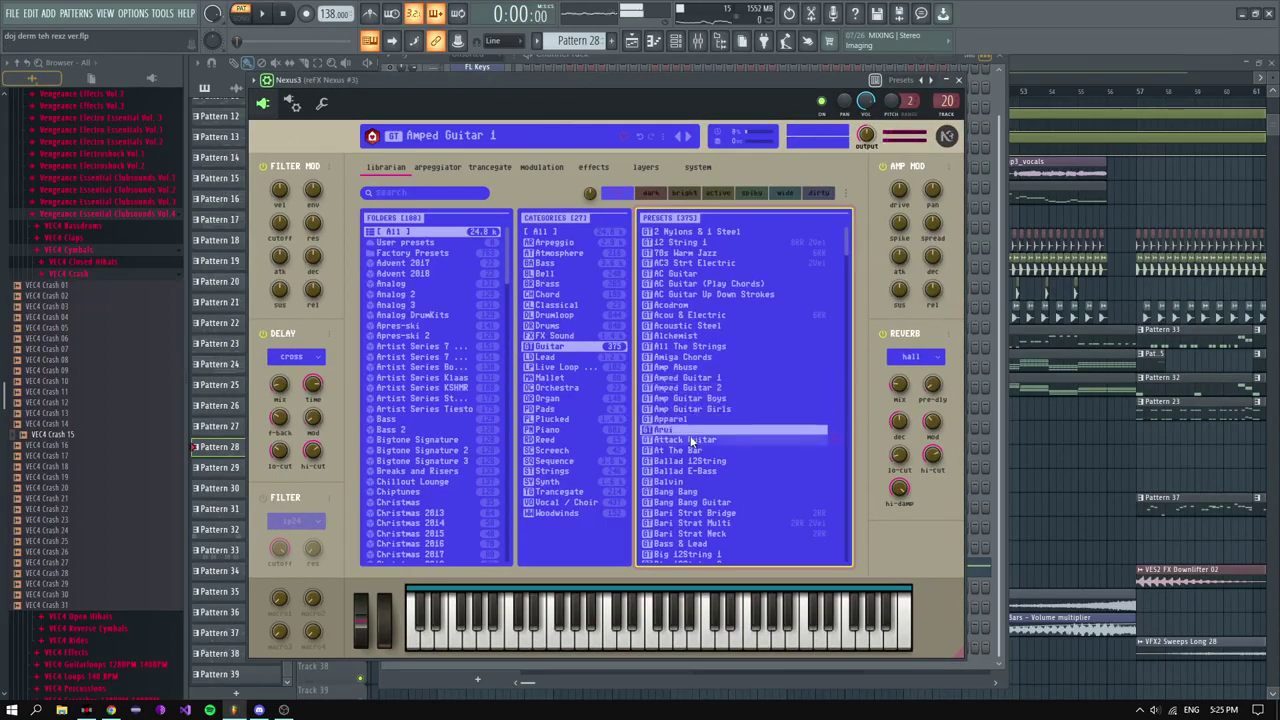
{"action": "scroll", "coordinate": [703, 533], "scroll_direction": "down", "scroll_amount": 1}
{"action": "left_click", "coordinate": [707, 520]}
{"action": "left_click", "coordinate": [698, 530]}
{"action": "scroll", "coordinate": [696, 533], "scroll_direction": "down", "scroll_amount": 1}
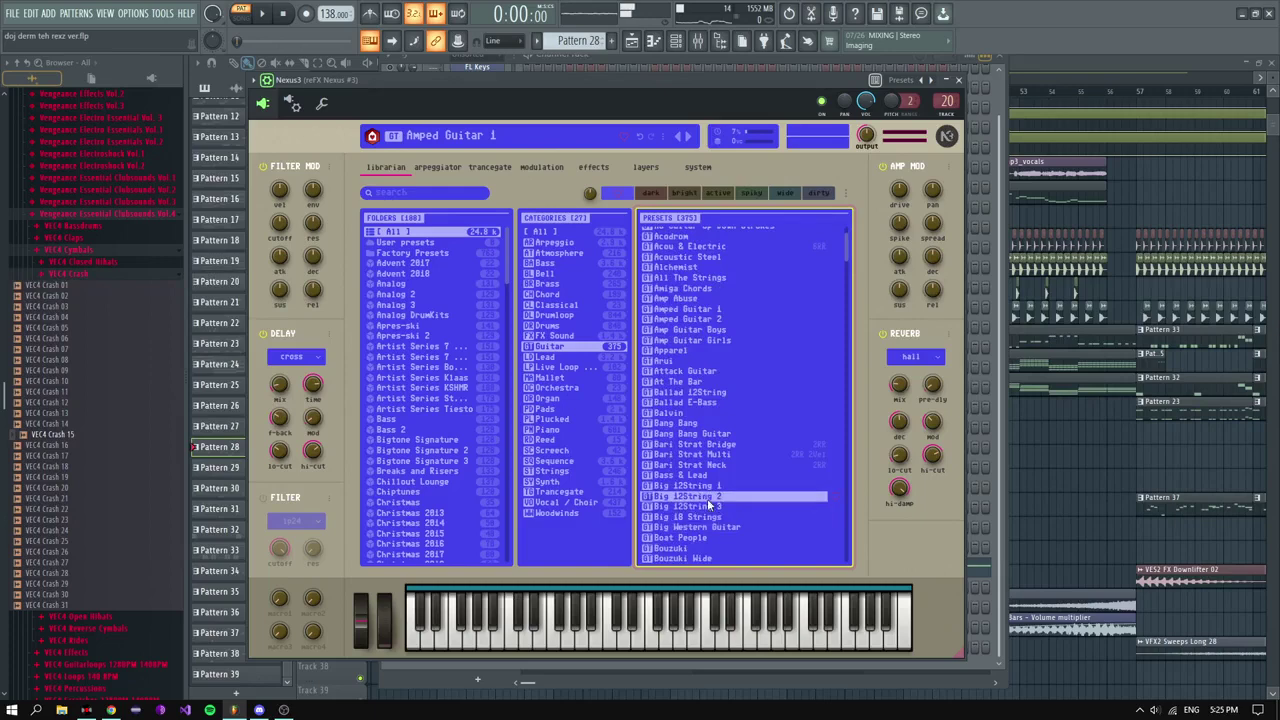
{"action": "scroll", "coordinate": [705, 512], "scroll_direction": "down", "scroll_amount": 2}
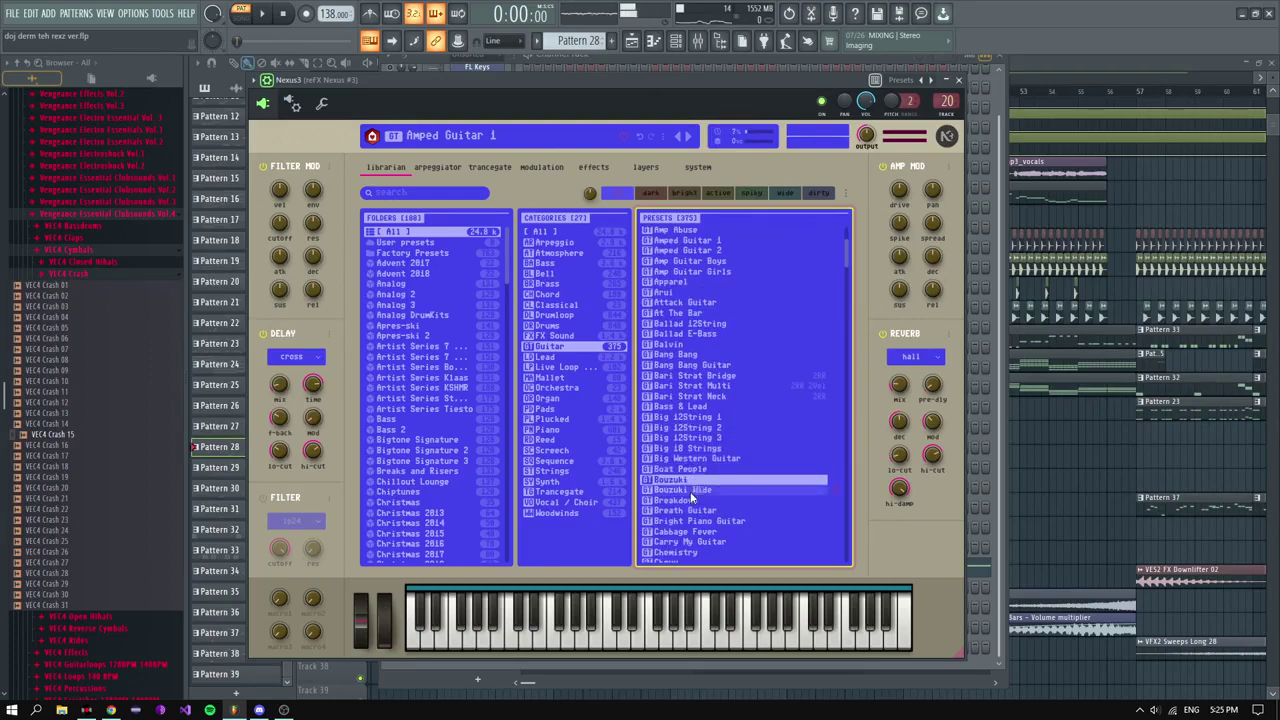
{"action": "scroll", "coordinate": [689, 504], "scroll_direction": "down", "scroll_amount": 1}
{"action": "left_click", "coordinate": [689, 503]}
{"action": "left_click", "coordinate": [697, 528]}
{"action": "scroll", "coordinate": [695, 530], "scroll_direction": "down", "scroll_amount": 1}
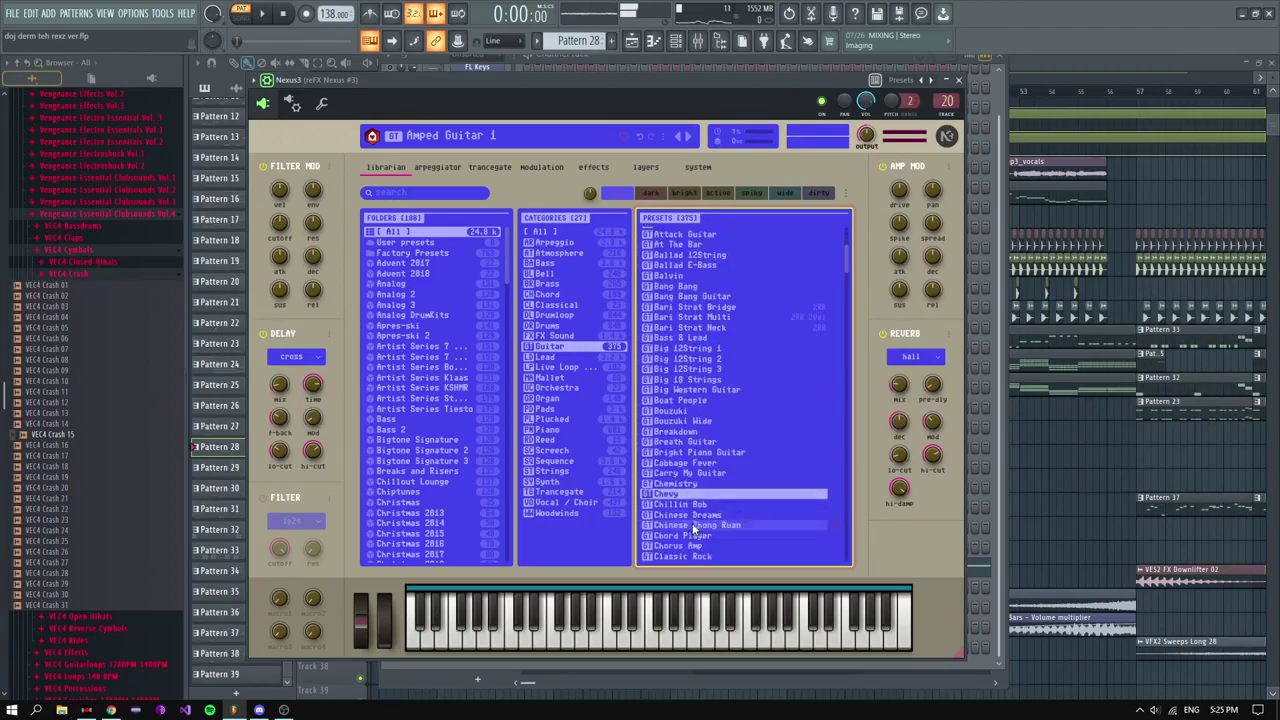
{"action": "left_click", "coordinate": [704, 505]}
{"action": "scroll", "coordinate": [706, 508], "scroll_direction": "down", "scroll_amount": 1}
{"action": "left_click", "coordinate": [692, 529]}
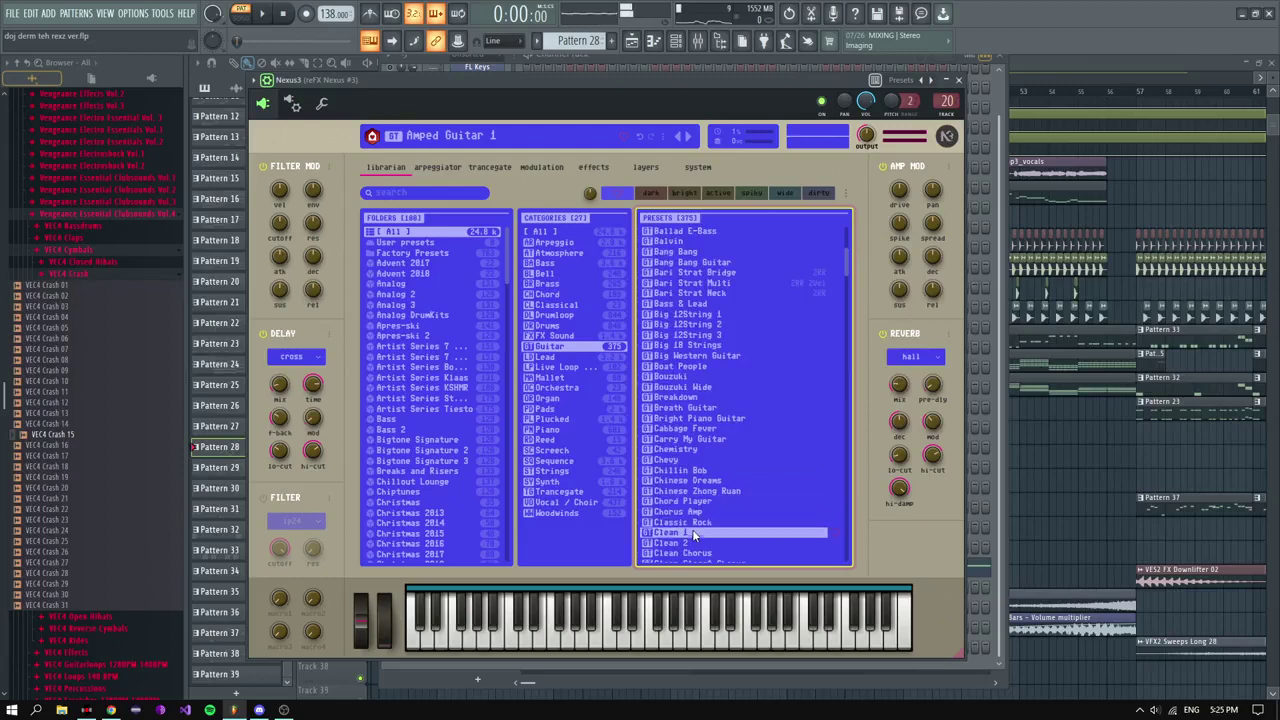
{"action": "scroll", "coordinate": [692, 529], "scroll_direction": "down", "scroll_amount": 2}
{"action": "left_click", "coordinate": [695, 530]}
{"action": "left_click", "coordinate": [697, 507]}
{"action": "left_click", "coordinate": [697, 526]}
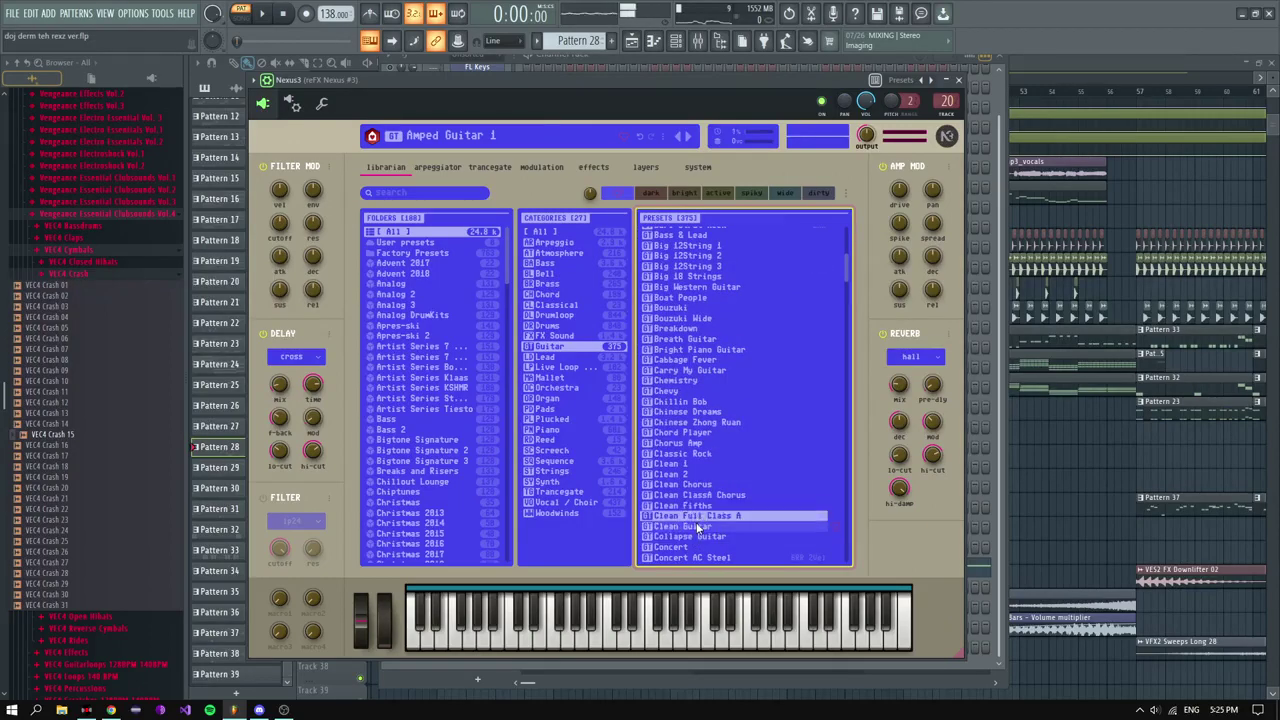
{"action": "scroll", "coordinate": [699, 520], "scroll_direction": "down", "scroll_amount": 2}
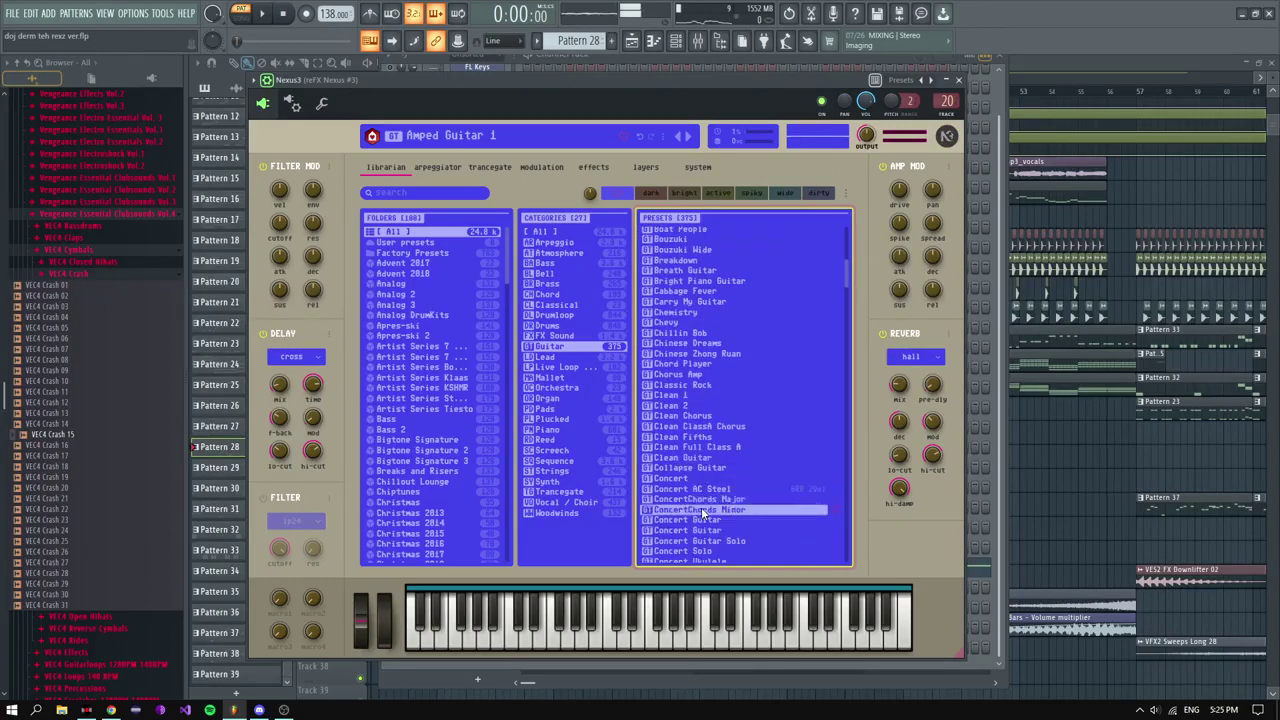
{"action": "left_click", "coordinate": [704, 520]}
{"action": "scroll", "coordinate": [704, 520], "scroll_direction": "down", "scroll_amount": 1}
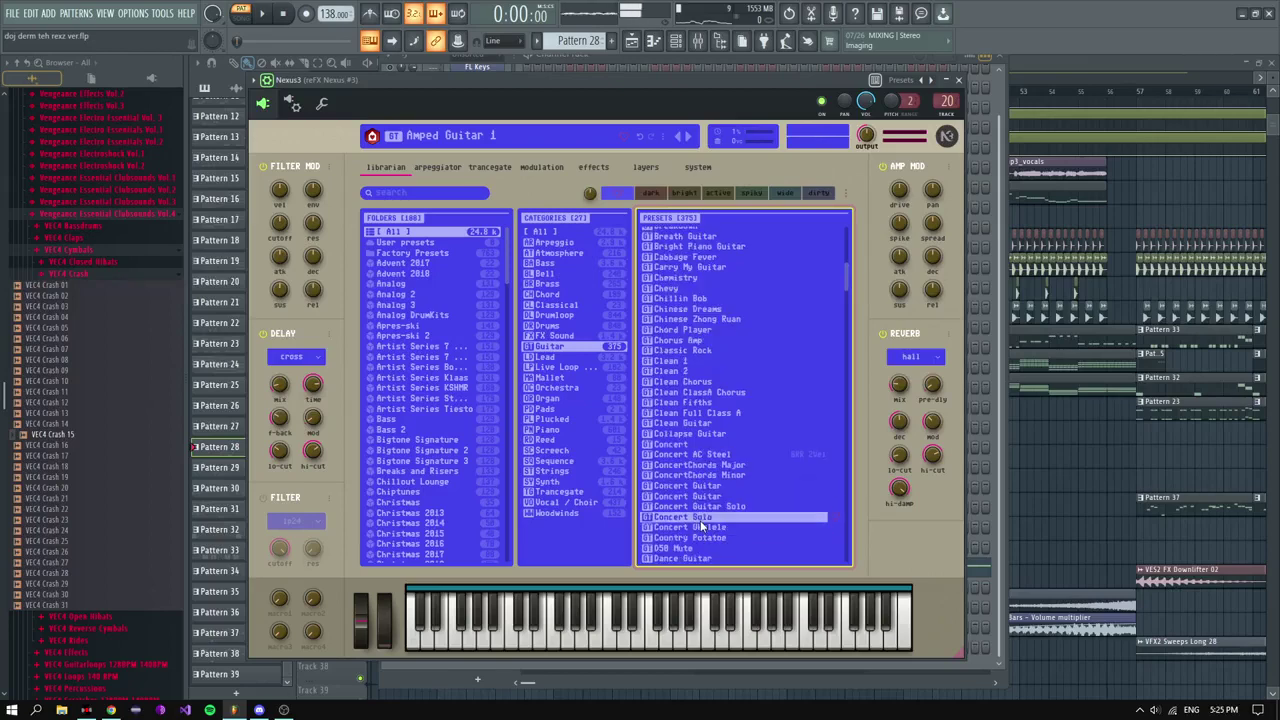
{"action": "left_click", "coordinate": [709, 518]}
{"action": "scroll", "coordinate": [712, 521], "scroll_direction": "down", "scroll_amount": 1}
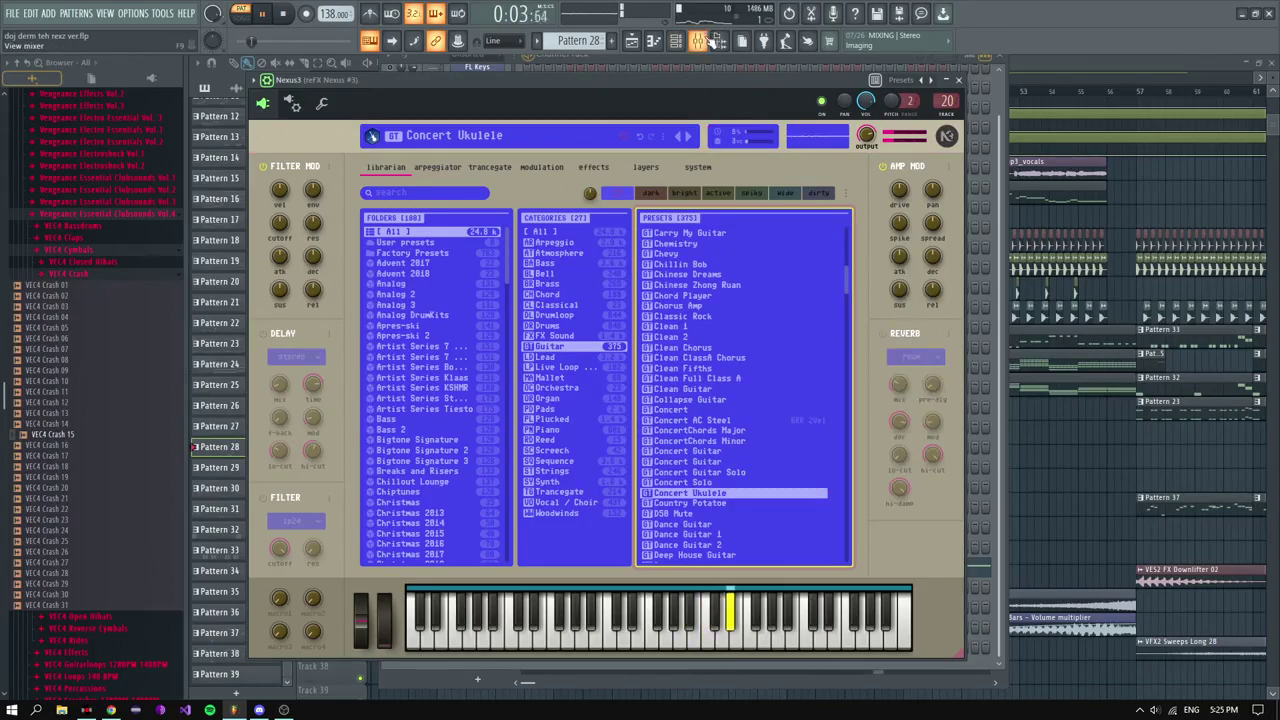
Step: On the reFX Nexus #3 mixer track's Fruity parametric EQ 2, flatten the treble boost, turn the mid dip into a gentle boost, and raise band 4 around 420 Hz
{"action": "left_click", "coordinate": [698, 40]}
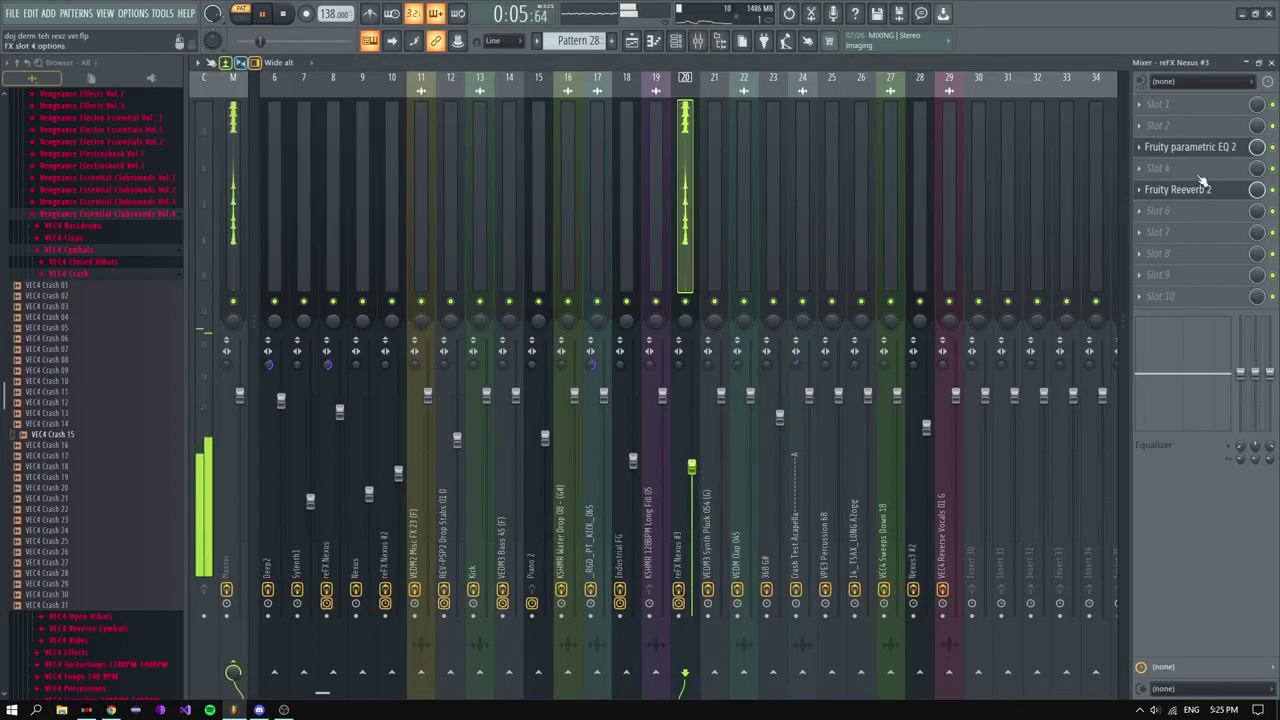
{"action": "left_click", "coordinate": [1166, 147]}
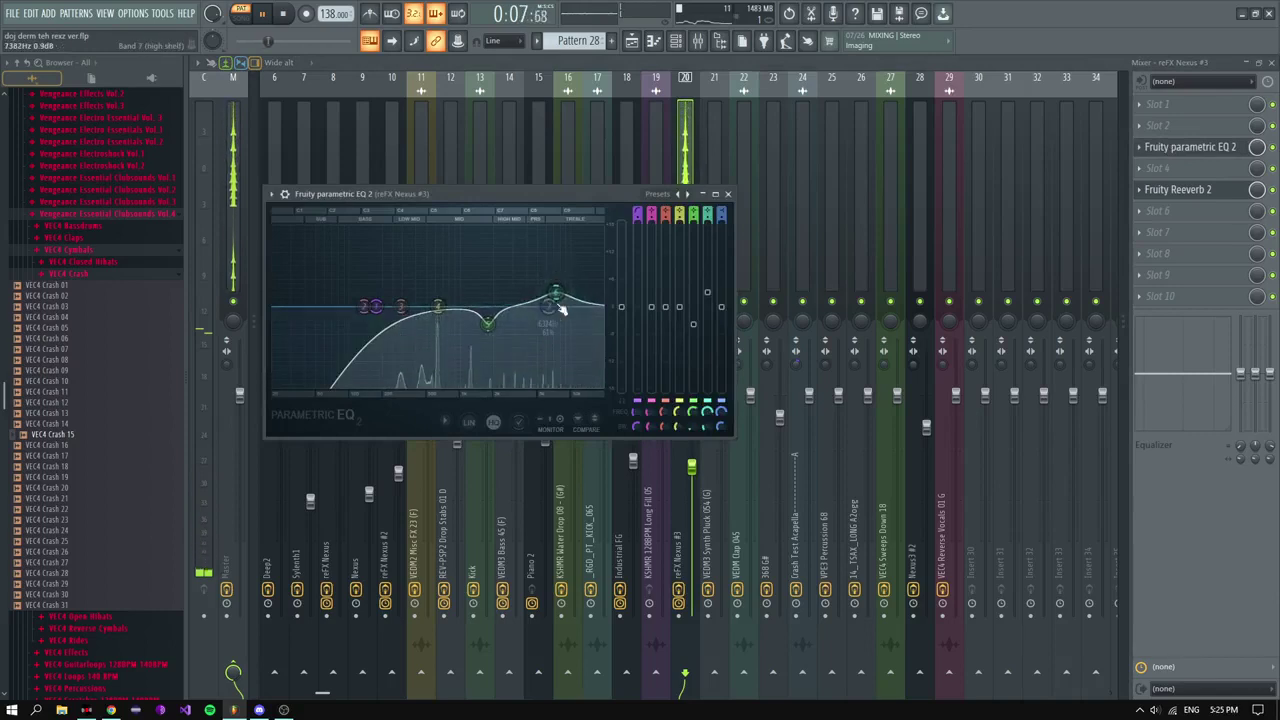
{"action": "left_click_drag", "start_coordinate": [476, 315], "coordinate": [571, 308]}
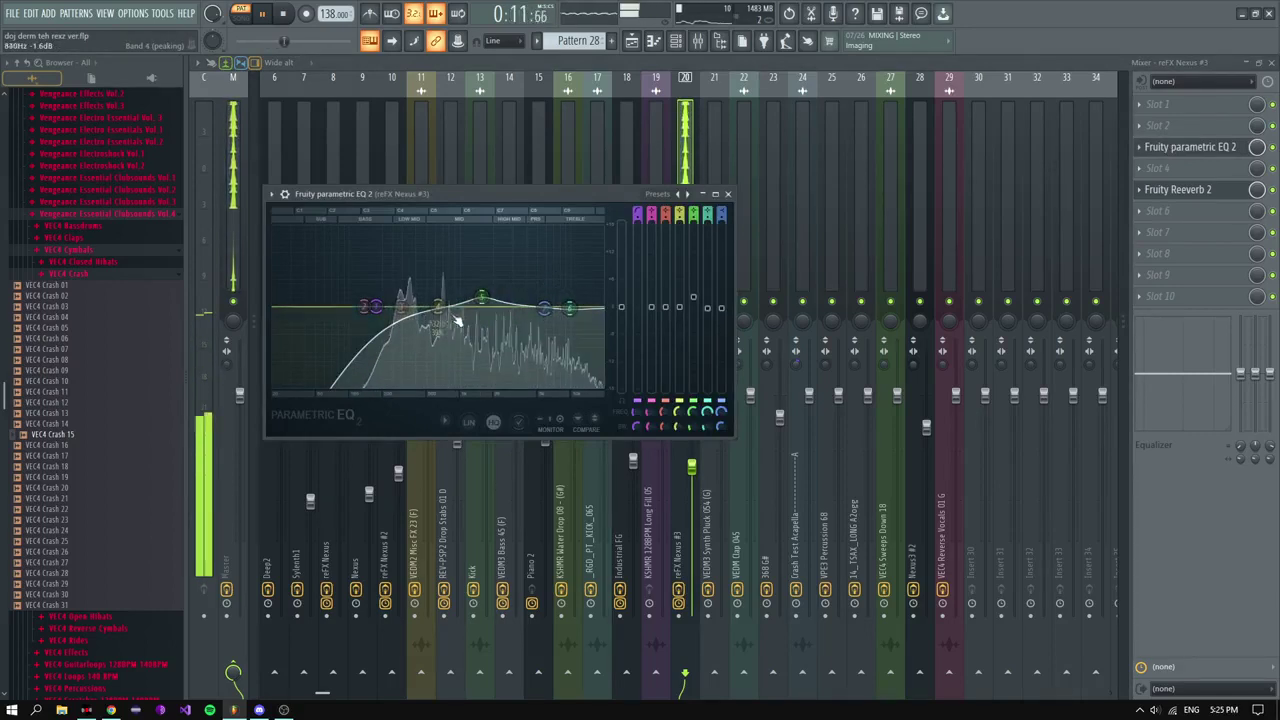
{"action": "left_click_drag", "start_coordinate": [439, 308], "coordinate": [424, 304]}
{"action": "key", "text": "space"}
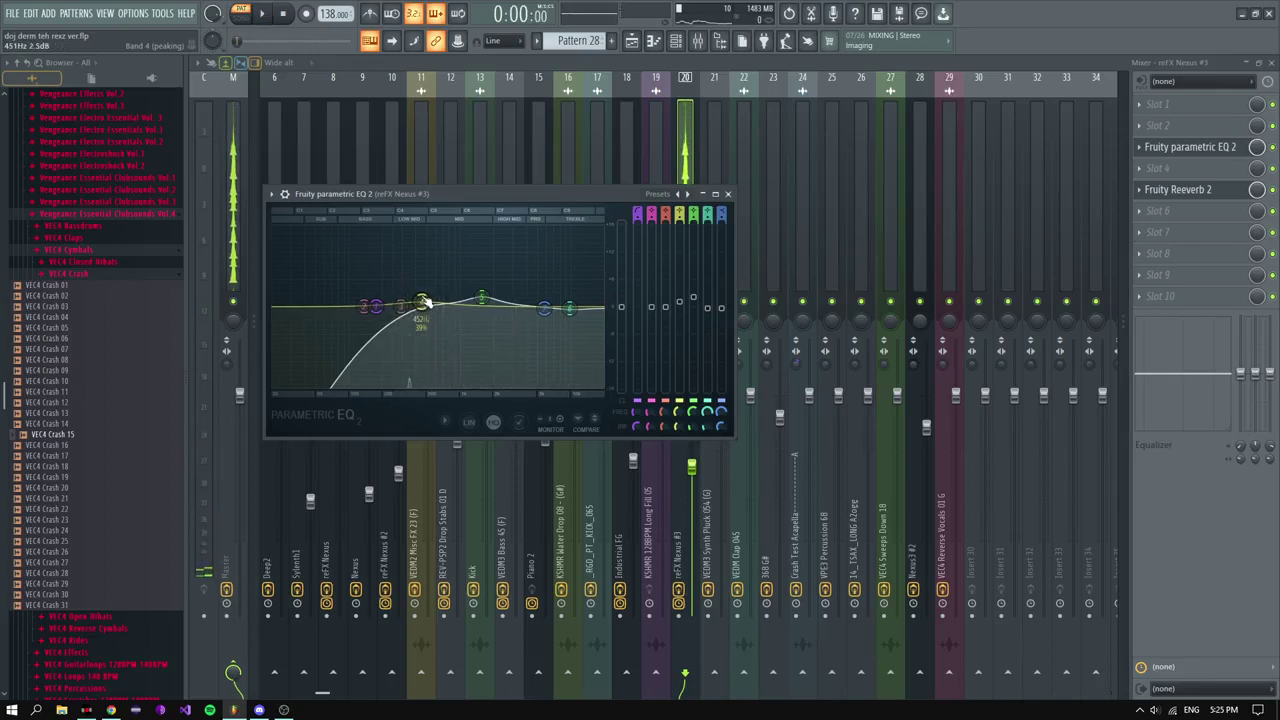
{"action": "key", "text": "x"}
{"action": "left_click_drag", "start_coordinate": [427, 301], "coordinate": [424, 307]}
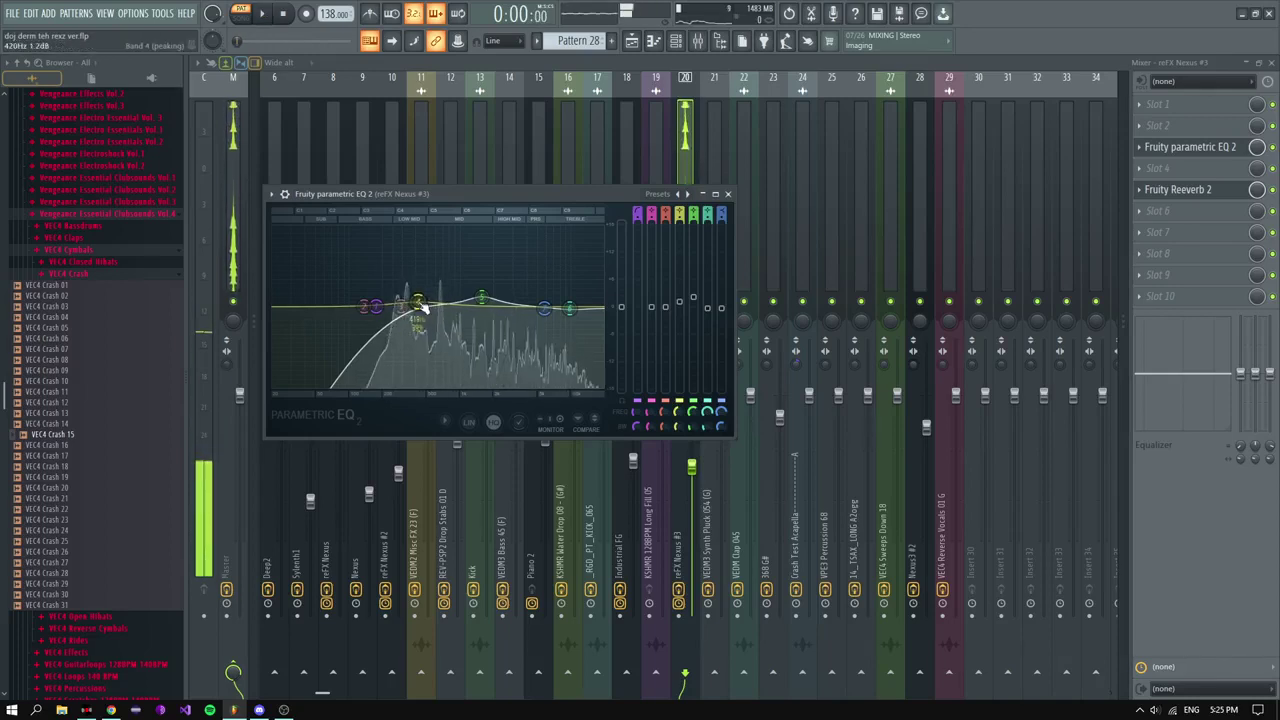
{"action": "key", "text": "space"}
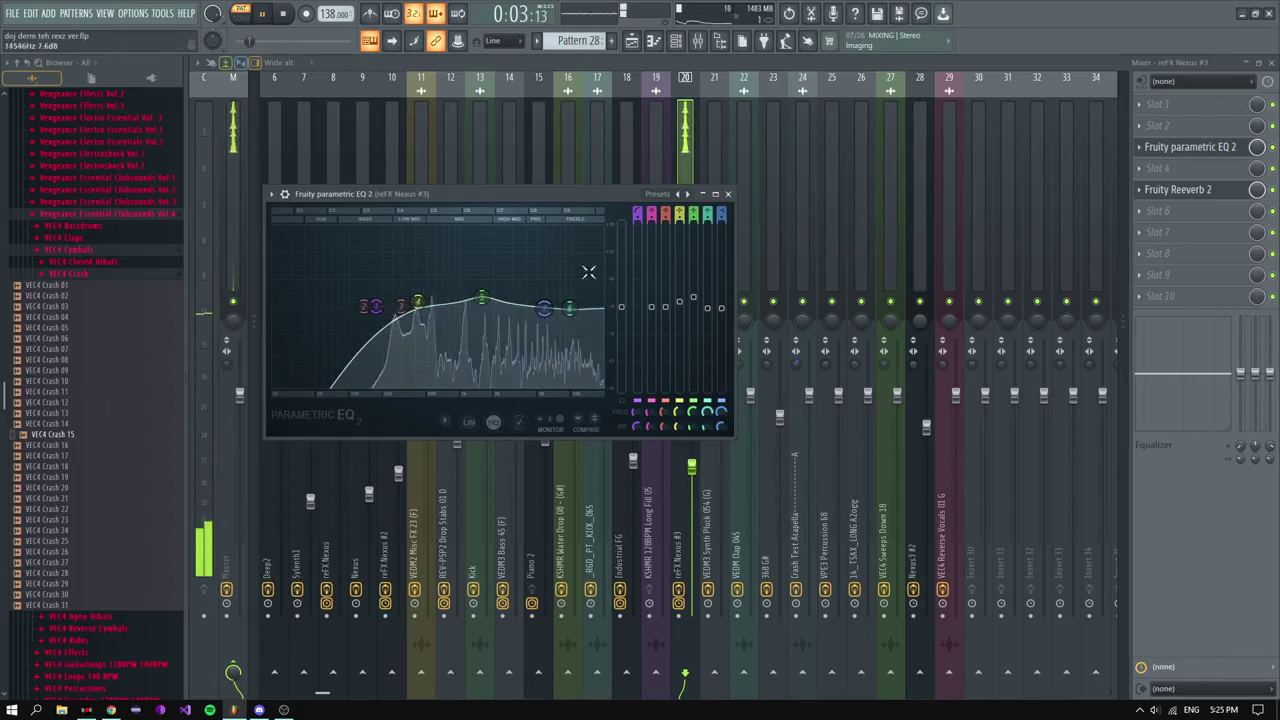
Step: Add Fruity Stereo Shaper to the reFX Nexus #3 mixer track and raise its volume while playing the song from just before bar 41
{"action": "left_click_drag", "start_coordinate": [692, 467], "coordinate": [692, 463]}
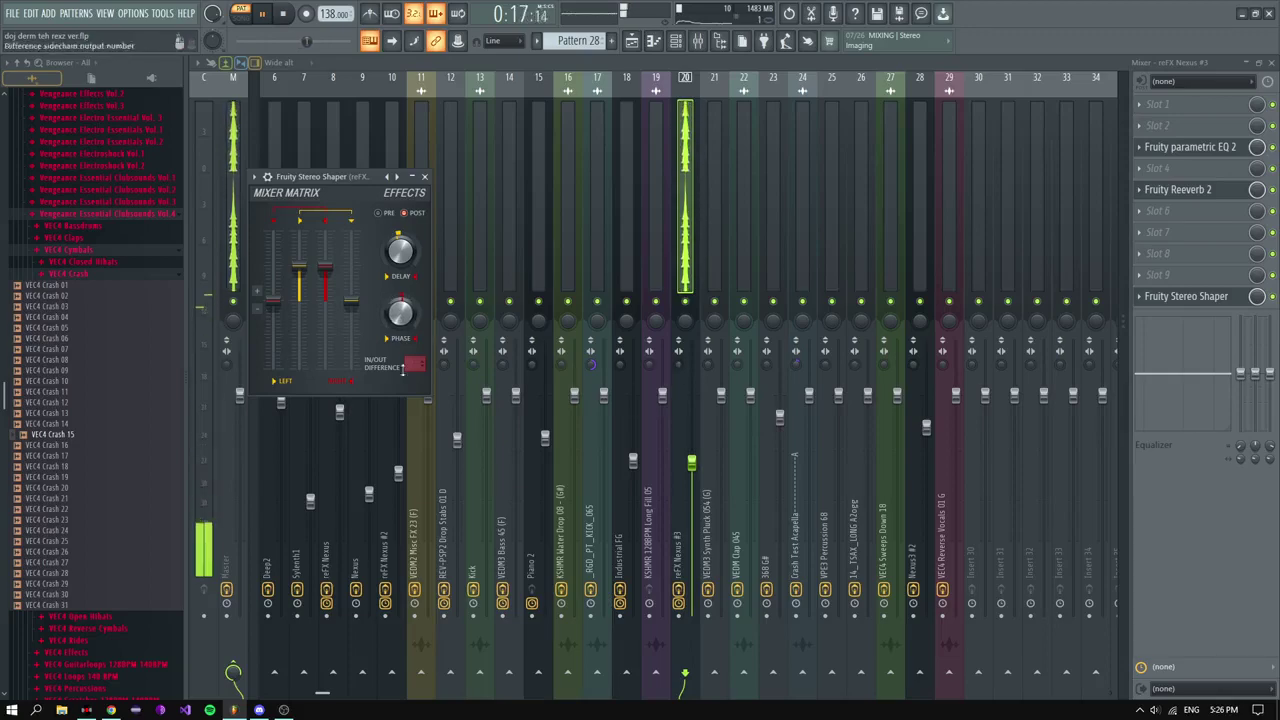
{"action": "left_click", "coordinate": [632, 40]}
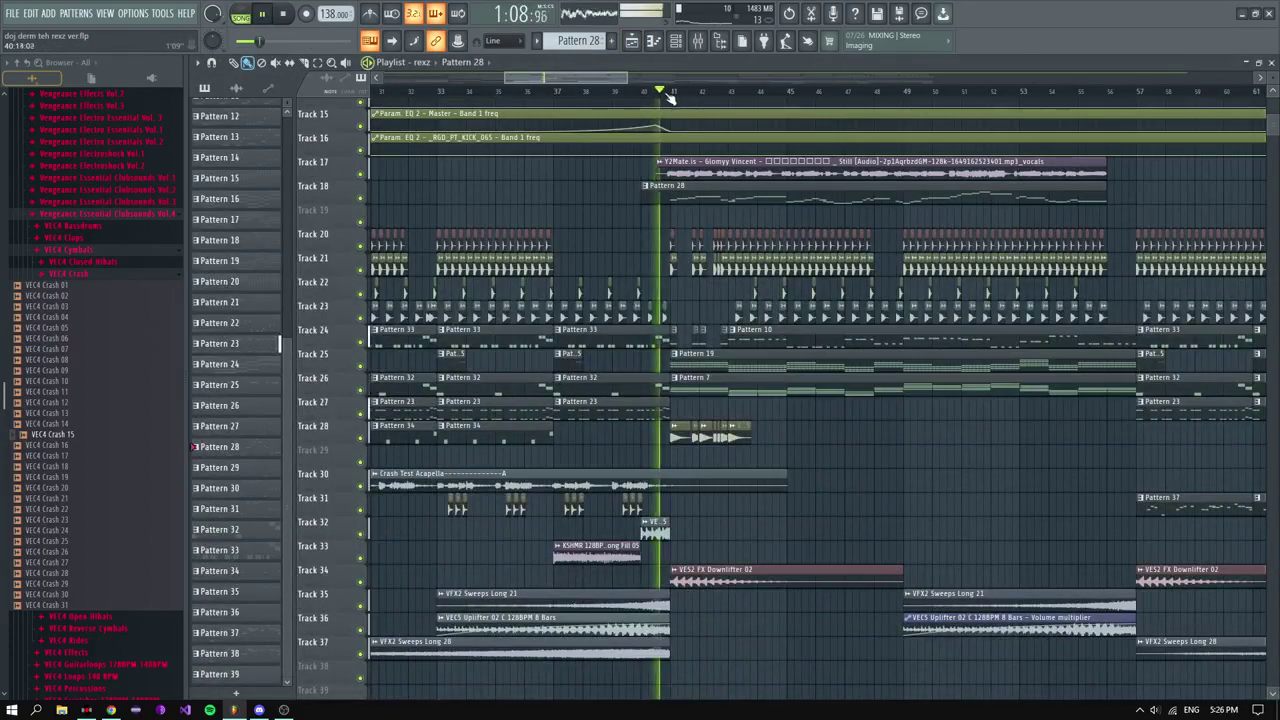
{"action": "left_click", "coordinate": [702, 43]}
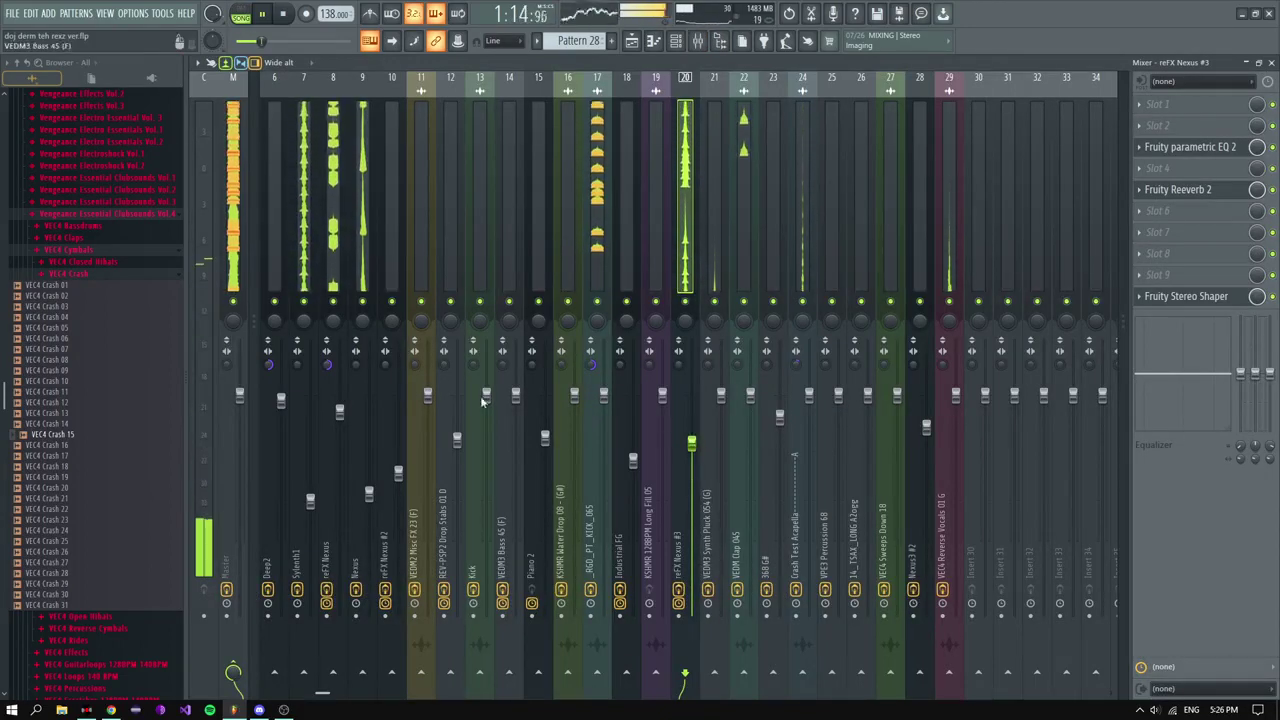
Step: Audition the drop in mono by temporarily setting the master's stereo separation to 100% merged, and go back to the playlist
{"action": "left_click", "coordinate": [228, 372]}
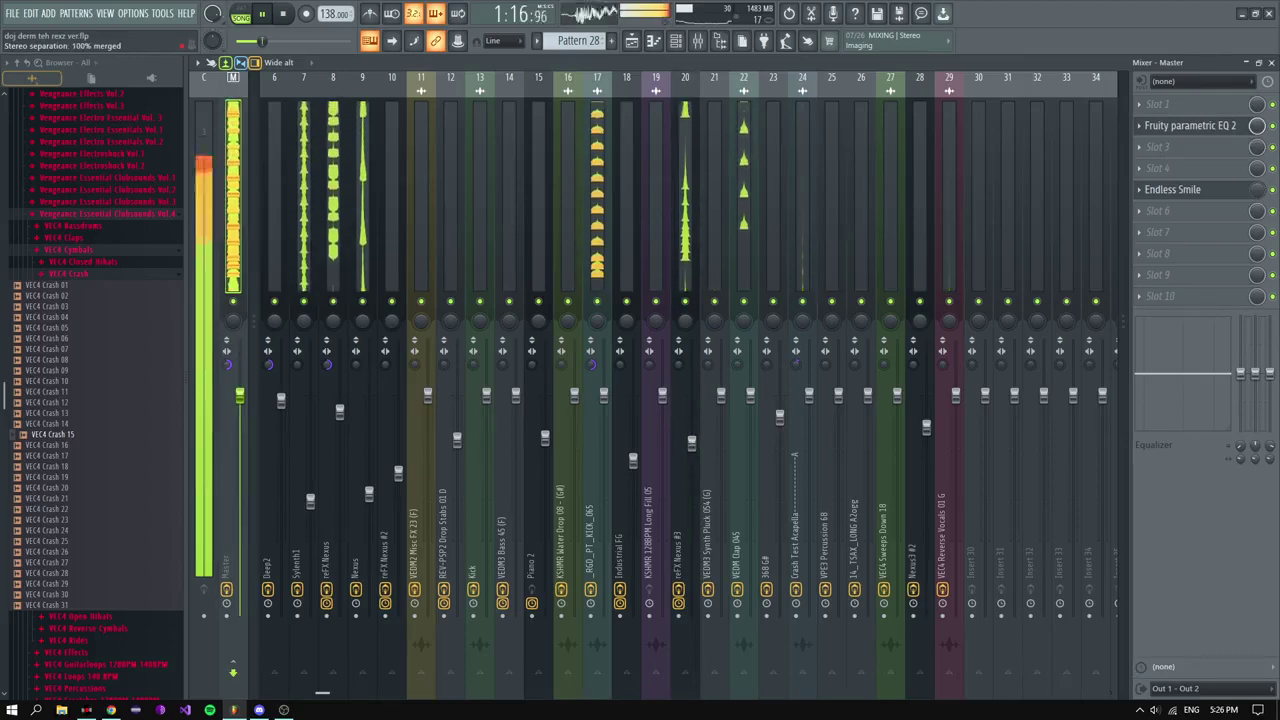
{"action": "left_click", "coordinate": [632, 41]}
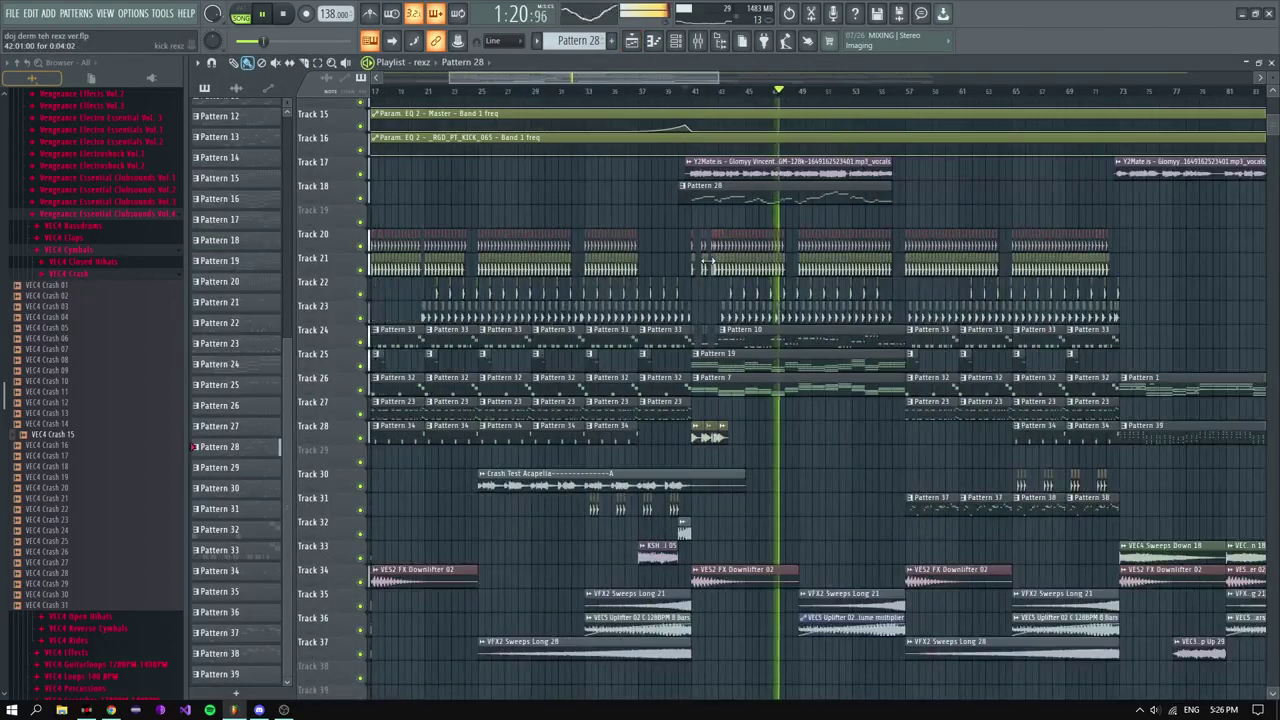
{"action": "scroll", "coordinate": [792, 239], "scroll_direction": "up", "scroll_amount": 3}
{"action": "left_click", "coordinate": [702, 41]}
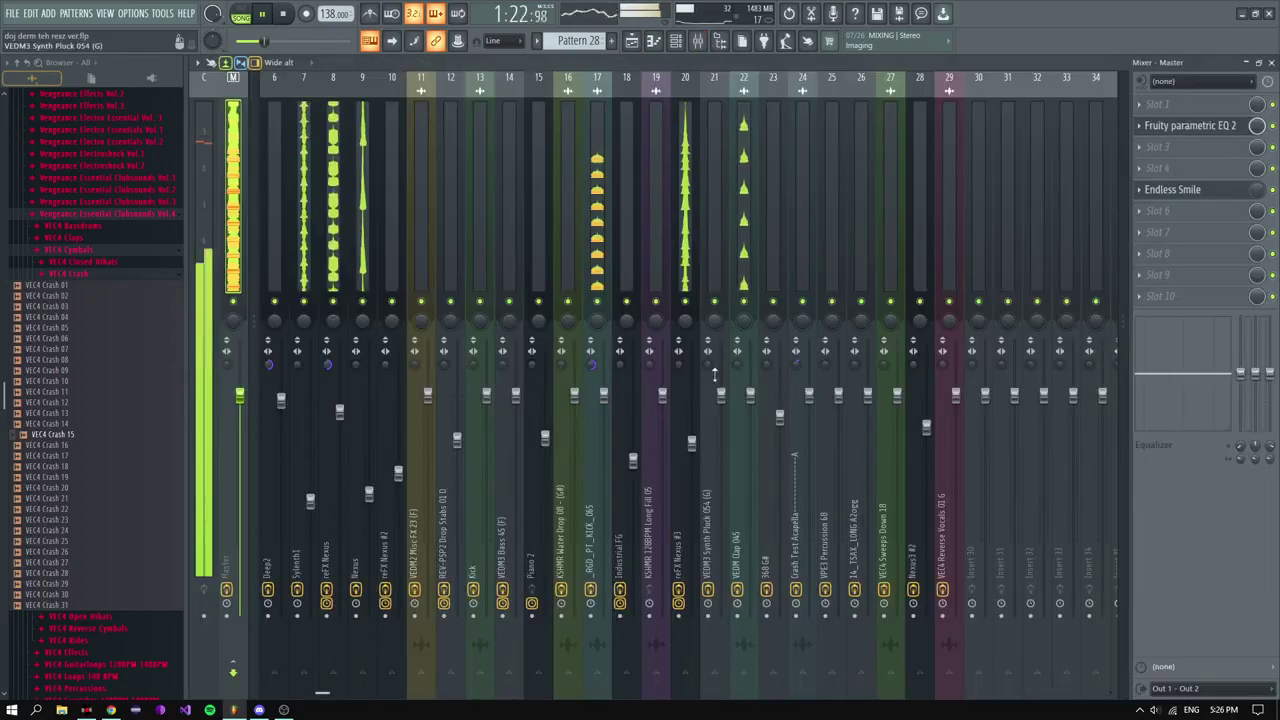
{"action": "left_click", "coordinate": [633, 43]}
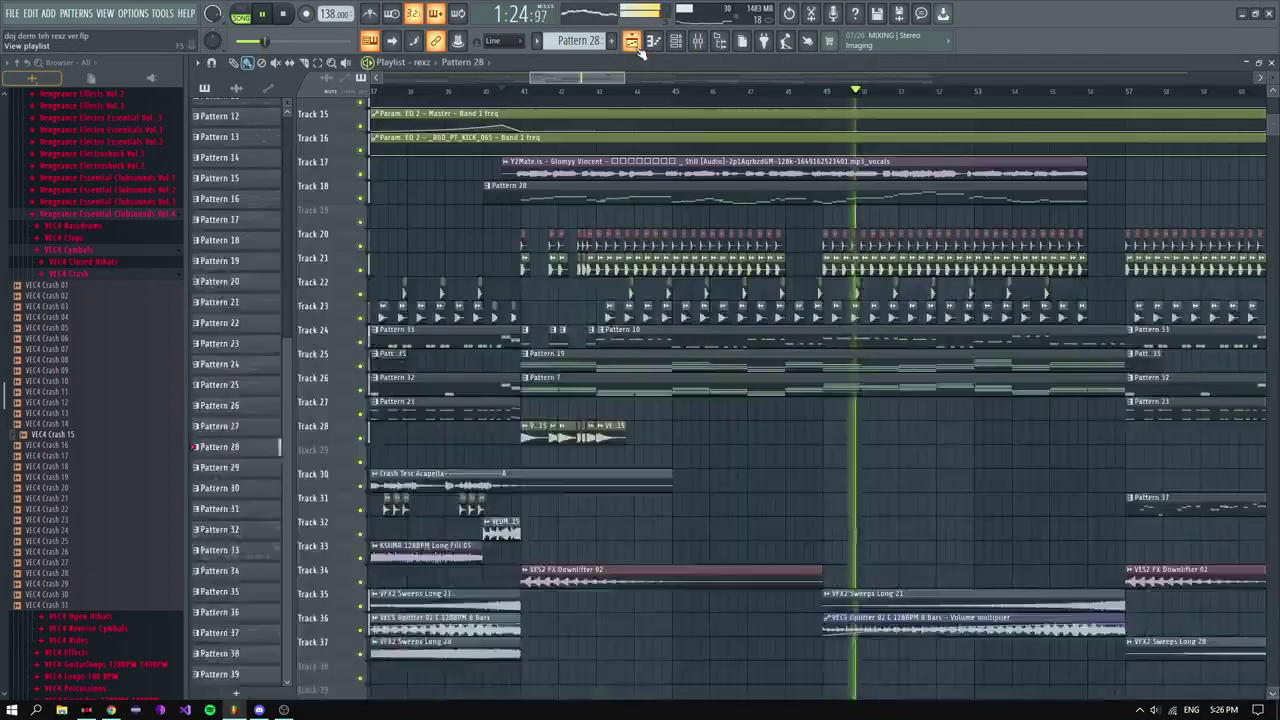
Step: Audition the transition into bar 57 from about bar 56, and inspect Pattern 37's notes in the piano roll
{"action": "scroll", "coordinate": [824, 214], "scroll_direction": "down", "scroll_amount": 3}
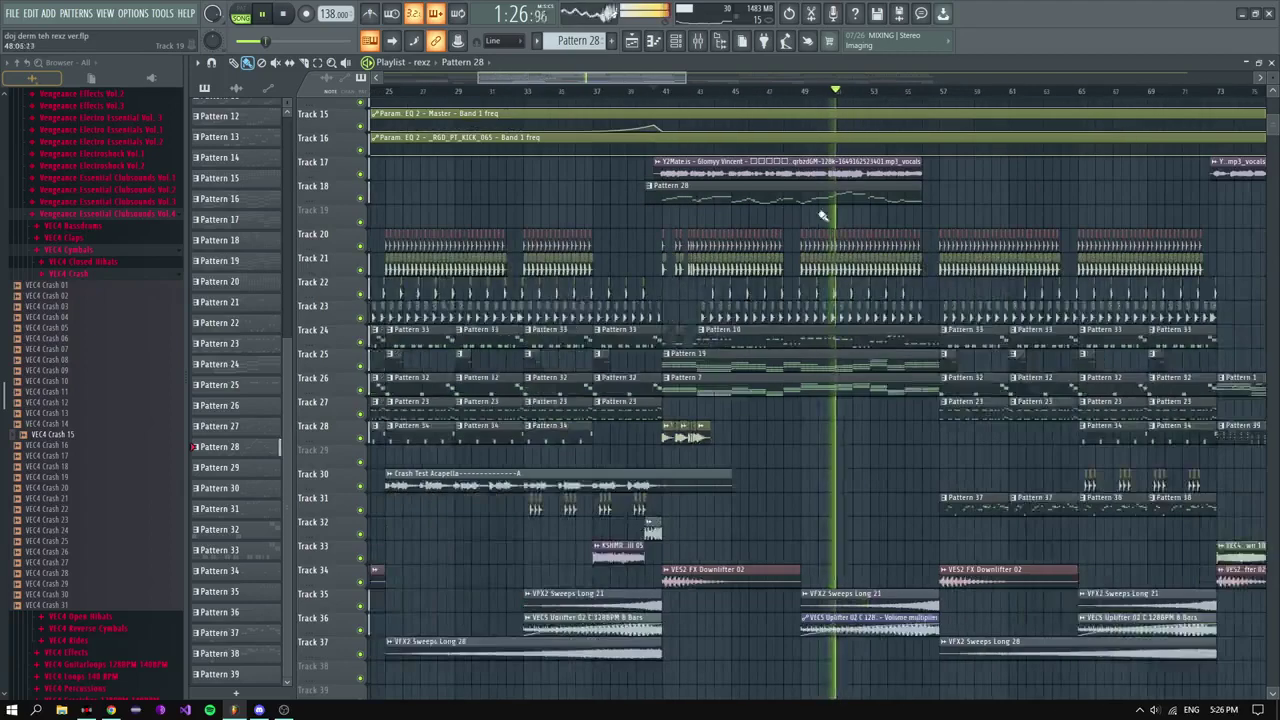
{"action": "scroll", "coordinate": [905, 191], "scroll_direction": "up", "scroll_amount": 4}
{"action": "scroll", "coordinate": [905, 191], "scroll_direction": "down", "scroll_amount": 4}
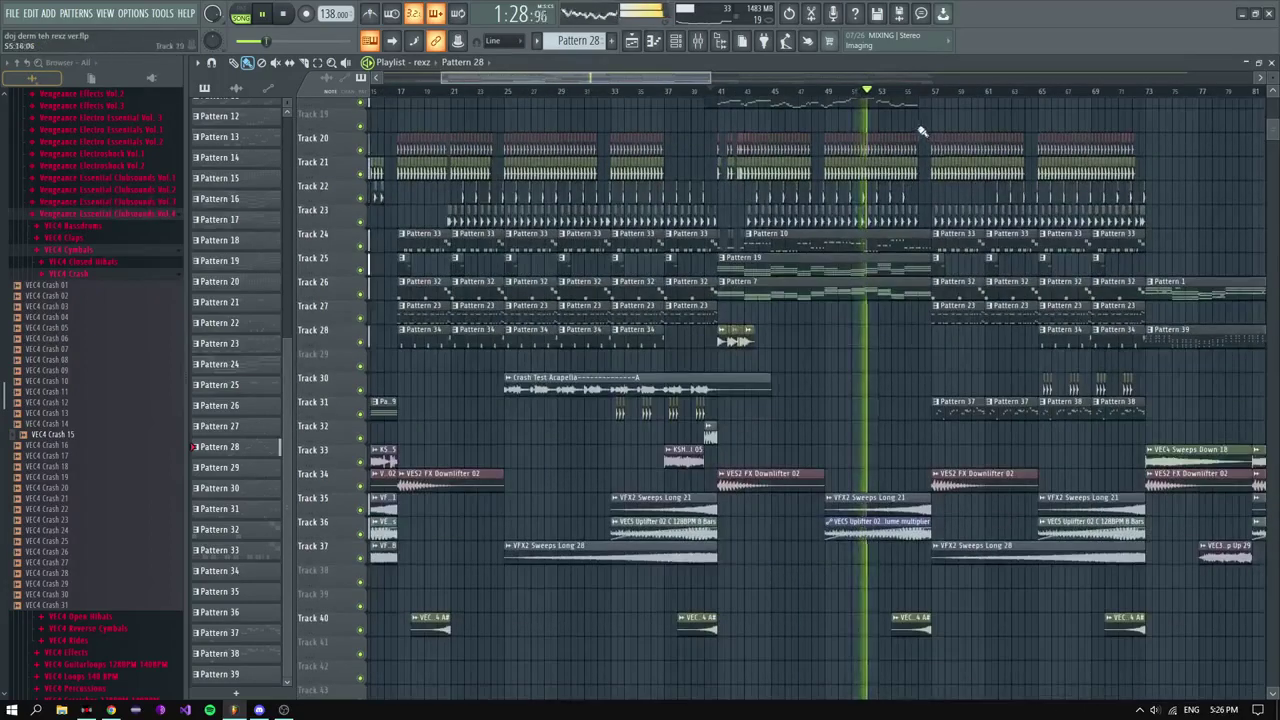
{"action": "scroll", "coordinate": [923, 132], "scroll_direction": "up", "scroll_amount": 2}
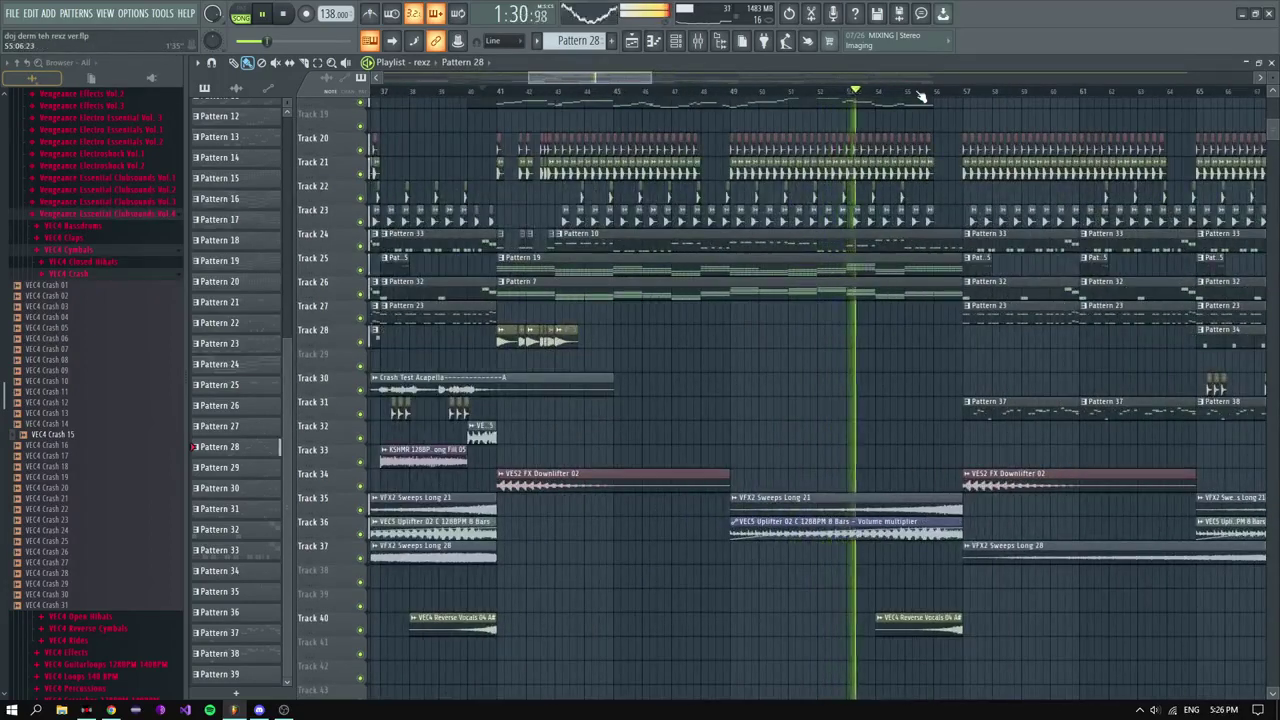
{"action": "left_click", "coordinate": [935, 92]}
{"action": "scroll", "coordinate": [925, 150], "scroll_direction": "down", "scroll_amount": 2}
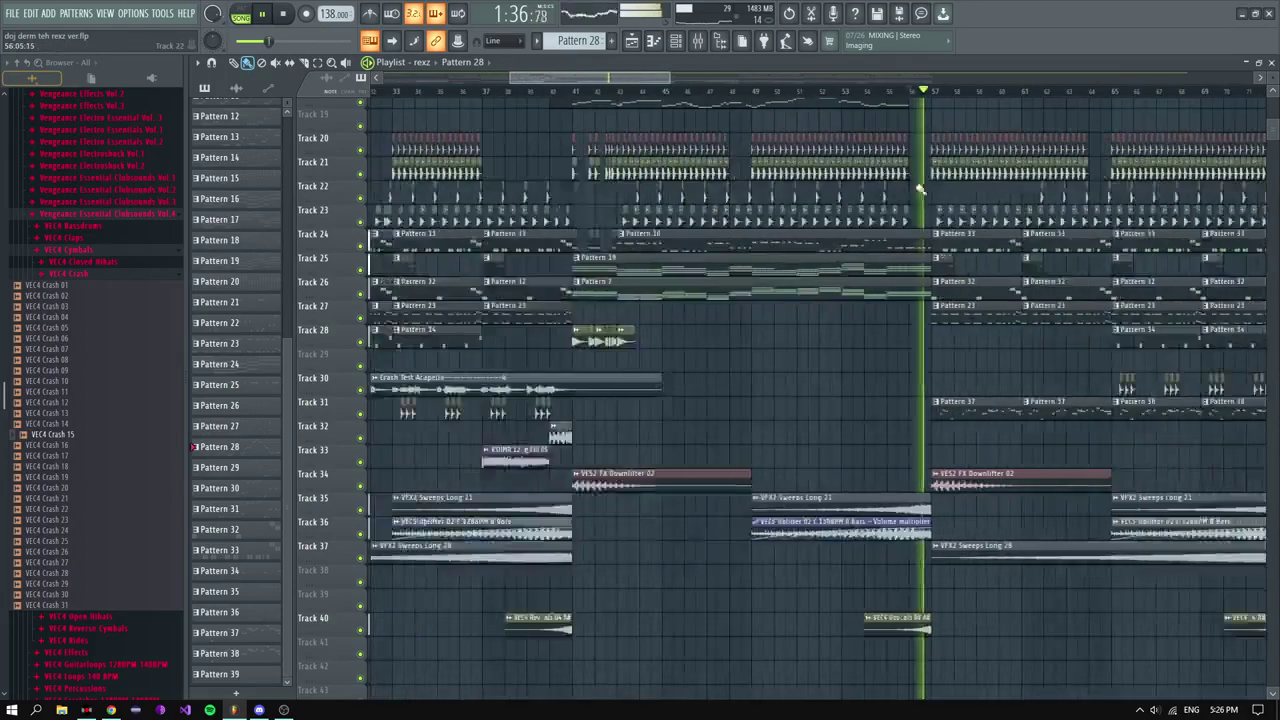
{"action": "scroll", "coordinate": [921, 190], "scroll_direction": "up", "scroll_amount": 2}
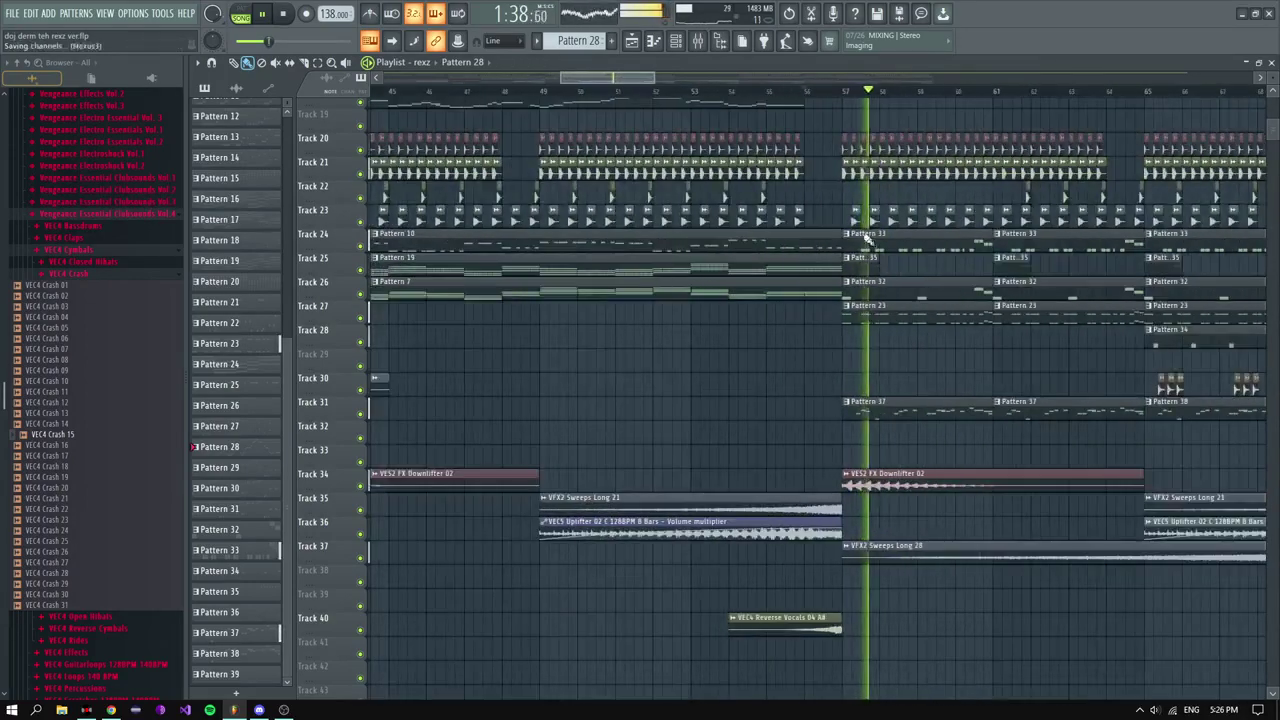
{"action": "scroll", "coordinate": [877, 386], "scroll_direction": "down", "scroll_amount": 2}
{"action": "double_click", "coordinate": [880, 400]}
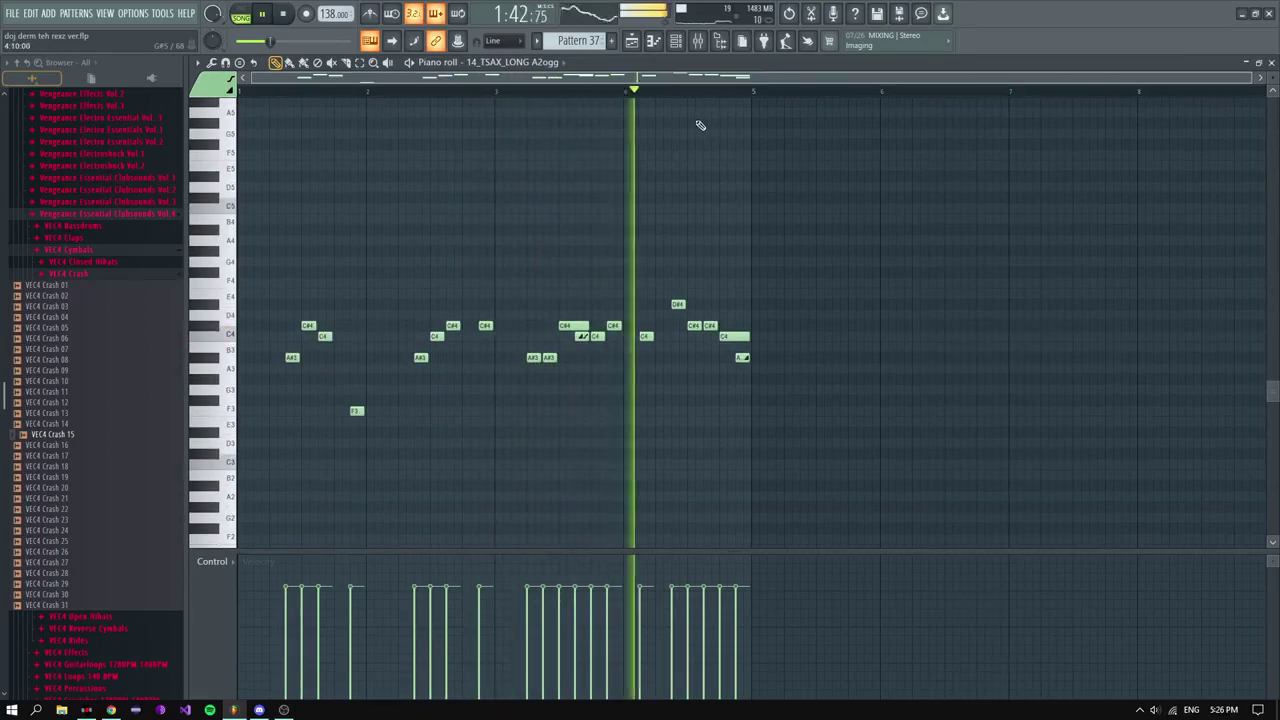
{"action": "left_click", "coordinate": [632, 41]}
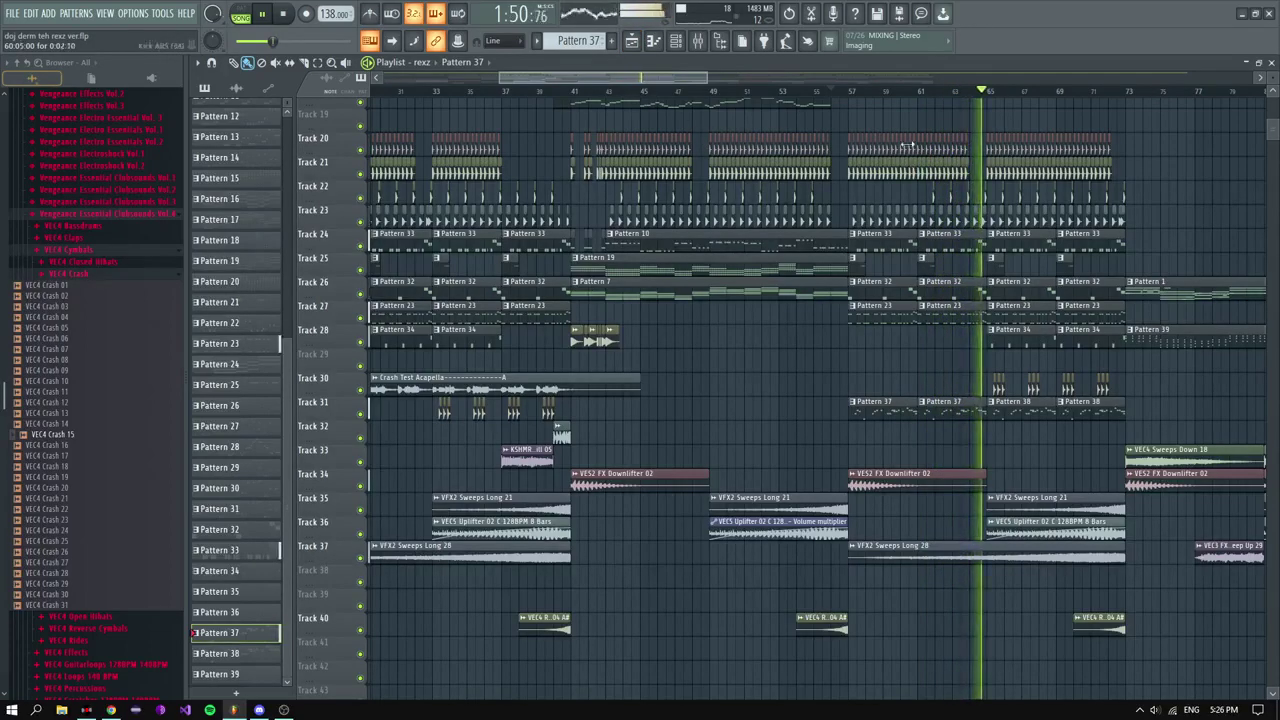
Step: Examine the playlist during playback through the section from bar 57 and the transition into the break at bar 73
{"action": "scroll", "coordinate": [1000, 220], "scroll_direction": "down", "scroll_amount": 3}
{"action": "scroll", "coordinate": [971, 204], "scroll_direction": "up", "scroll_amount": 5}
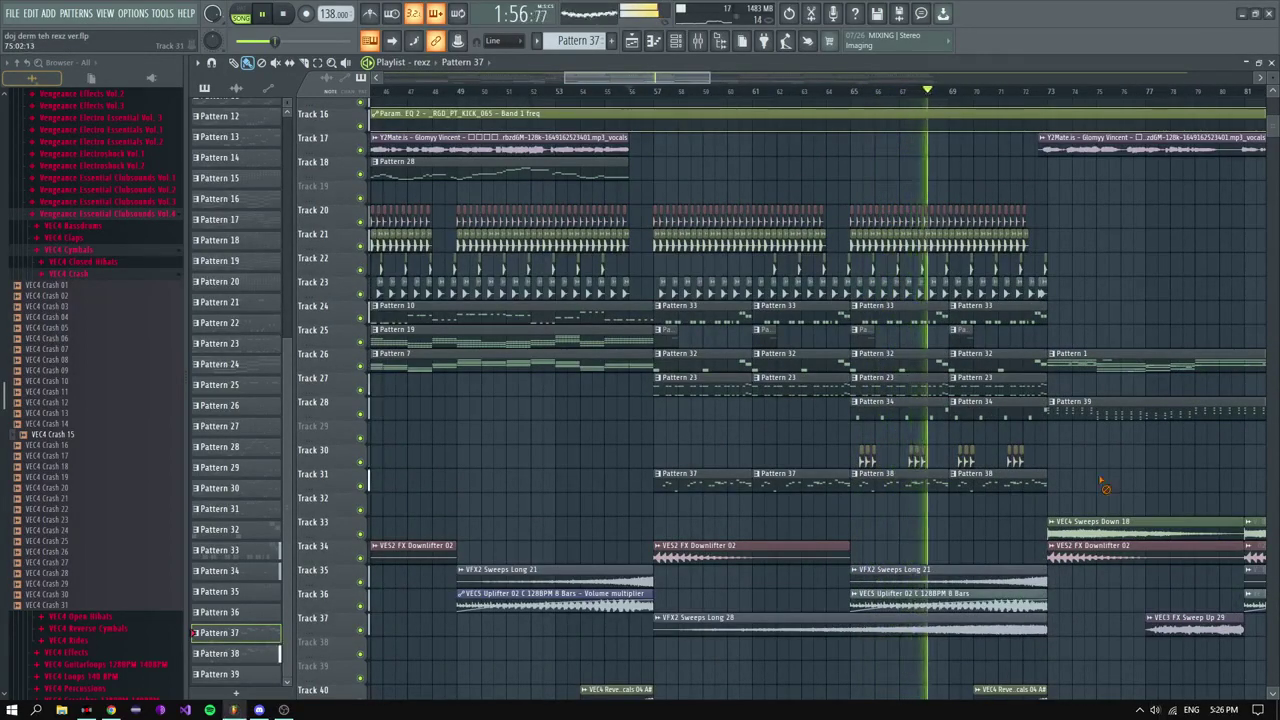
{"action": "scroll", "coordinate": [1100, 480], "scroll_direction": "down", "scroll_amount": 2}
{"action": "scroll", "coordinate": [1086, 251], "scroll_direction": "up", "scroll_amount": 3}
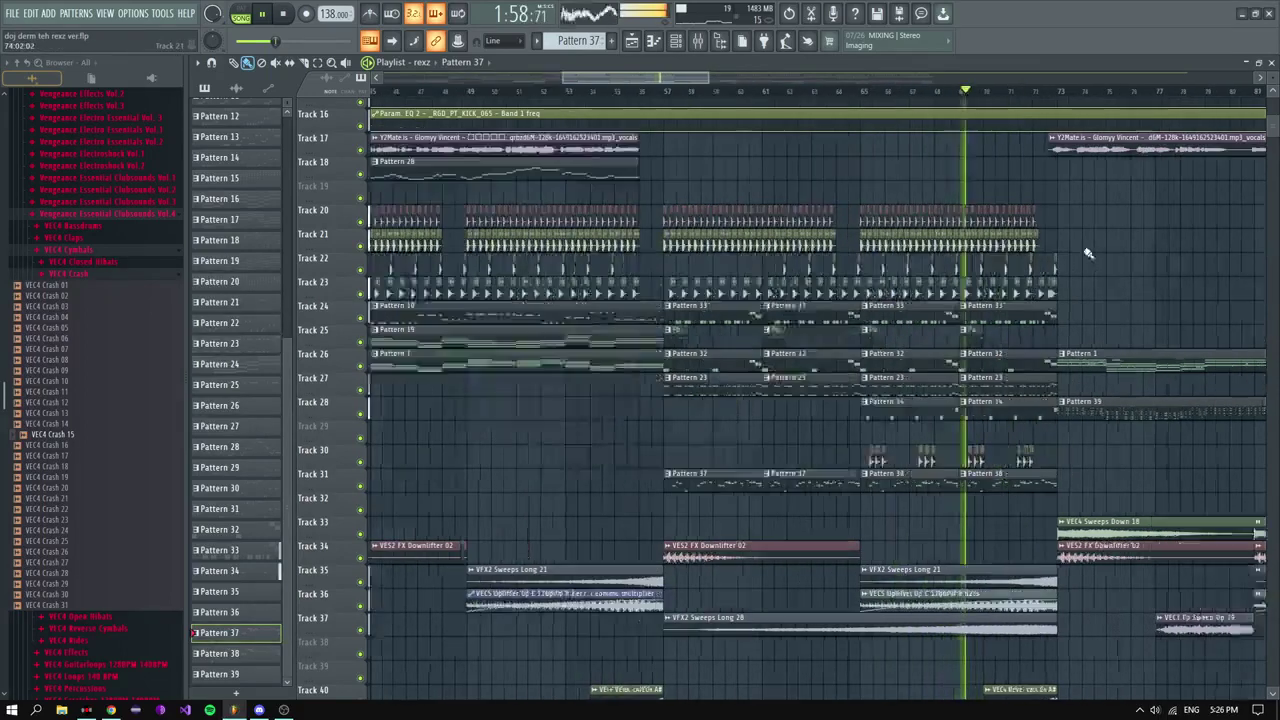
{"action": "scroll", "coordinate": [1058, 244], "scroll_direction": "up", "scroll_amount": 3}
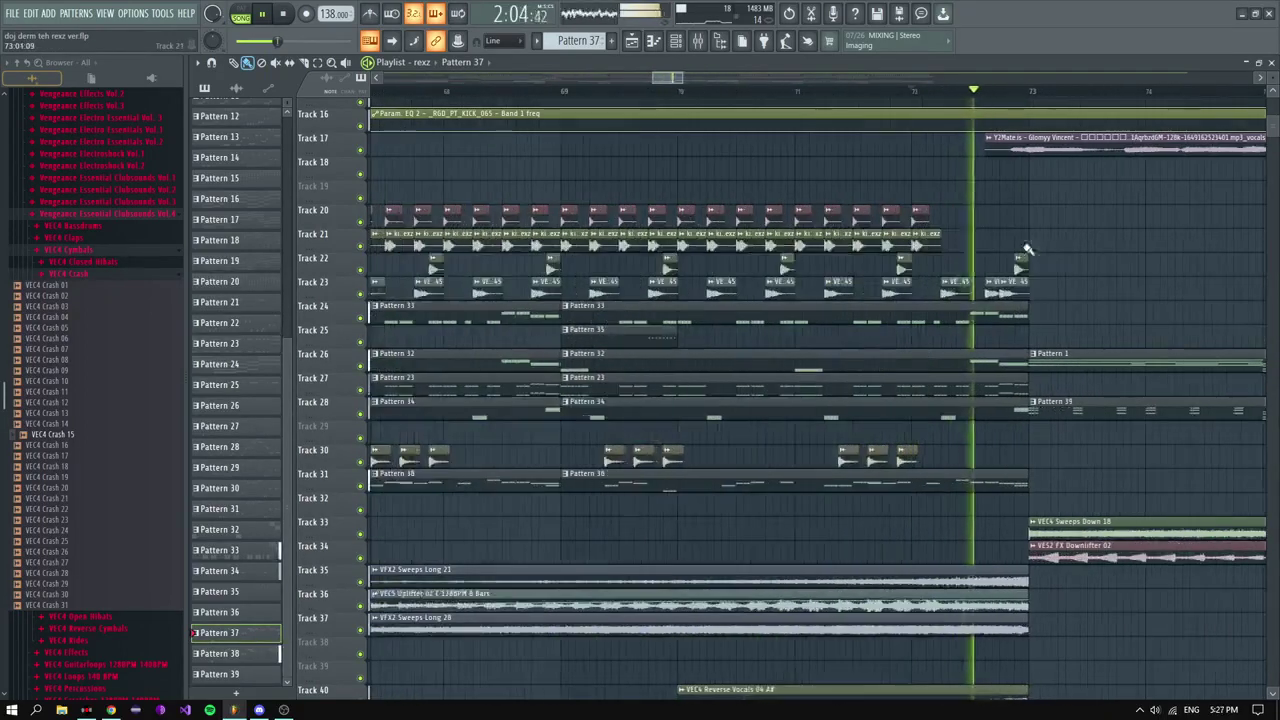
{"action": "scroll", "coordinate": [1015, 254], "scroll_direction": "down", "scroll_amount": 3}
{"action": "scroll", "coordinate": [990, 255], "scroll_direction": "up", "scroll_amount": 2}
{"action": "scroll", "coordinate": [872, 242], "scroll_direction": "down", "scroll_amount": 3}
{"action": "scroll", "coordinate": [897, 308], "scroll_direction": "down", "scroll_amount": 4}
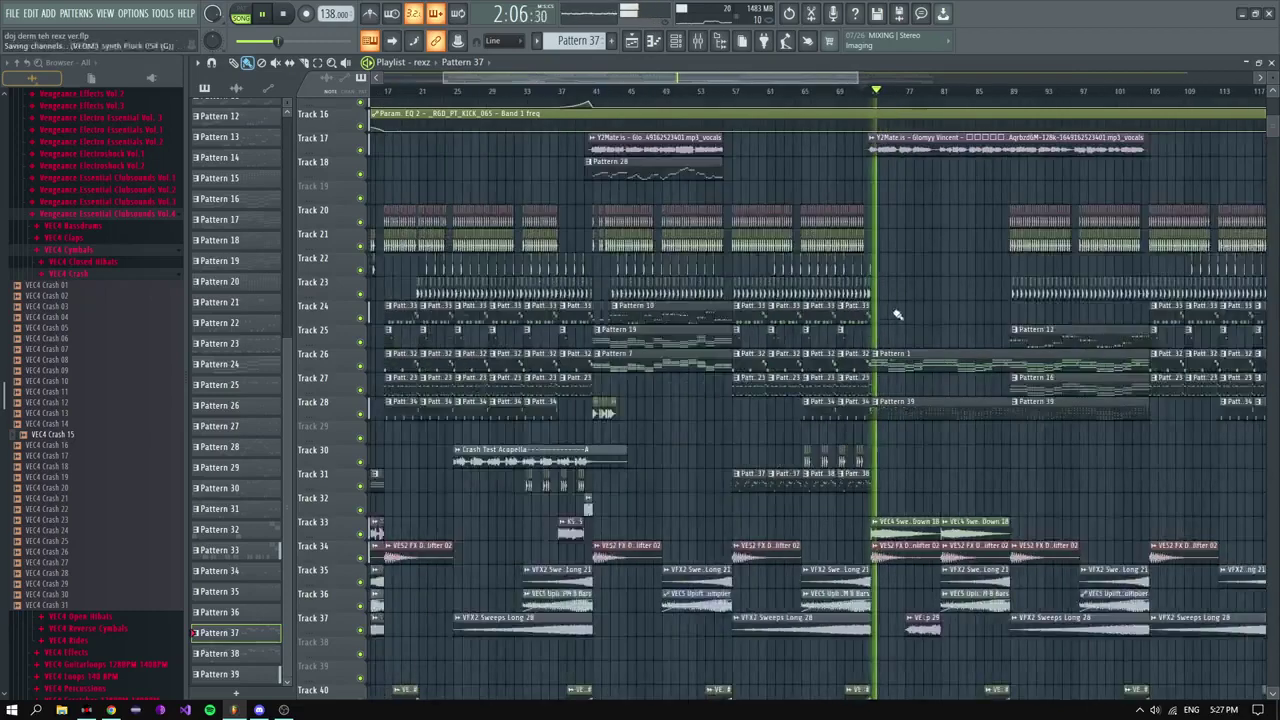
{"action": "scroll", "coordinate": [892, 296], "scroll_direction": "up", "scroll_amount": 5}
{"action": "scroll", "coordinate": [893, 296], "scroll_direction": "down", "scroll_amount": 2}
{"action": "scroll", "coordinate": [894, 296], "scroll_direction": "up", "scroll_amount": 4}
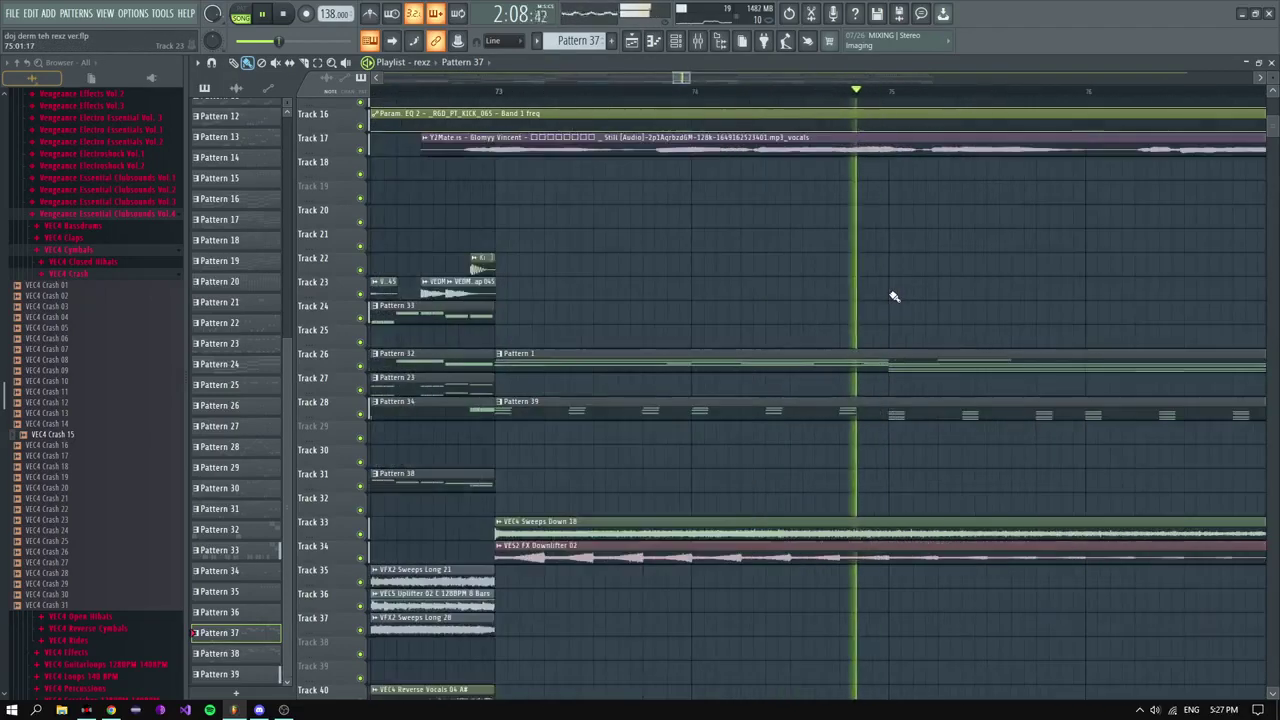
Step: Ramp the Endless Smile mix level automation down from bar 73 to about bar 80, and replay the transition into the break
{"action": "scroll", "coordinate": [761, 339], "scroll_direction": "down", "scroll_amount": 4}
{"action": "left_click", "coordinate": [862, 91]}
{"action": "scroll", "coordinate": [708, 155], "scroll_direction": "up", "scroll_amount": 1}
{"action": "scroll", "coordinate": [703, 157], "scroll_direction": "down", "scroll_amount": 1}
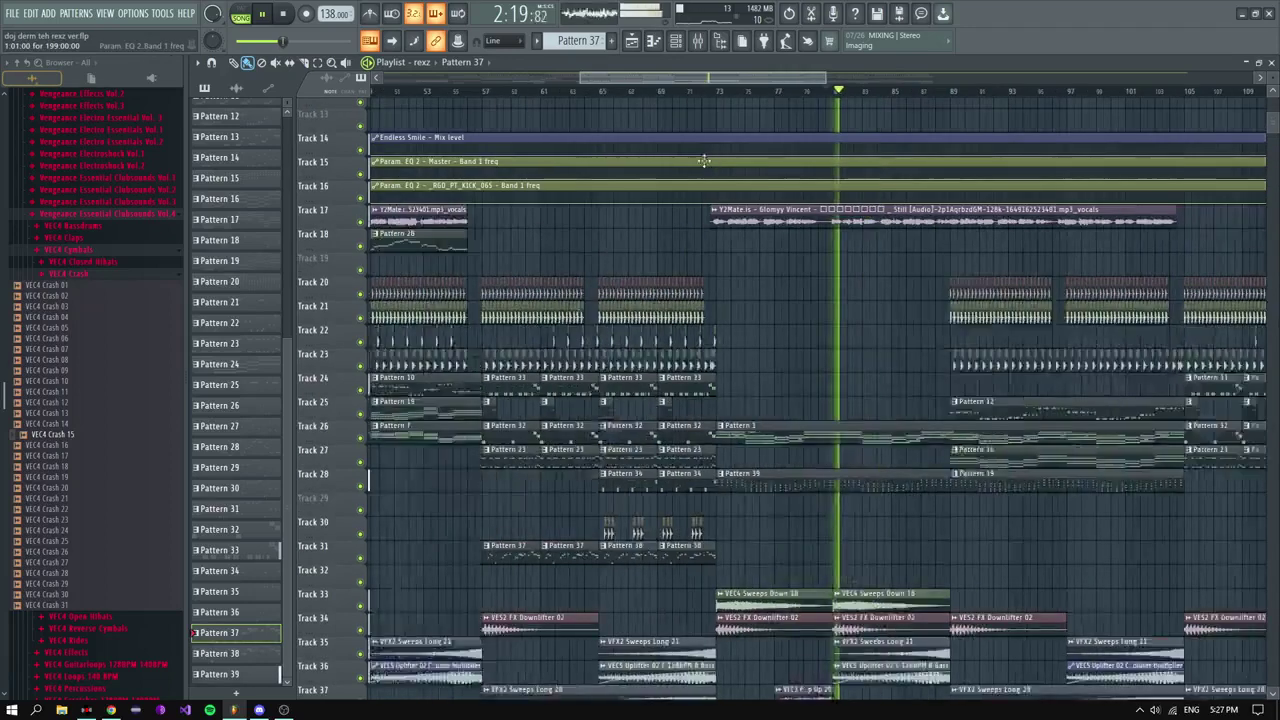
{"action": "scroll", "coordinate": [717, 159], "scroll_direction": "up", "scroll_amount": 2}
{"action": "key", "text": "space"}
{"action": "right_click", "coordinate": [732, 148]}
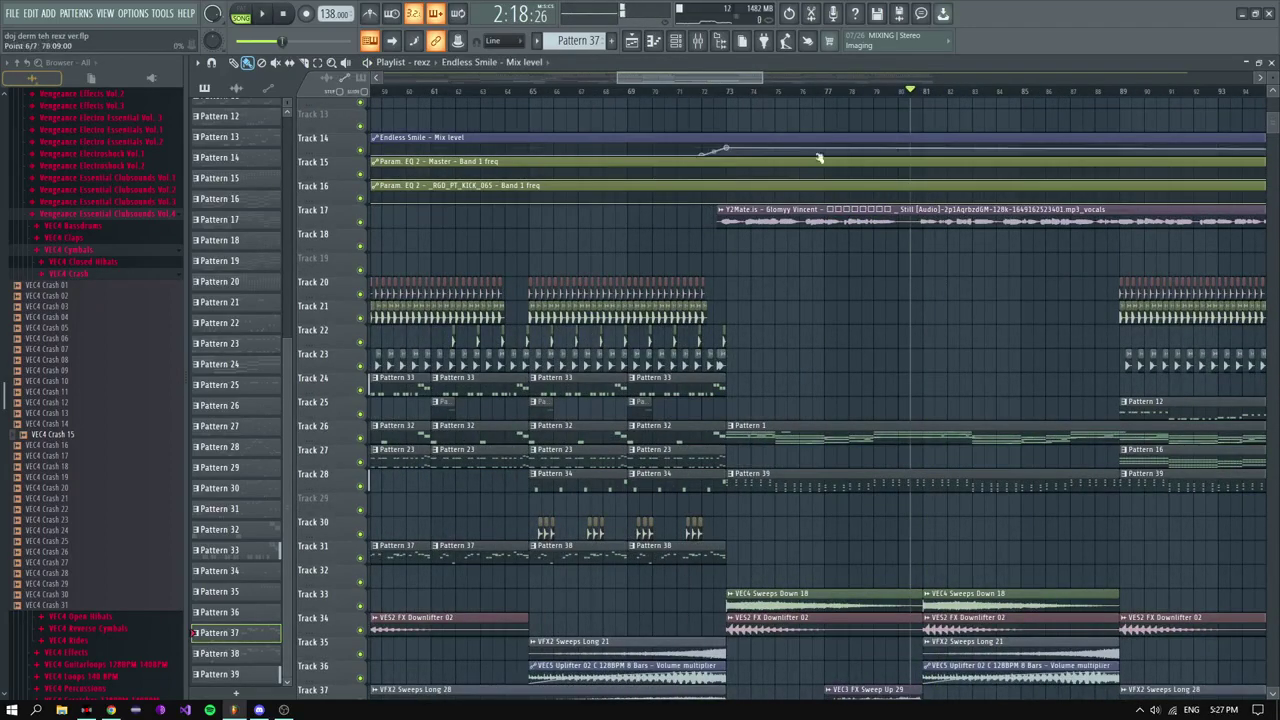
{"action": "left_click", "coordinate": [714, 92]}
{"action": "key", "text": "space"}
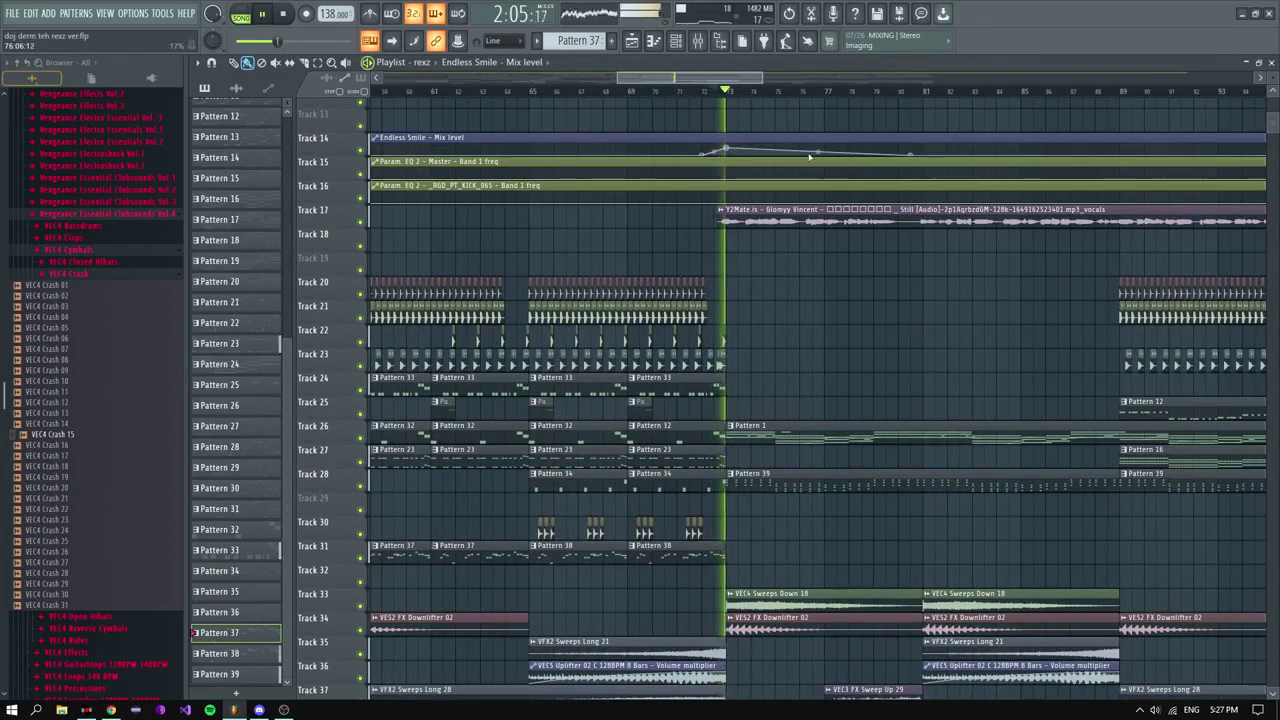
Step: Open Pattern 1's Piano notes in the piano roll and look through the break melody
{"action": "scroll", "coordinate": [797, 123], "scroll_direction": "down", "scroll_amount": 4}
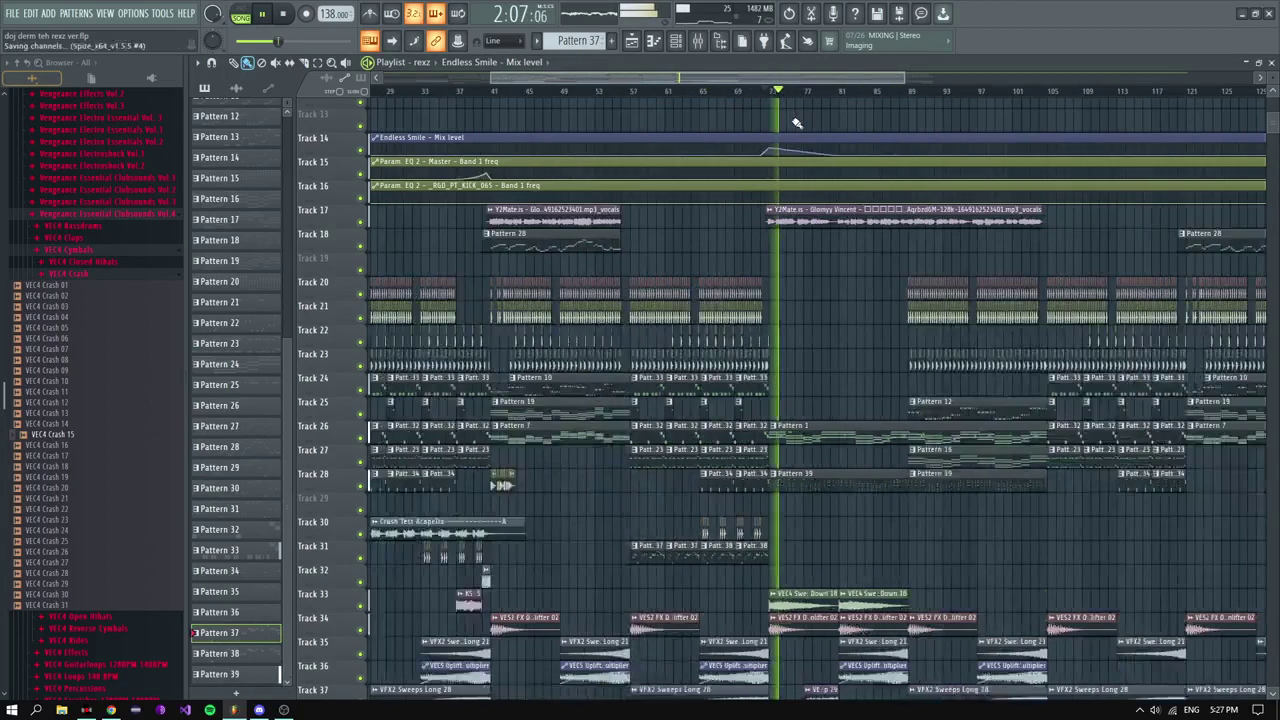
{"action": "scroll", "coordinate": [808, 258], "scroll_direction": "down", "scroll_amount": 3}
{"action": "scroll", "coordinate": [811, 269], "scroll_direction": "up", "scroll_amount": 3}
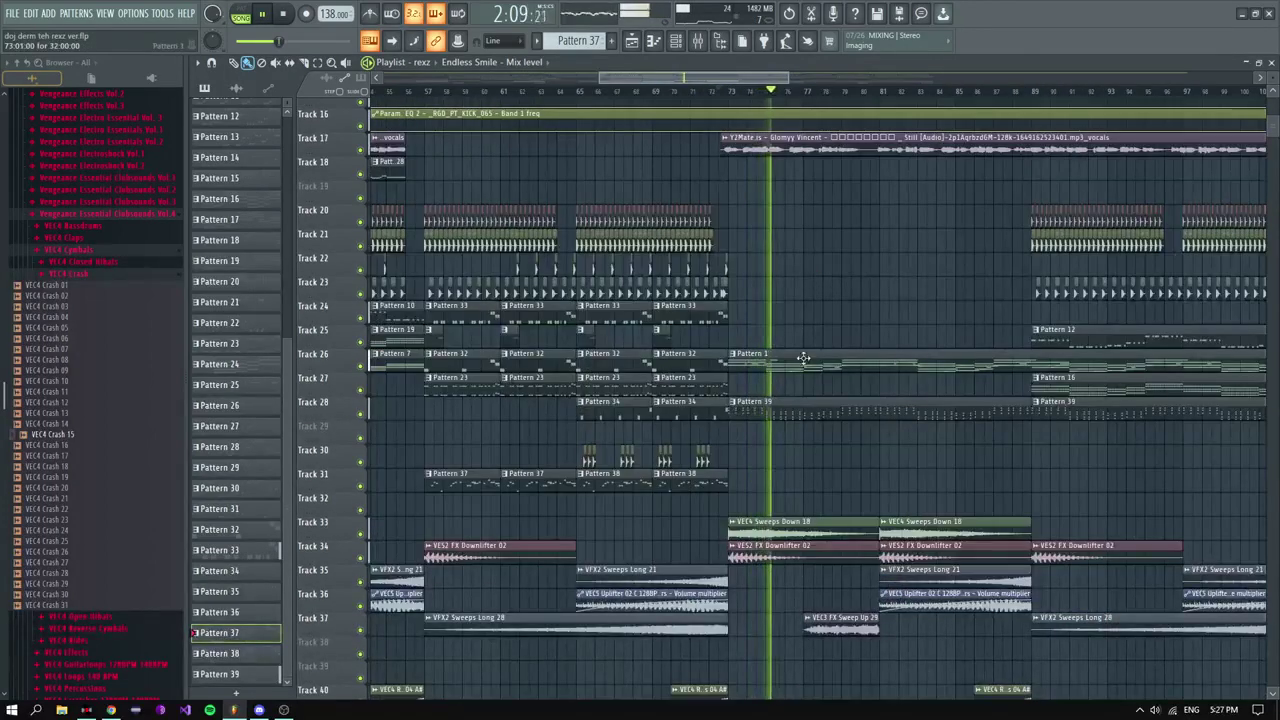
{"action": "double_click", "coordinate": [803, 357]}
{"action": "scroll", "coordinate": [471, 251], "scroll_direction": "down", "scroll_amount": 3}
{"action": "scroll", "coordinate": [471, 263], "scroll_direction": "up", "scroll_amount": 2}
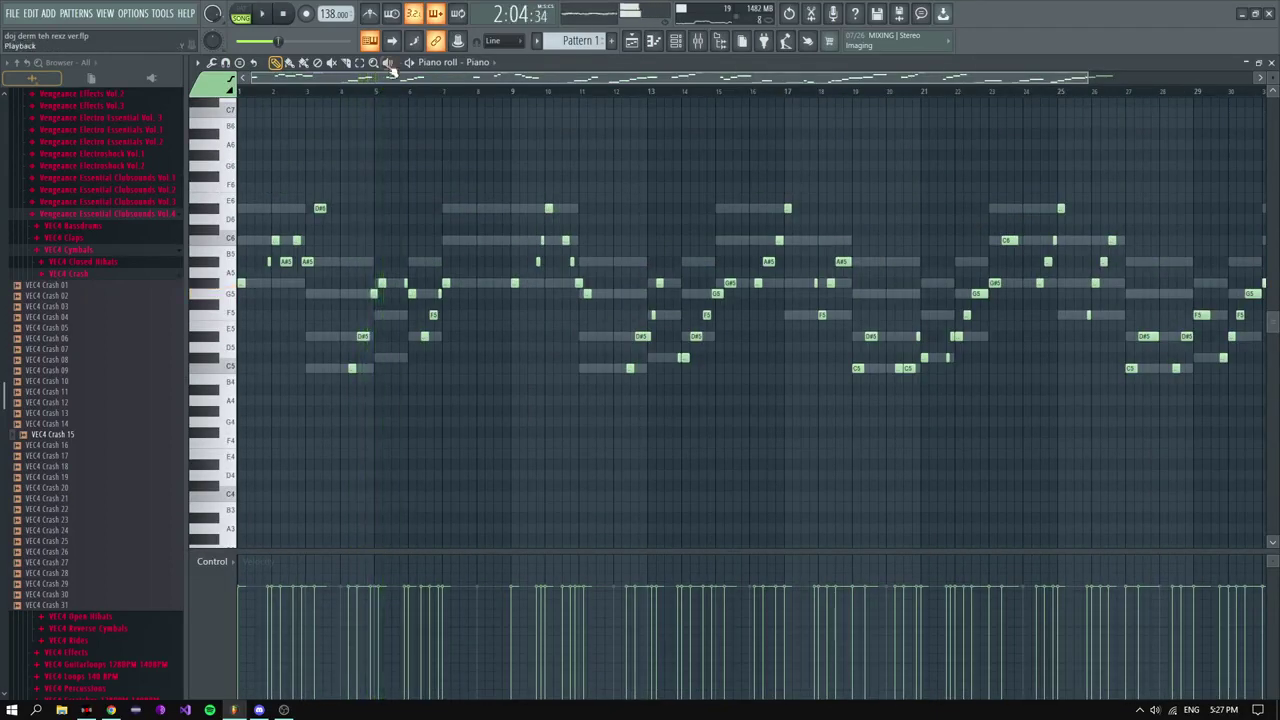
Step: Stop playback and open the Nexus instrument of Pattern 1's Piano channel from the channel rack
{"action": "left_click", "coordinate": [676, 41]}
{"action": "key", "text": "space"}
{"action": "key", "text": "v"}
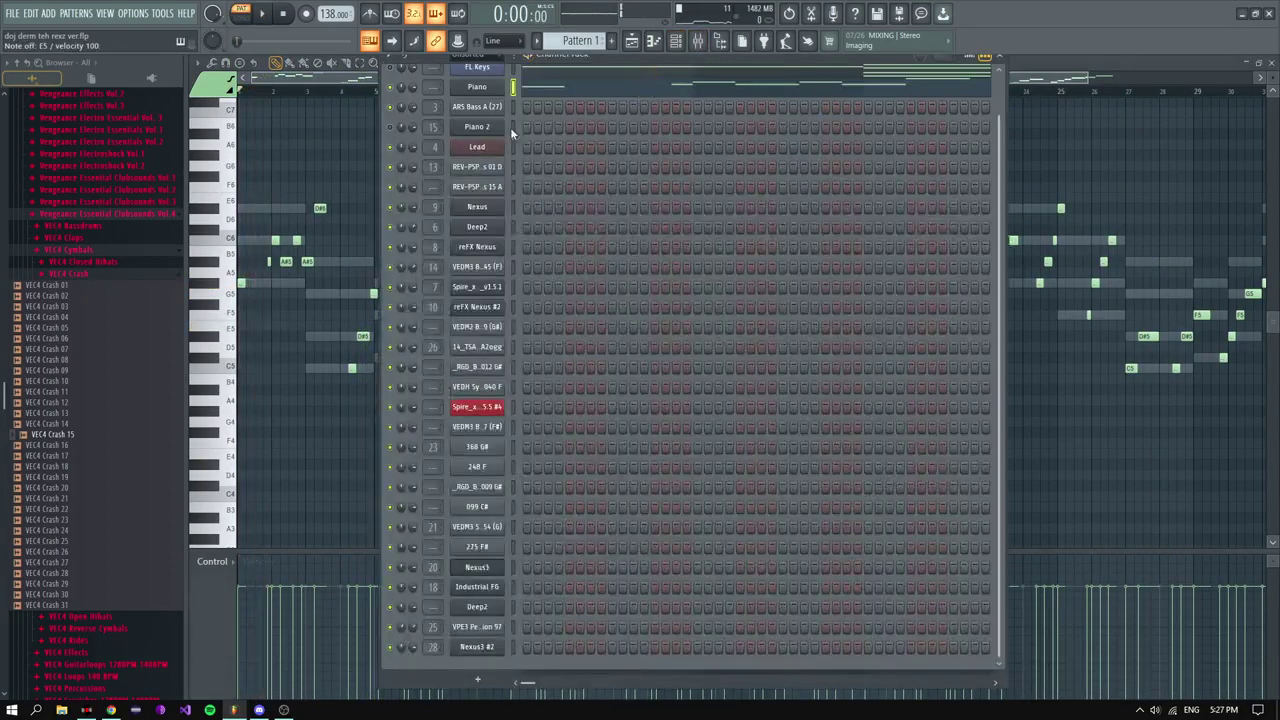
{"action": "scroll", "coordinate": [510, 116], "scroll_direction": "up", "scroll_amount": 2}
{"action": "left_click", "coordinate": [478, 127]}
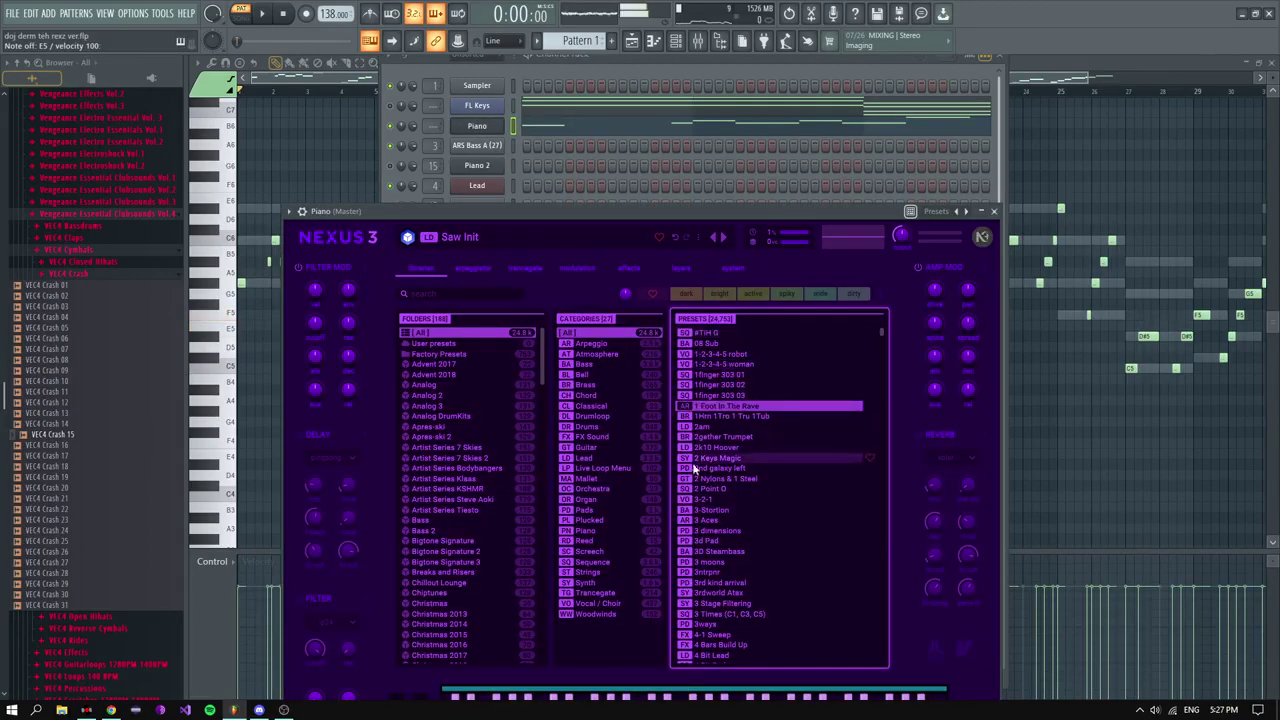
Step: Filter the Piano channel's Nexus presets to wide guitars and load the Tiny Amp 4 preset
{"action": "left_click", "coordinate": [592, 438]}
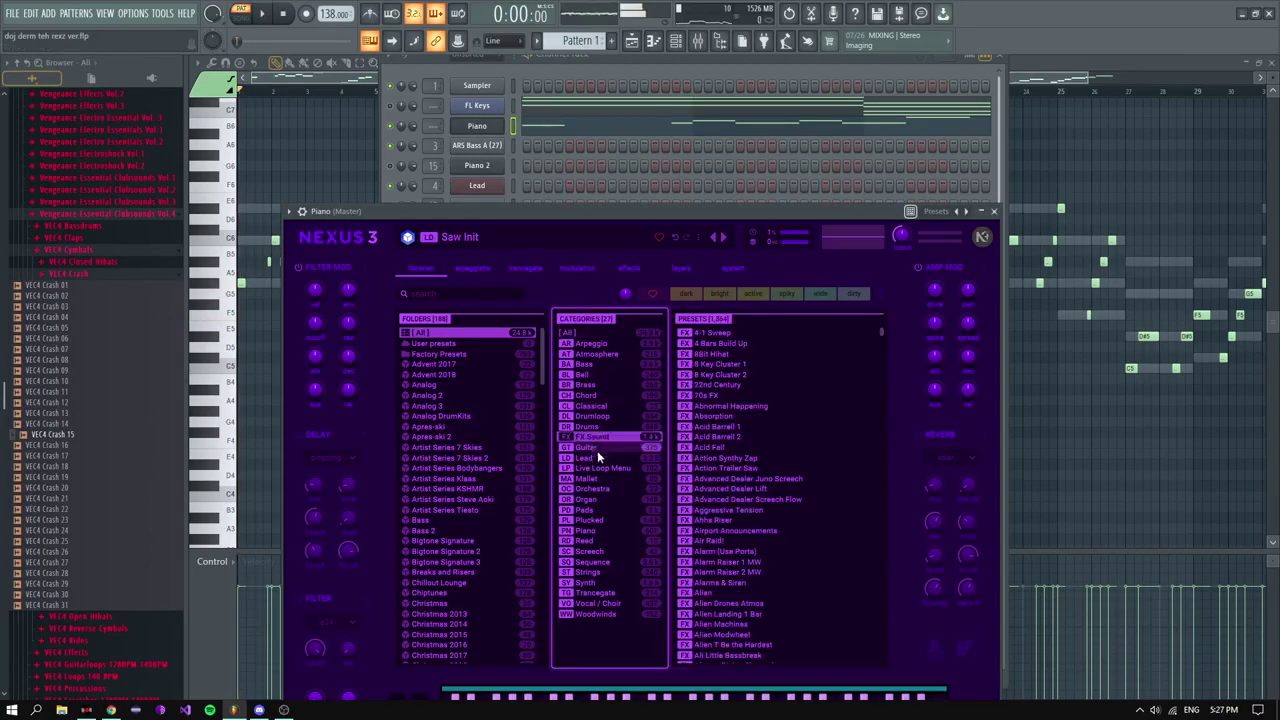
{"action": "left_click", "coordinate": [594, 446]}
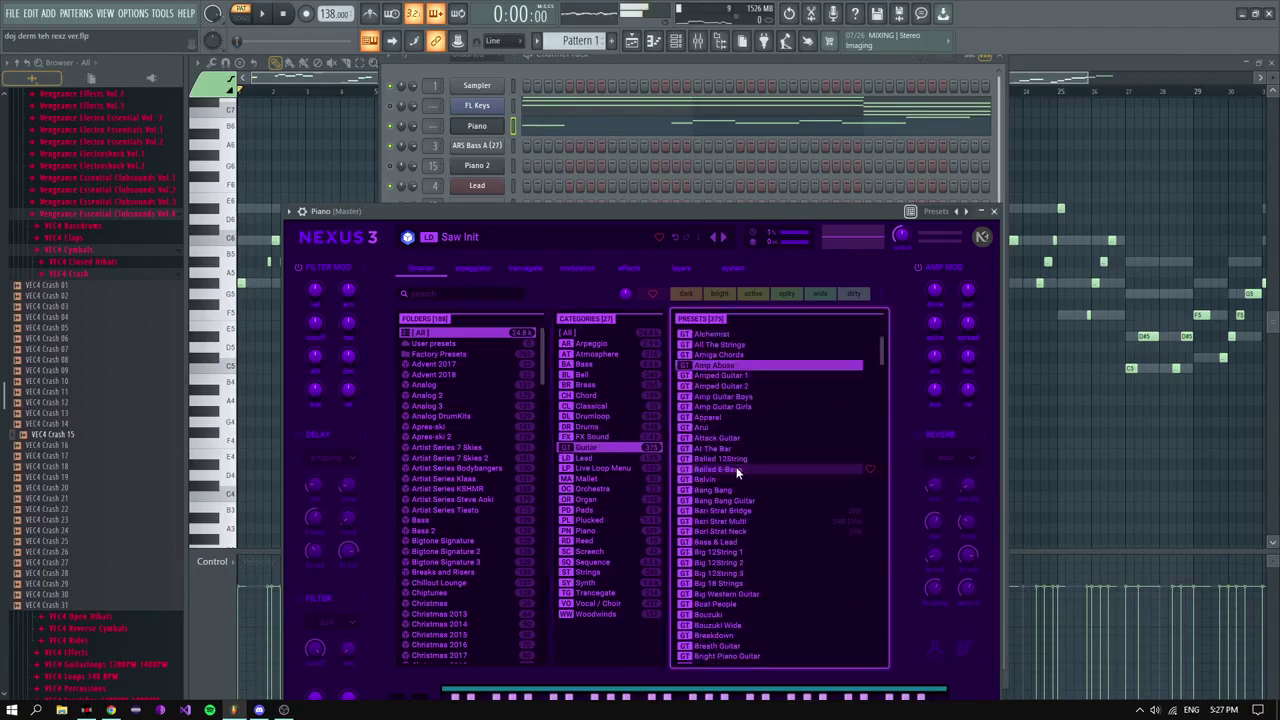
{"action": "scroll", "coordinate": [846, 452], "scroll_direction": "down", "scroll_amount": 5}
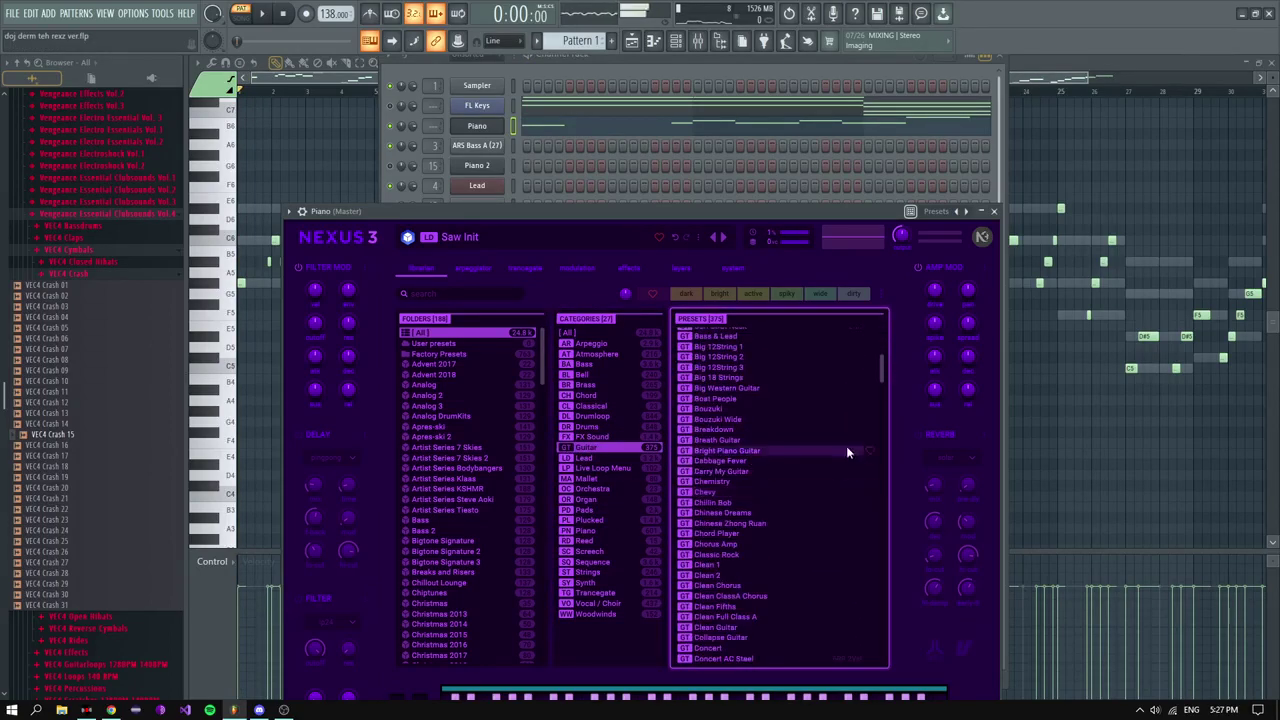
{"action": "left_click_drag", "start_coordinate": [884, 368], "coordinate": [884, 540]}
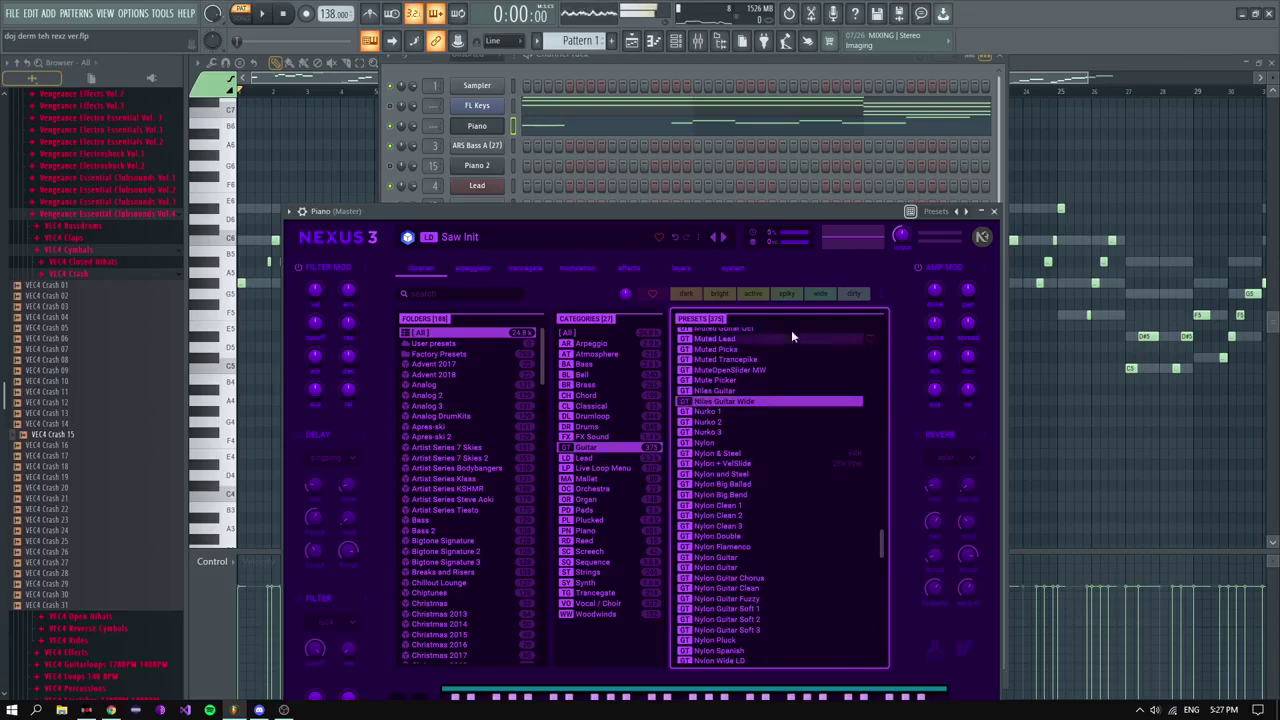
{"action": "left_click", "coordinate": [820, 294]}
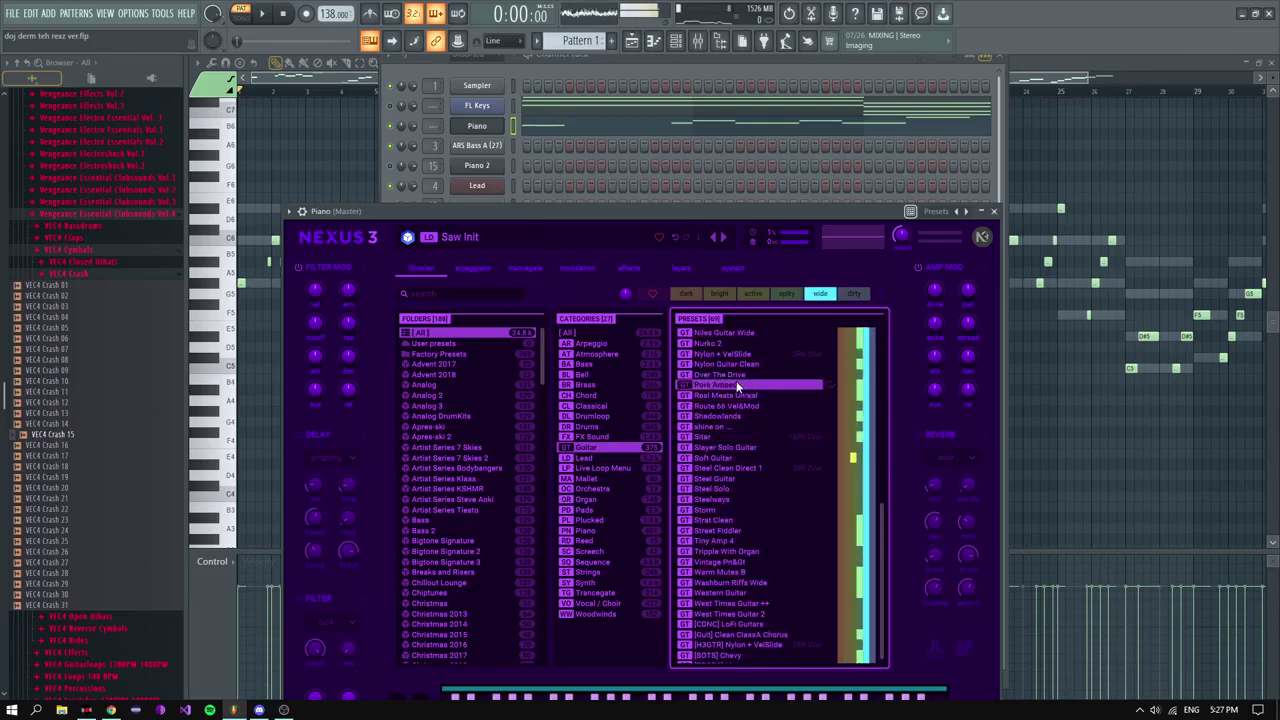
{"action": "left_click", "coordinate": [722, 512]}
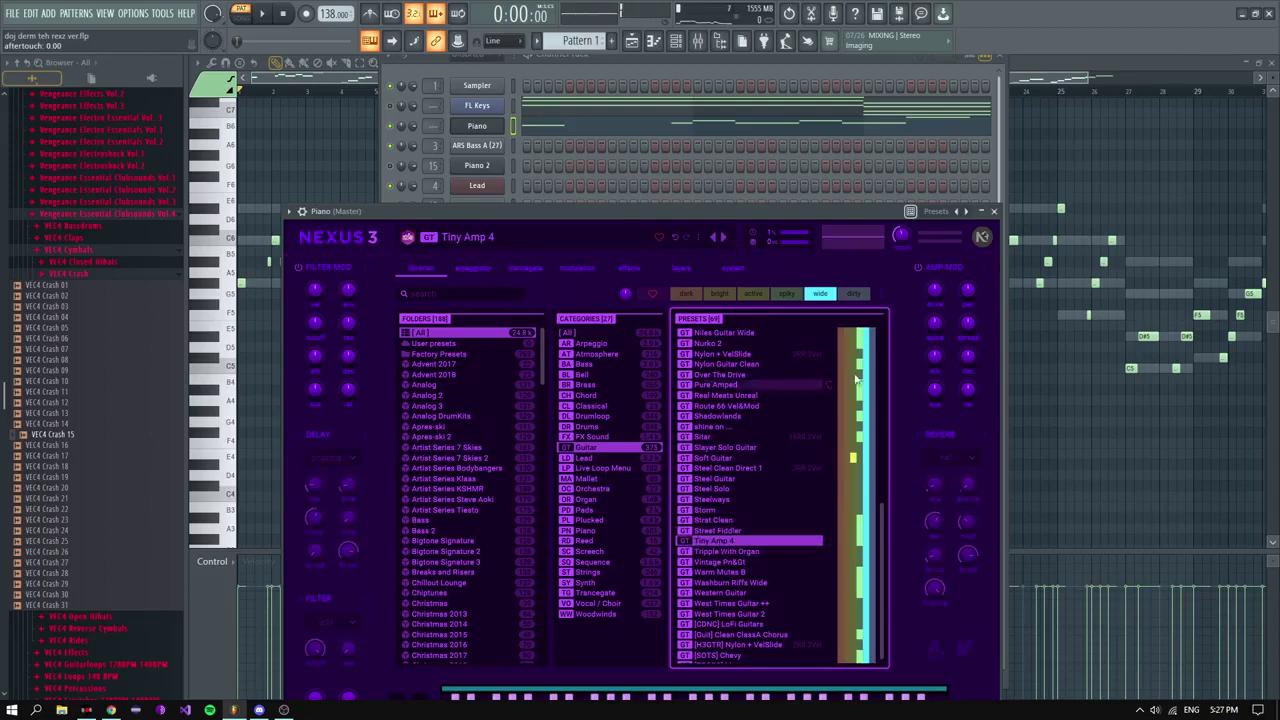
Step: Audition Pattern 1 on its own with the guitar preset while viewing the Piano notes in the piano roll
{"action": "left_click", "coordinate": [530, 59]}
{"action": "left_click", "coordinate": [708, 130]}
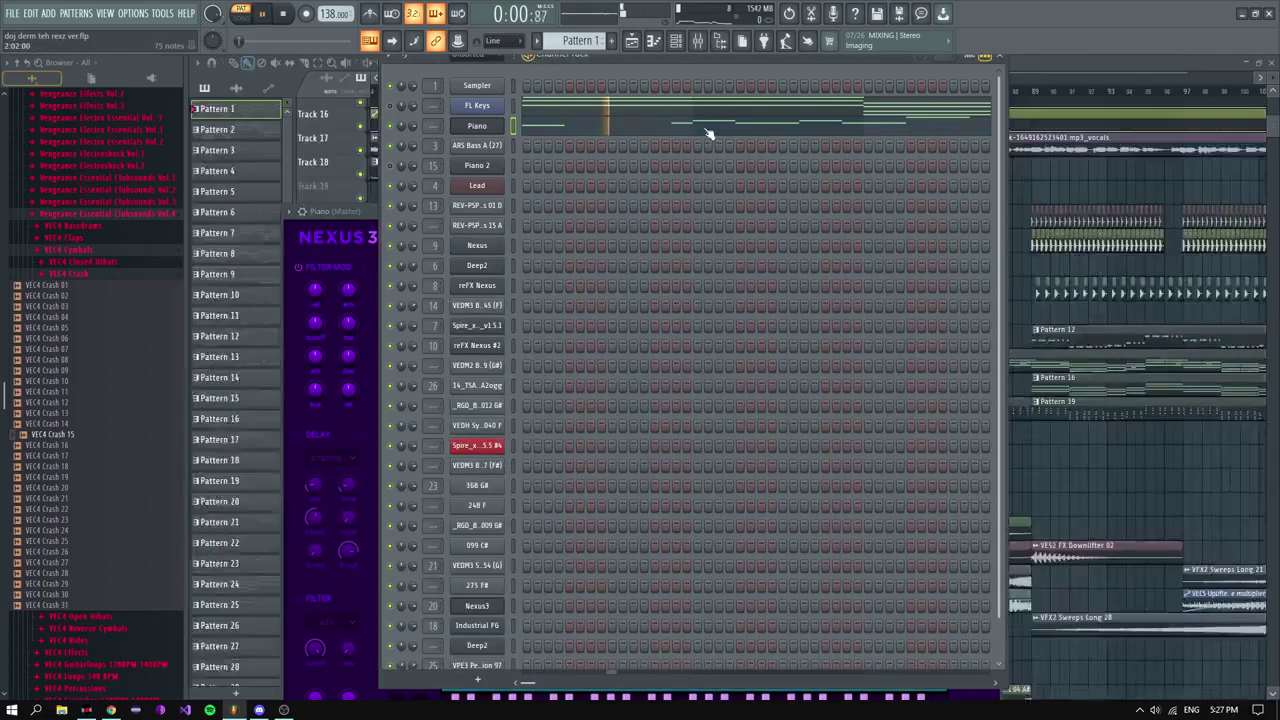
{"action": "left_click", "coordinate": [708, 130]}
{"action": "scroll", "coordinate": [320, 262], "scroll_direction": "up", "scroll_amount": 3}
{"action": "scroll", "coordinate": [290, 265], "scroll_direction": "down", "scroll_amount": 3}
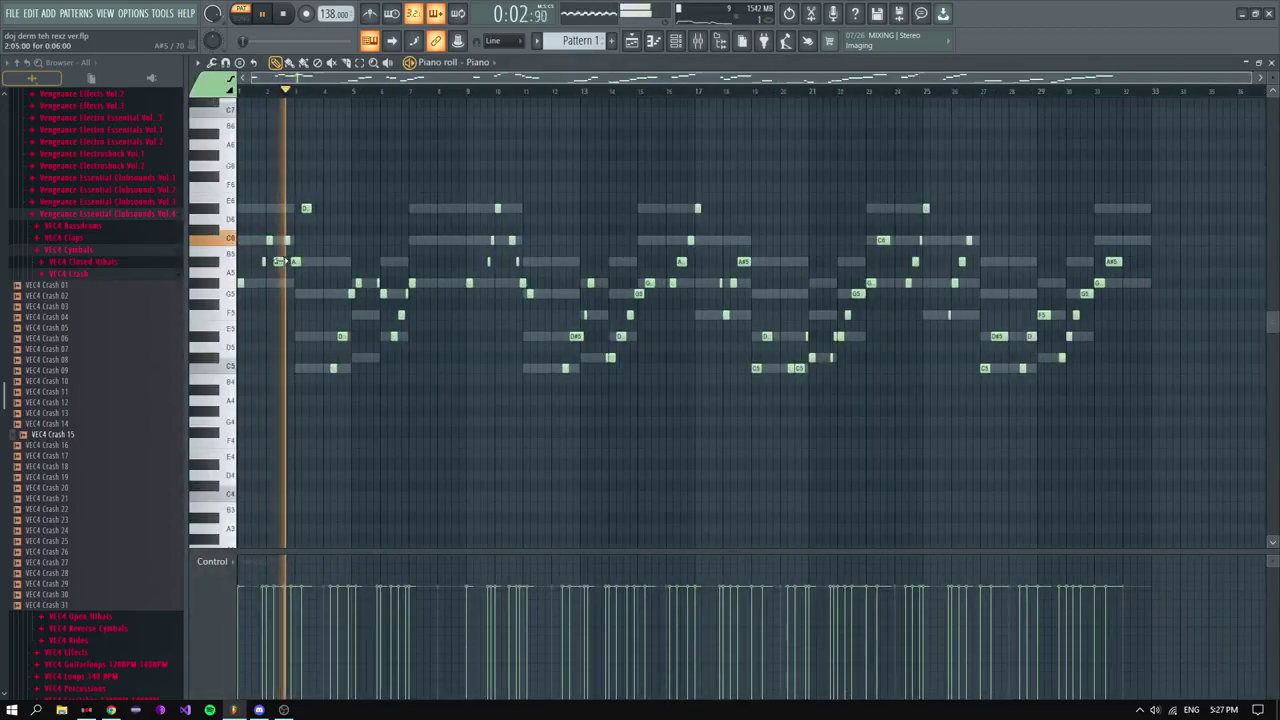
{"action": "scroll", "coordinate": [290, 265], "scroll_direction": "up", "scroll_amount": 5}
{"action": "scroll", "coordinate": [292, 264], "scroll_direction": "down", "scroll_amount": 4}
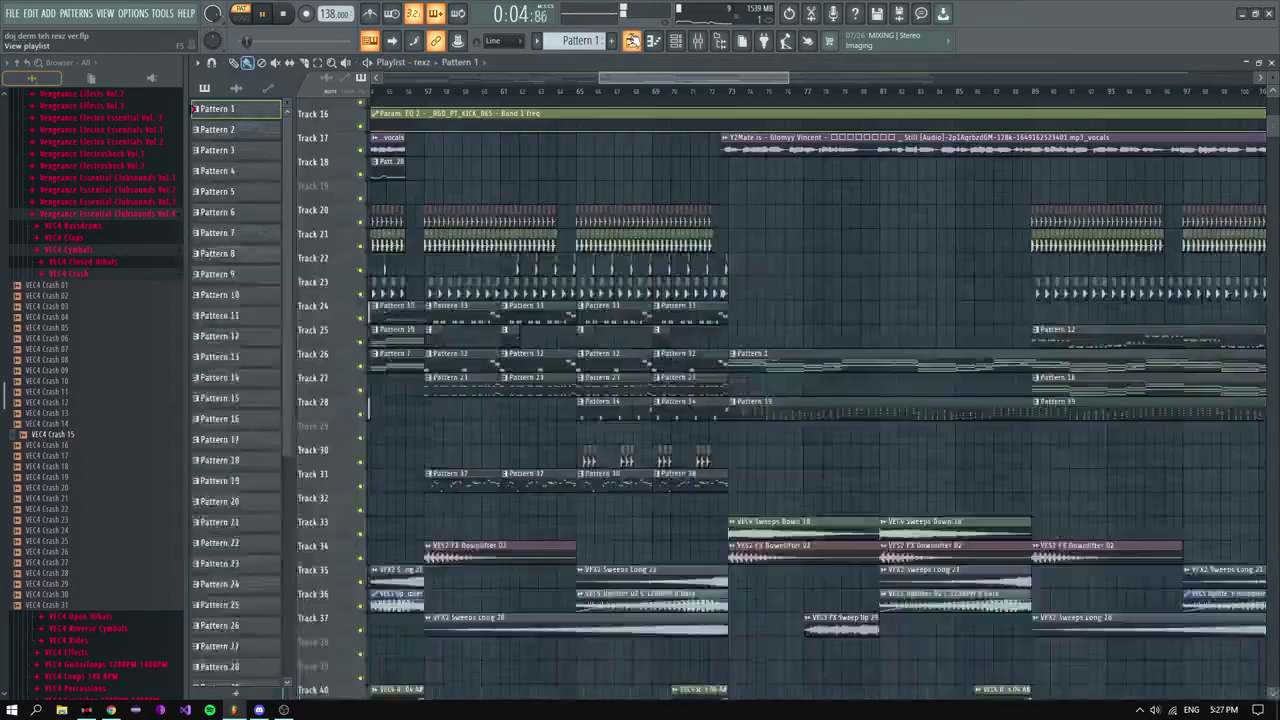
Step: Play the song from bar 73 and move the D#6 note in bar 3 of Pattern 1's Piano melody down to D#5
{"action": "key", "text": "F5"}
{"action": "left_click", "coordinate": [730, 92]}
{"action": "double_click", "coordinate": [767, 350]}
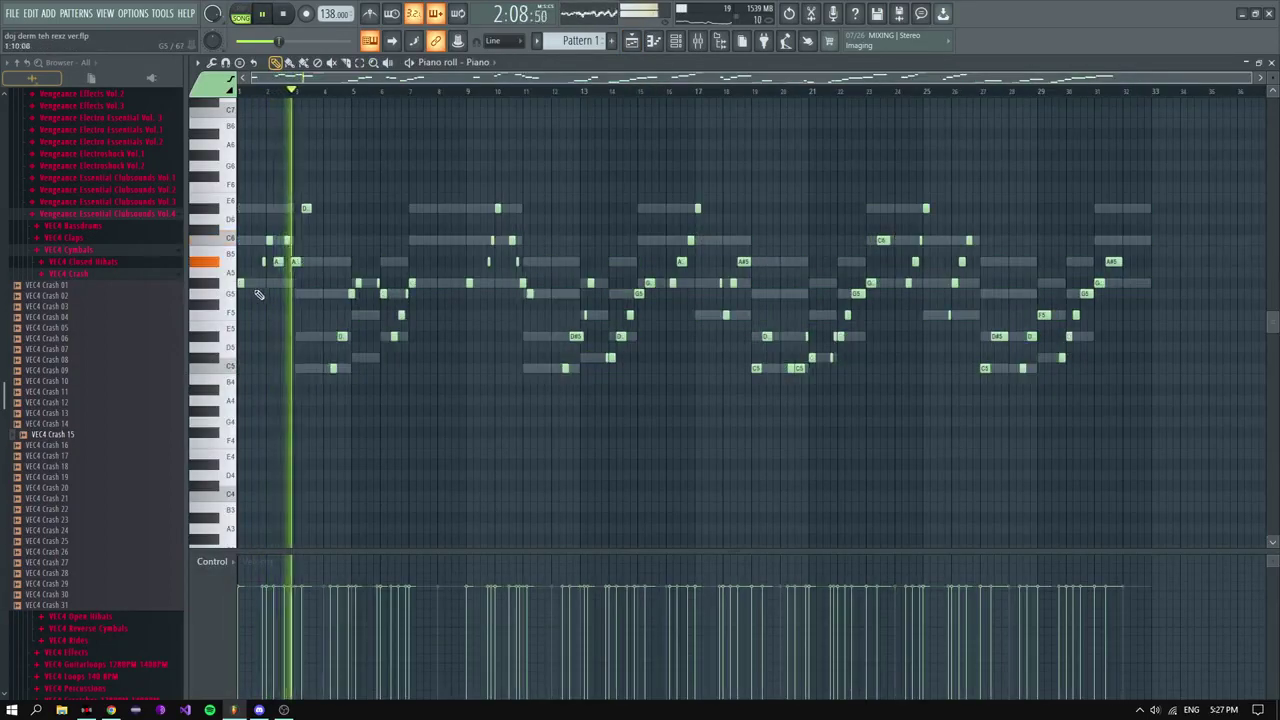
{"action": "scroll", "coordinate": [257, 289], "scroll_direction": "up", "scroll_amount": 4}
{"action": "key", "text": "space"}
{"action": "left_click_drag", "start_coordinate": [398, 209], "coordinate": [398, 282]}
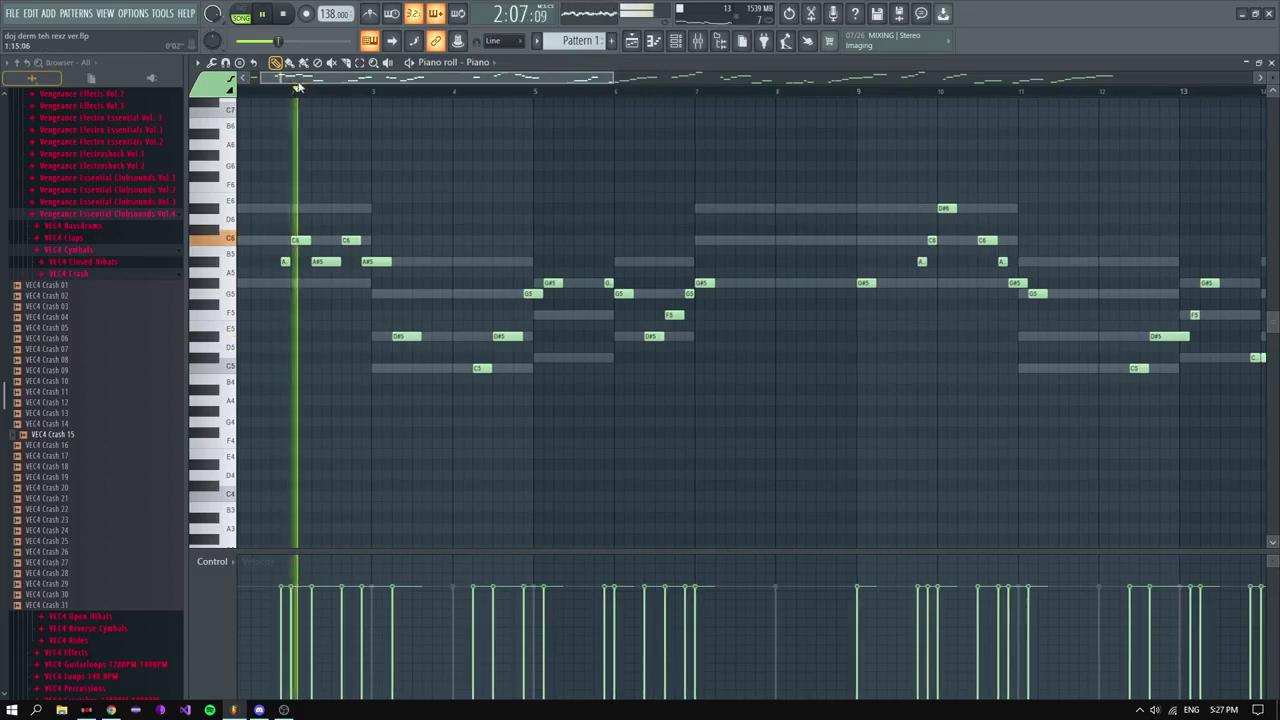
{"action": "scroll", "coordinate": [325, 232], "scroll_direction": "down", "scroll_amount": 3}
{"action": "scroll", "coordinate": [335, 240], "scroll_direction": "down", "scroll_amount": 2}
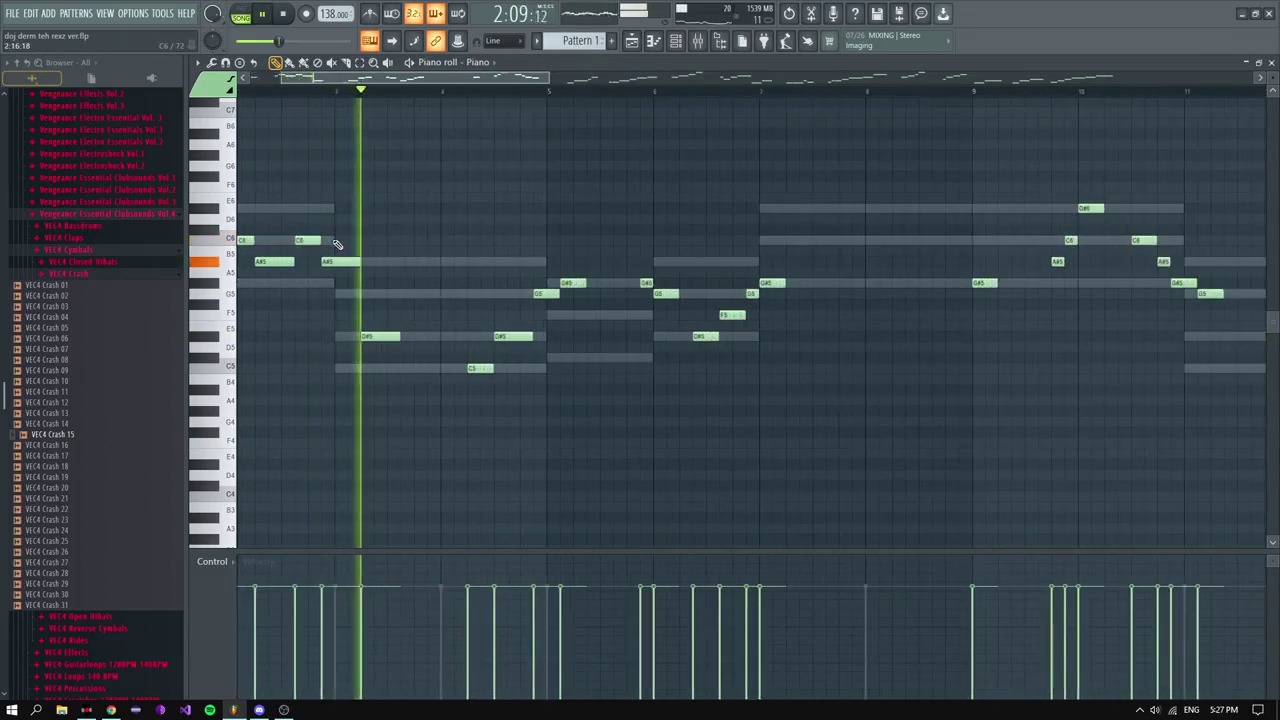
Step: Shift the C5 note and the D#5 note after it in bar 4 of the Piano melody slightly later
{"action": "scroll", "coordinate": [386, 343], "scroll_direction": "up", "scroll_amount": 5}
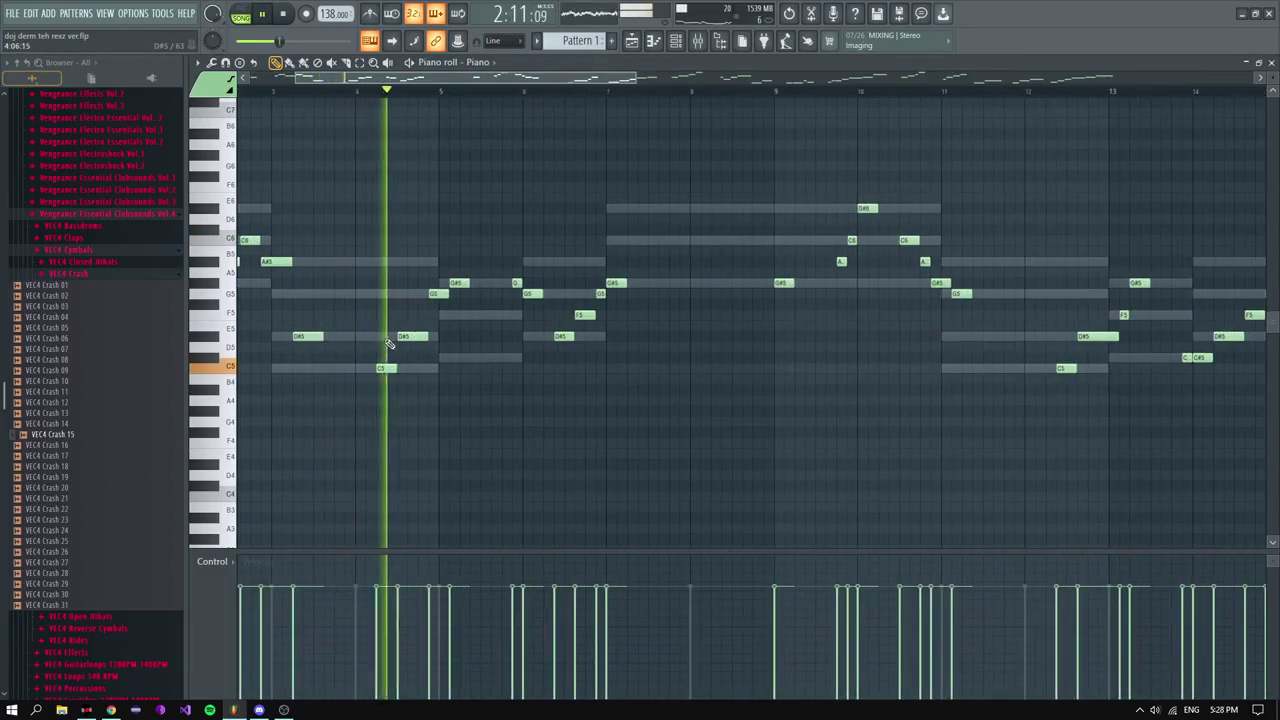
{"action": "key", "text": "space"}
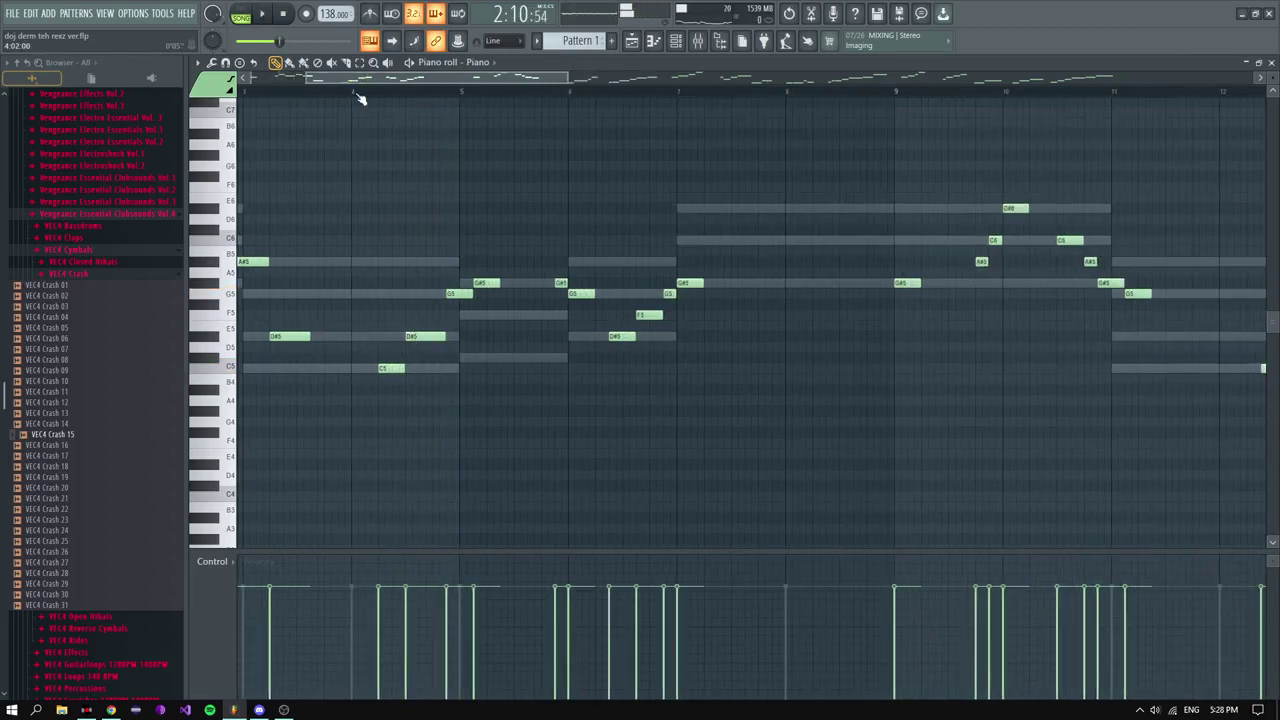
{"action": "left_click", "coordinate": [391, 369]}
{"action": "key", "text": "space"}
{"action": "left_click_drag", "start_coordinate": [429, 337], "coordinate": [442, 337]}
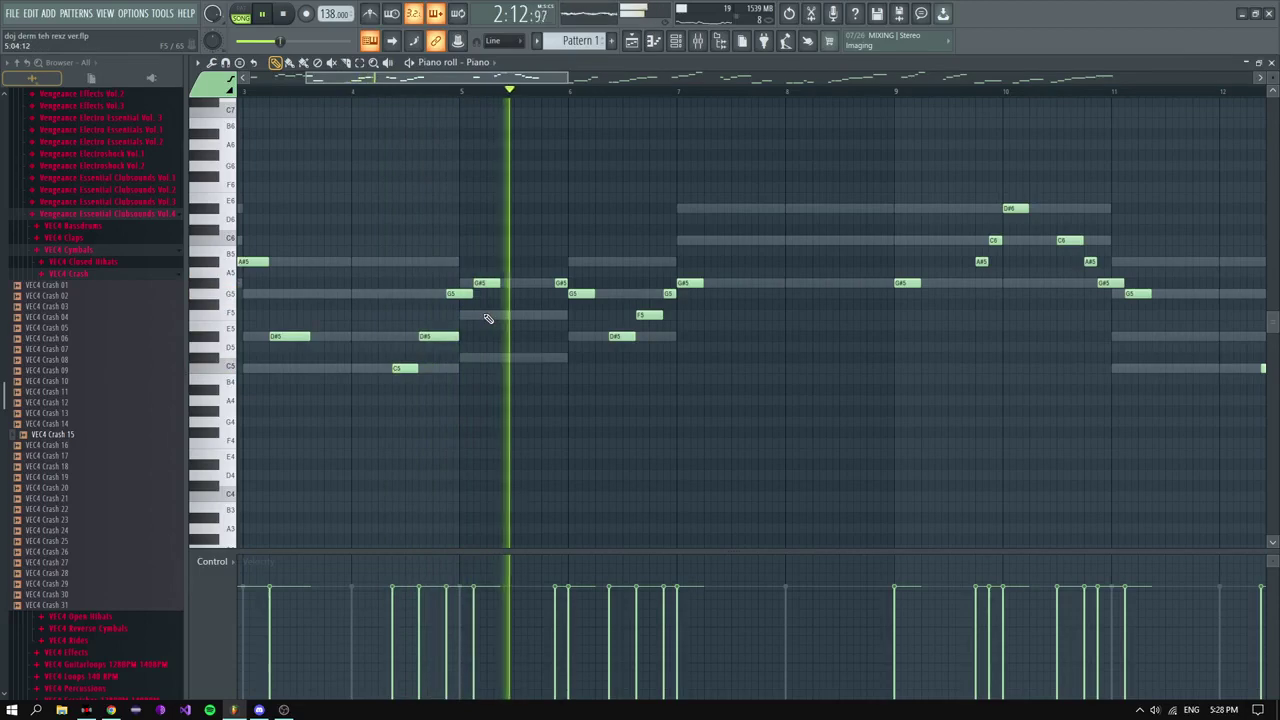
Step: Listen to the following bars of the Piano melody, then examine the playlist during playback through the transition into bar 89
{"action": "scroll", "coordinate": [535, 305], "scroll_direction": "down", "scroll_amount": 3}
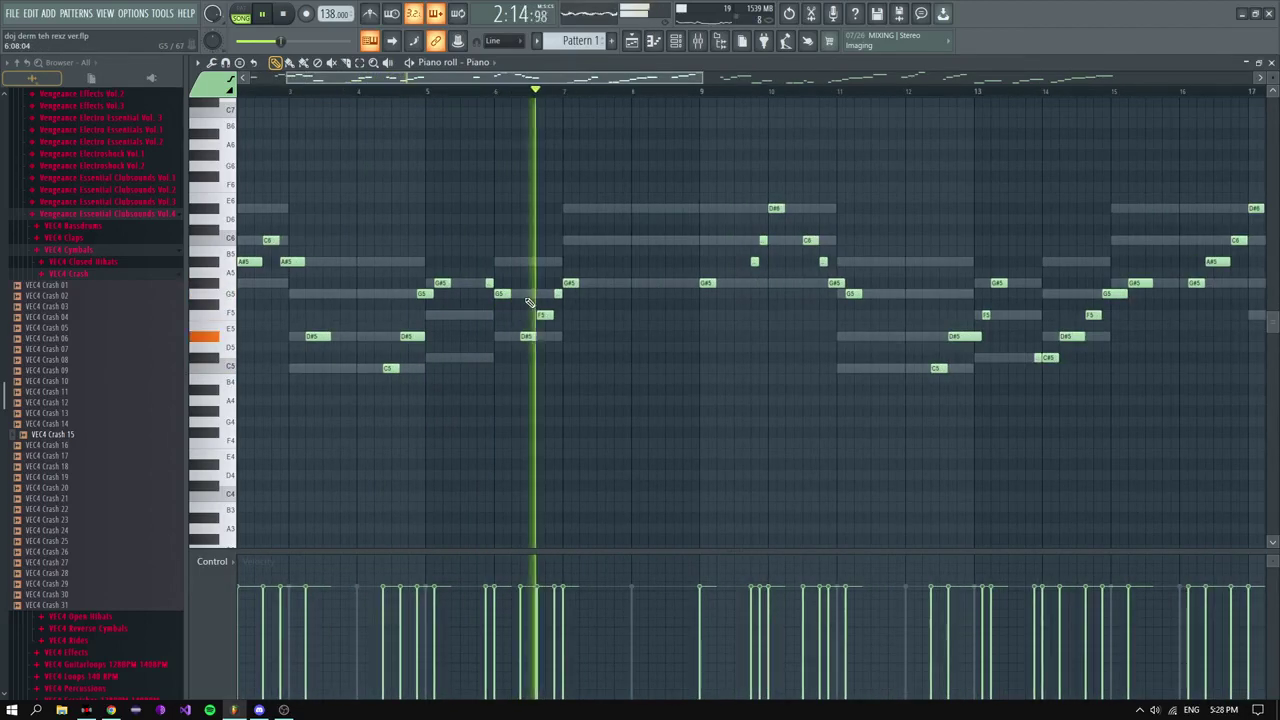
{"action": "scroll", "coordinate": [575, 305], "scroll_direction": "down", "scroll_amount": 3}
{"action": "scroll", "coordinate": [517, 302], "scroll_direction": "up", "scroll_amount": 3}
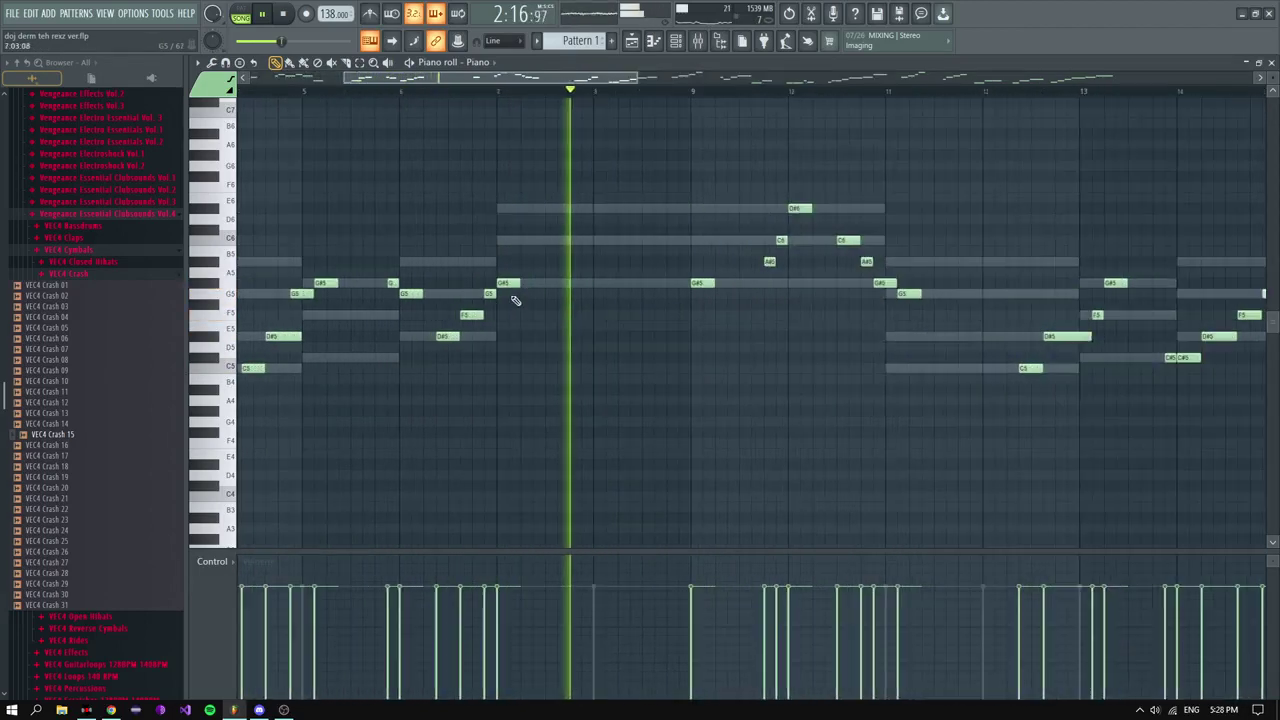
{"action": "scroll", "coordinate": [548, 278], "scroll_direction": "down", "scroll_amount": 4}
{"action": "left_click", "coordinate": [637, 43]}
{"action": "left_click", "coordinate": [632, 42]}
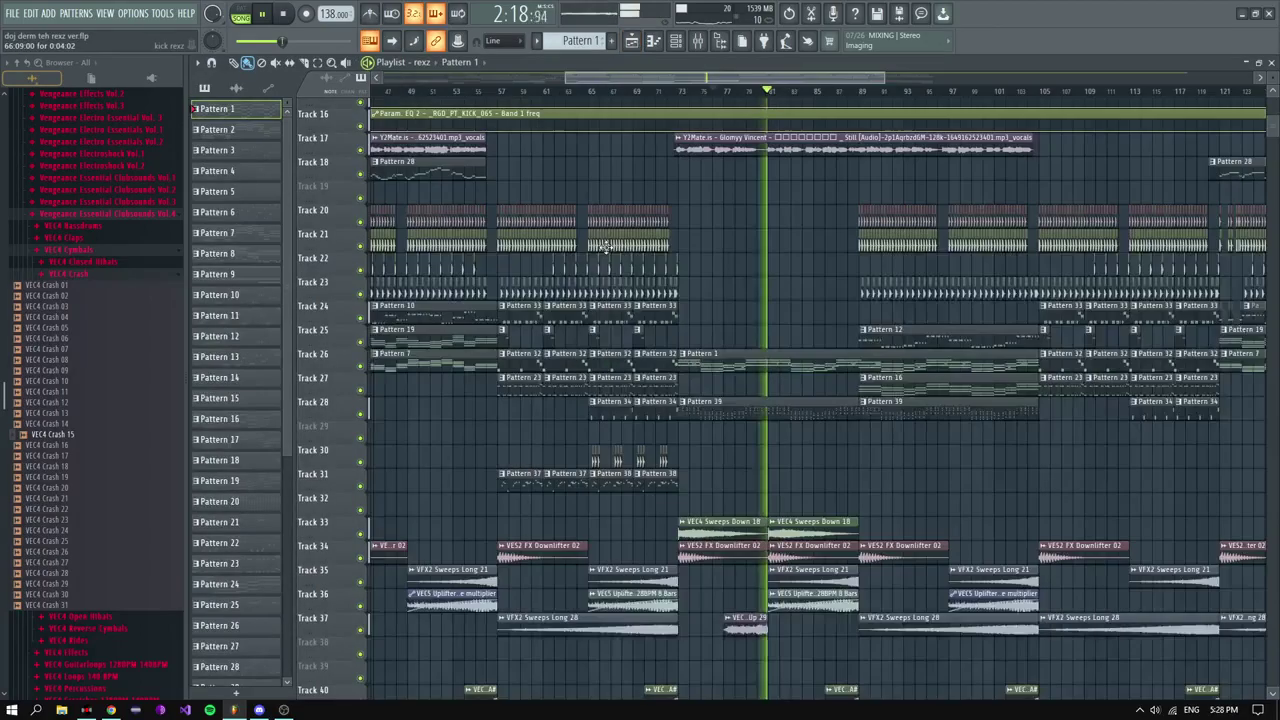
{"action": "scroll", "coordinate": [815, 340], "scroll_direction": "up", "scroll_amount": 2}
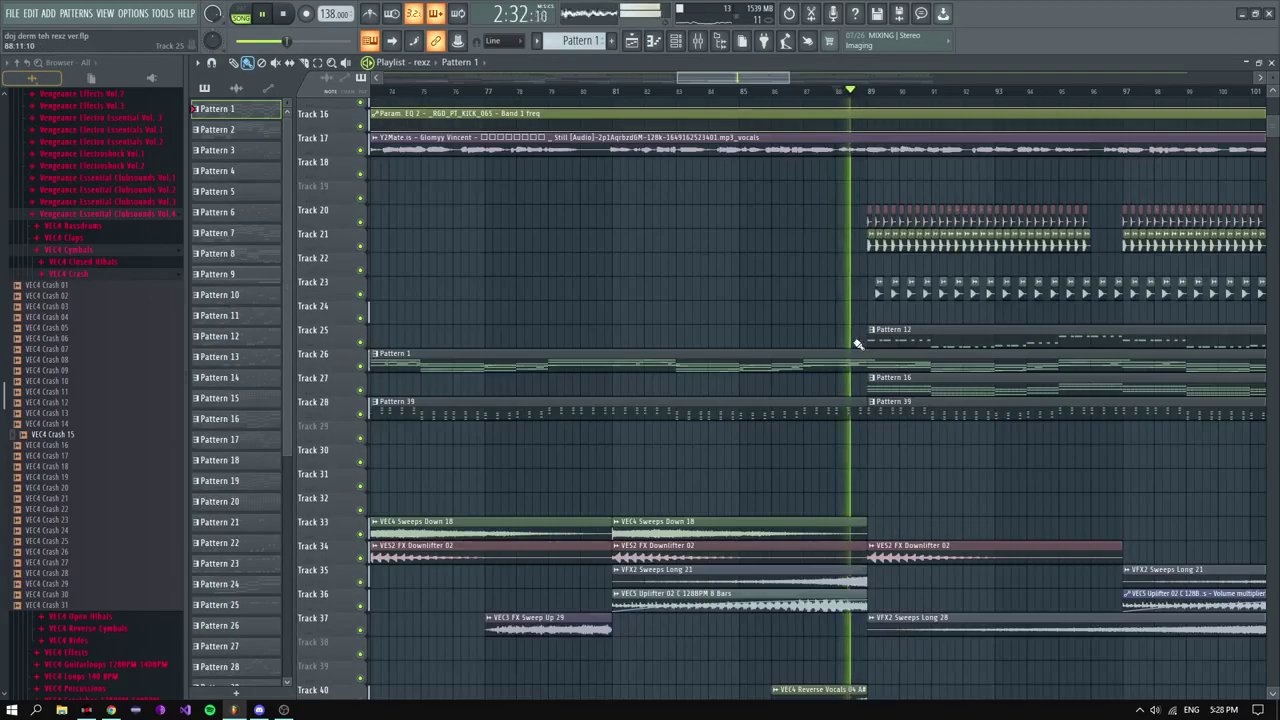
{"action": "scroll", "coordinate": [803, 330], "scroll_direction": "up", "scroll_amount": 5}
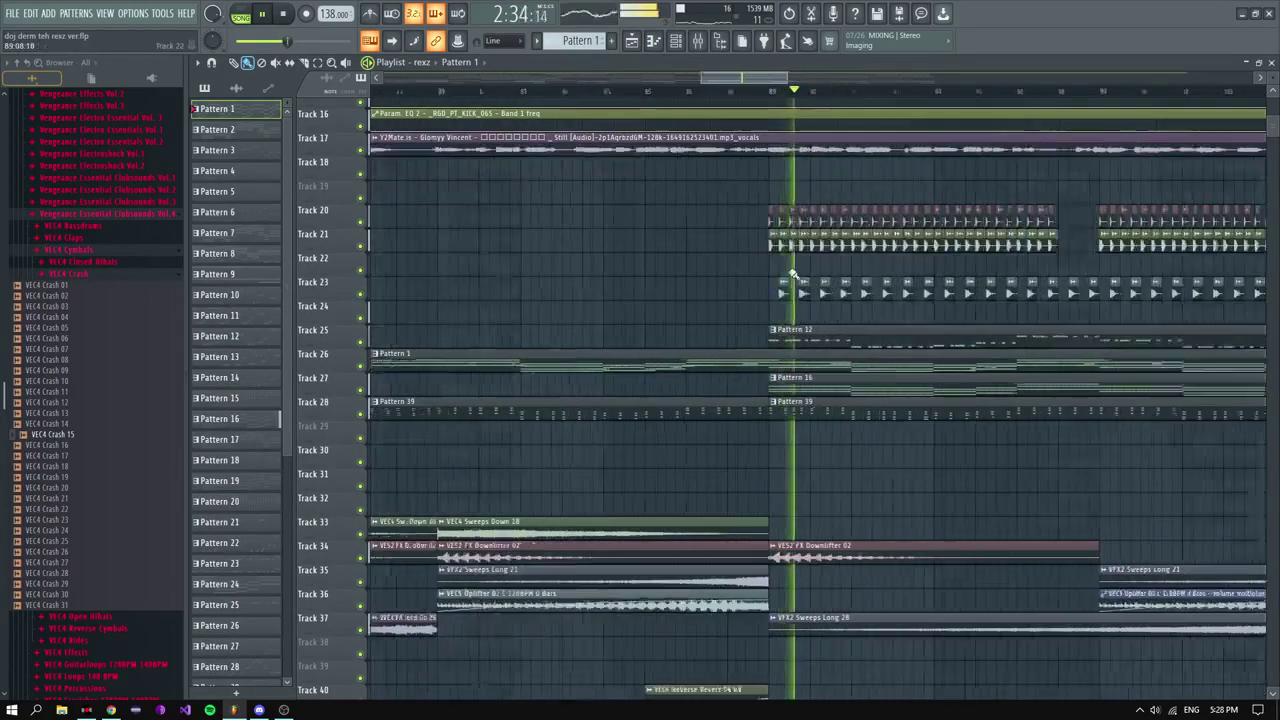
{"action": "scroll", "coordinate": [792, 271], "scroll_direction": "down", "scroll_amount": 5}
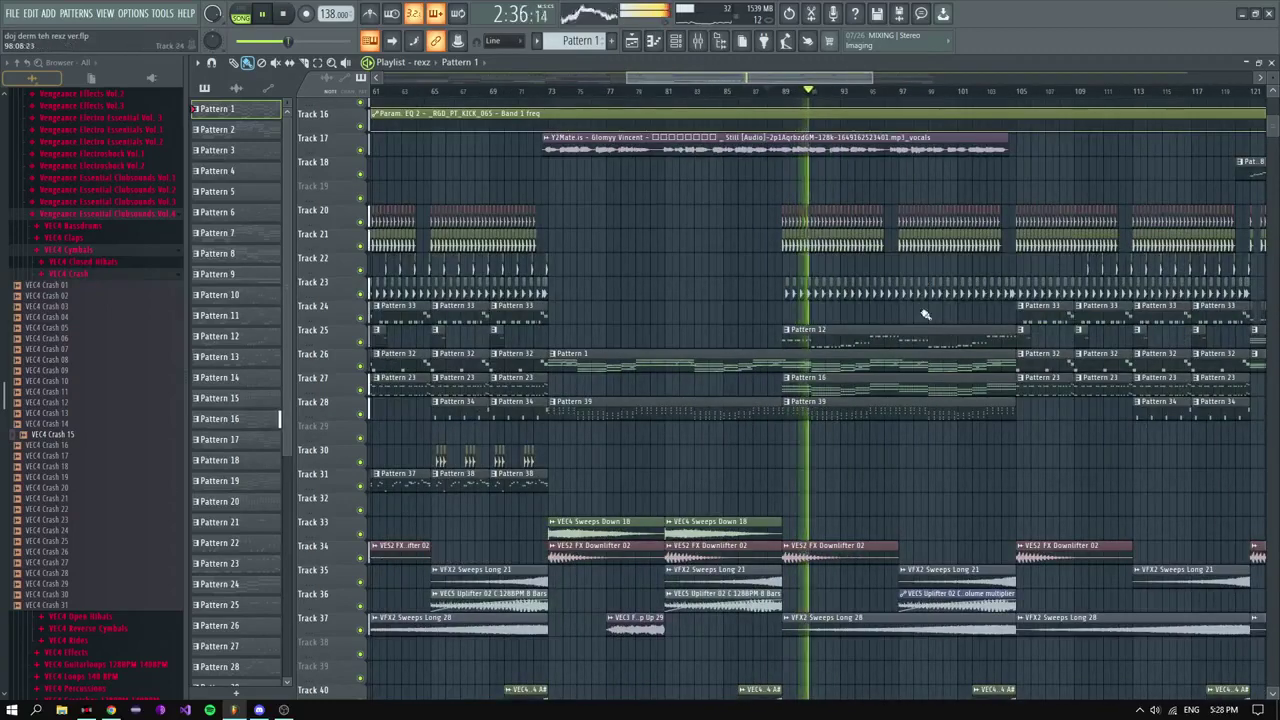
Step: Open Pattern 12's notes in the piano roll and bring up its reFX Nexus instrument
{"action": "double_click", "coordinate": [837, 333]}
{"action": "key", "text": "l"}
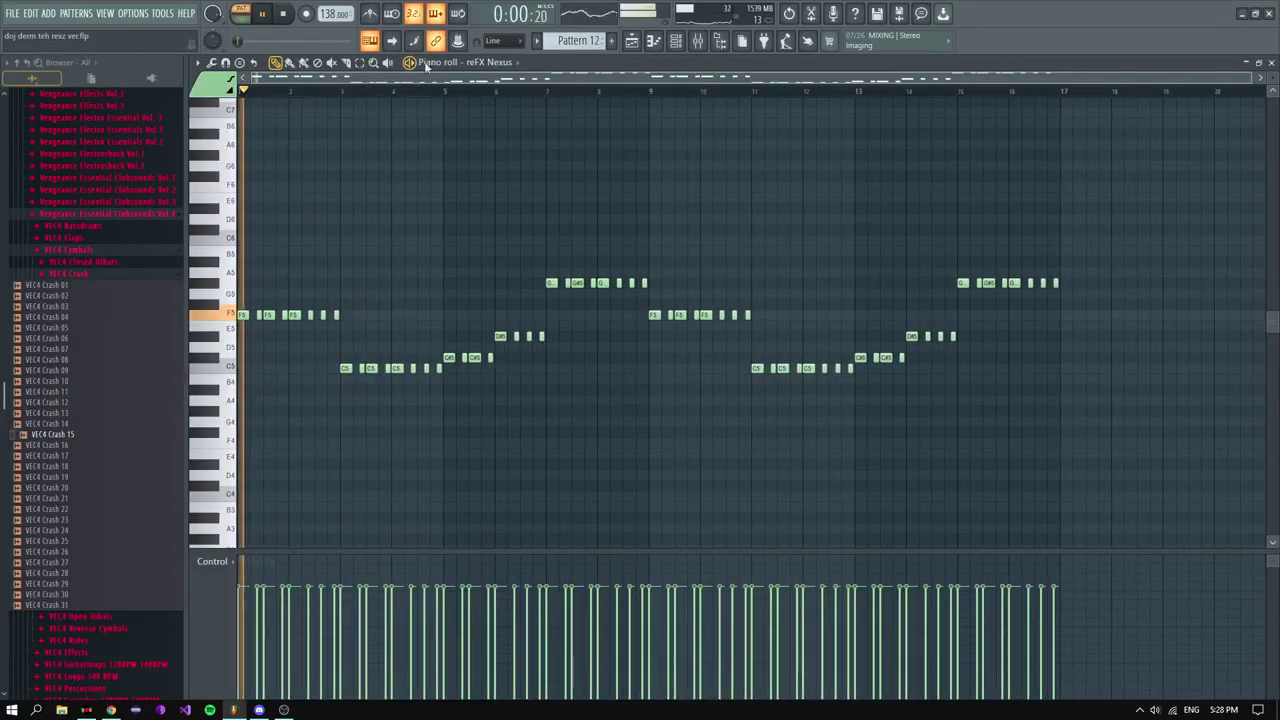
{"action": "key", "text": "F6"}
{"action": "left_click", "coordinate": [491, 286]}
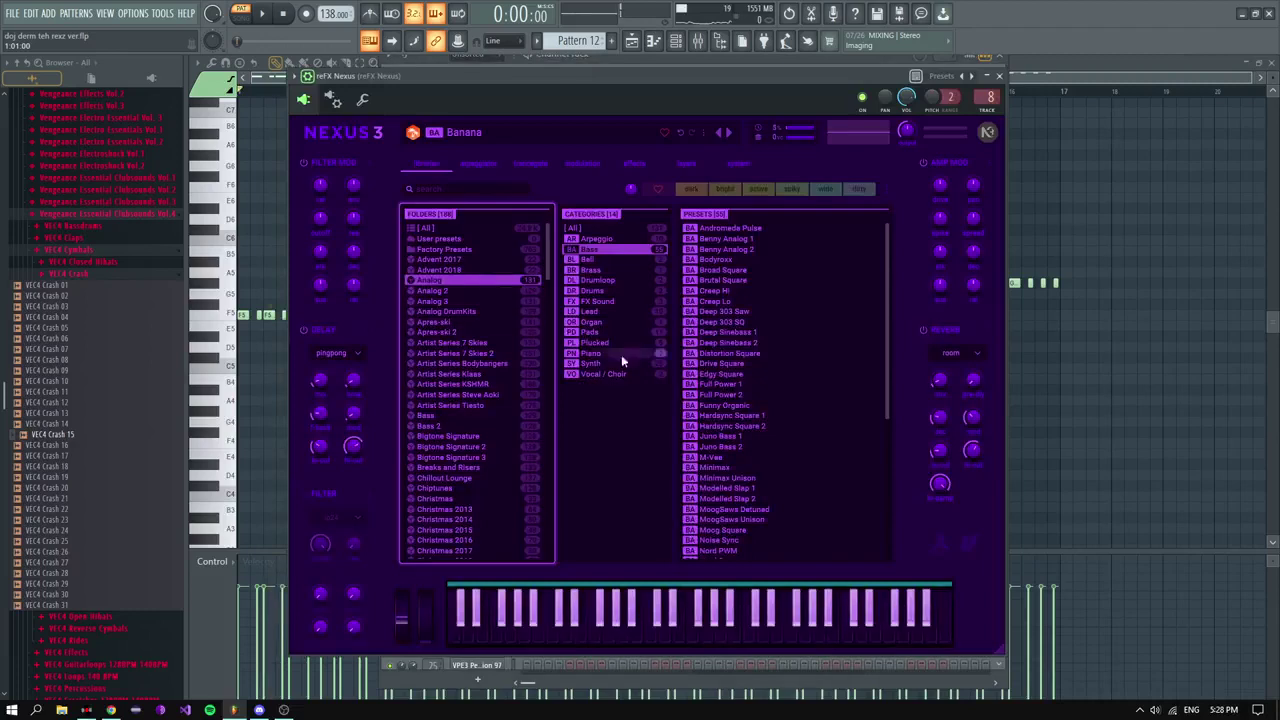
Step: List the bass presets from all Nexus folders and load Big Nylon Bass 3RR 4 Vel on the reFX Nexus channel
{"action": "left_click", "coordinate": [439, 228]}
{"action": "scroll", "coordinate": [734, 290], "scroll_direction": "down", "scroll_amount": 3}
{"action": "scroll", "coordinate": [738, 347], "scroll_direction": "down", "scroll_amount": 10}
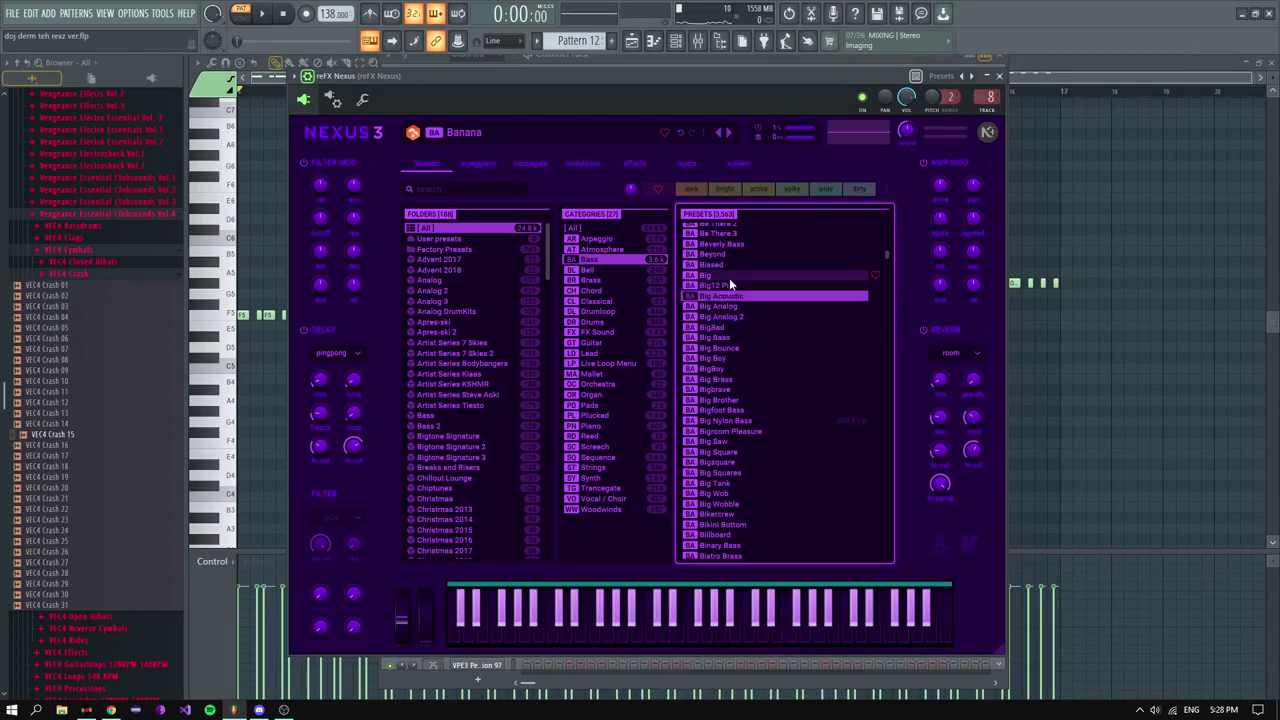
{"action": "scroll", "coordinate": [729, 316], "scroll_direction": "down", "scroll_amount": 2}
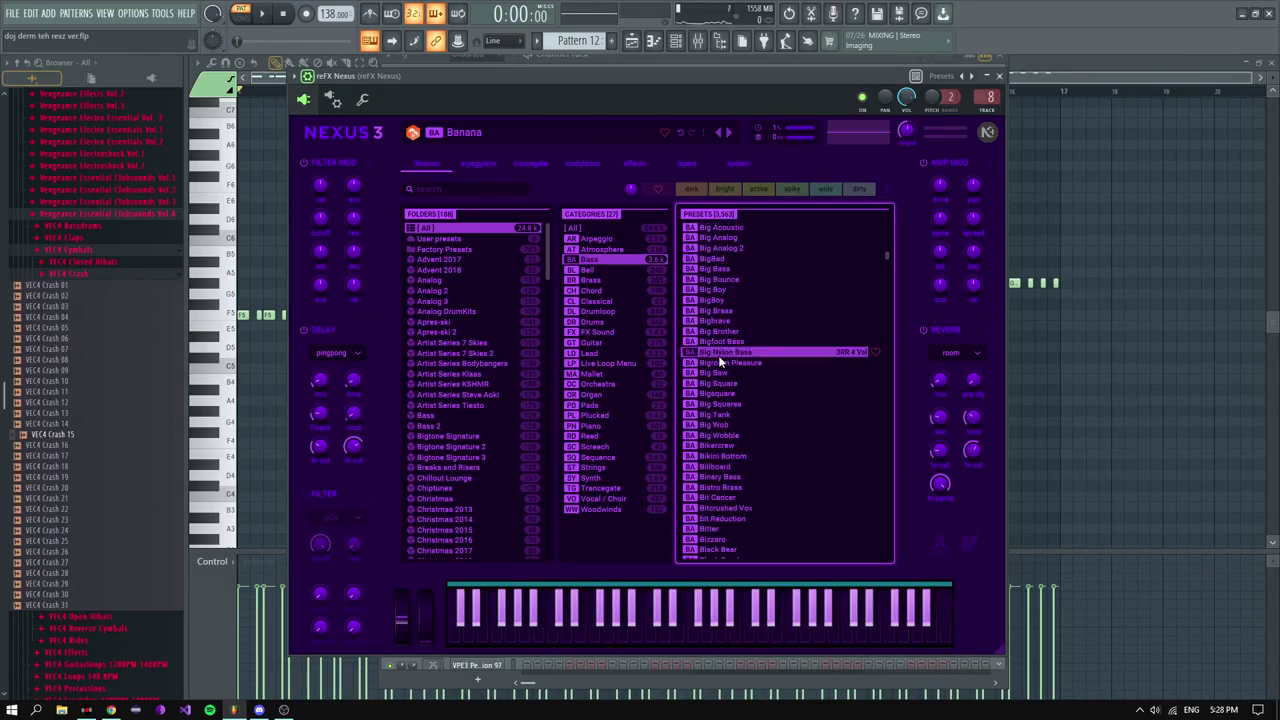
{"action": "left_click", "coordinate": [719, 352]}
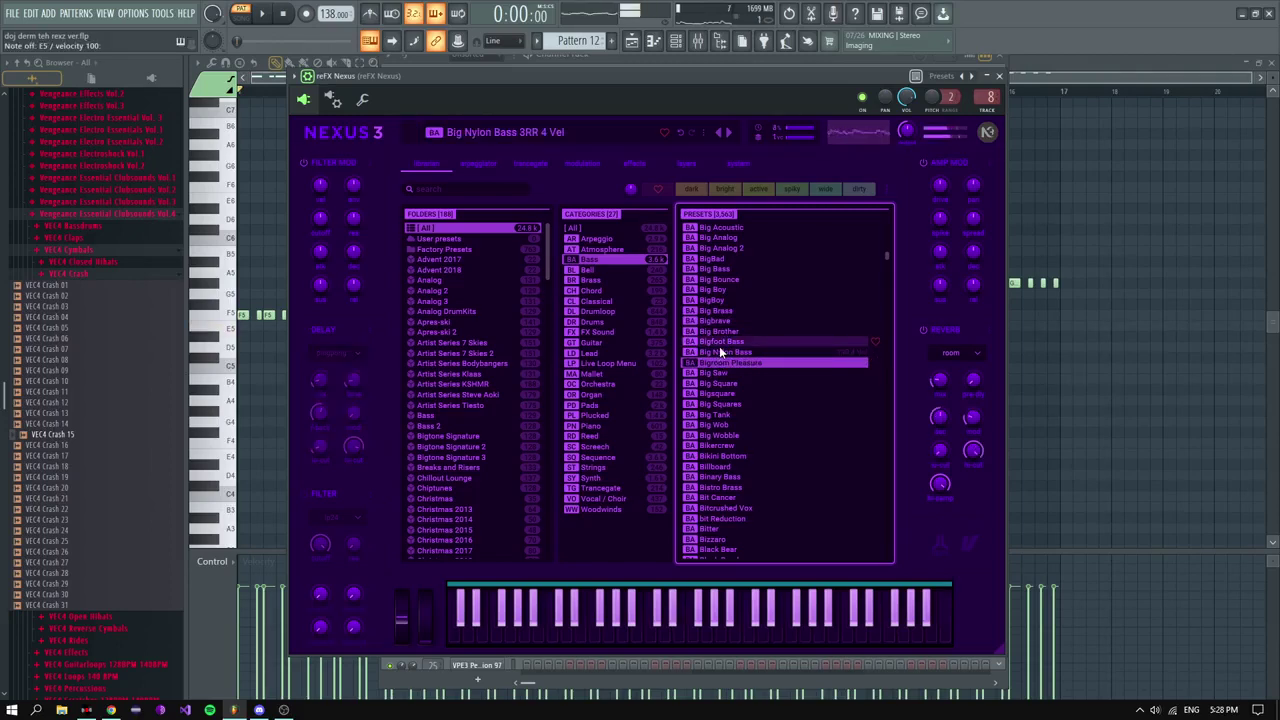
Step: Find the Bones preset in the Nexus bass list, load it on the reFX Nexus channel and audition Pattern 12
{"action": "scroll", "coordinate": [712, 400], "scroll_direction": "down", "scroll_amount": 3}
{"action": "scroll", "coordinate": [717, 382], "scroll_direction": "down", "scroll_amount": 3}
{"action": "scroll", "coordinate": [711, 390], "scroll_direction": "down", "scroll_amount": 3}
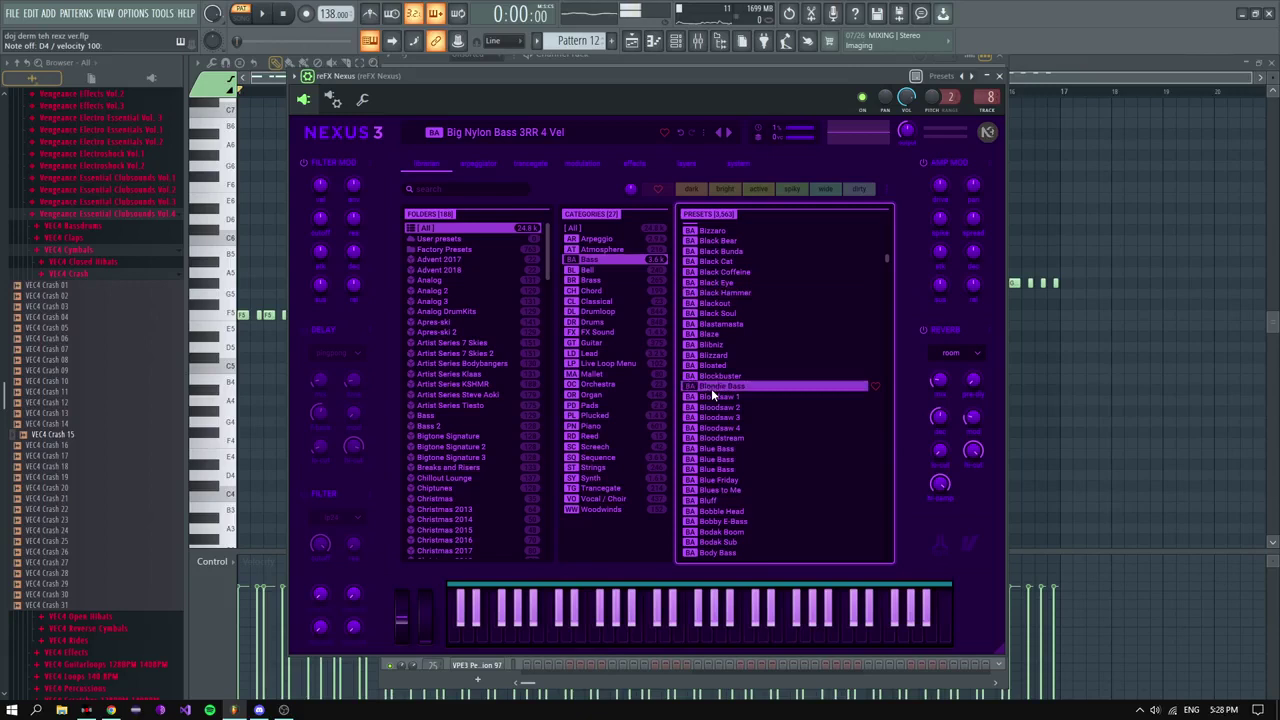
{"action": "scroll", "coordinate": [712, 395], "scroll_direction": "down", "scroll_amount": 2}
{"action": "scroll", "coordinate": [713, 396], "scroll_direction": "down", "scroll_amount": 4}
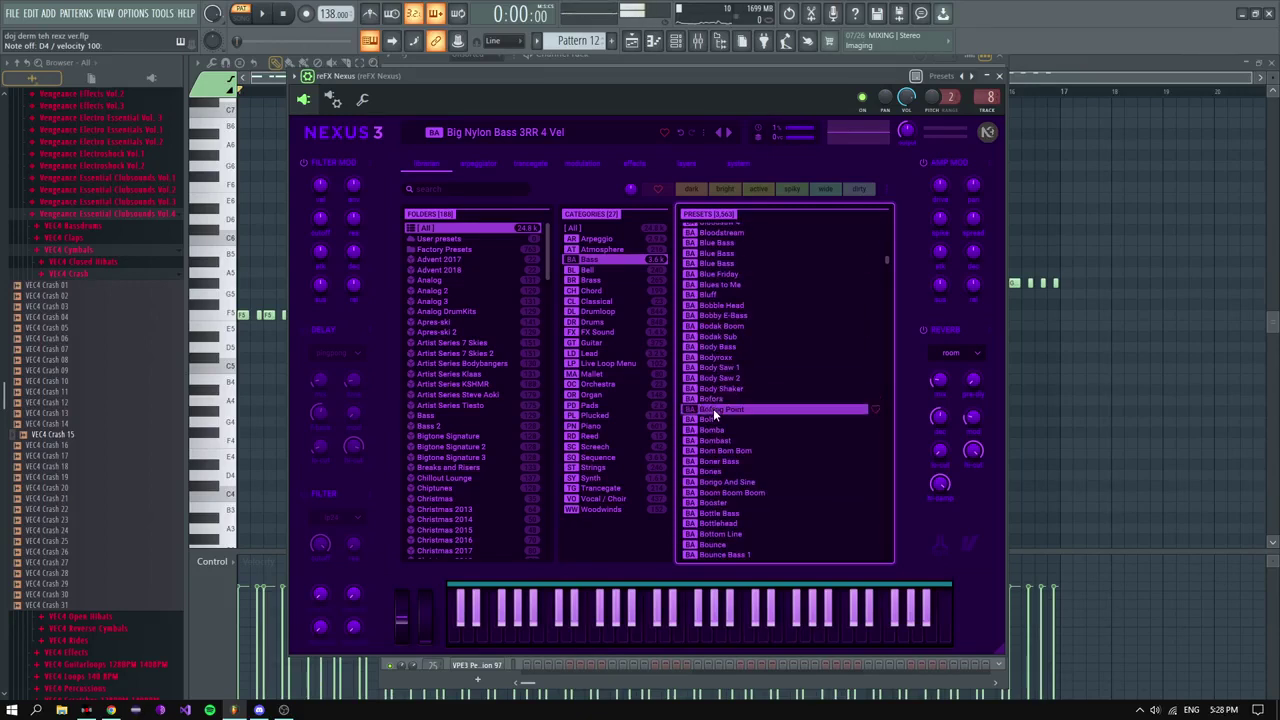
{"action": "left_click", "coordinate": [710, 452]}
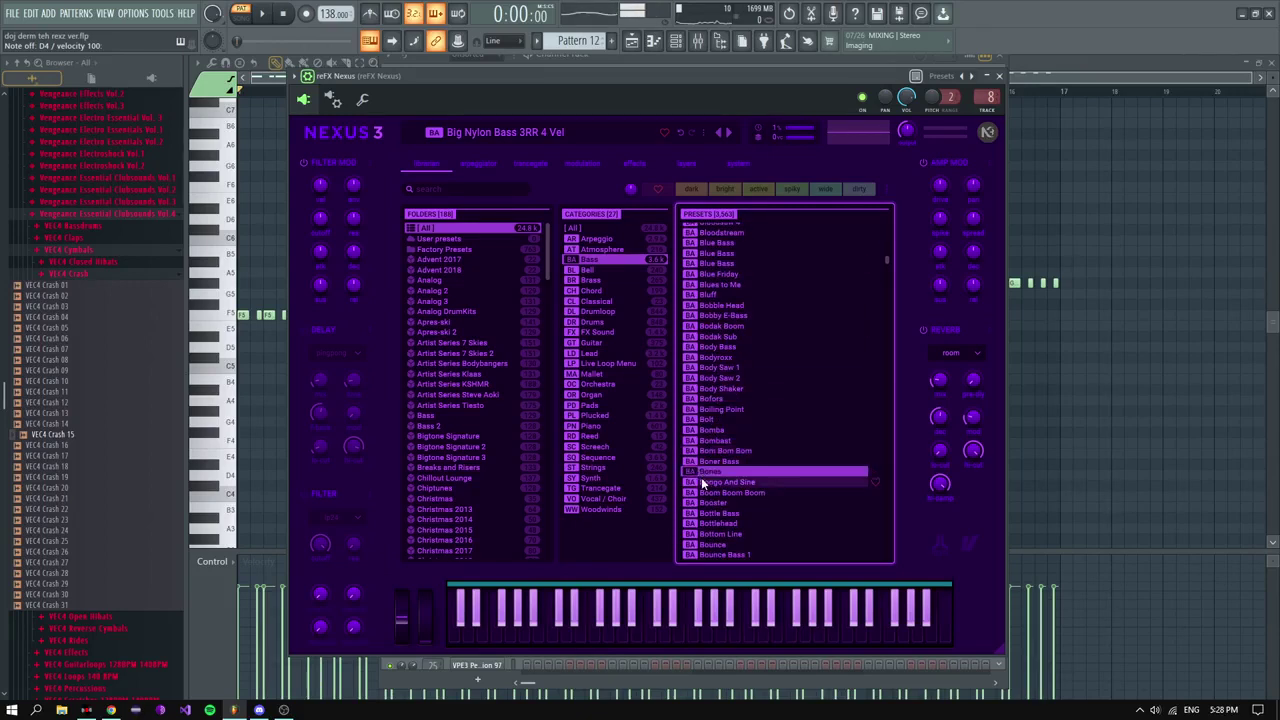
{"action": "left_click", "coordinate": [714, 472]}
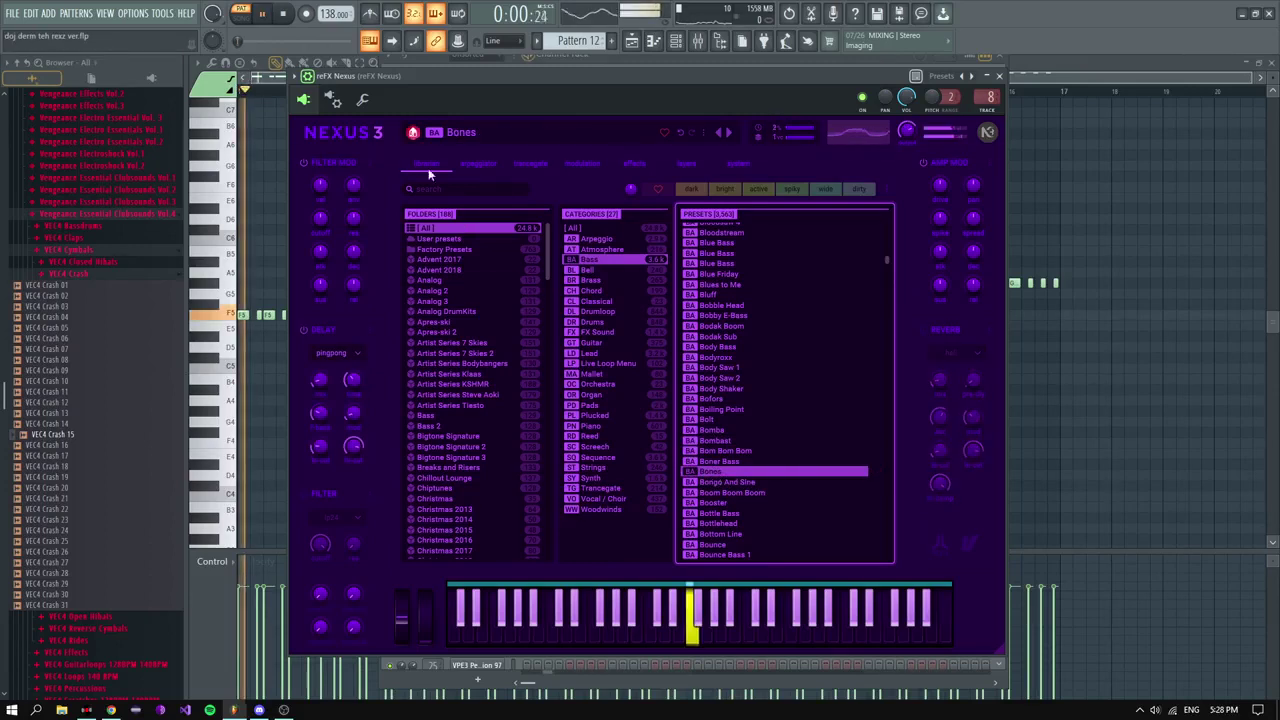
Step: Audition the Bounce Bass 1 presets on the reFX Nexus channel with Pattern 12
{"action": "scroll", "coordinate": [730, 486], "scroll_direction": "down", "scroll_amount": 2}
{"action": "left_click", "coordinate": [730, 486]}
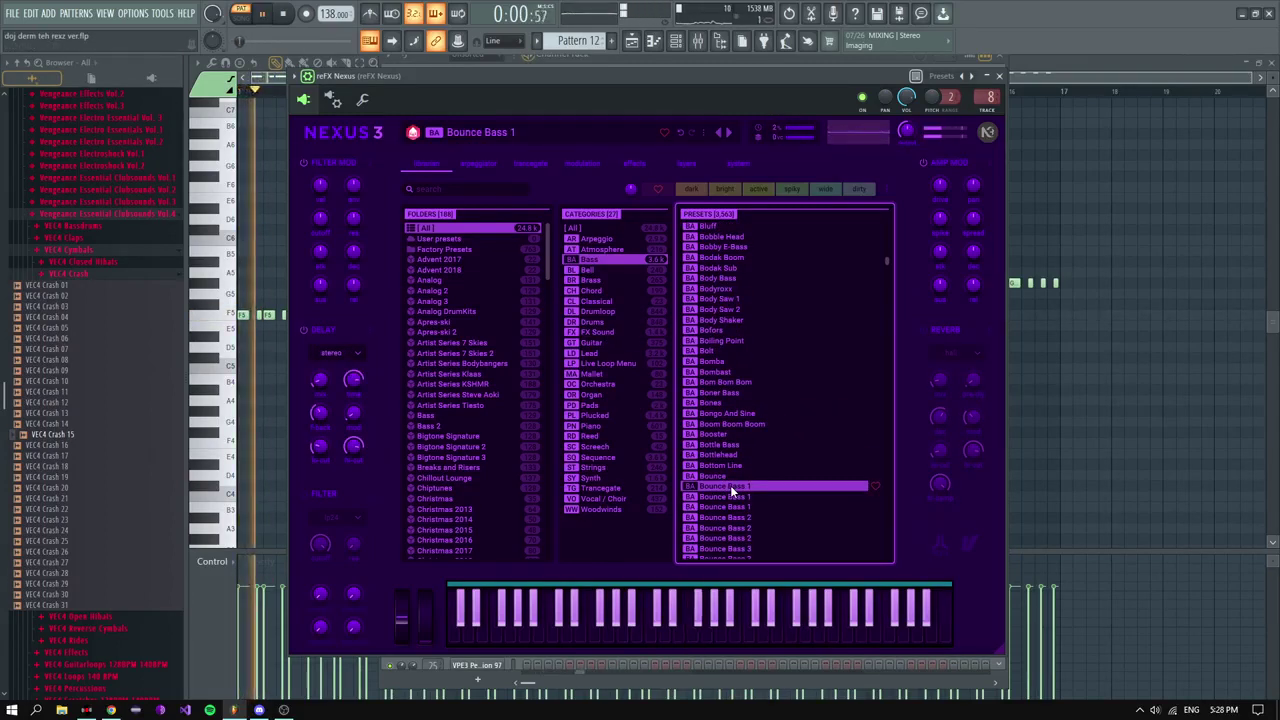
{"action": "left_click", "coordinate": [730, 497]}
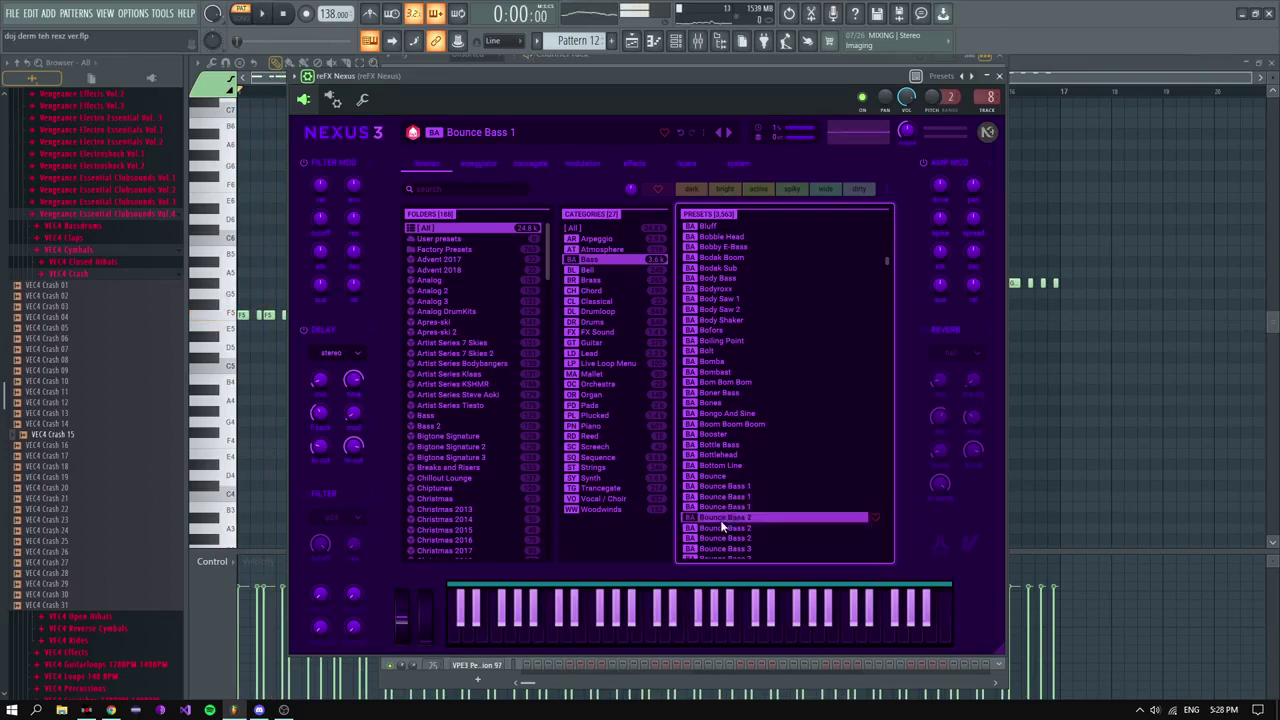
Step: Browse further through the Nexus bass presets and load Brazilian 3, then Brazilian 4
{"action": "scroll", "coordinate": [722, 520], "scroll_direction": "down", "scroll_amount": 2}
{"action": "scroll", "coordinate": [717, 526], "scroll_direction": "down", "scroll_amount": 3}
{"action": "scroll", "coordinate": [722, 512], "scroll_direction": "down", "scroll_amount": 5}
{"action": "left_click", "coordinate": [716, 456]}
{"action": "left_click", "coordinate": [720, 435]}
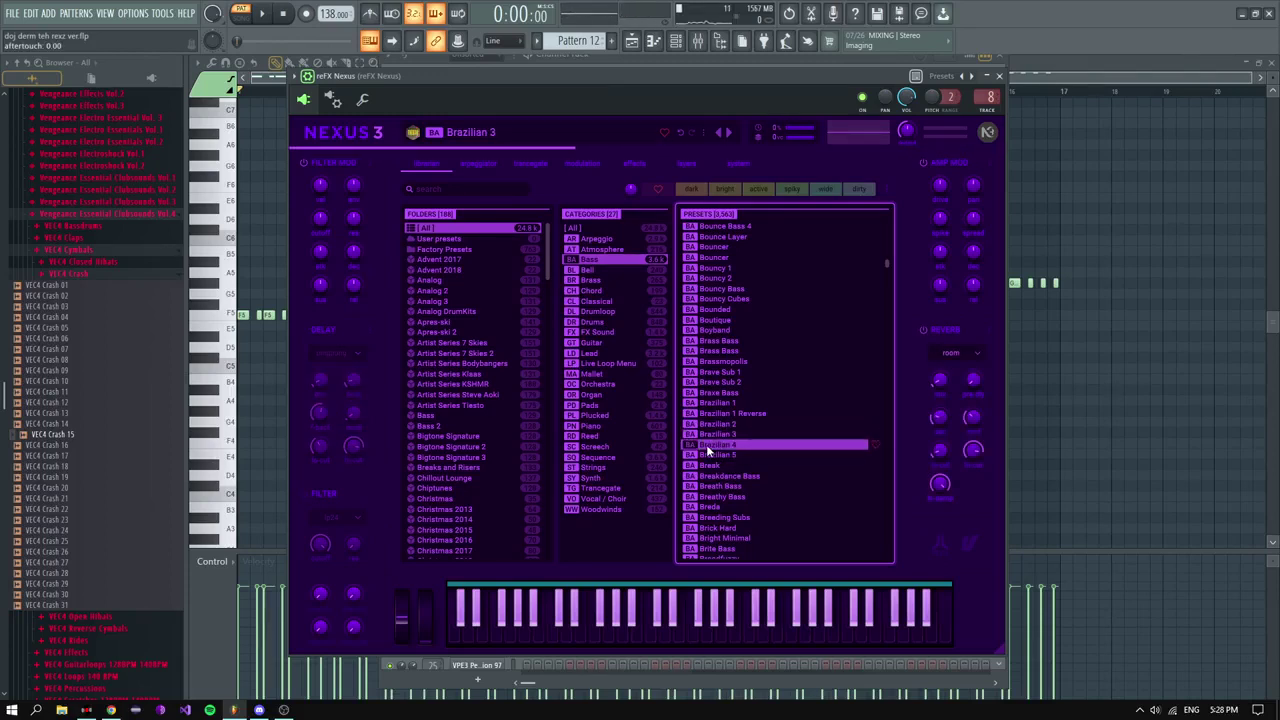
{"action": "scroll", "coordinate": [706, 444], "scroll_direction": "down", "scroll_amount": 2}
{"action": "left_click", "coordinate": [727, 495]}
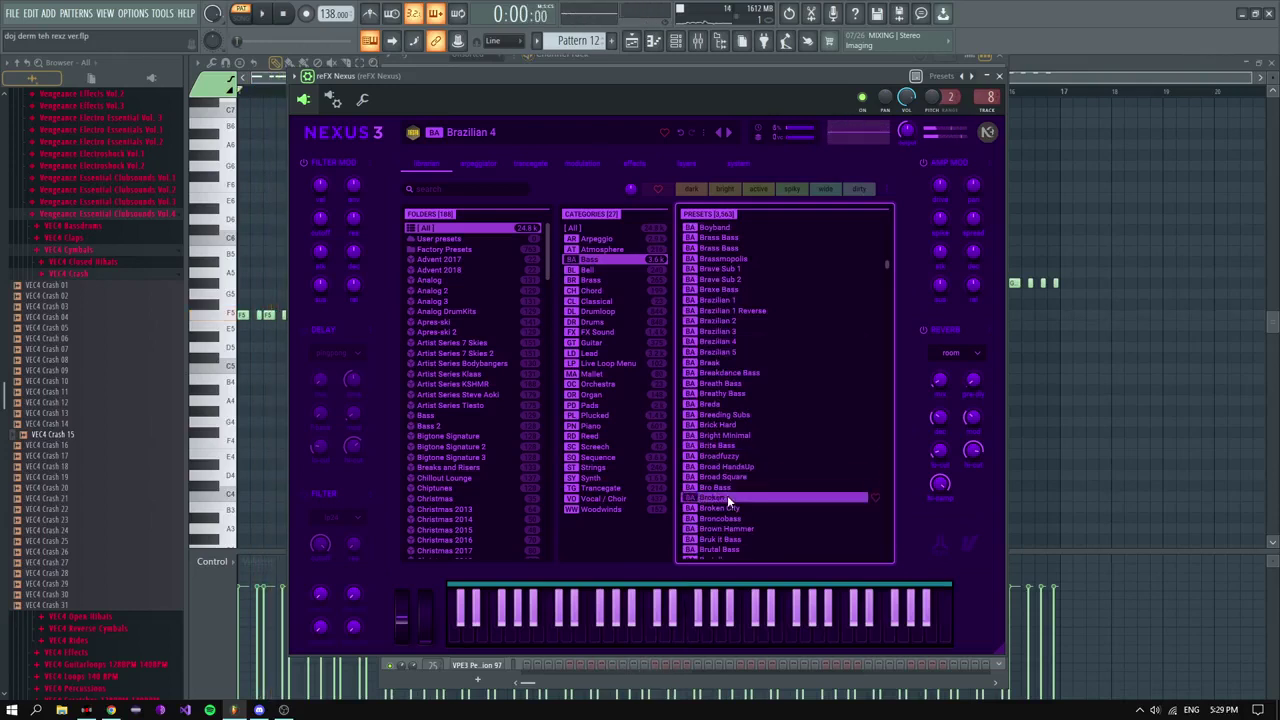
Step: Browse the bass presets on to those starting with C, load Carbonite and audition it with Pattern 12
{"action": "scroll", "coordinate": [728, 496], "scroll_direction": "down", "scroll_amount": 2}
{"action": "left_click", "coordinate": [728, 497]}
{"action": "scroll", "coordinate": [729, 496], "scroll_direction": "down", "scroll_amount": 3}
{"action": "left_click", "coordinate": [729, 496]}
{"action": "left_click", "coordinate": [719, 510]}
{"action": "scroll", "coordinate": [718, 509], "scroll_direction": "down", "scroll_amount": 3}
{"action": "left_click", "coordinate": [718, 514]}
{"action": "scroll", "coordinate": [718, 516], "scroll_direction": "down", "scroll_amount": 2}
{"action": "left_click", "coordinate": [719, 519]}
{"action": "left_click", "coordinate": [722, 496]}
{"action": "left_click", "coordinate": [726, 488]}
{"action": "left_click", "coordinate": [719, 499]}
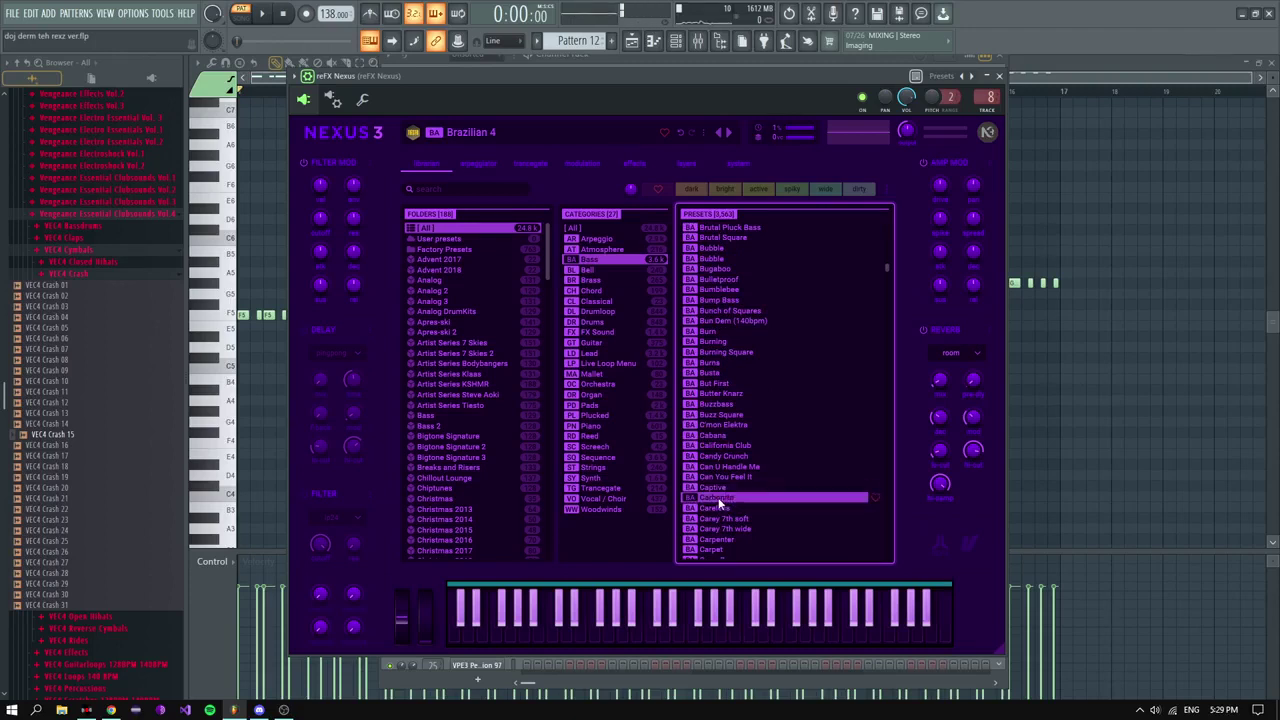
{"action": "key", "text": "space"}
{"action": "scroll", "coordinate": [726, 484], "scroll_direction": "down", "scroll_amount": 2}
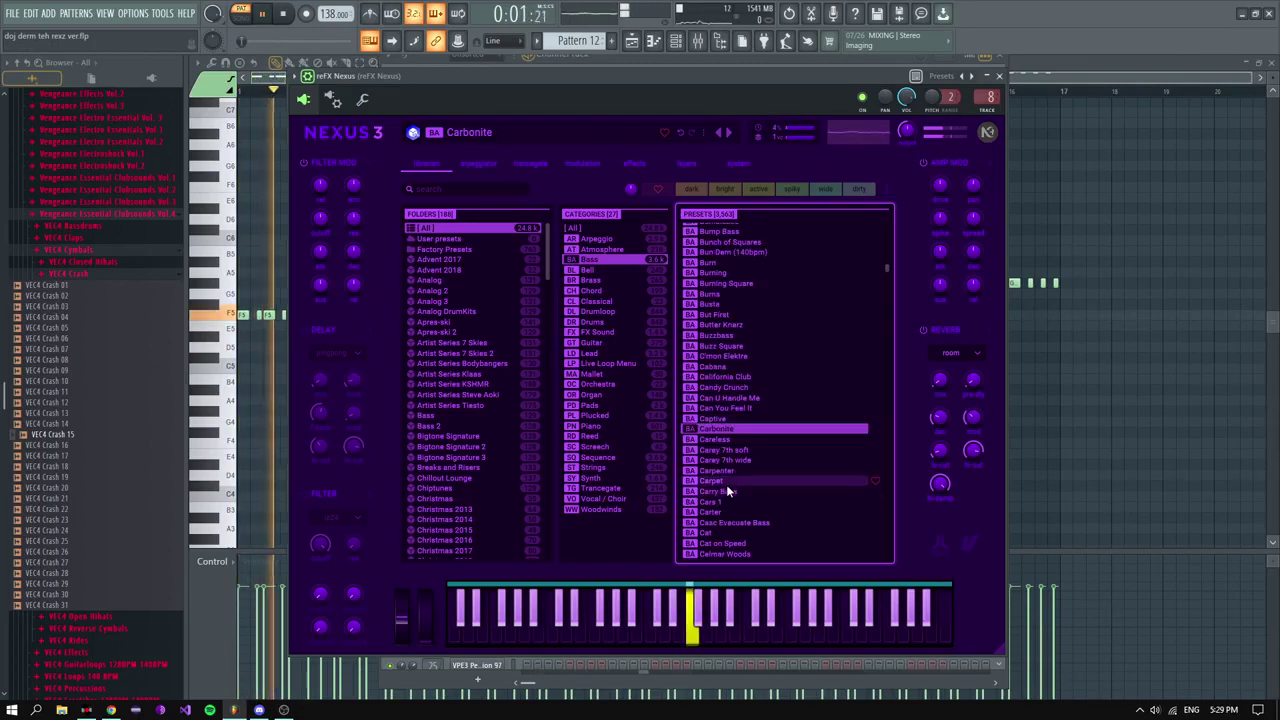
Step: Audition Pattern 12 with the Carey 7th wide bass preset, then with Carey 7th soft
{"action": "key", "text": "space"}
{"action": "left_click", "coordinate": [726, 460]}
{"action": "key", "text": "space"}
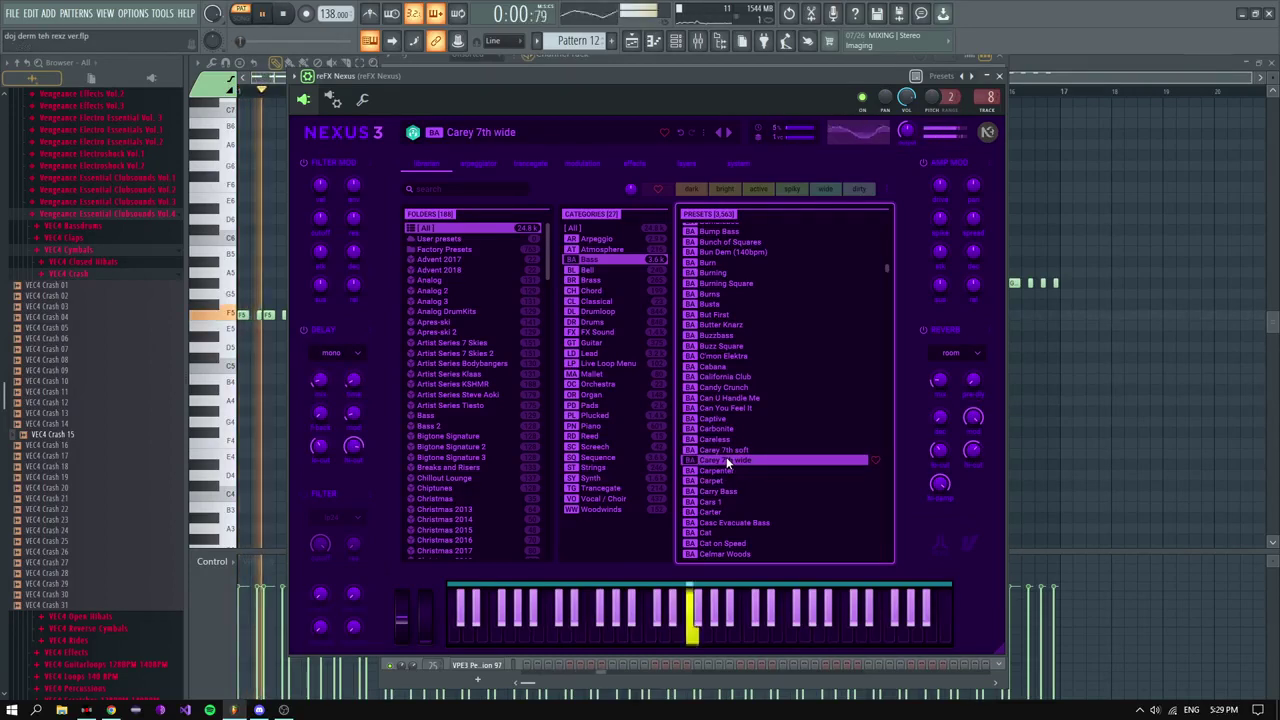
{"action": "key", "text": "space"}
{"action": "left_click", "coordinate": [734, 450]}
{"action": "key", "text": "space"}
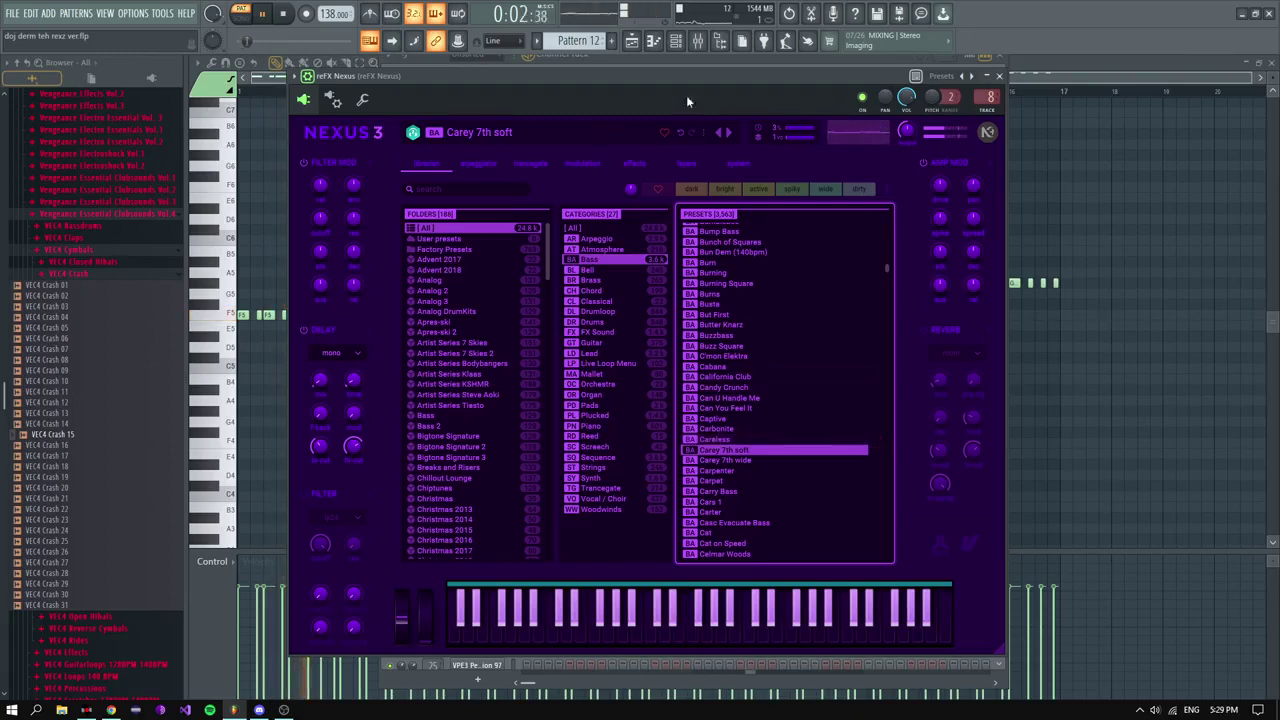
Step: Examine Fruity parametric EQ 2 on the reFX Nexus mixer track, then play the song through the transition into bar 89
{"action": "left_click", "coordinate": [698, 40]}
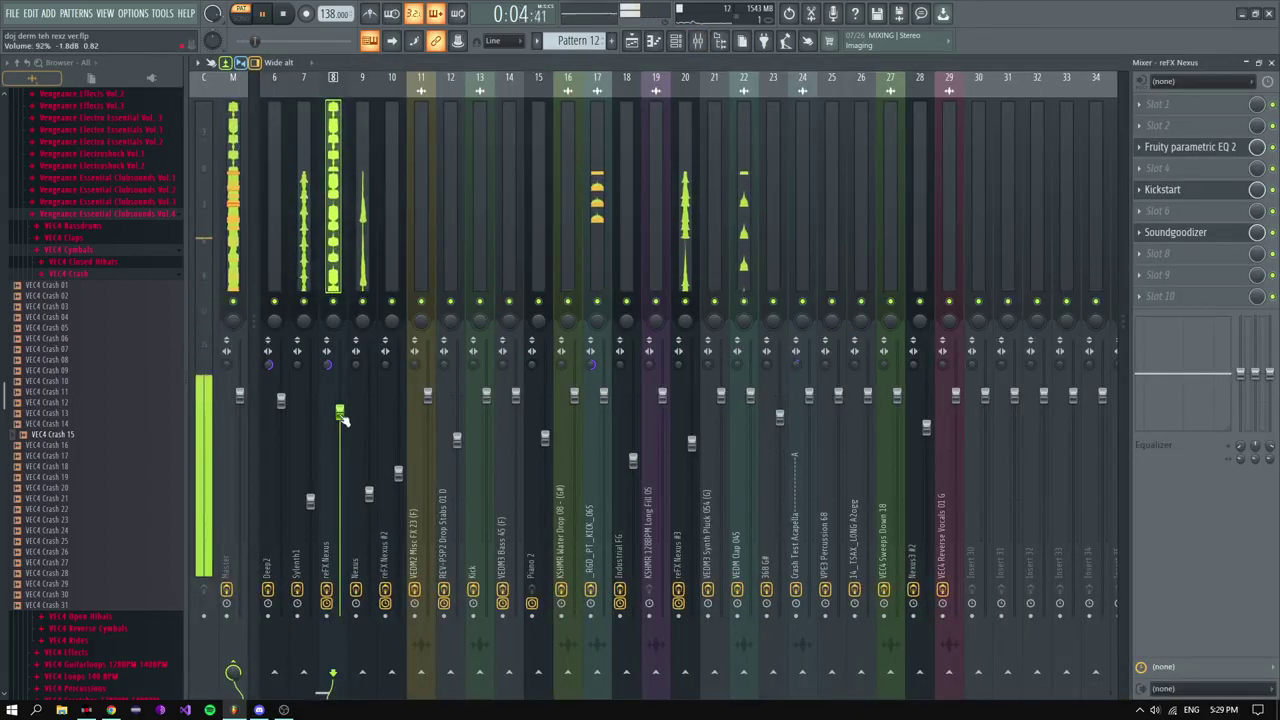
{"action": "left_click", "coordinate": [1190, 147]}
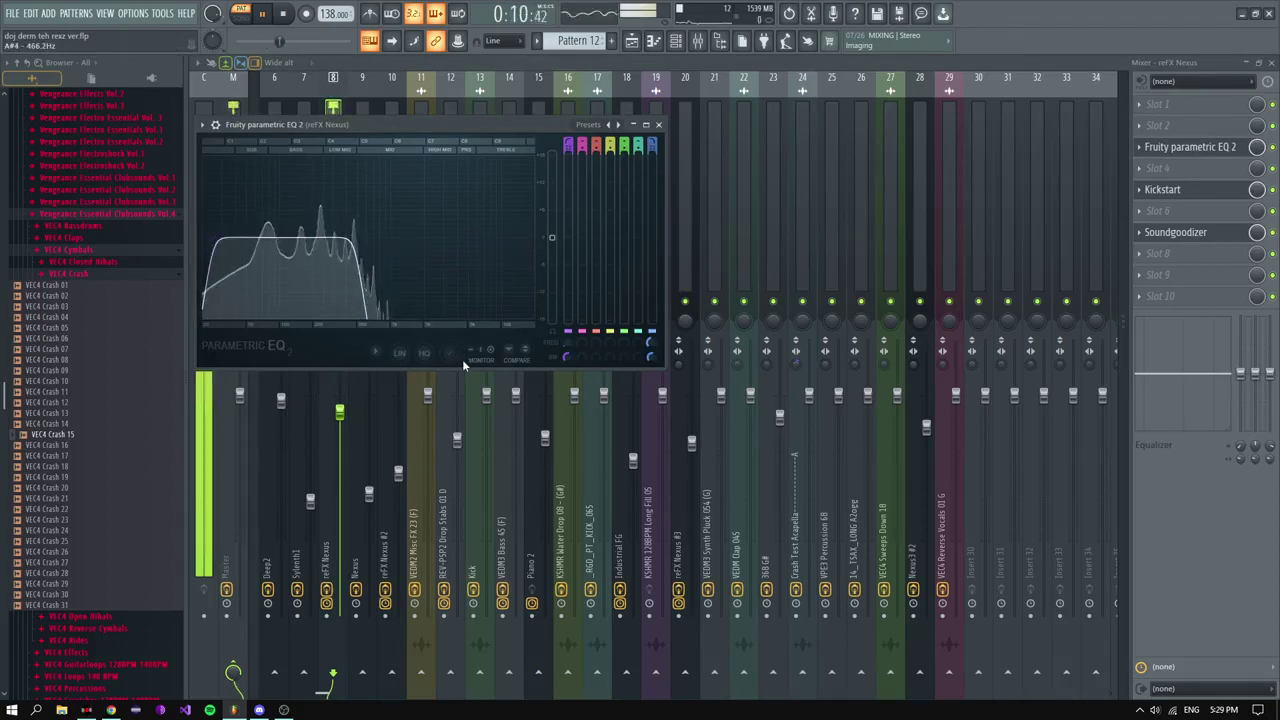
{"action": "left_click", "coordinate": [632, 42]}
{"action": "key", "text": "space"}
{"action": "scroll", "coordinate": [551, 191], "scroll_direction": "up", "scroll_amount": 2}
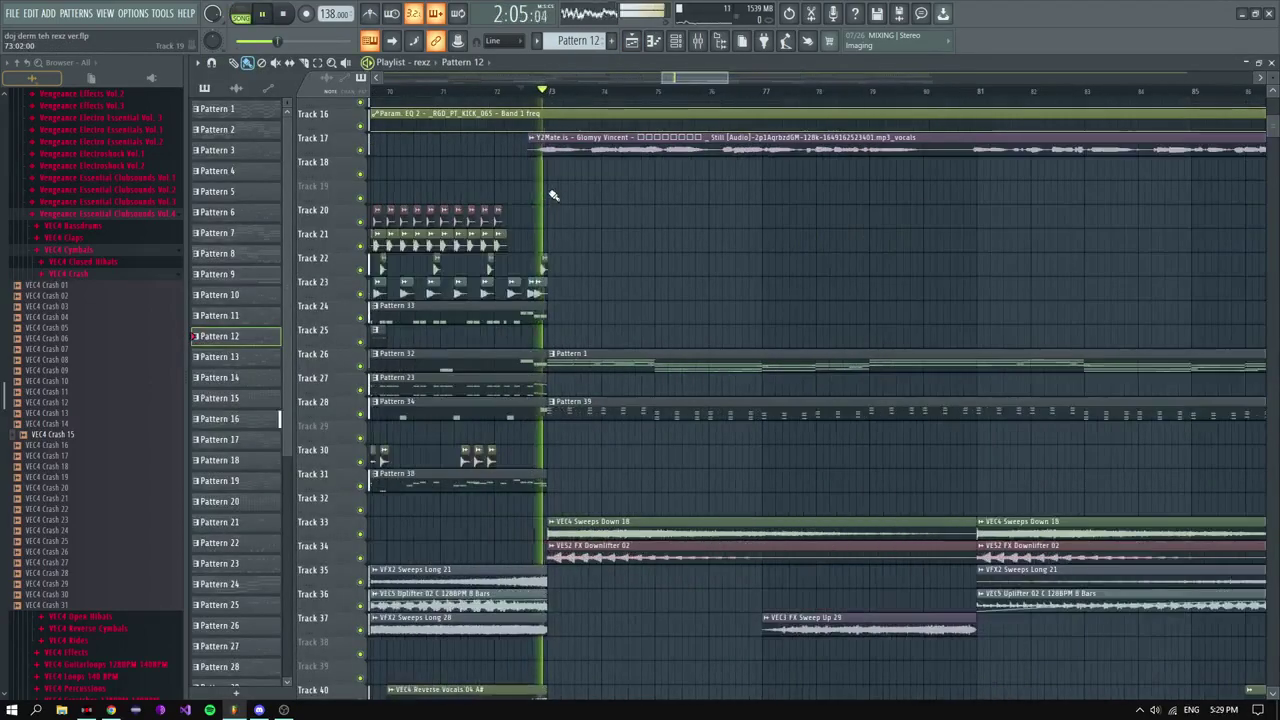
{"action": "left_click", "coordinate": [835, 92]}
{"action": "scroll", "coordinate": [730, 337], "scroll_direction": "down", "scroll_amount": 4}
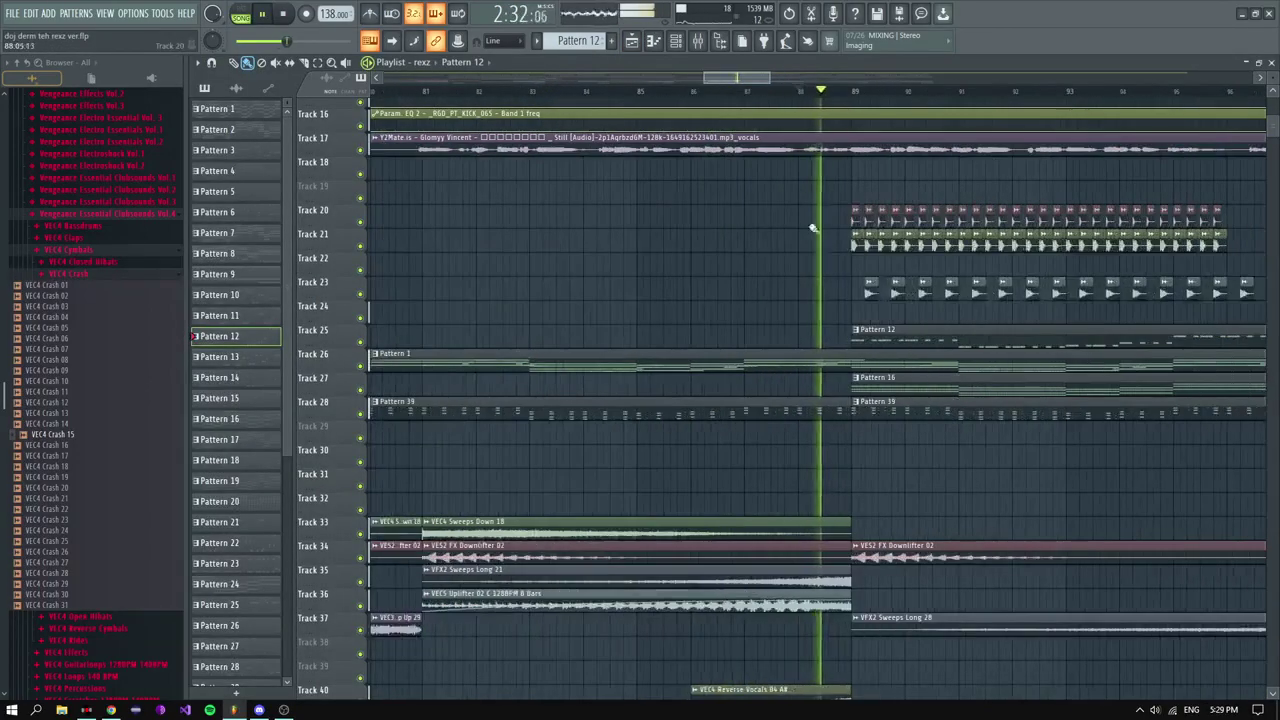
{"action": "scroll", "coordinate": [731, 339], "scroll_direction": "up", "scroll_amount": 2}
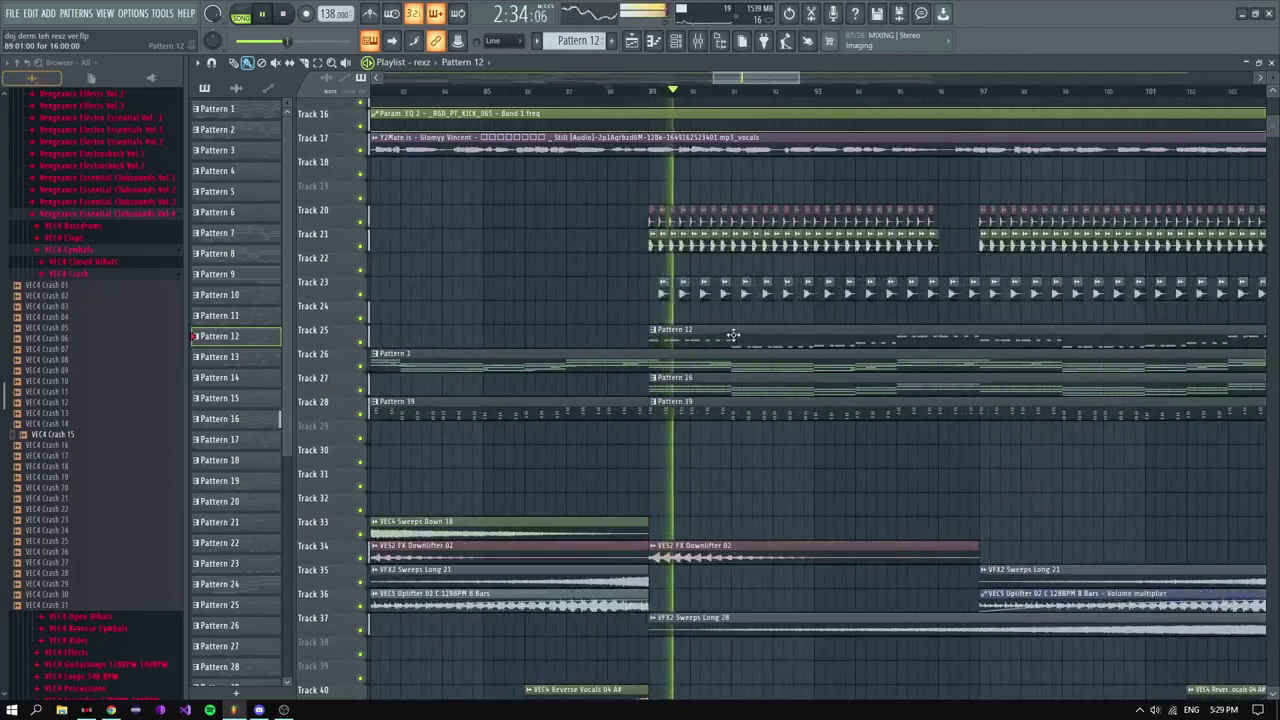
Step: Copy the reFX Nexus notes of Pattern 12 onto the Deep2 channel above it
{"action": "left_click", "coordinate": [677, 43]}
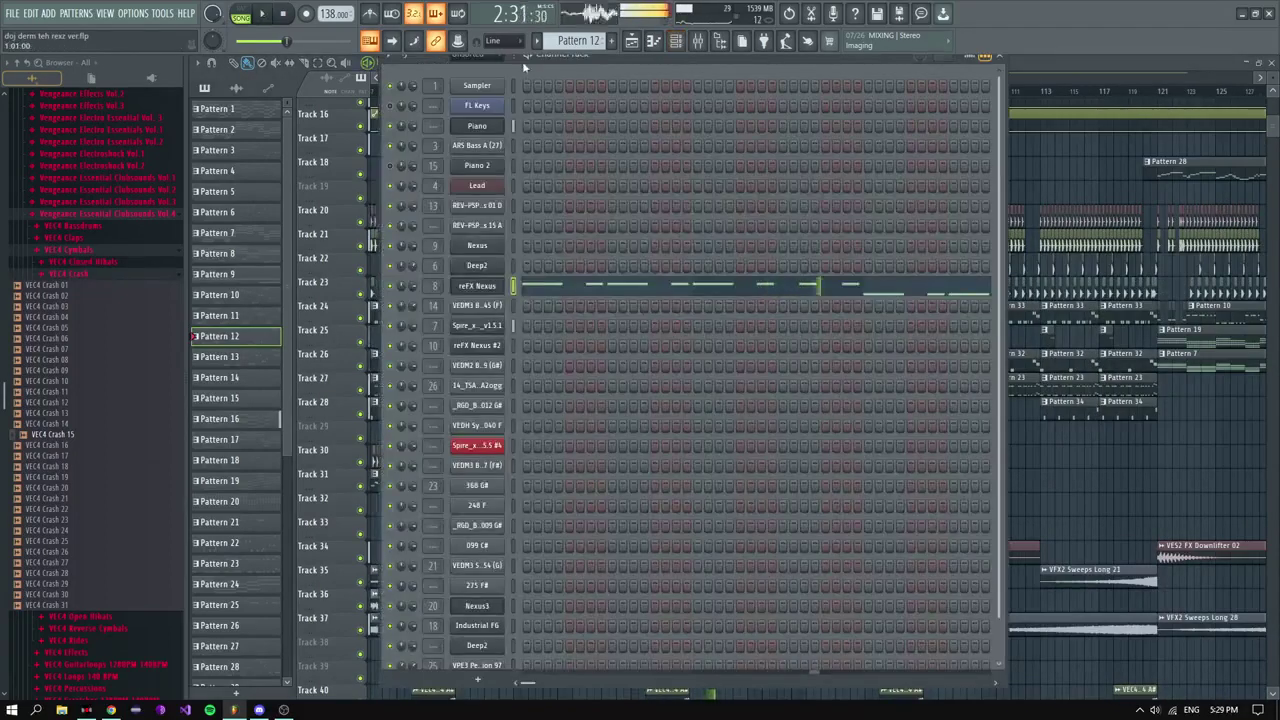
{"action": "left_click", "coordinate": [513, 266]}
{"action": "key", "text": "ctrl+v"}
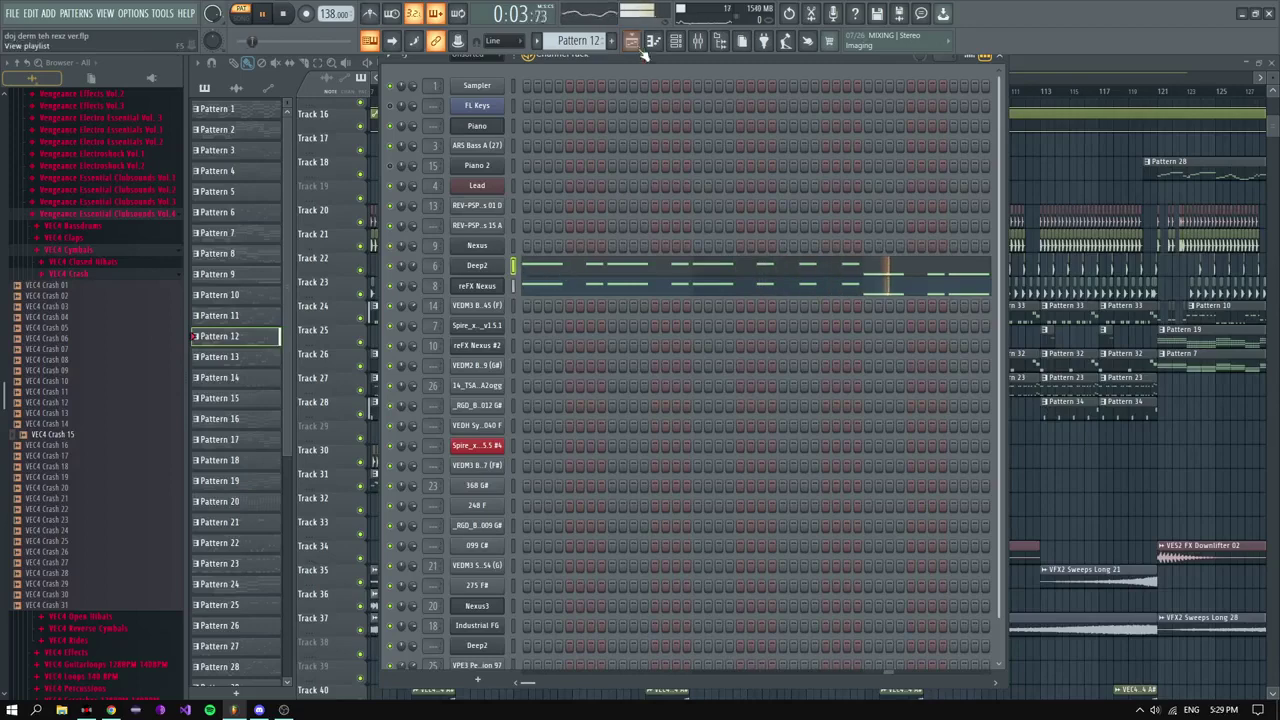
Step: Transpose all of Deep2's notes in Pattern 12 down one octave and play the pattern
{"action": "left_click", "coordinate": [641, 48]}
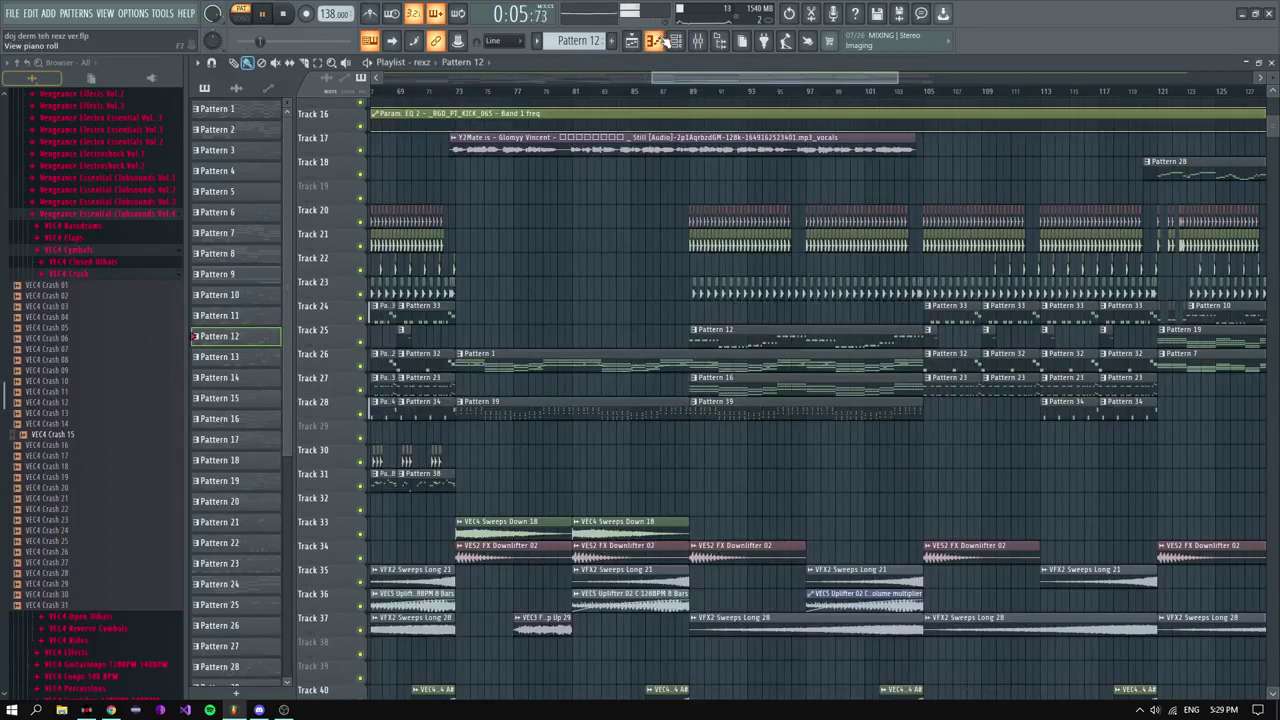
{"action": "left_click", "coordinate": [666, 40]}
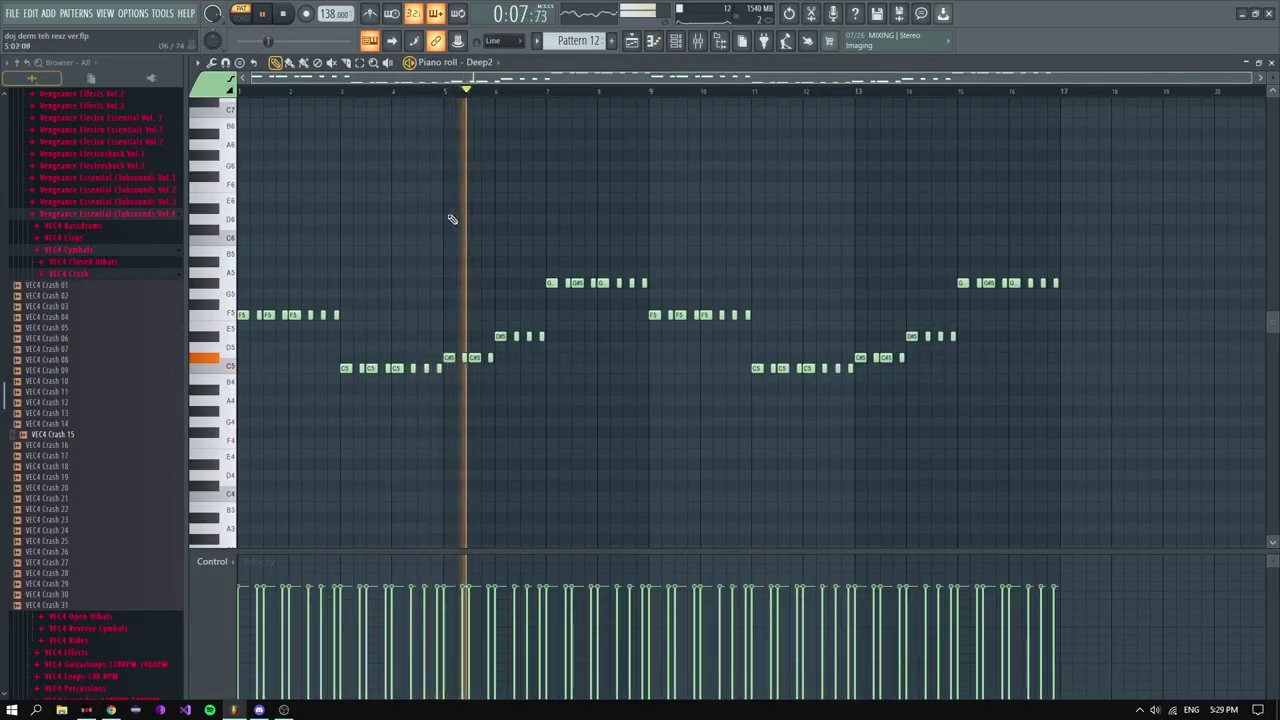
{"action": "key", "text": "space"}
{"action": "key", "text": "ctrl+a"}
{"action": "key", "text": "ctrl+Down"}
{"action": "key", "text": "space"}
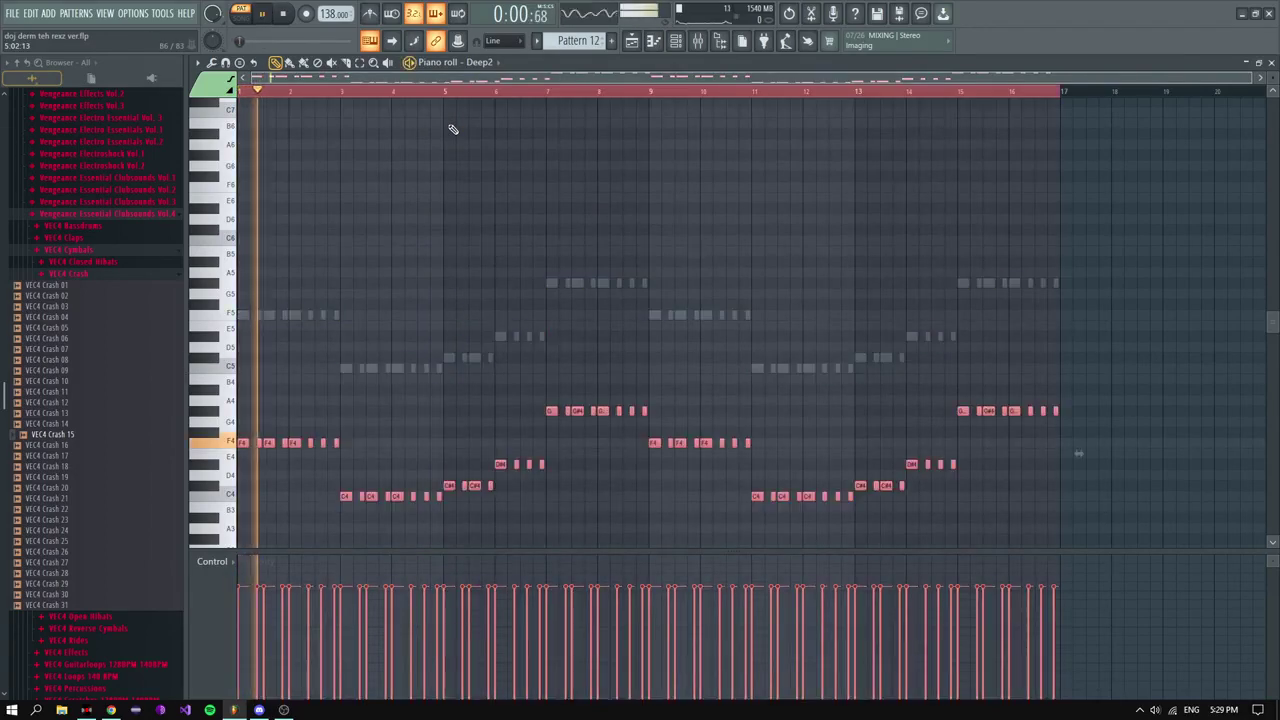
Step: Play the song from just before bar 89 to check the layered bass in the arrangement, and restart the passage
{"action": "left_click", "coordinate": [636, 41]}
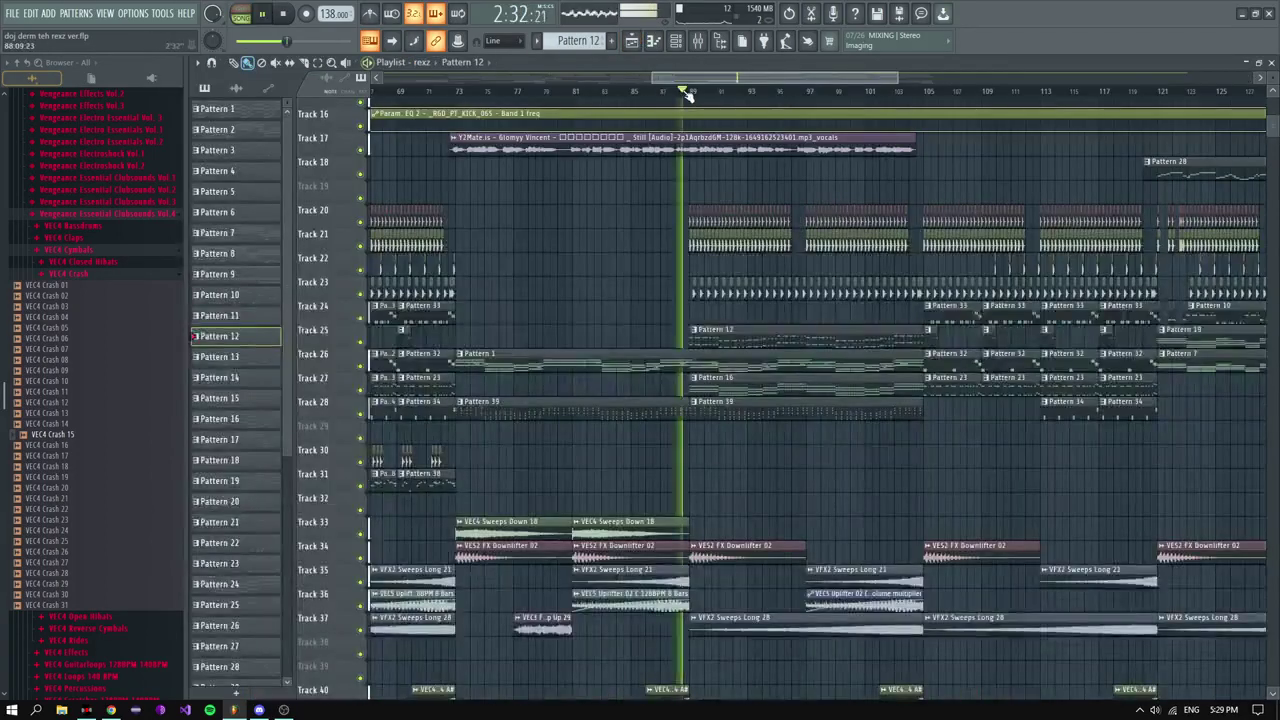
{"action": "scroll", "coordinate": [695, 400], "scroll_direction": "up", "scroll_amount": 3}
{"action": "scroll", "coordinate": [702, 412], "scroll_direction": "down", "scroll_amount": 4}
{"action": "scroll", "coordinate": [730, 449], "scroll_direction": "down", "scroll_amount": 2}
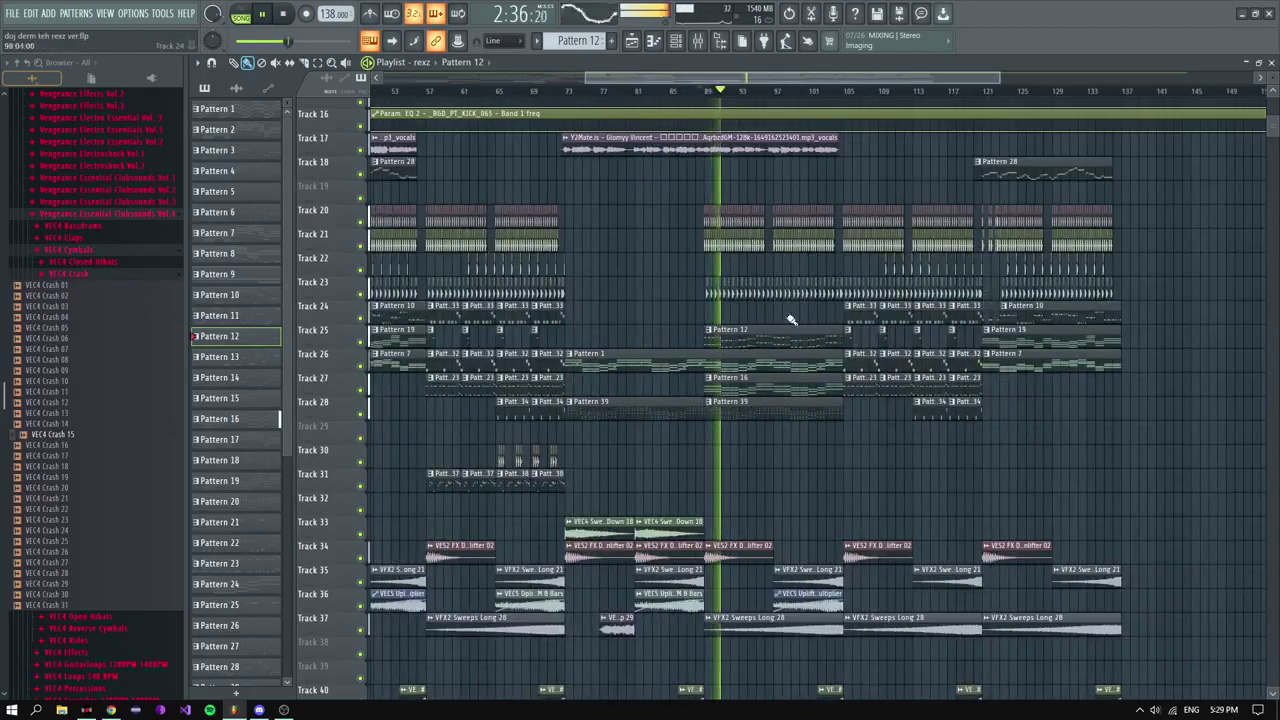
{"action": "scroll", "coordinate": [800, 290], "scroll_direction": "up", "scroll_amount": 4}
{"action": "scroll", "coordinate": [562, 328], "scroll_direction": "up", "scroll_amount": 4}
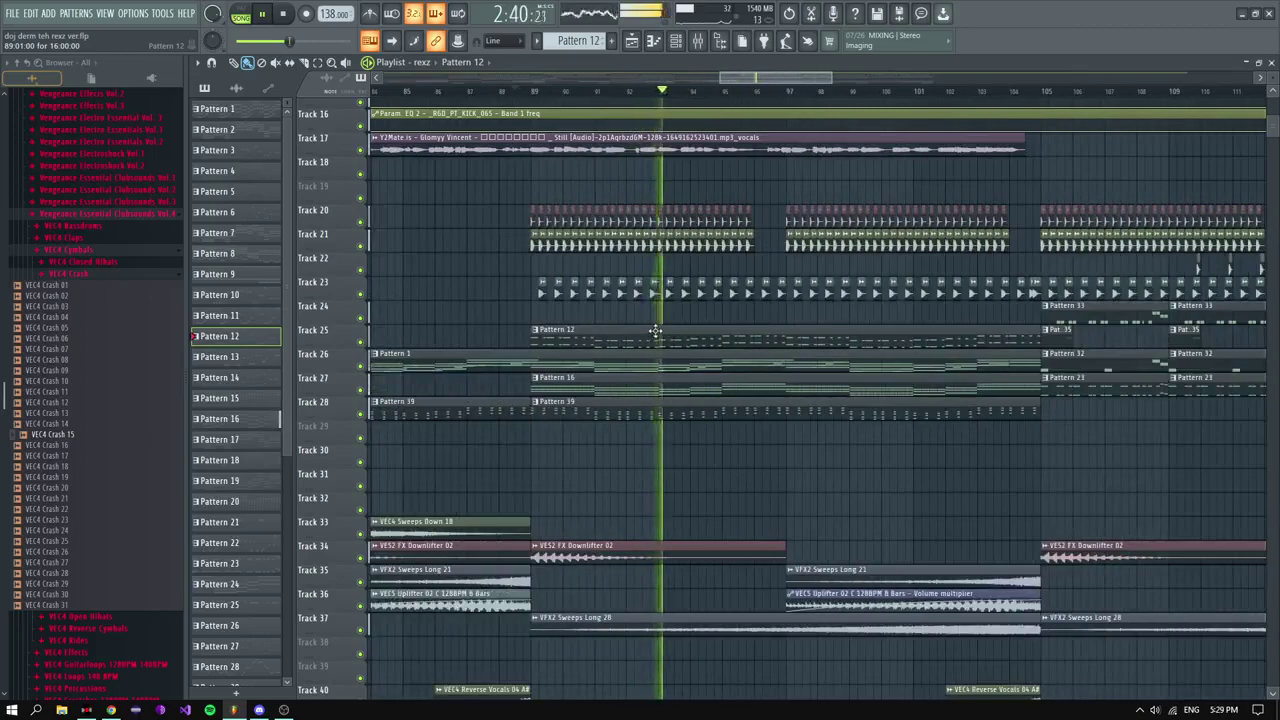
{"action": "scroll", "coordinate": [650, 328], "scroll_direction": "down", "scroll_amount": 3}
{"action": "key", "text": "space"}
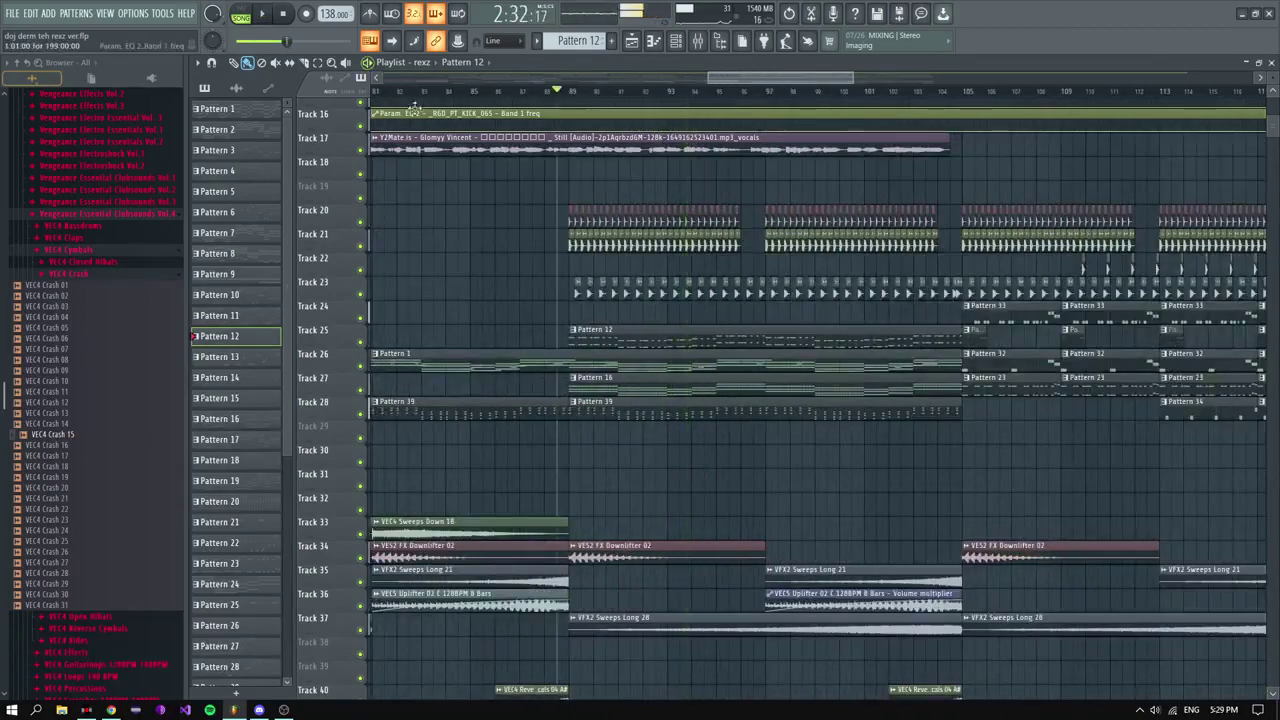
{"action": "key", "text": "space"}
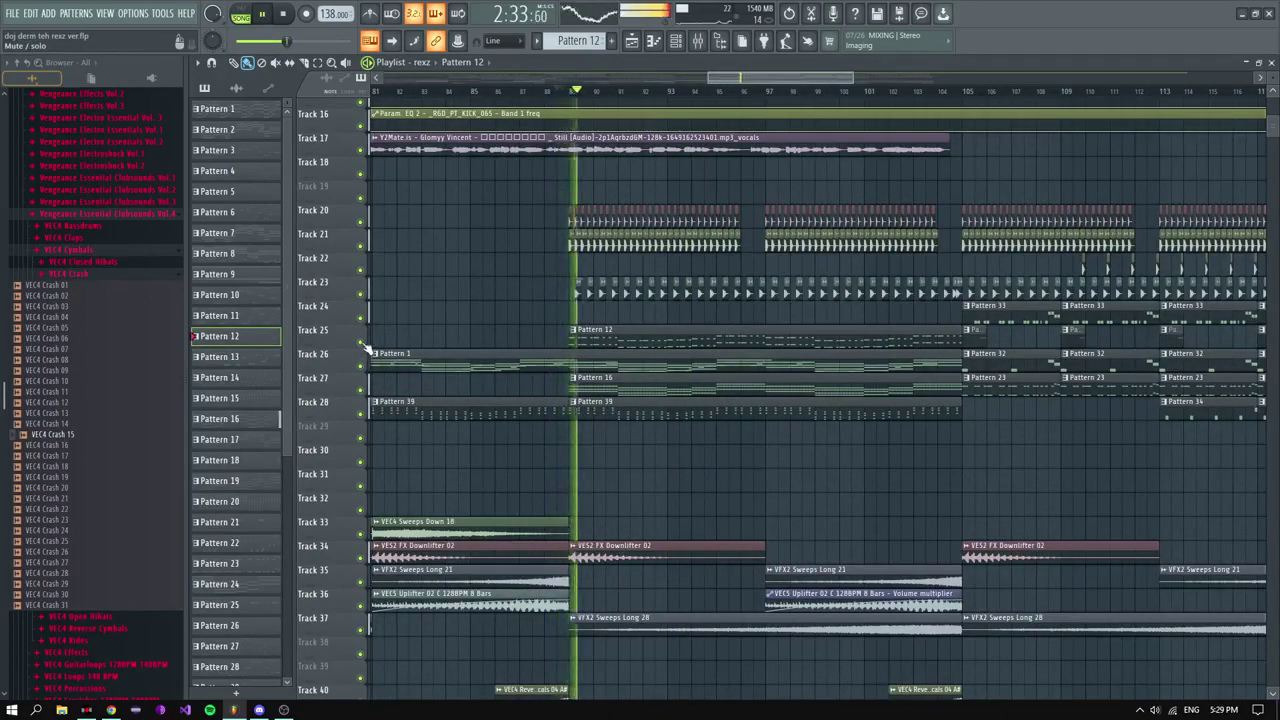
Step: Solo Track 25 in the playlist and bring up the reFX Nexus instrument of Pattern 12
{"action": "right_click", "coordinate": [361, 342]}
{"action": "key", "text": "F6"}
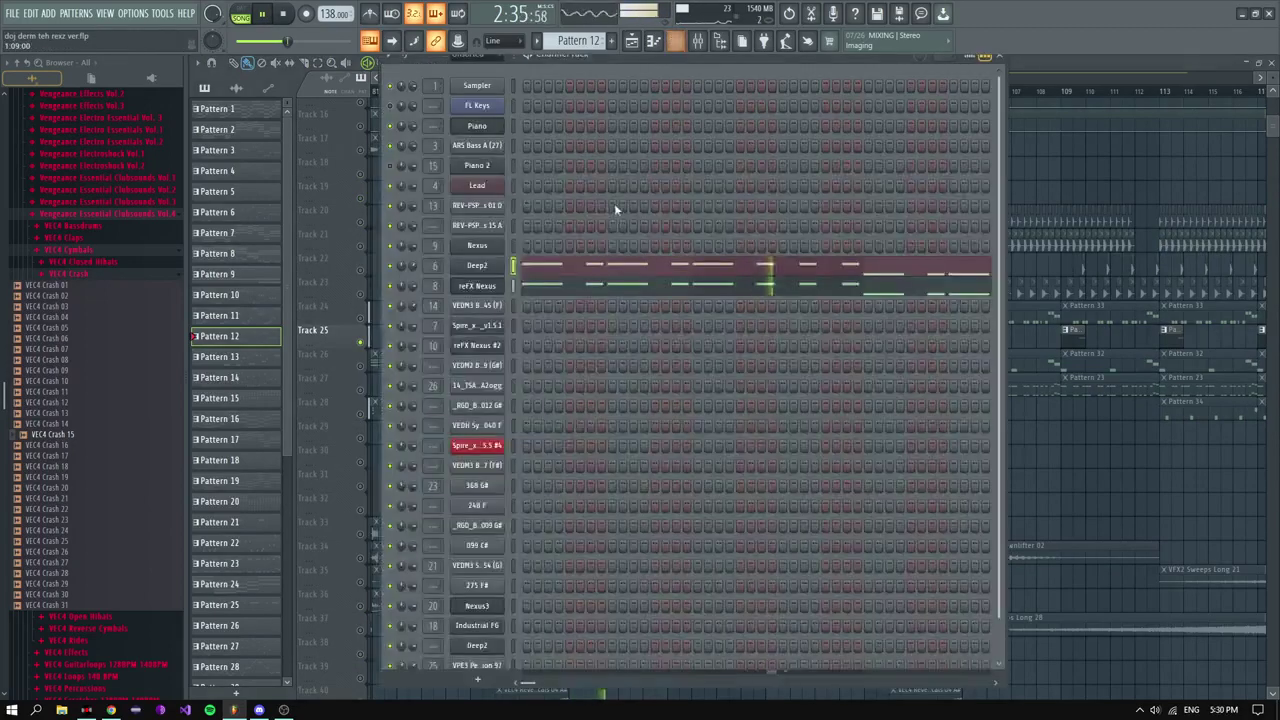
{"action": "left_click", "coordinate": [487, 286]}
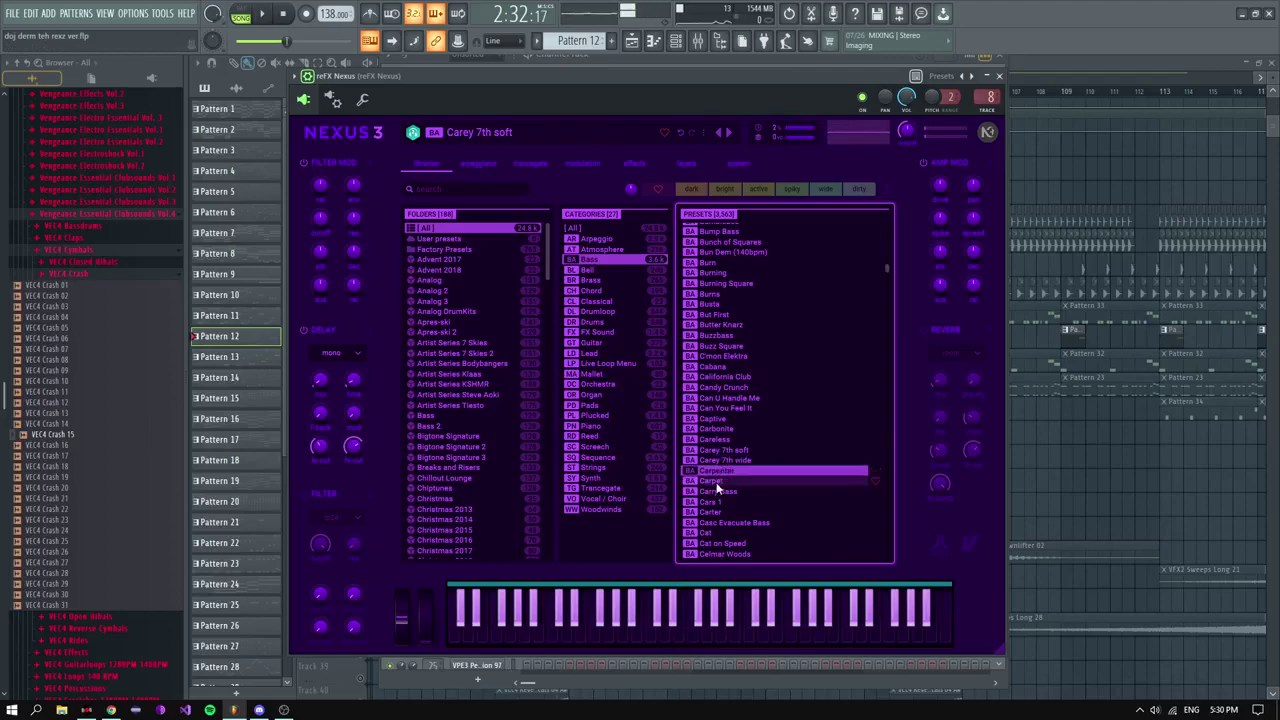
Step: Load the Chart Topping bass preset on the reFX Nexus channel
{"action": "scroll", "coordinate": [710, 518], "scroll_direction": "down", "scroll_amount": 2}
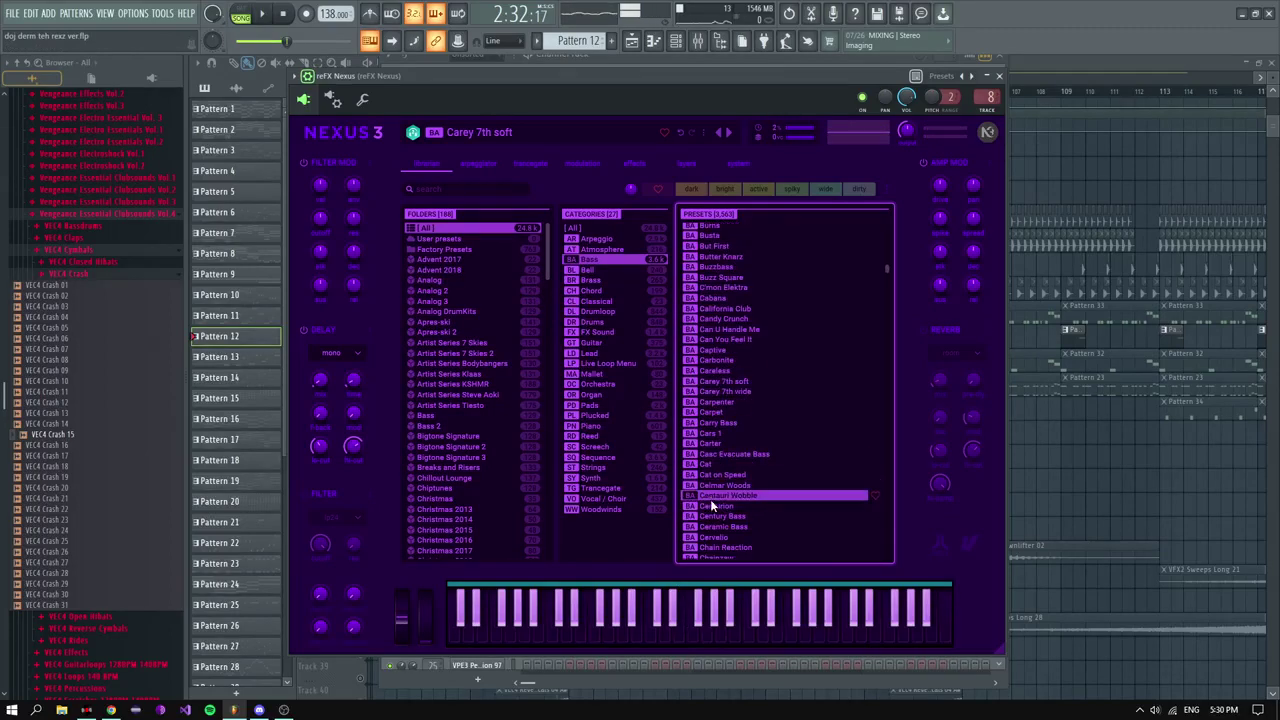
{"action": "scroll", "coordinate": [714, 505], "scroll_direction": "down", "scroll_amount": 3}
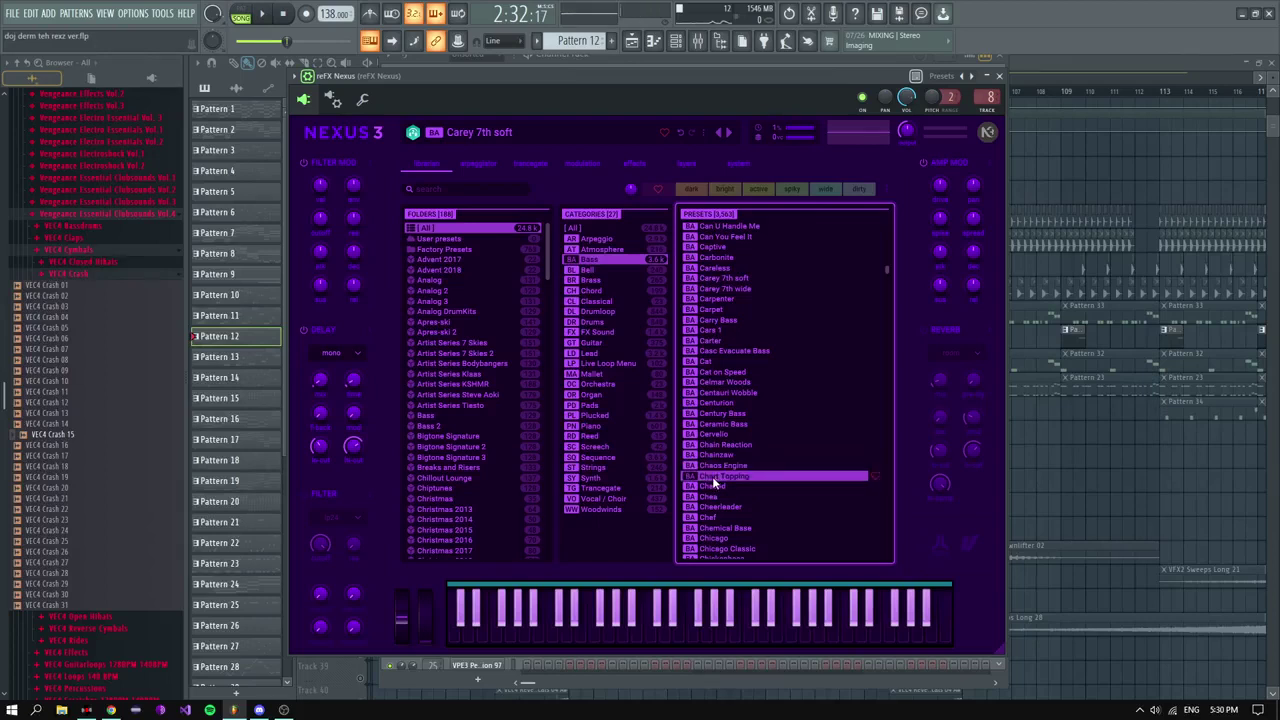
{"action": "left_click", "coordinate": [712, 476]}
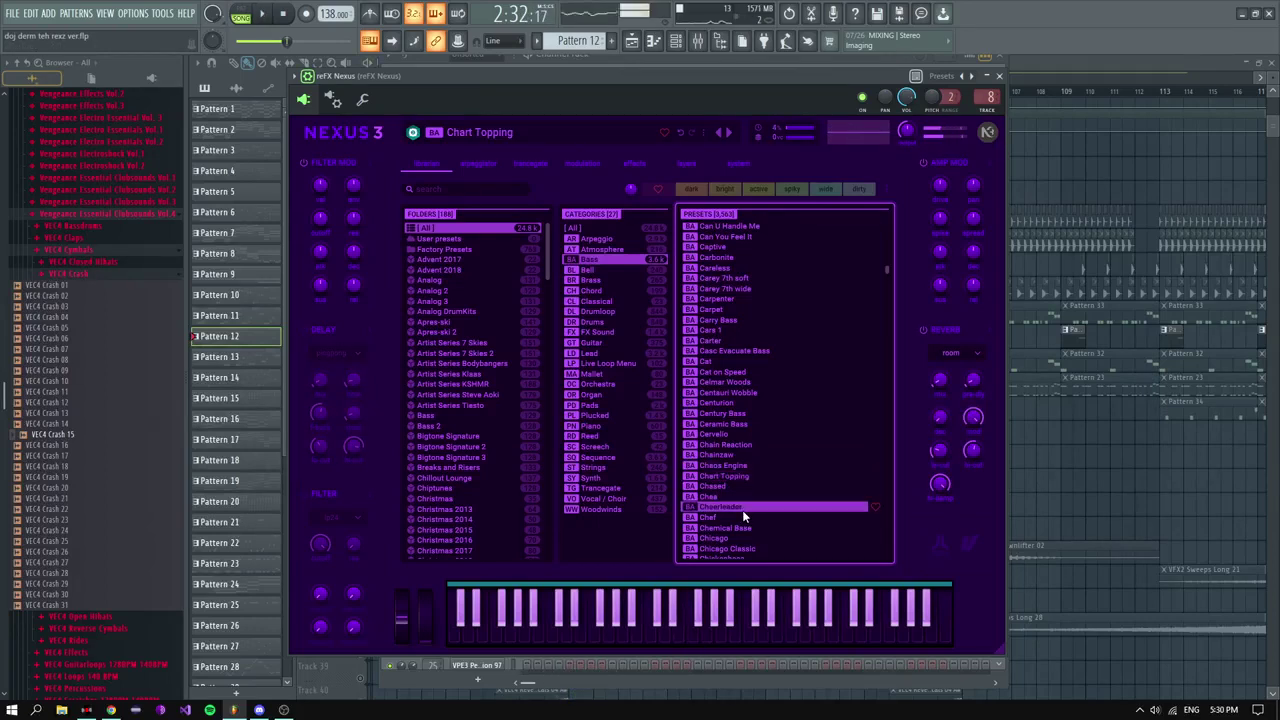
Step: Load the Chugged Bass preset on the reFX Nexus channel and audition it in the soloed track
{"action": "scroll", "coordinate": [740, 512], "scroll_direction": "down", "scroll_amount": 1}
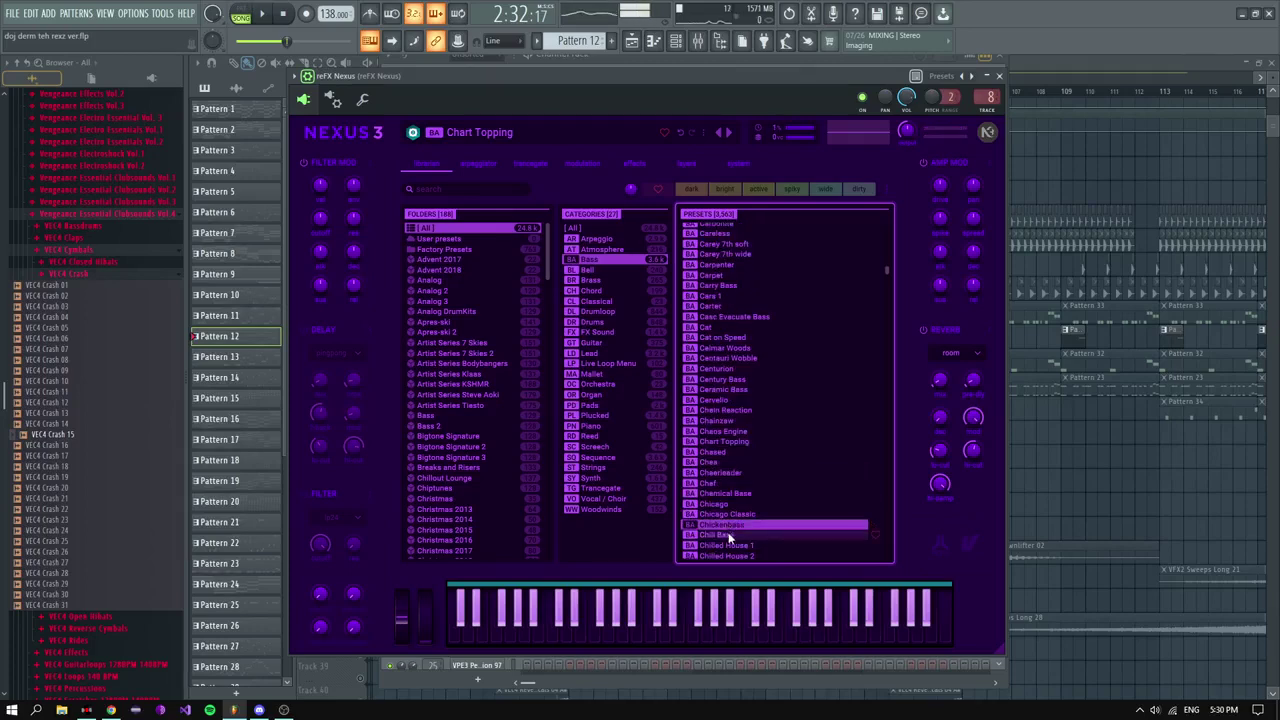
{"action": "scroll", "coordinate": [730, 535], "scroll_direction": "down", "scroll_amount": 2}
{"action": "scroll", "coordinate": [735, 514], "scroll_direction": "down", "scroll_amount": 2}
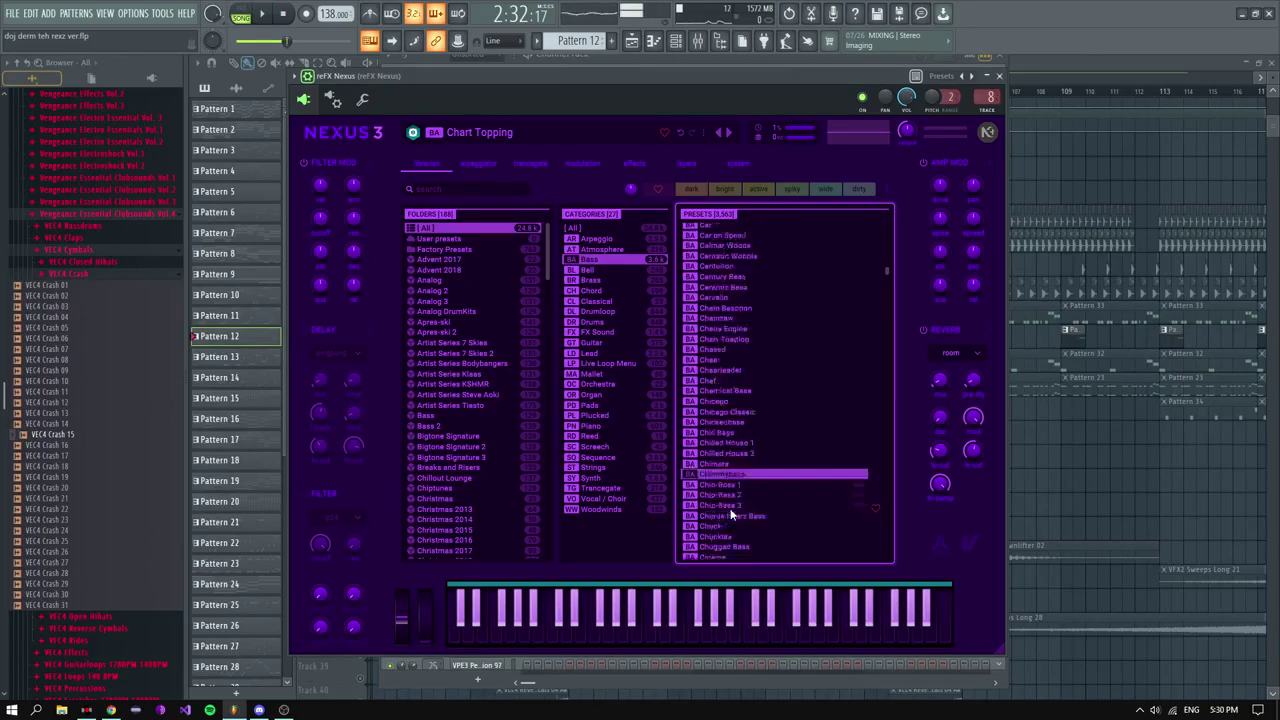
{"action": "left_click", "coordinate": [722, 513]}
{"action": "key", "text": "space"}
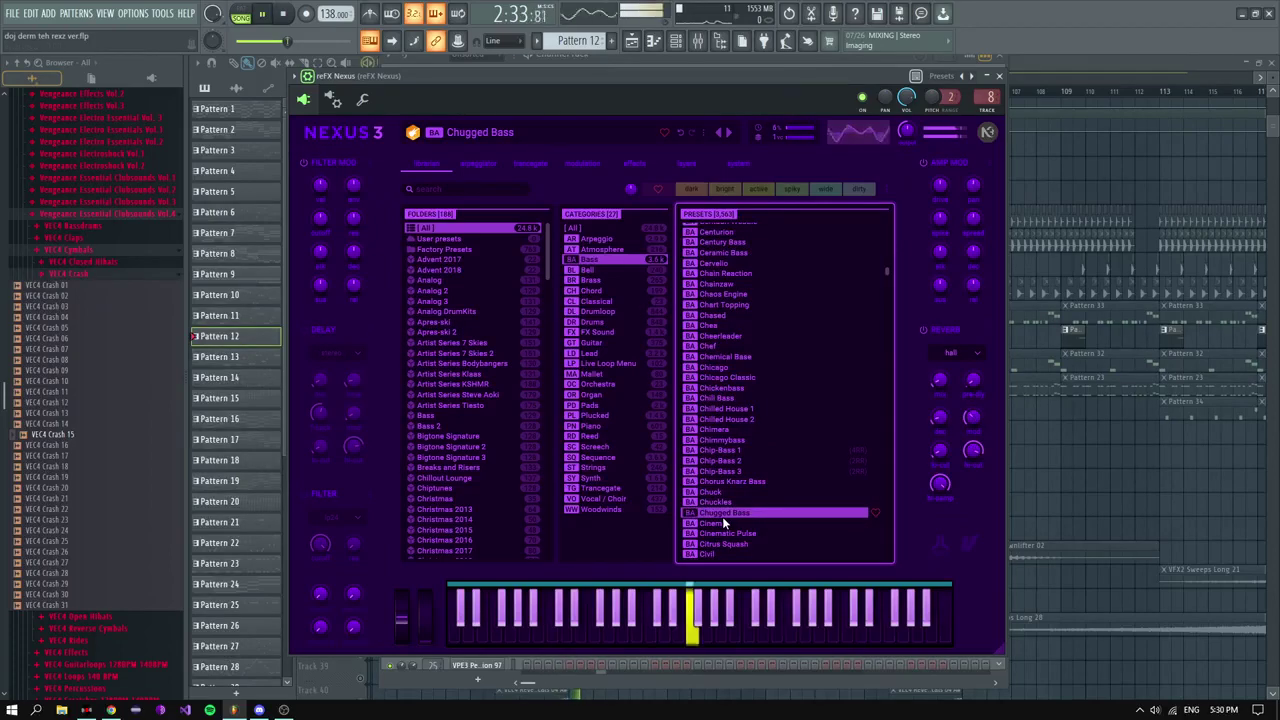
Step: Add a second Fruity parametric EQ 2 to the reFX Nexus mixer track and move it to the first effect slot
{"action": "key", "text": "F9"}
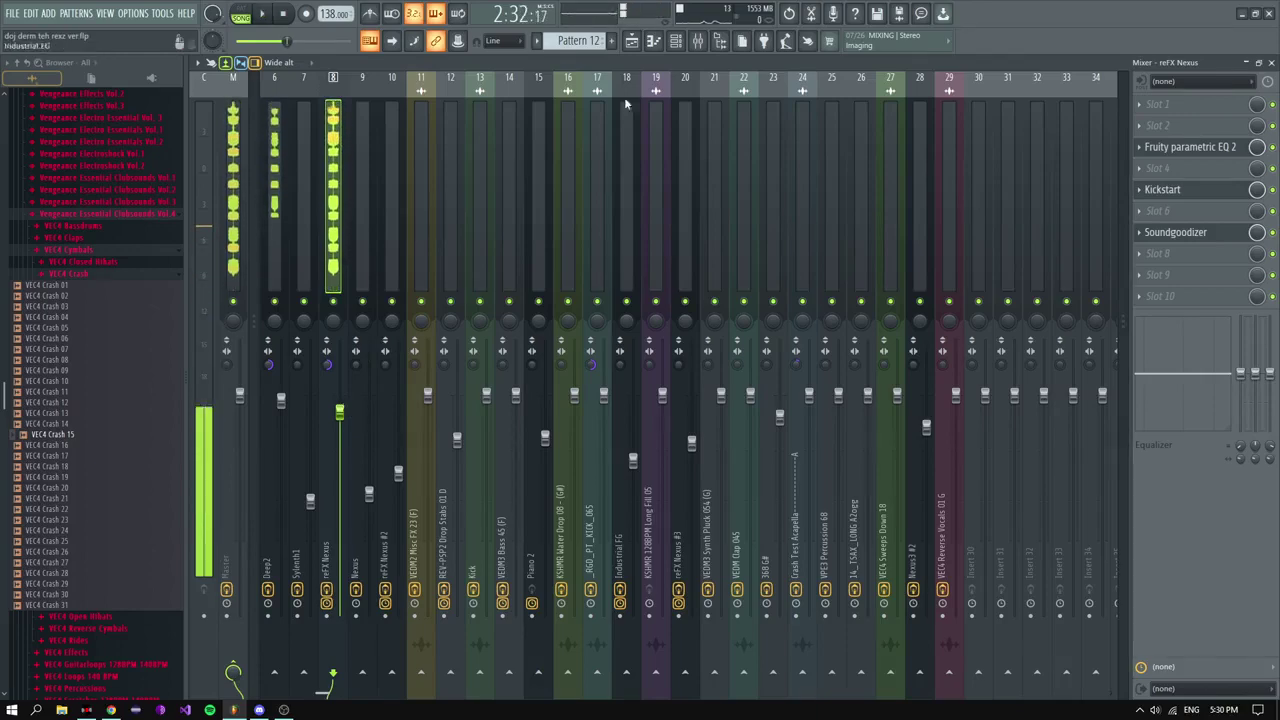
{"action": "left_click_drag", "start_coordinate": [1187, 148], "coordinate": [1187, 127]}
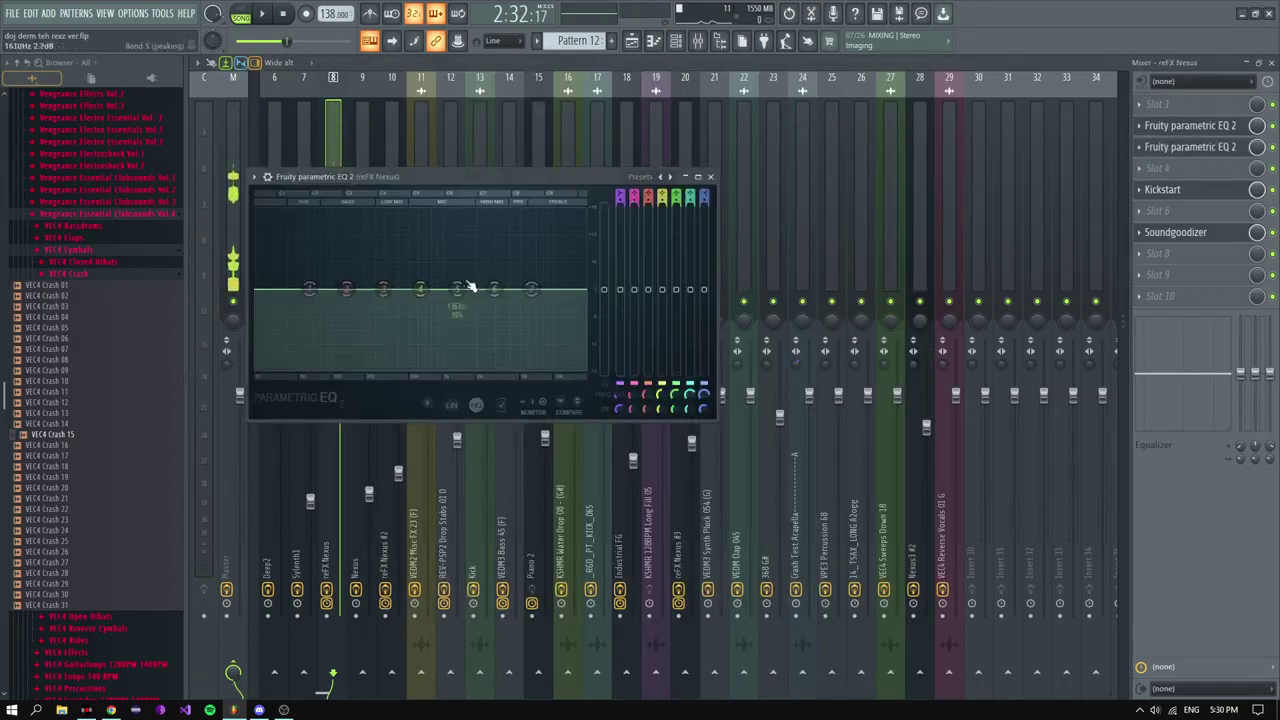
{"action": "scroll", "coordinate": [1170, 152], "scroll_direction": "up", "scroll_amount": 2}
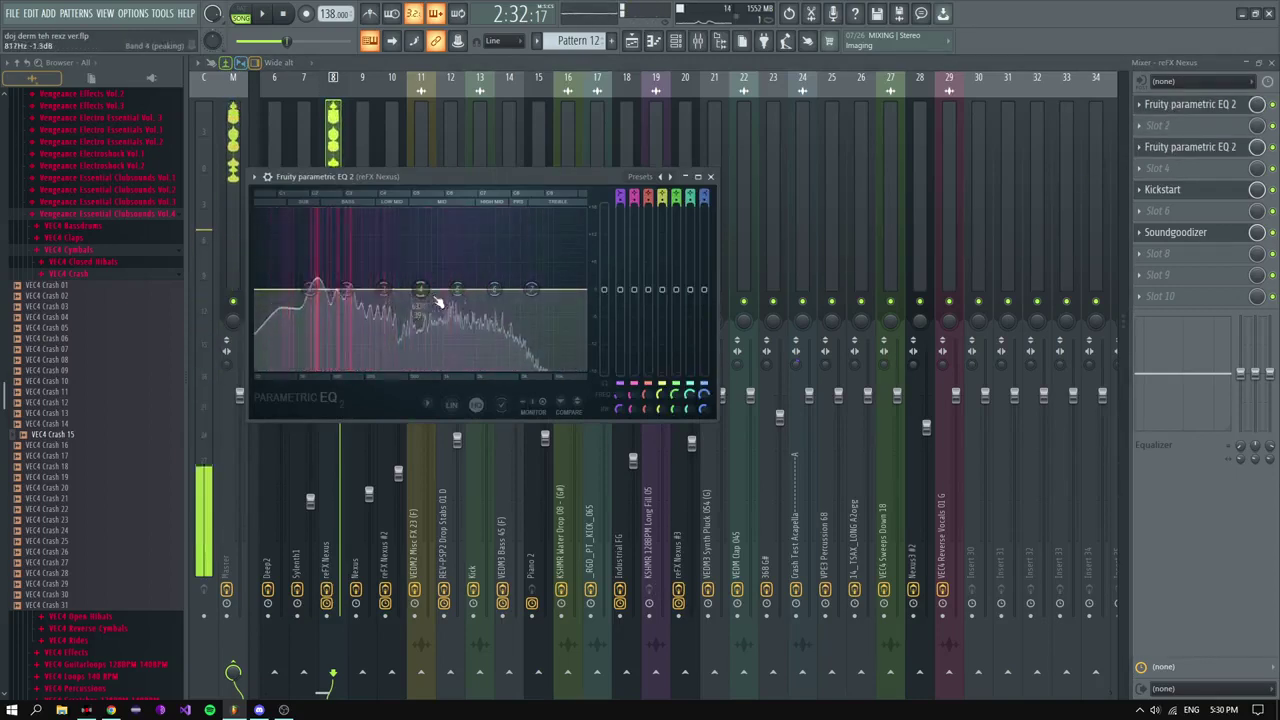
Step: On the new reFX Nexus EQ, cut band 2 to about -8.5 dB near 353 Hz and dip band 6 slightly in the high mids
{"action": "left_click_drag", "start_coordinate": [345, 290], "coordinate": [348, 306]}
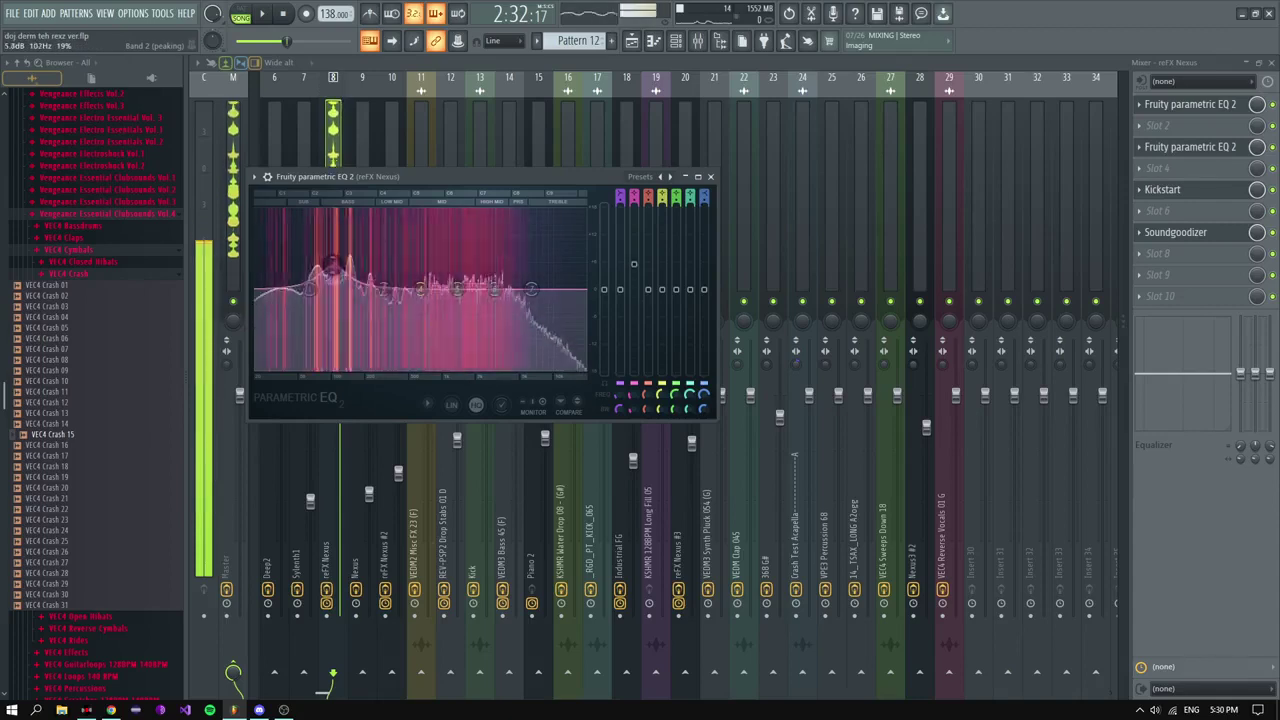
{"action": "left_click_drag", "start_coordinate": [369, 347], "coordinate": [415, 366]}
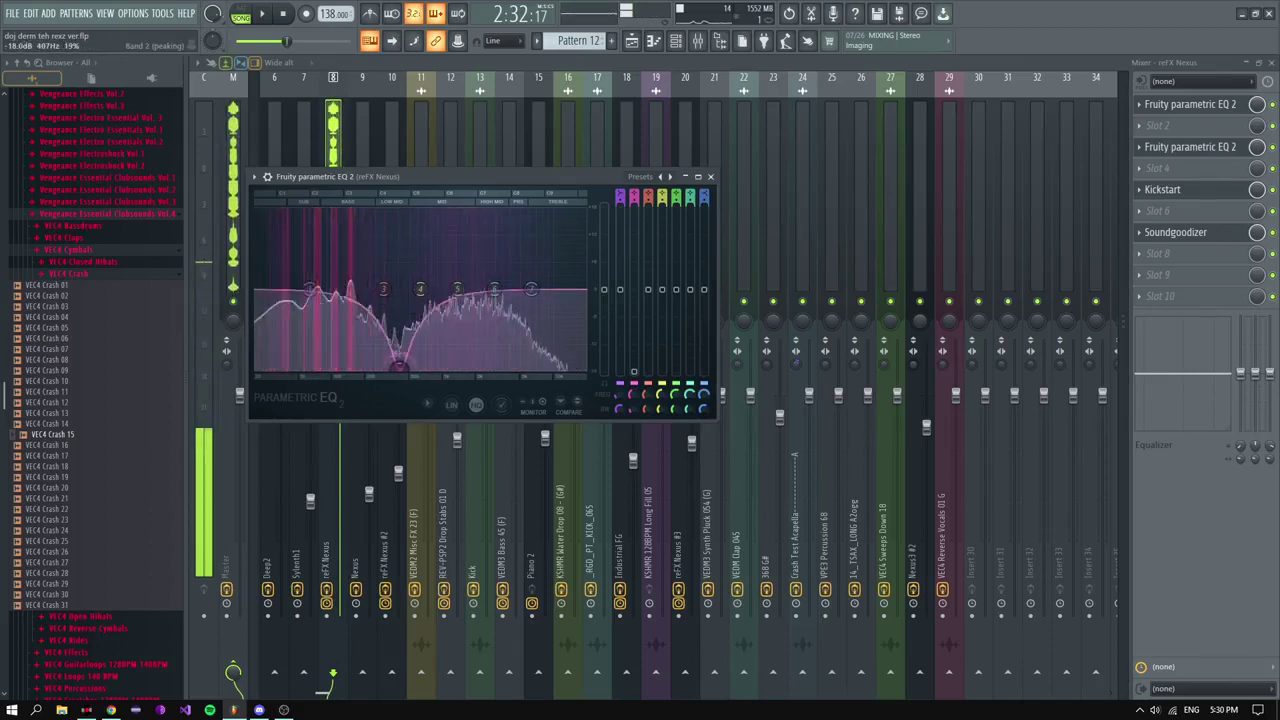
{"action": "left_click_drag", "start_coordinate": [392, 366], "coordinate": [380, 314]}
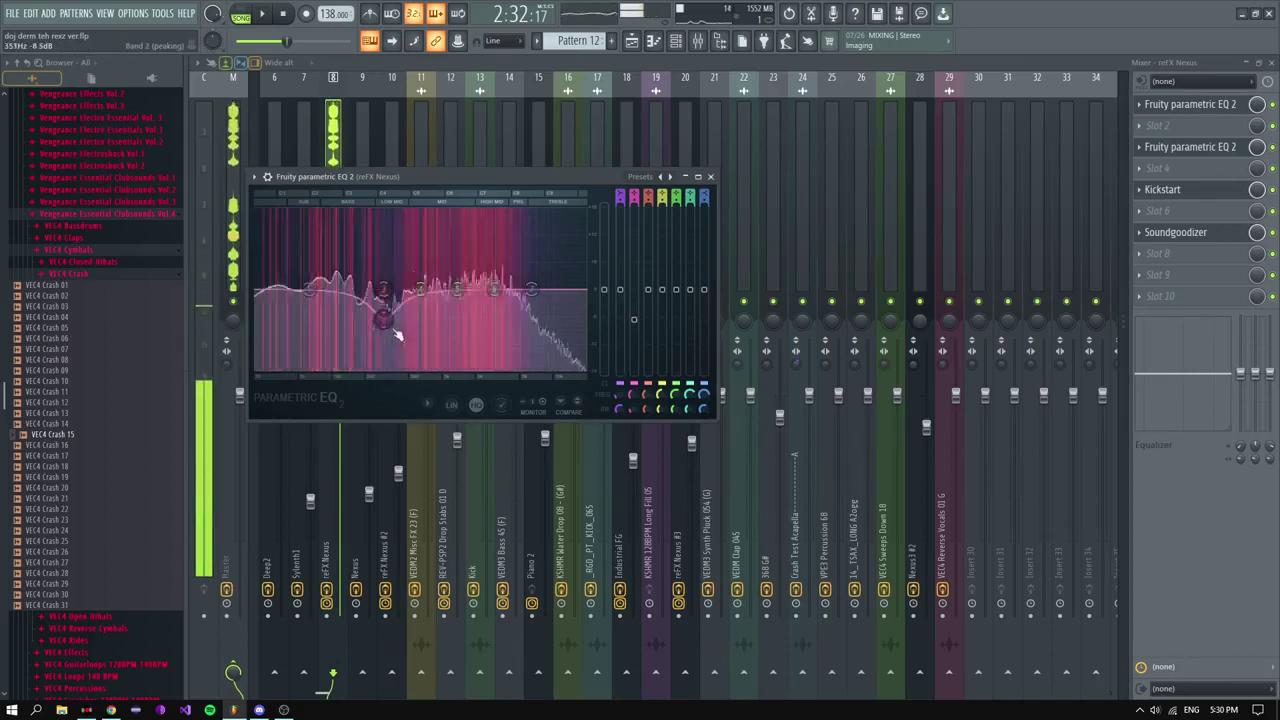
{"action": "left_click_drag", "start_coordinate": [495, 298], "coordinate": [478, 307]}
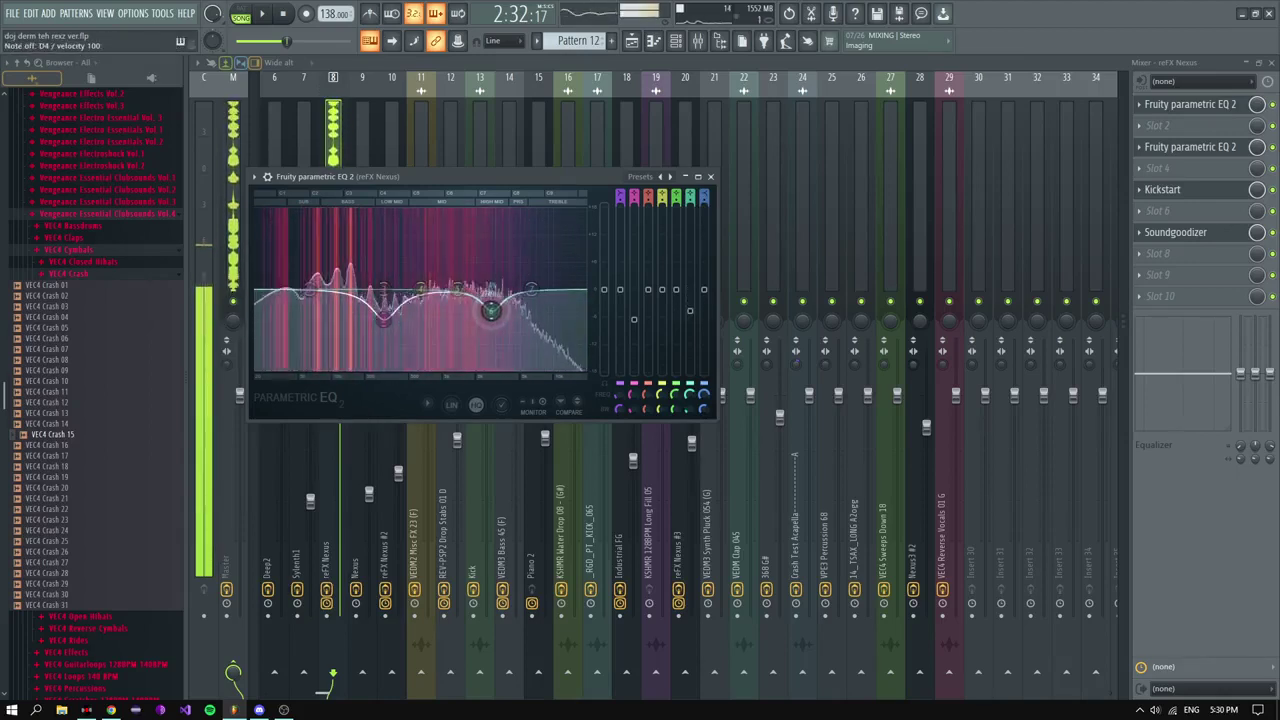
Step: Play the arrangement from the bar 89 section to about bar 113 and examine the playlist's patterns, drums and effects up to the final section
{"action": "left_click", "coordinate": [640, 41]}
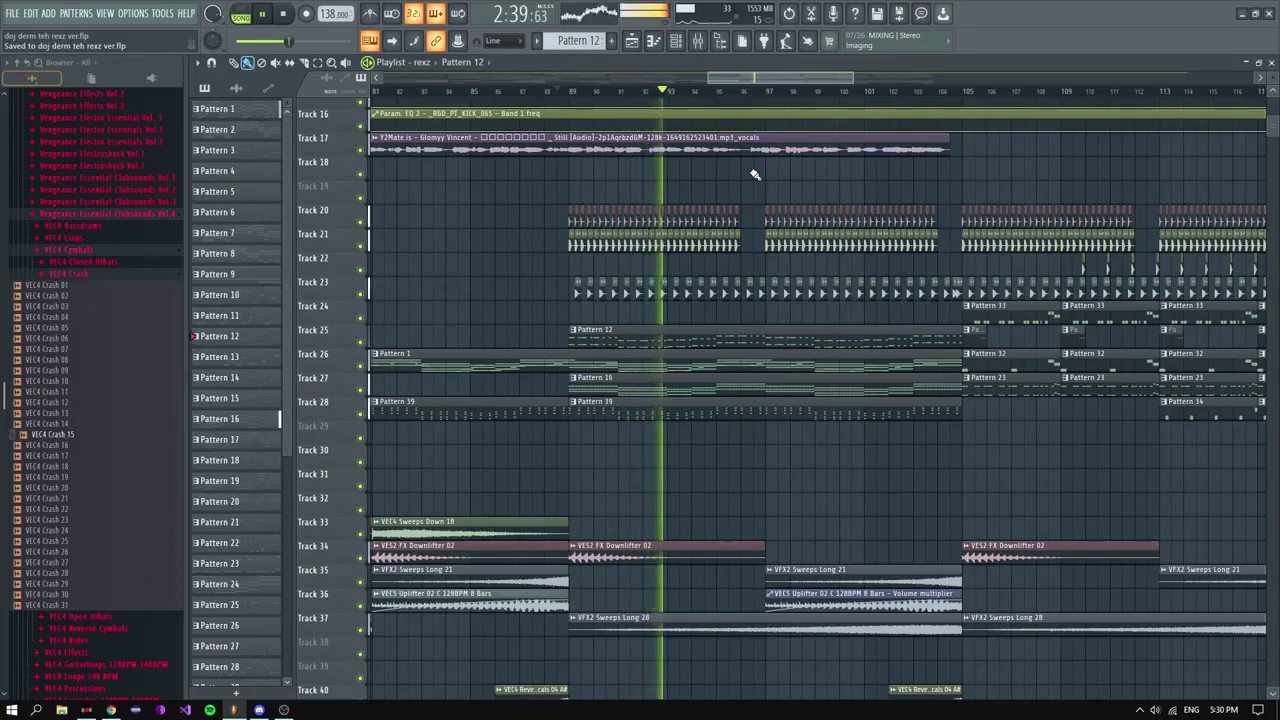
{"action": "scroll", "coordinate": [753, 180], "scroll_direction": "down", "scroll_amount": 2}
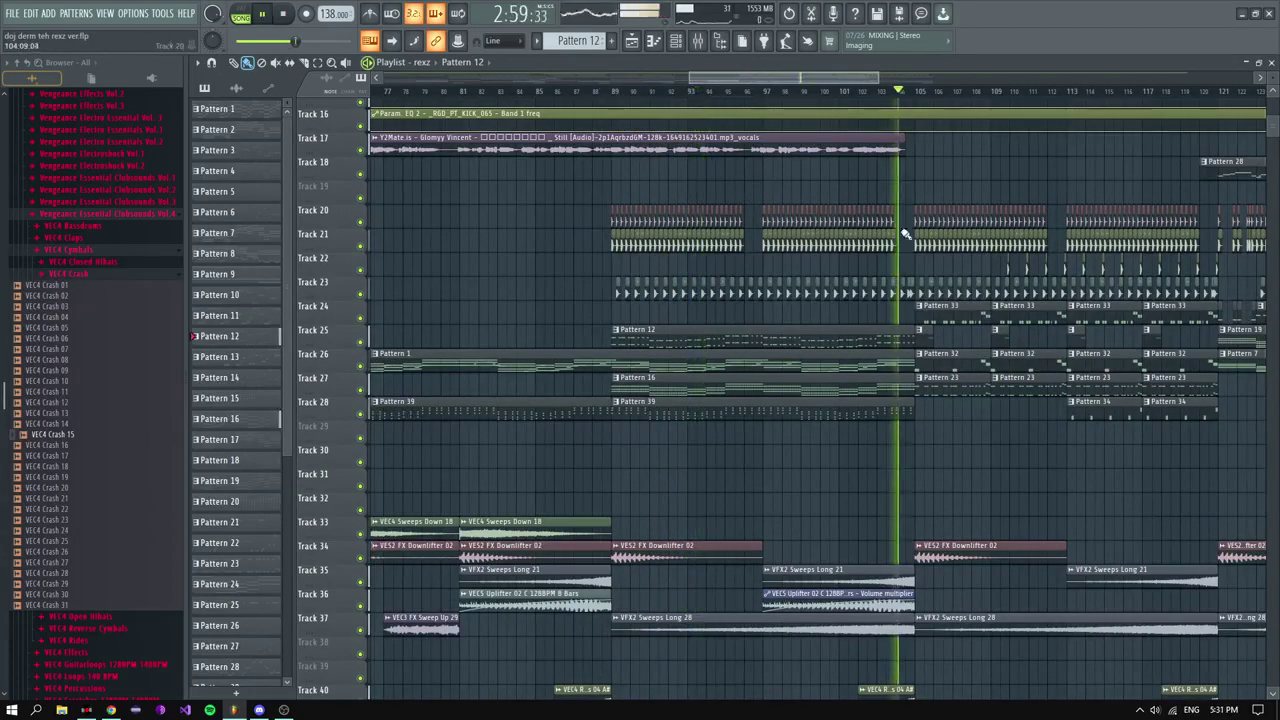
{"action": "scroll", "coordinate": [905, 234], "scroll_direction": "down", "scroll_amount": 3}
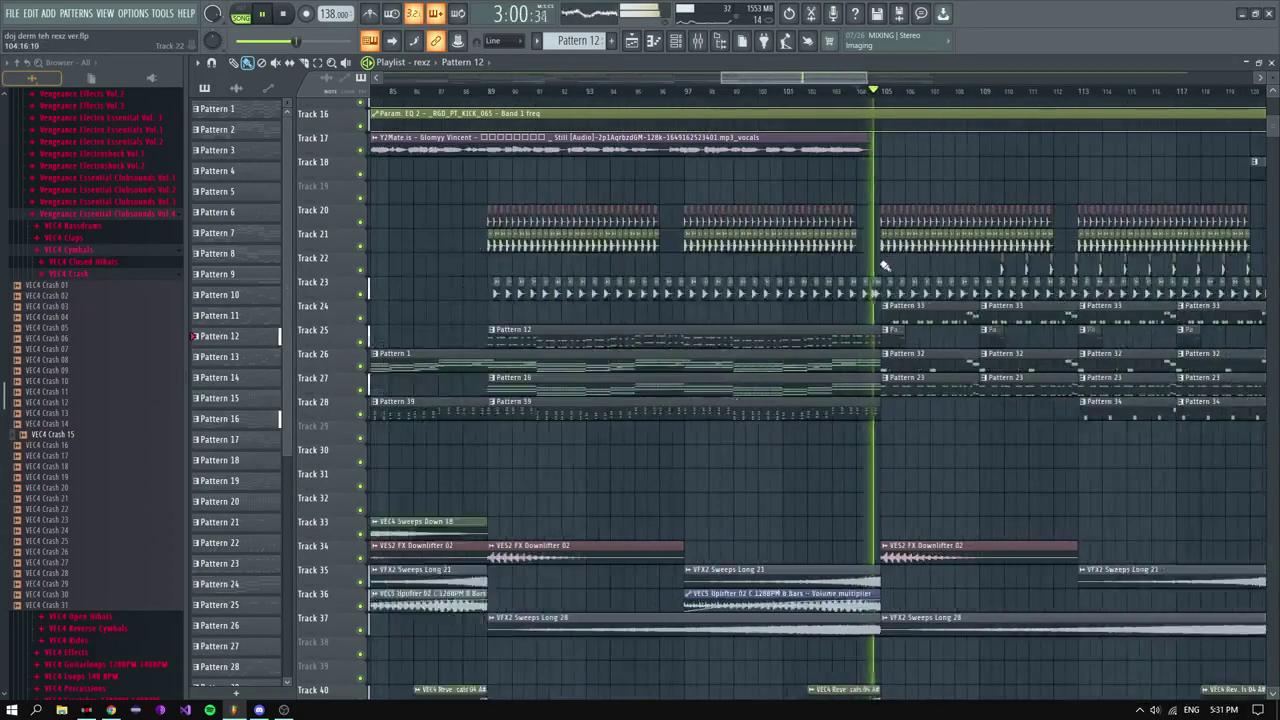
{"action": "scroll", "coordinate": [905, 298], "scroll_direction": "up", "scroll_amount": 1}
{"action": "scroll", "coordinate": [904, 300], "scroll_direction": "up", "scroll_amount": 1}
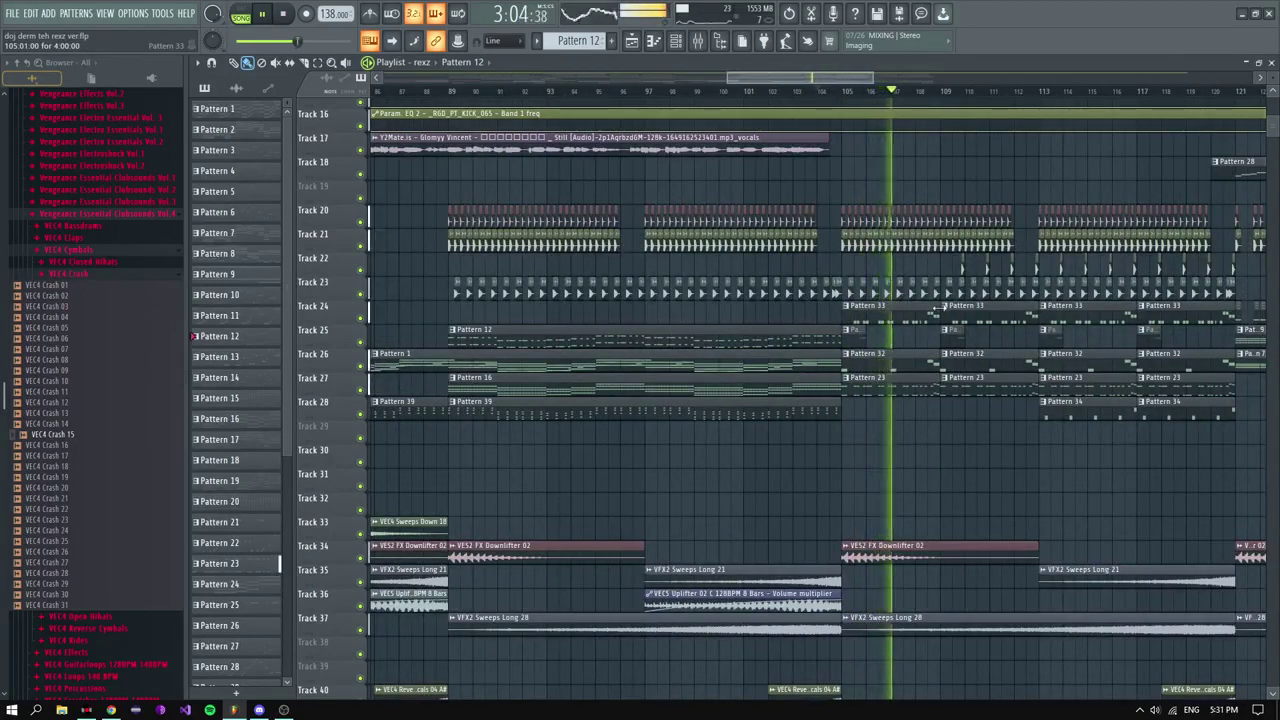
{"action": "scroll", "coordinate": [903, 300], "scroll_direction": "up", "scroll_amount": 3}
{"action": "scroll", "coordinate": [971, 333], "scroll_direction": "up", "scroll_amount": 3}
{"action": "scroll", "coordinate": [974, 329], "scroll_direction": "down", "scroll_amount": 3}
{"action": "scroll", "coordinate": [970, 326], "scroll_direction": "up", "scroll_amount": 3}
{"action": "scroll", "coordinate": [862, 304], "scroll_direction": "down", "scroll_amount": 4}
{"action": "scroll", "coordinate": [860, 304], "scroll_direction": "up", "scroll_amount": 4}
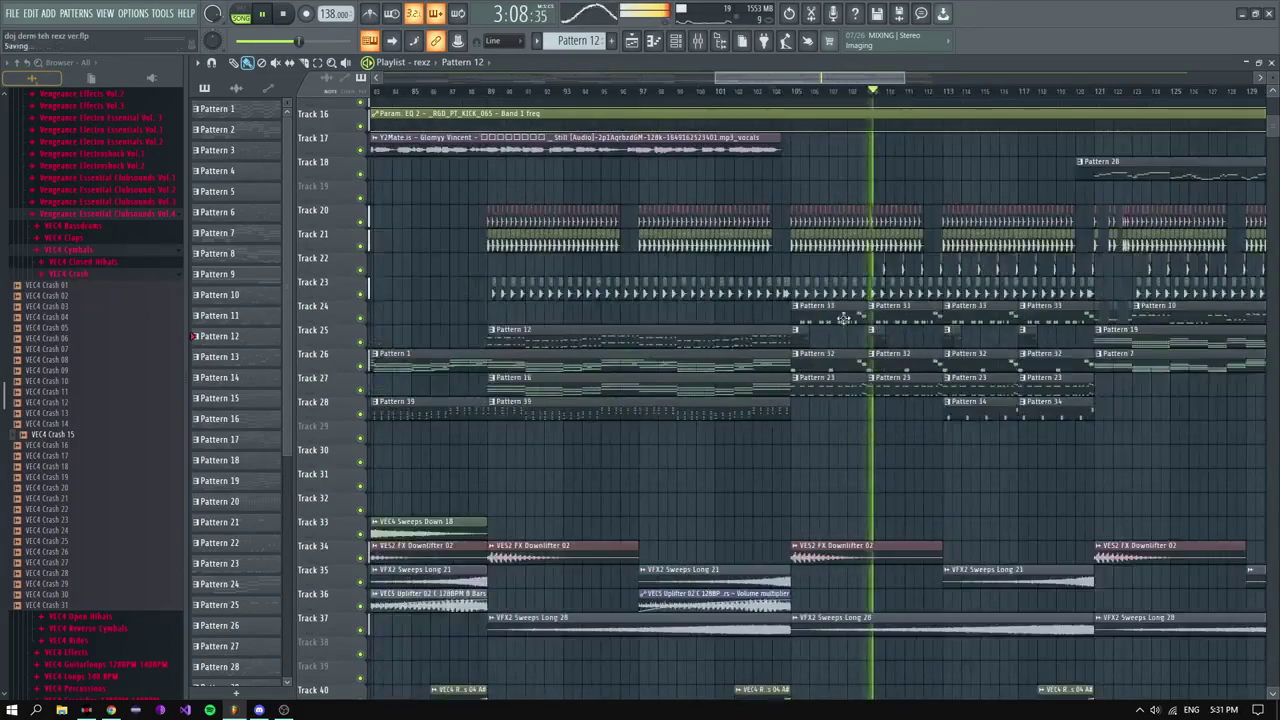
{"action": "scroll", "coordinate": [888, 322], "scroll_direction": "down", "scroll_amount": 6}
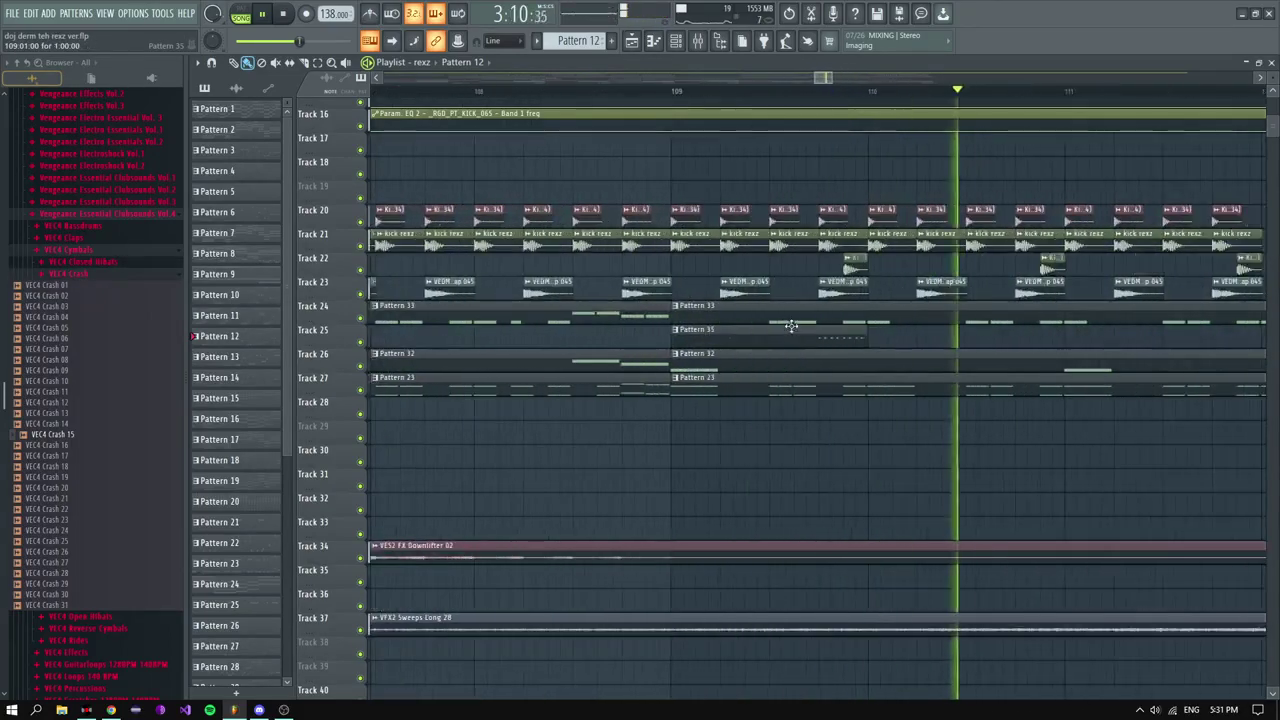
{"action": "scroll", "coordinate": [815, 358], "scroll_direction": "down", "scroll_amount": 3}
{"action": "scroll", "coordinate": [866, 480], "scroll_direction": "down", "scroll_amount": 3}
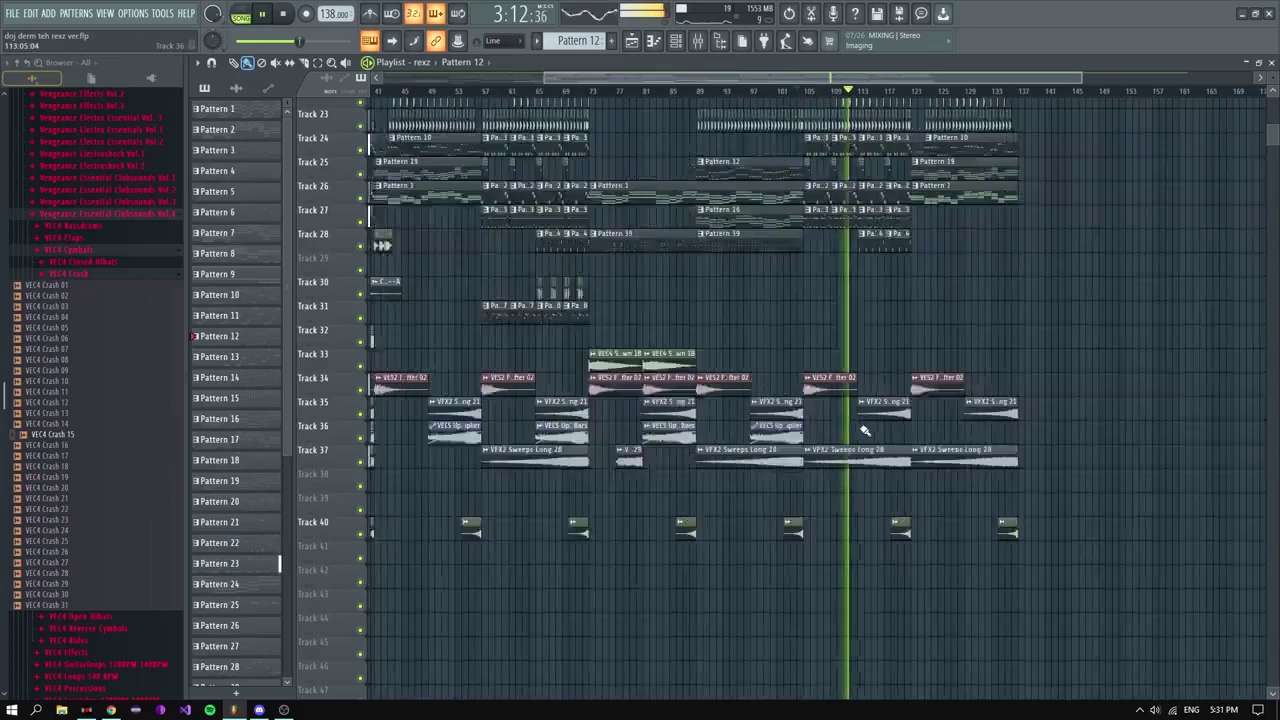
{"action": "scroll", "coordinate": [857, 434], "scroll_direction": "up", "scroll_amount": 3}
{"action": "scroll", "coordinate": [857, 434], "scroll_direction": "down", "scroll_amount": 2}
{"action": "scroll", "coordinate": [897, 292], "scroll_direction": "up", "scroll_amount": 7}
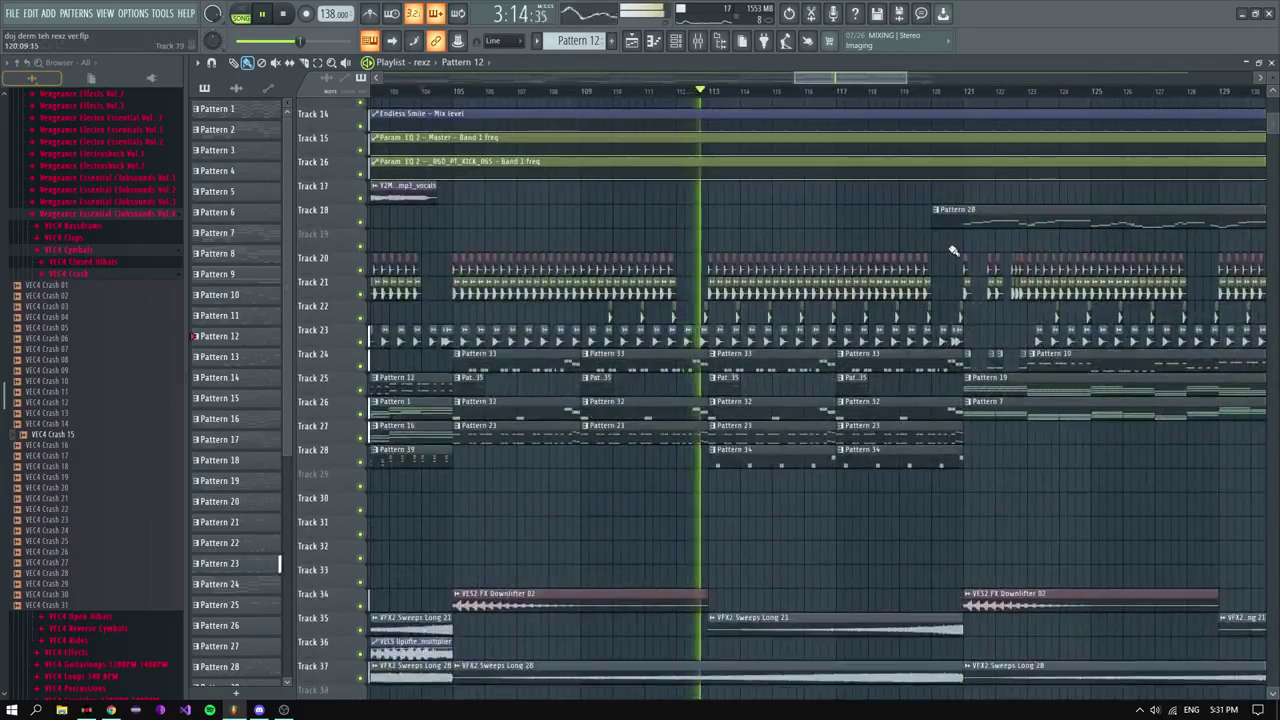
{"action": "scroll", "coordinate": [910, 249], "scroll_direction": "down", "scroll_amount": 5}
{"action": "scroll", "coordinate": [933, 217], "scroll_direction": "up", "scroll_amount": 4}
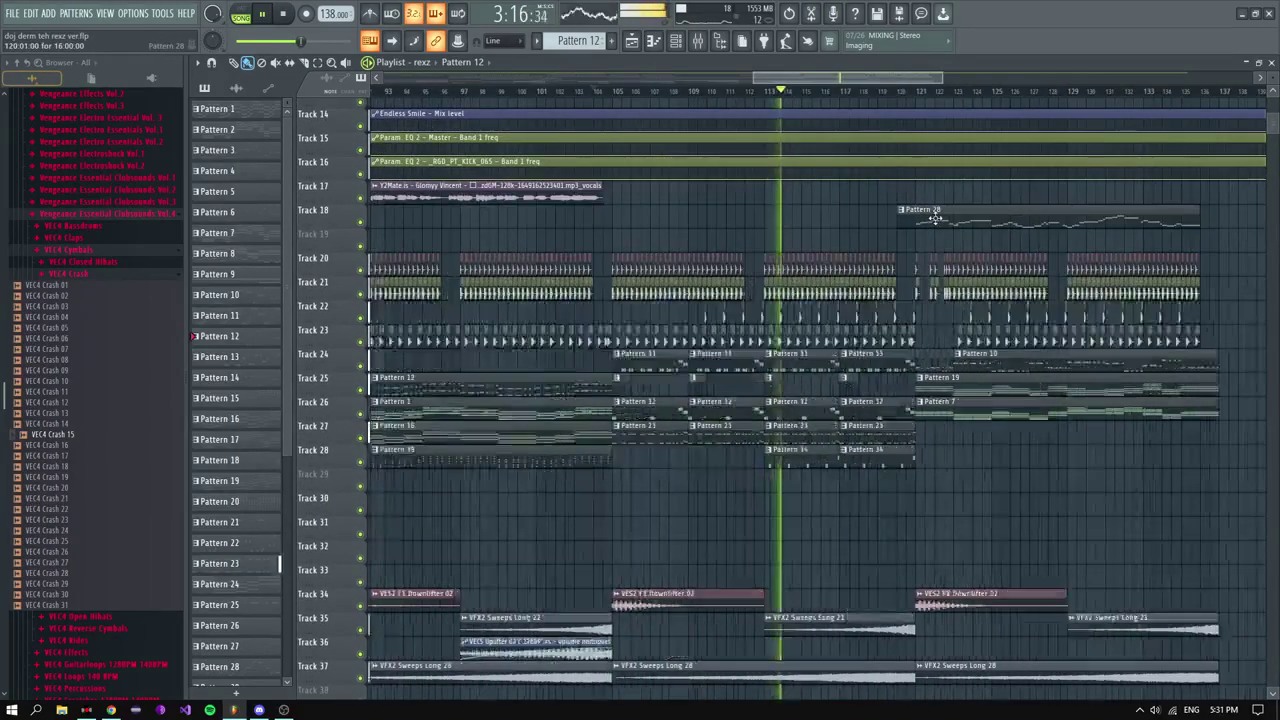
Step: View the Nexus3 melody of Pattern 28 in the piano roll and go back to the playlist
{"action": "double_click", "coordinate": [932, 216]}
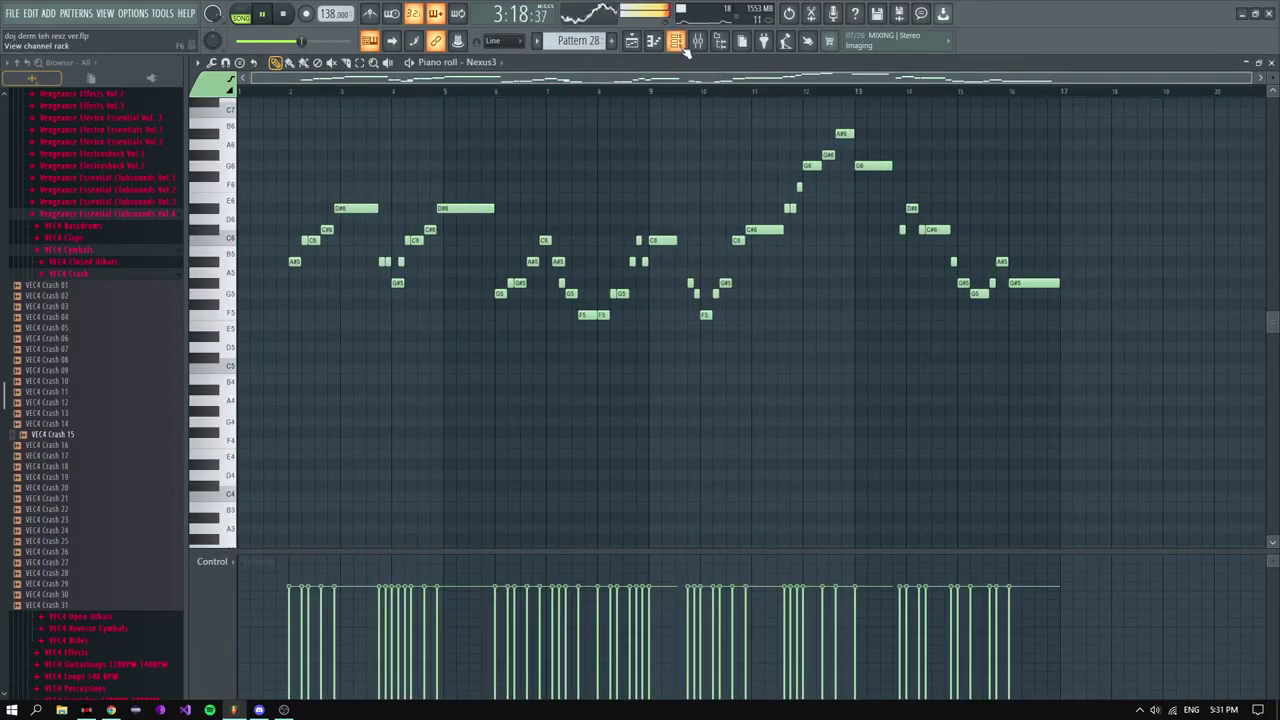
{"action": "left_click", "coordinate": [684, 47]}
{"action": "key", "text": "F6"}
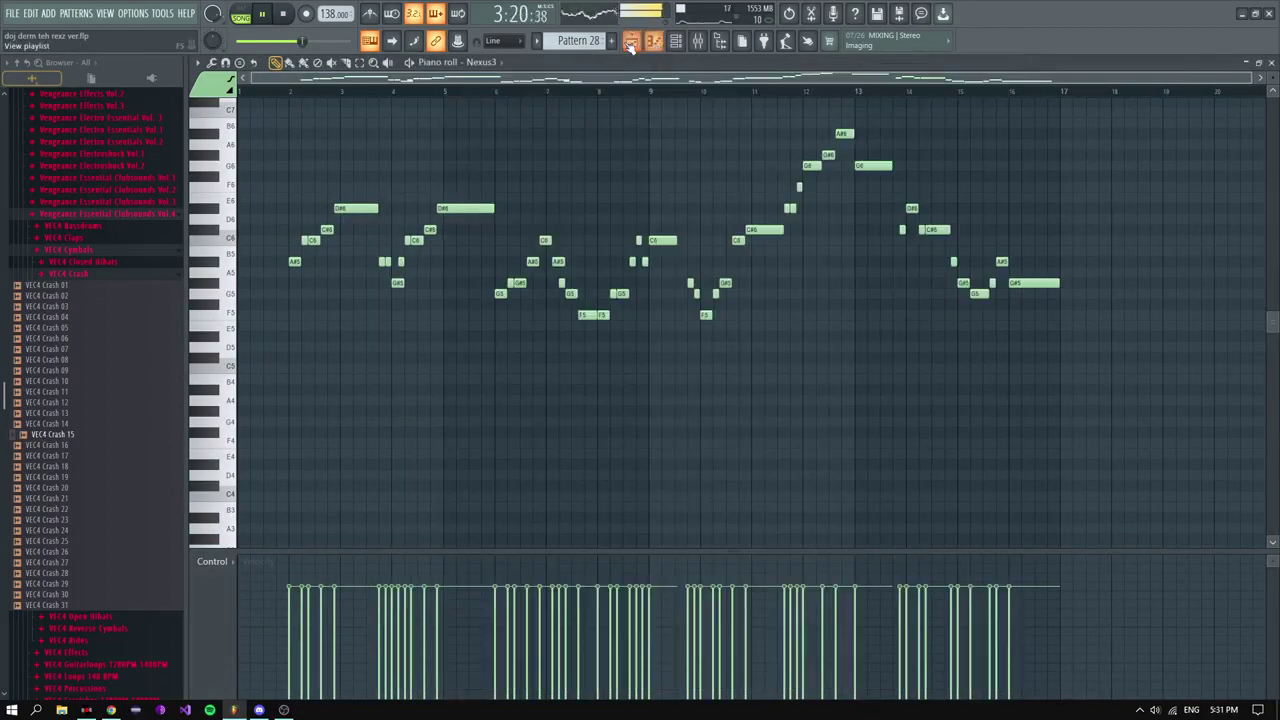
{"action": "left_click", "coordinate": [631, 44]}
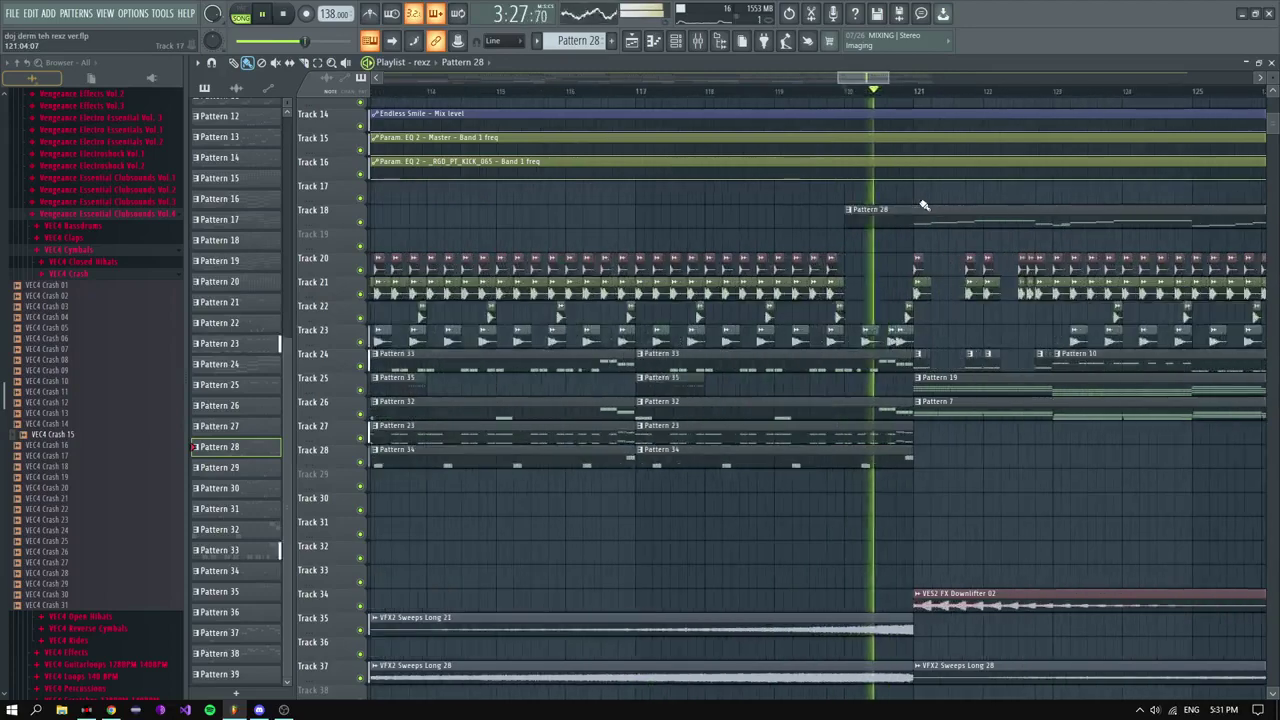
Step: Listen to the section starting at bar 121, stop playback, and audition rack channels for a sound to double the Pattern 28 melody
{"action": "scroll", "coordinate": [918, 250], "scroll_direction": "down", "scroll_amount": 4}
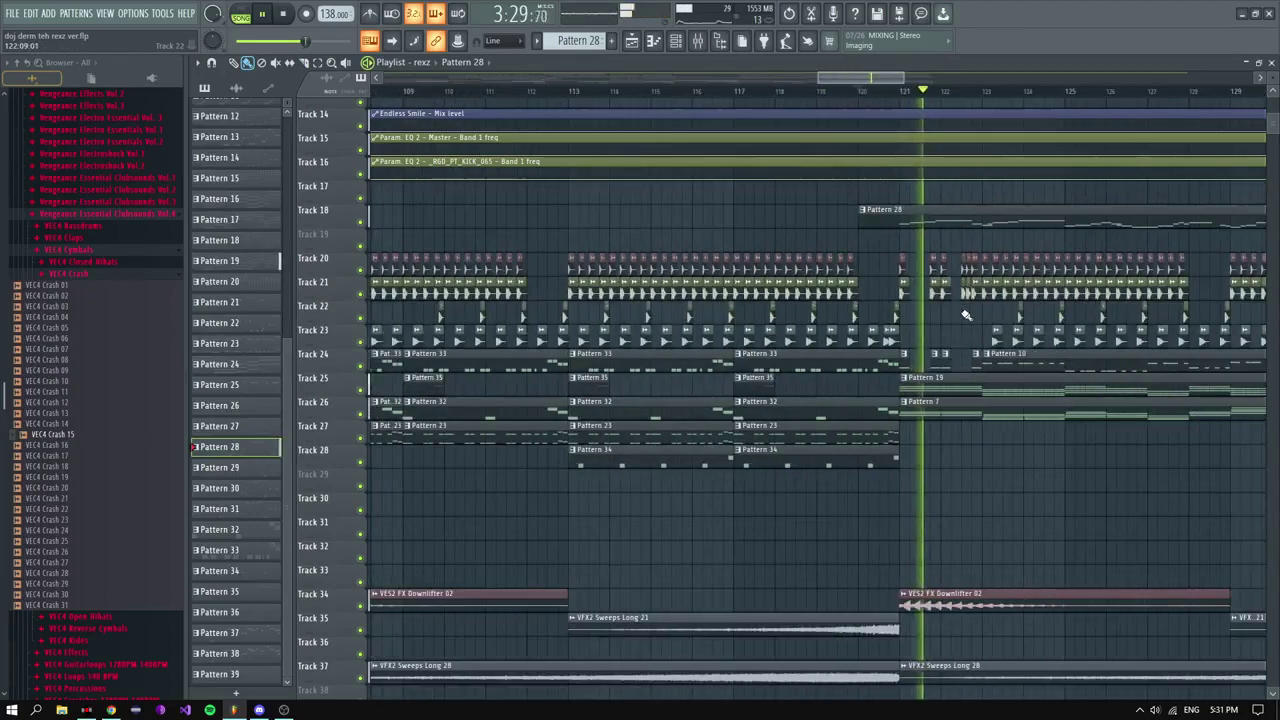
{"action": "key", "text": "F6"}
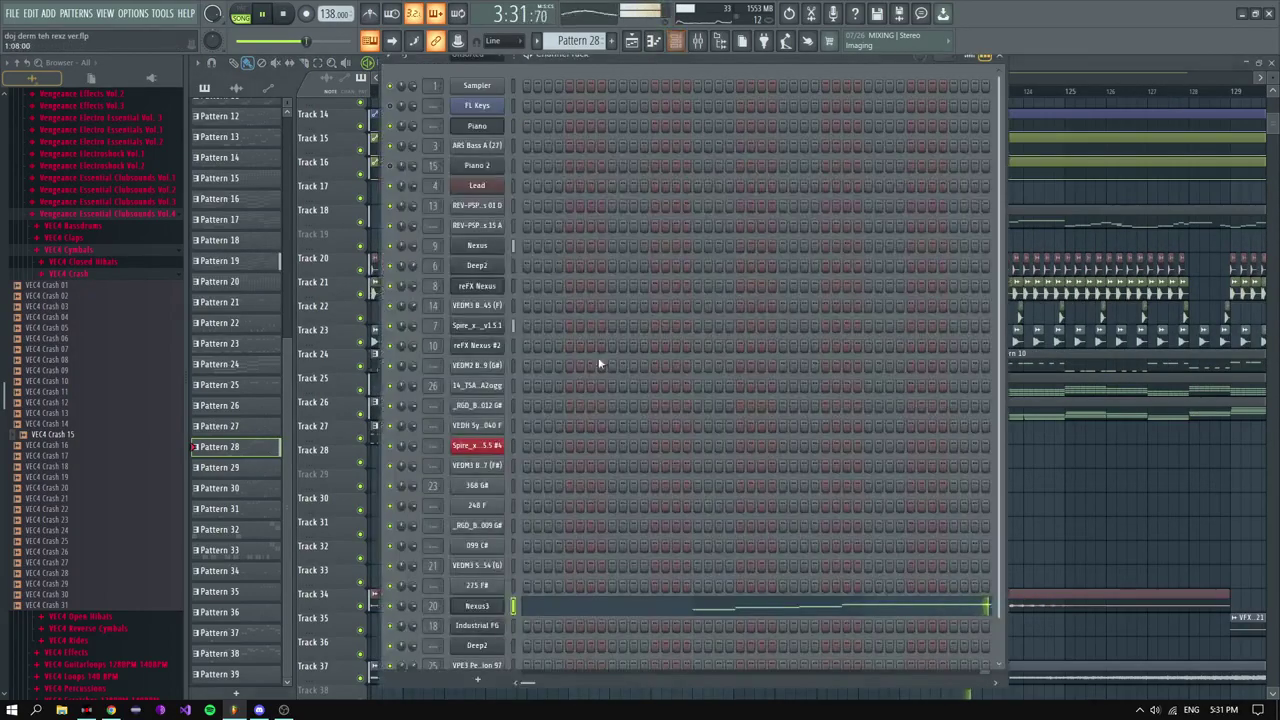
{"action": "key", "text": "space"}
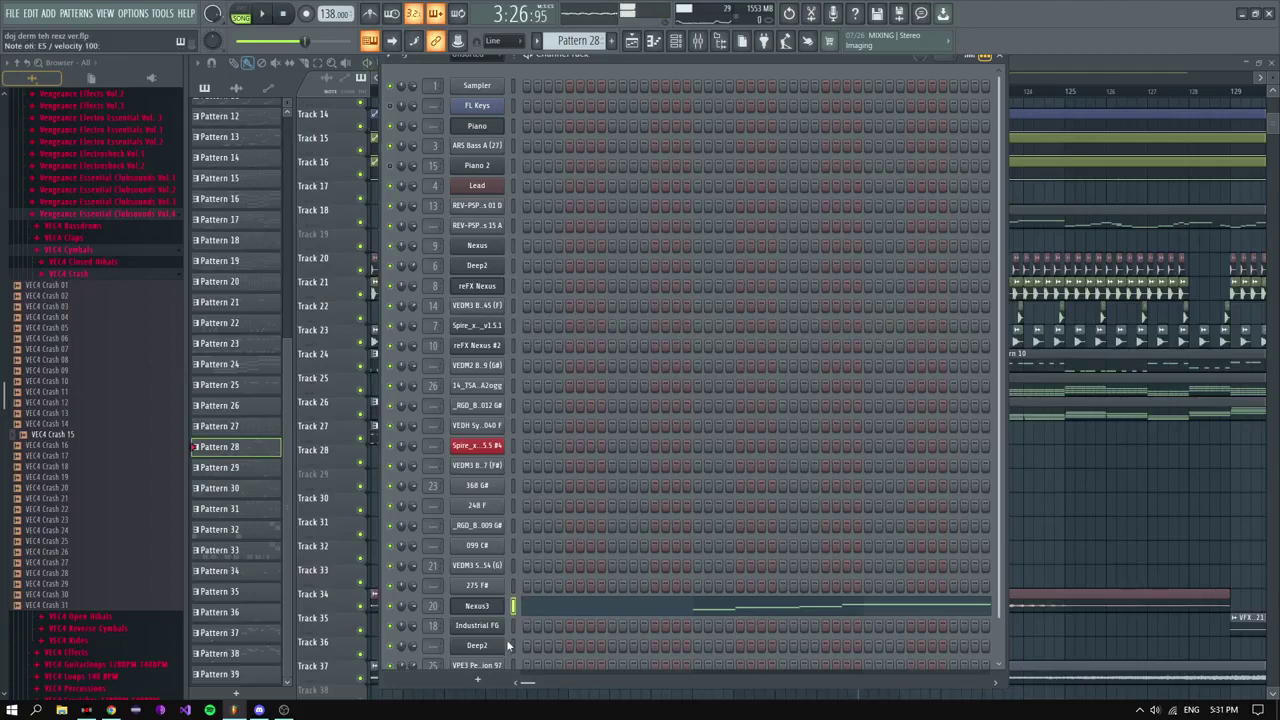
{"action": "scroll", "coordinate": [511, 646], "scroll_direction": "down", "scroll_amount": 2}
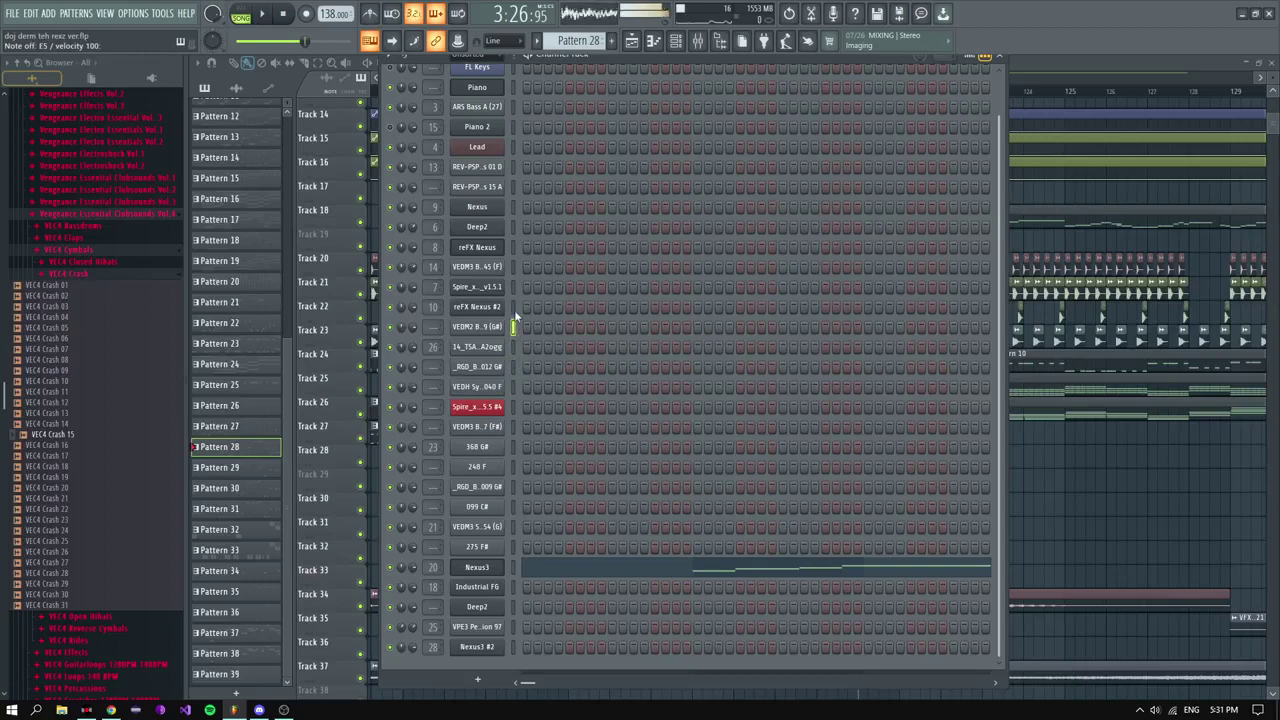
{"action": "left_click", "coordinate": [514, 267]}
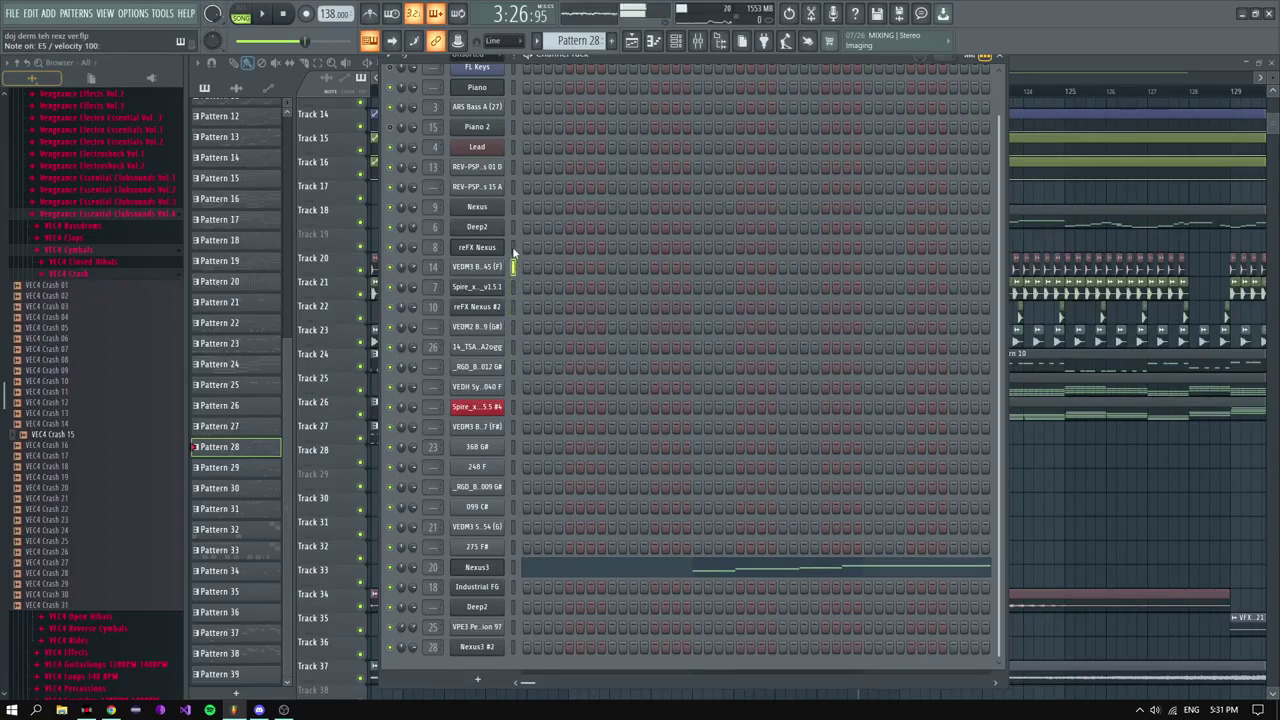
{"action": "left_click", "coordinate": [513, 190]}
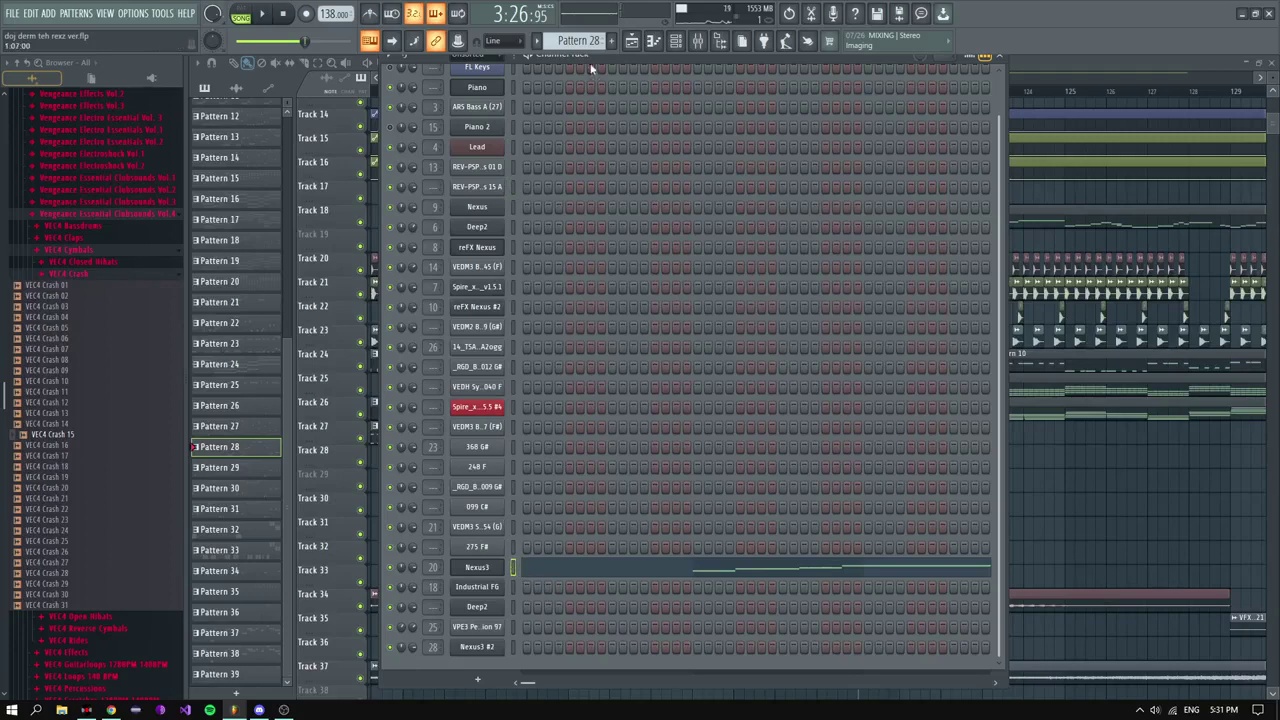
Step: Start the empty Pattern 40 and paste the Pattern 28 melody into its Nexus channel
{"action": "left_click", "coordinate": [611, 41]}
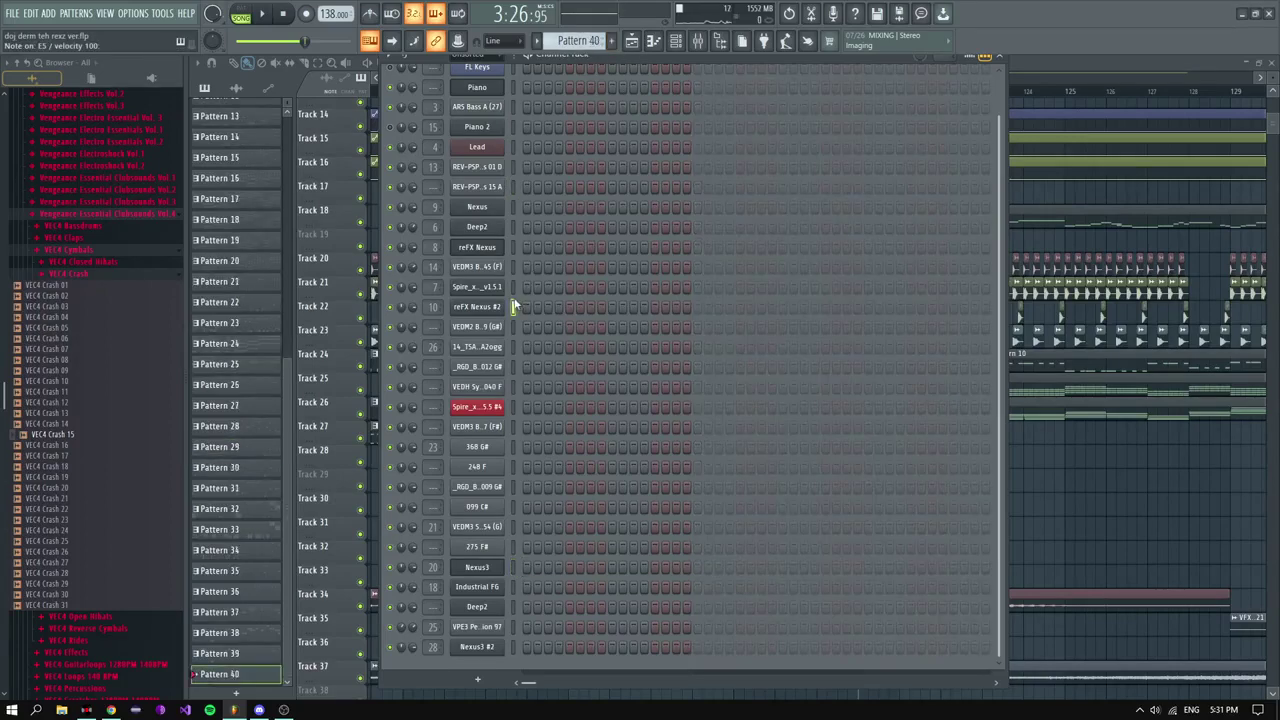
{"action": "left_click", "coordinate": [514, 248]}
{"action": "key", "text": "ctrl+v"}
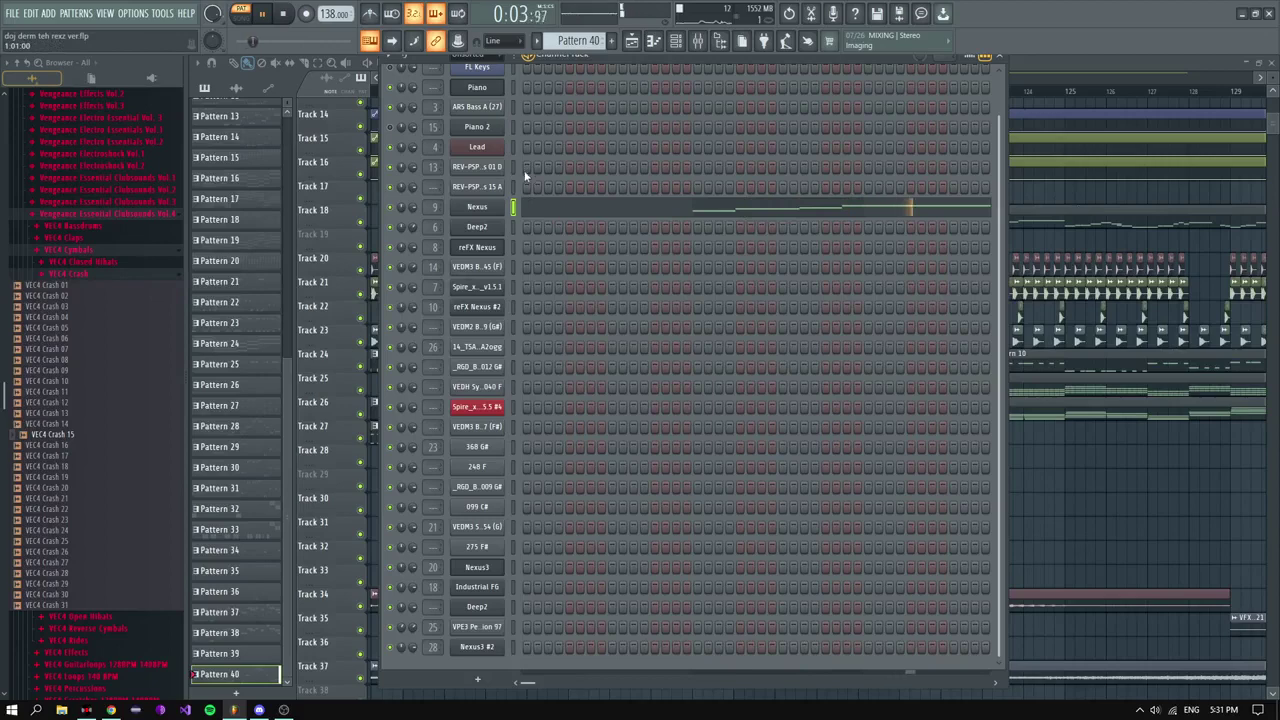
Step: Move the melody in Pattern 40 from the Nexus channel to the Piano channel
{"action": "scroll", "coordinate": [518, 144], "scroll_direction": "up", "scroll_amount": 2}
{"action": "left_click", "coordinate": [513, 127]}
{"action": "key", "text": "space"}
{"action": "key", "text": "ctrl+x"}
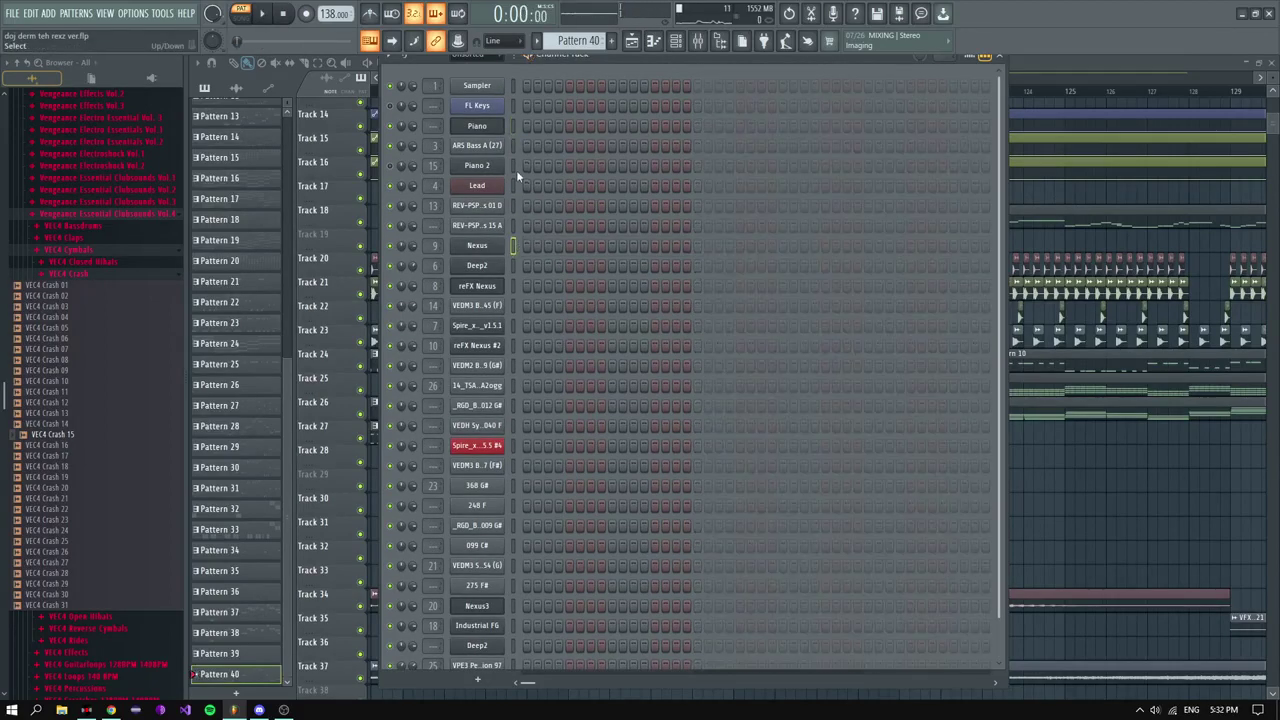
{"action": "left_click", "coordinate": [511, 125]}
{"action": "key", "text": "ctrl+v"}
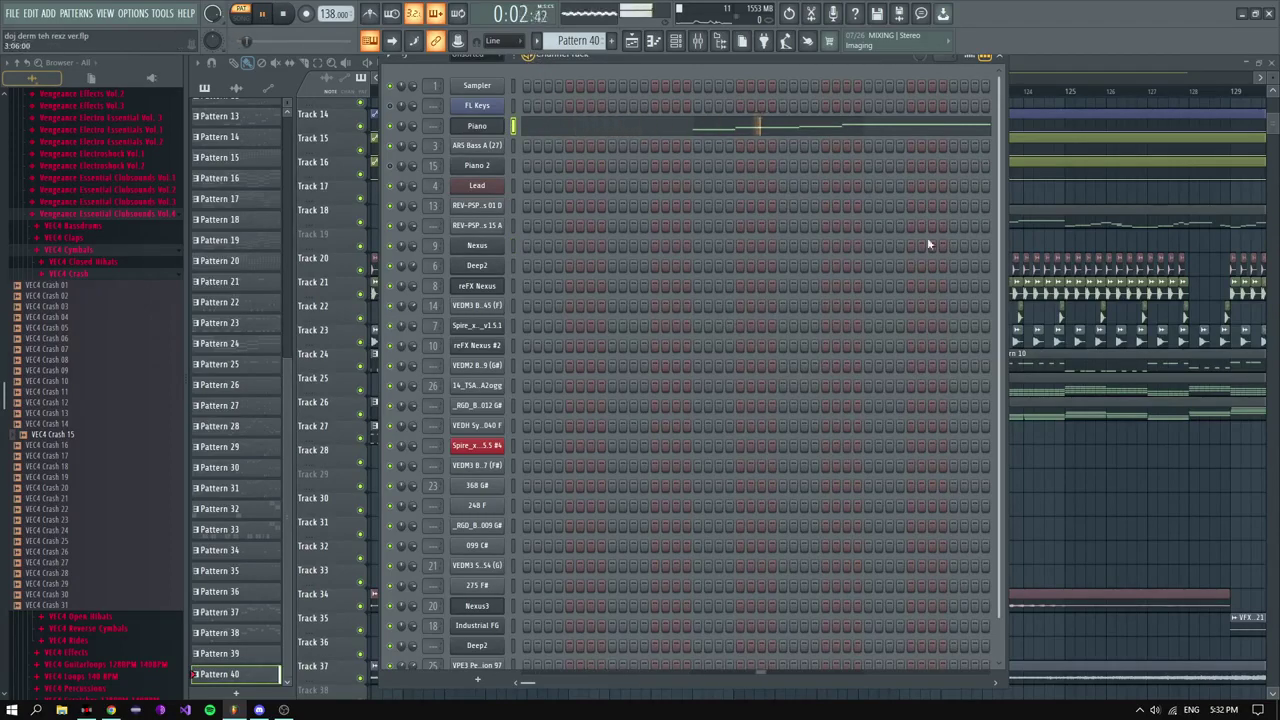
Step: Place Pattern 40 on Track 17 at bar 120, directly above the Pattern 28 clip
{"action": "key", "text": "F6"}
{"action": "left_click", "coordinate": [859, 193]}
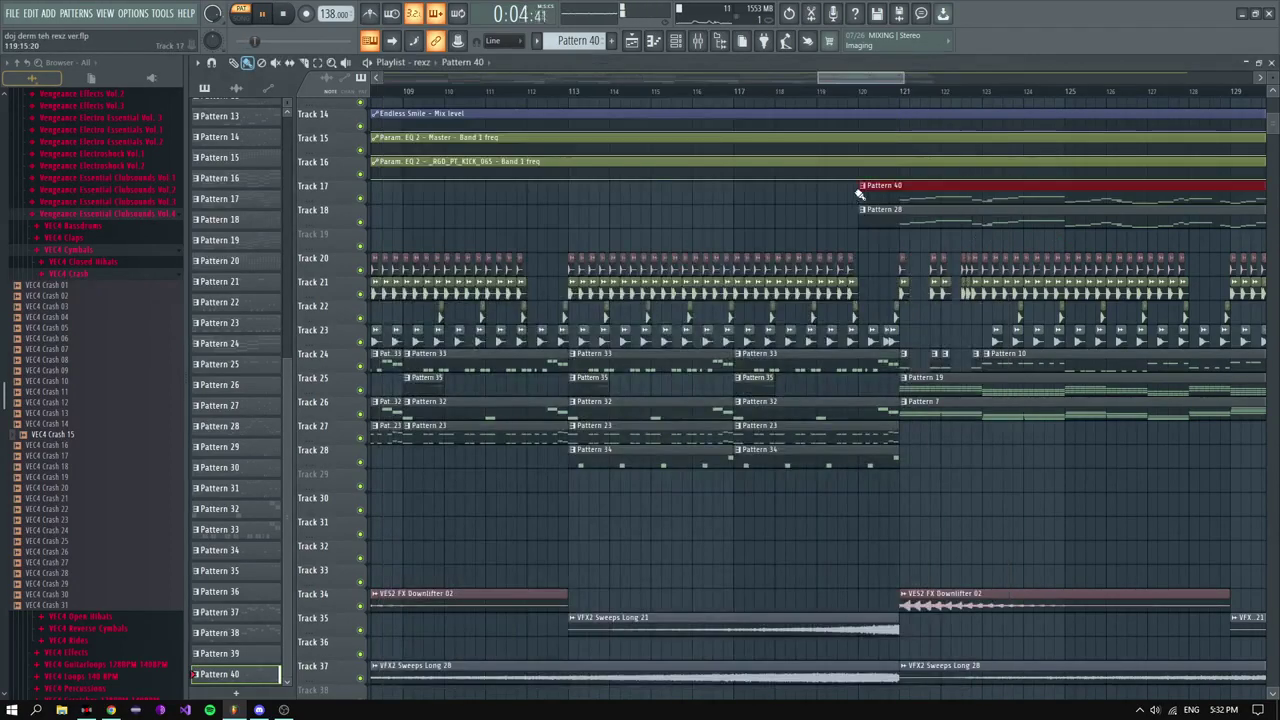
Step: Play the song from just before bar 121 to check the doubled melody, and save the project
{"action": "left_click", "coordinate": [890, 96]}
{"action": "scroll", "coordinate": [903, 194], "scroll_direction": "down", "scroll_amount": 4}
{"action": "scroll", "coordinate": [904, 212], "scroll_direction": "up", "scroll_amount": 5}
{"action": "scroll", "coordinate": [904, 215], "scroll_direction": "down", "scroll_amount": 2}
{"action": "key", "text": "ctrl+s"}
{"action": "scroll", "coordinate": [903, 213], "scroll_direction": "up", "scroll_amount": 4}
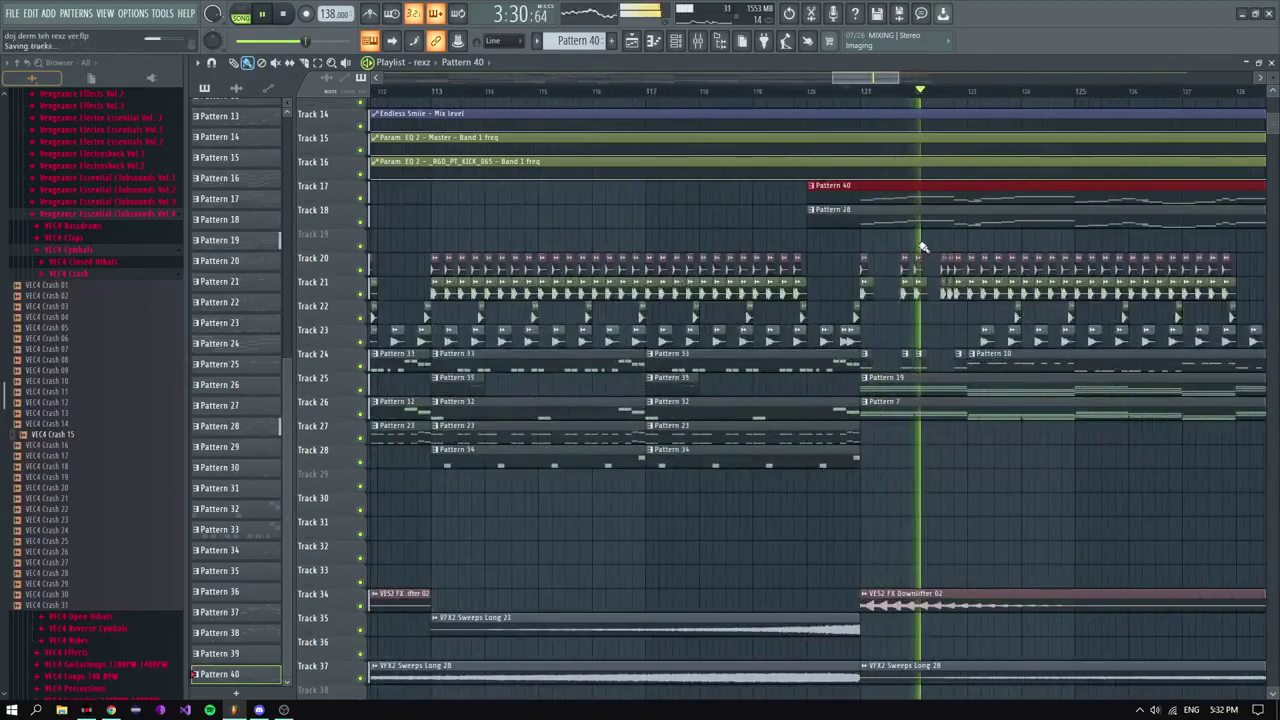
Step: Add another Pattern 39 clip on Track 28 starting at bar 121, spanning 16 bars under Pattern 7
{"action": "scroll", "coordinate": [900, 252], "scroll_direction": "down", "scroll_amount": 4}
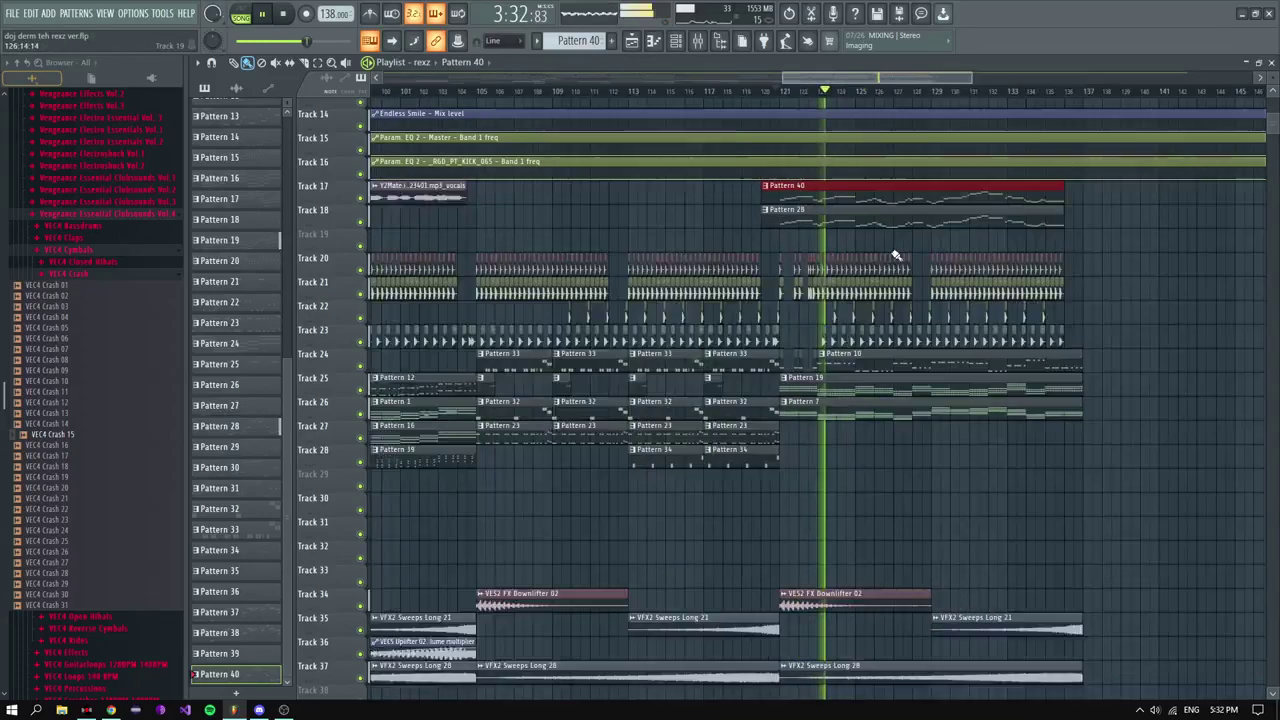
{"action": "scroll", "coordinate": [688, 412], "scroll_direction": "down", "scroll_amount": 3}
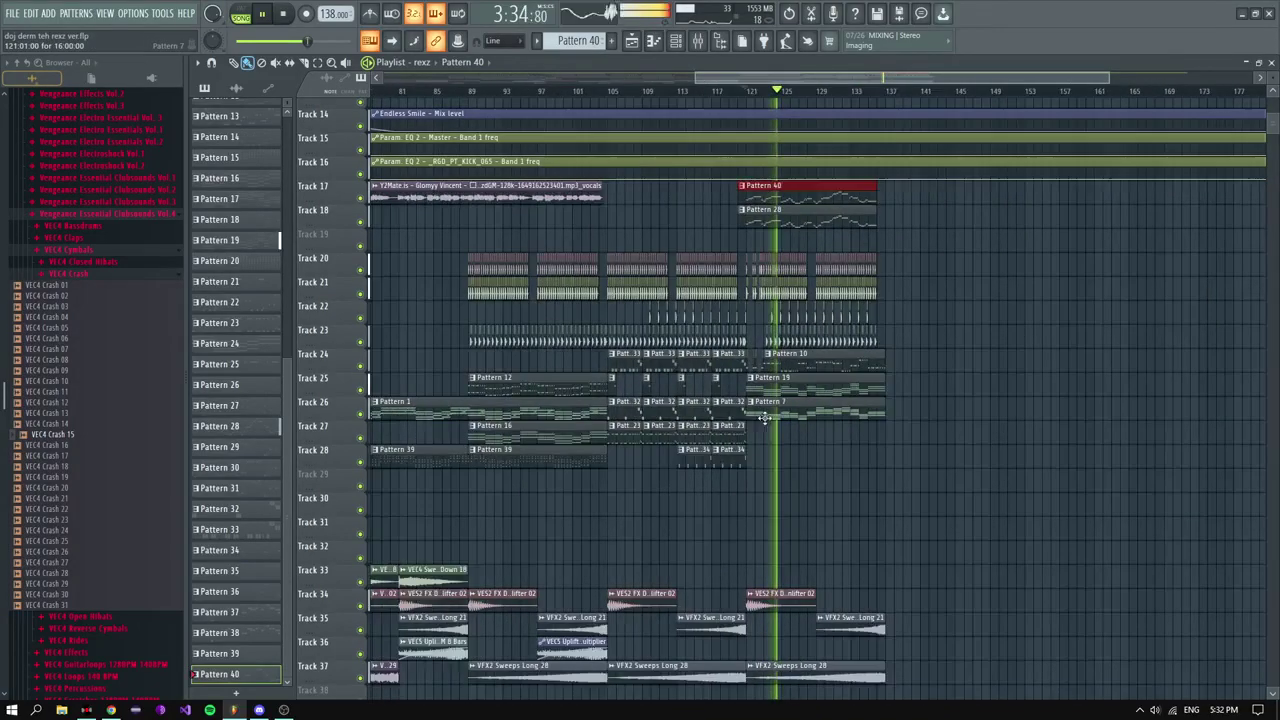
{"action": "scroll", "coordinate": [866, 434], "scroll_direction": "down", "scroll_amount": 2}
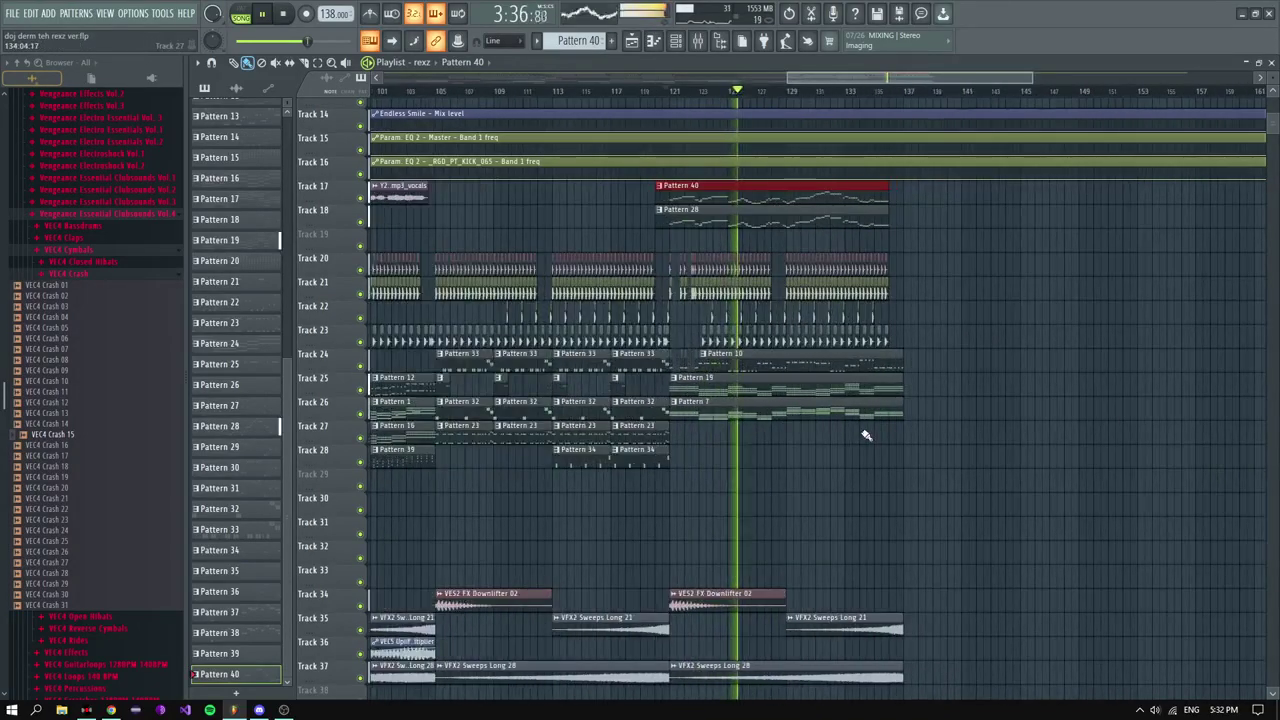
{"action": "left_click", "coordinate": [585, 455]}
{"action": "left_click", "coordinate": [790, 455]}
{"action": "left_click_drag", "start_coordinate": [800, 459], "coordinate": [818, 461]}
{"action": "scroll", "coordinate": [818, 460], "scroll_direction": "up", "scroll_amount": 2}
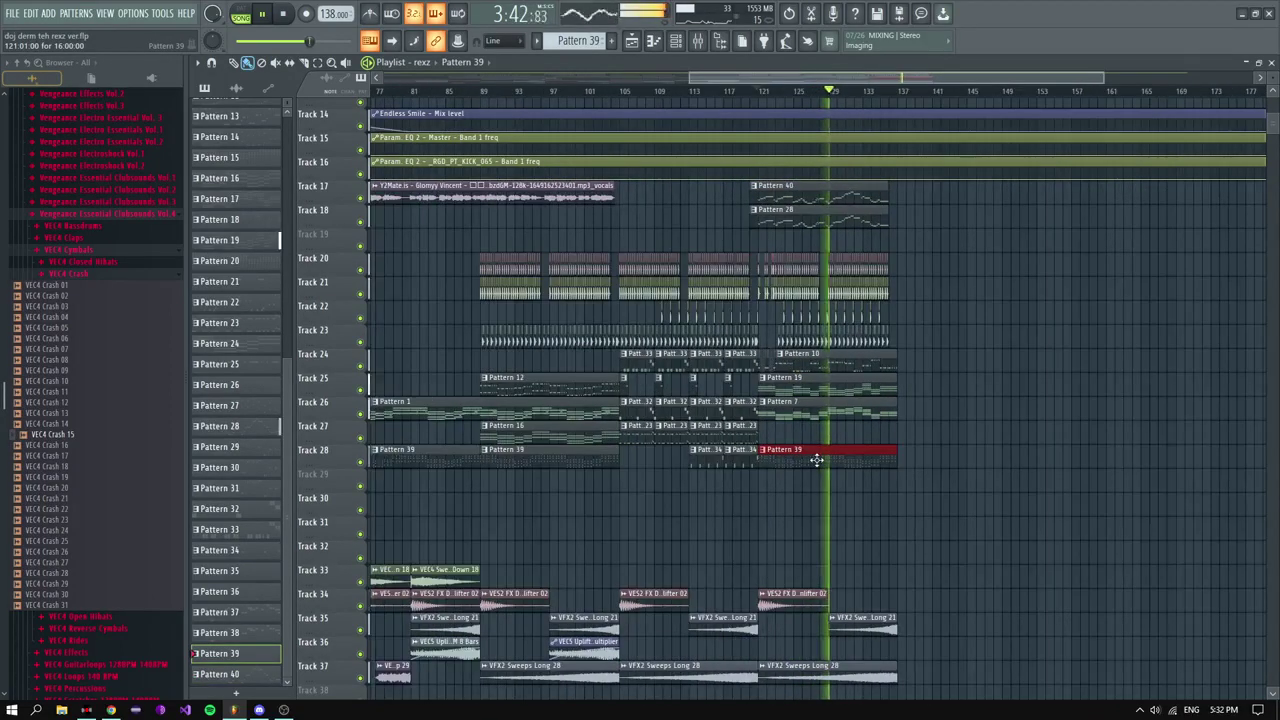
Step: Copy the chords of Pattern 7 into a new Pattern 41 on the Nexus3 #2 channel
{"action": "left_click", "coordinate": [675, 41]}
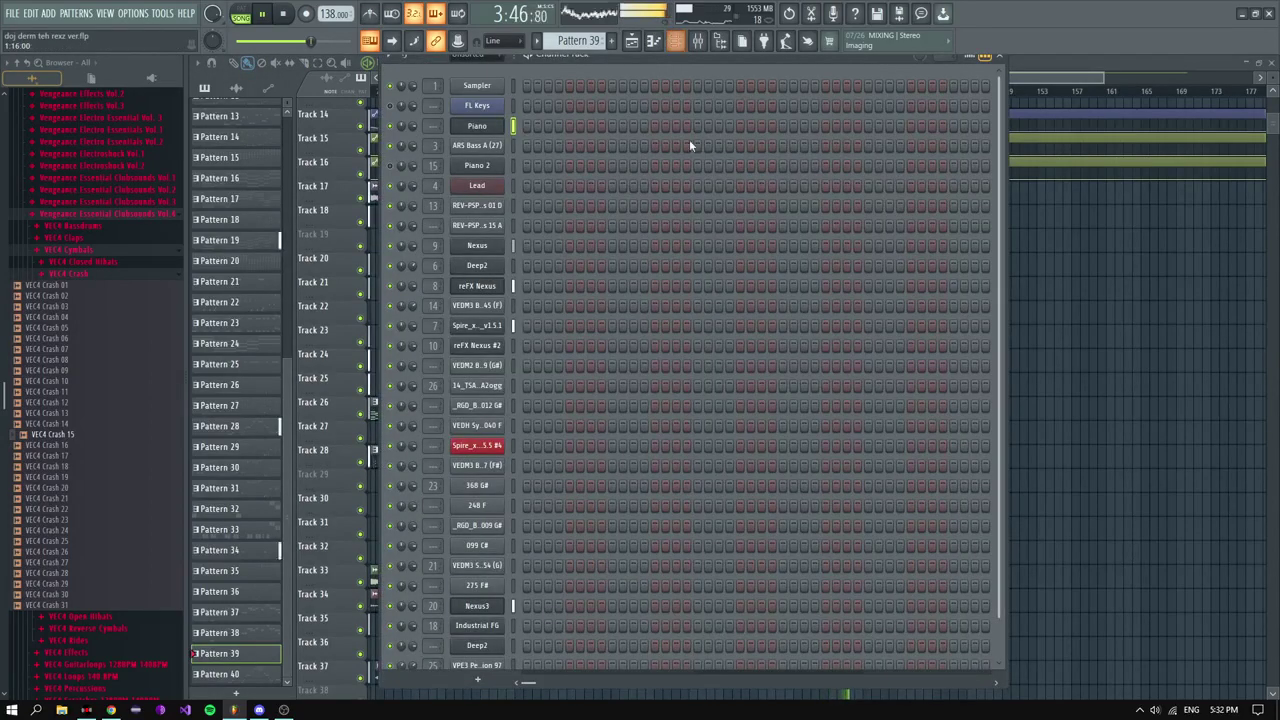
{"action": "key", "text": "F6"}
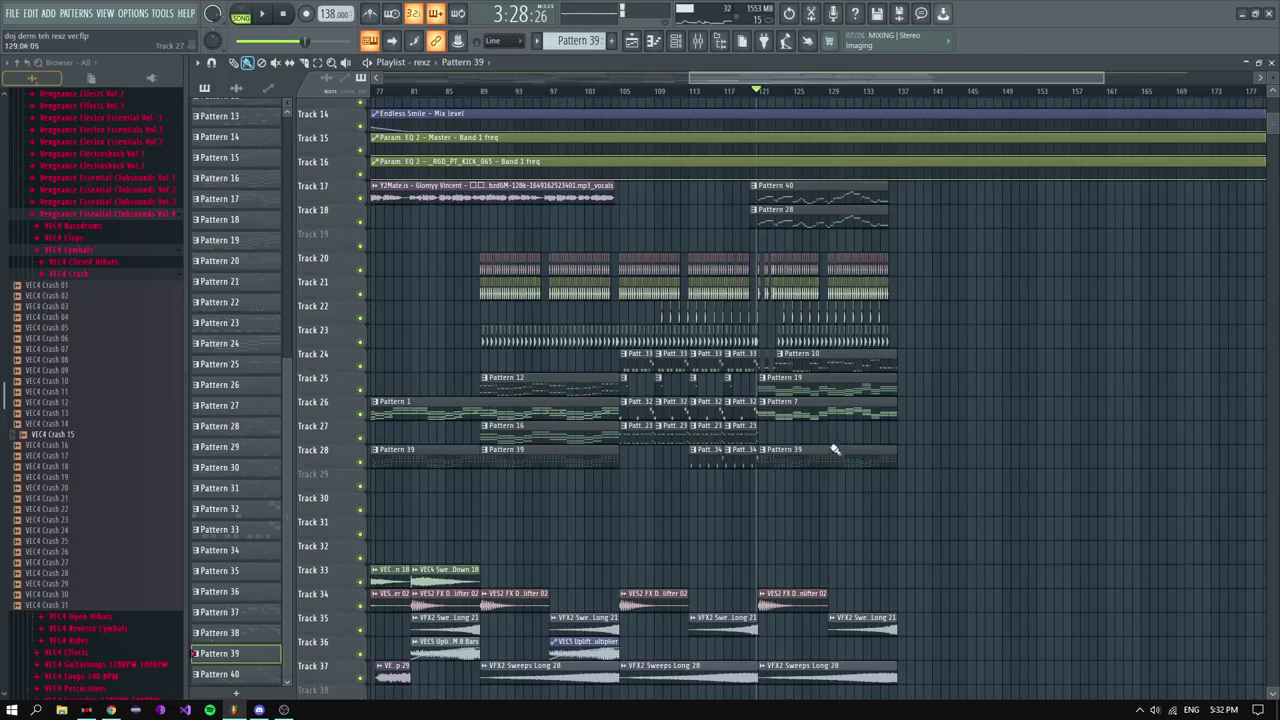
{"action": "double_click", "coordinate": [810, 418]}
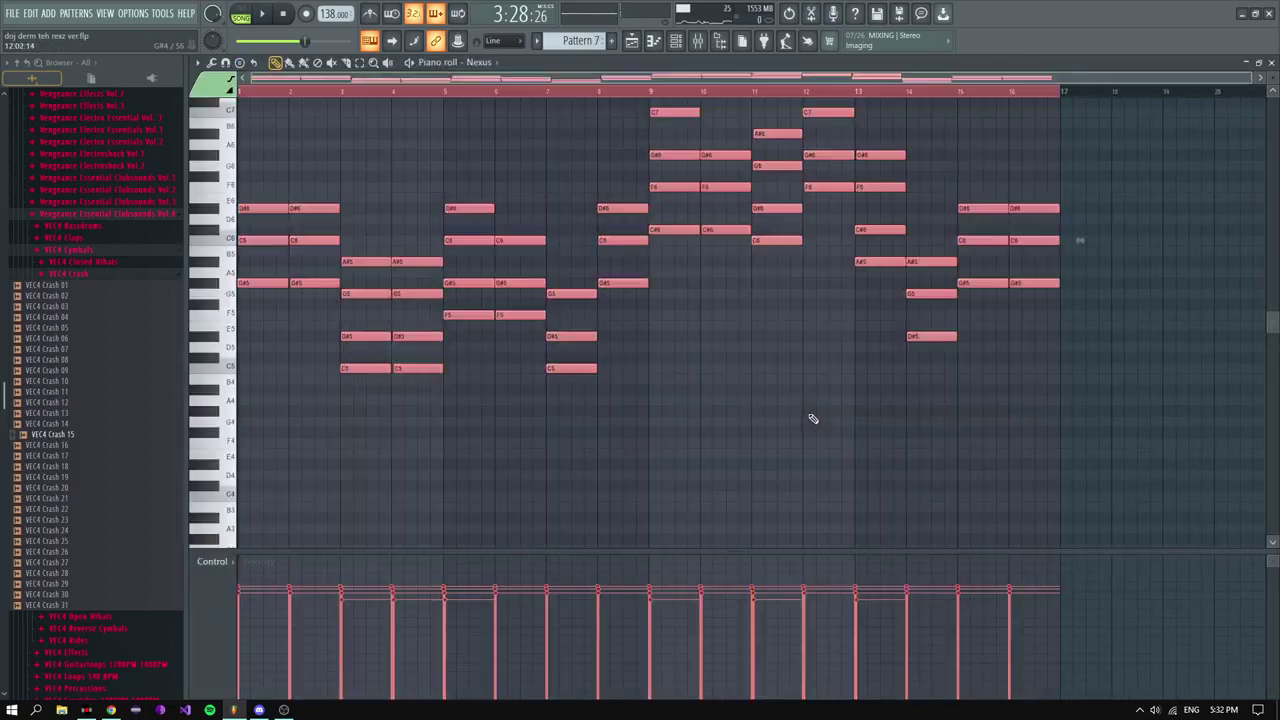
{"action": "left_click", "coordinate": [612, 43]}
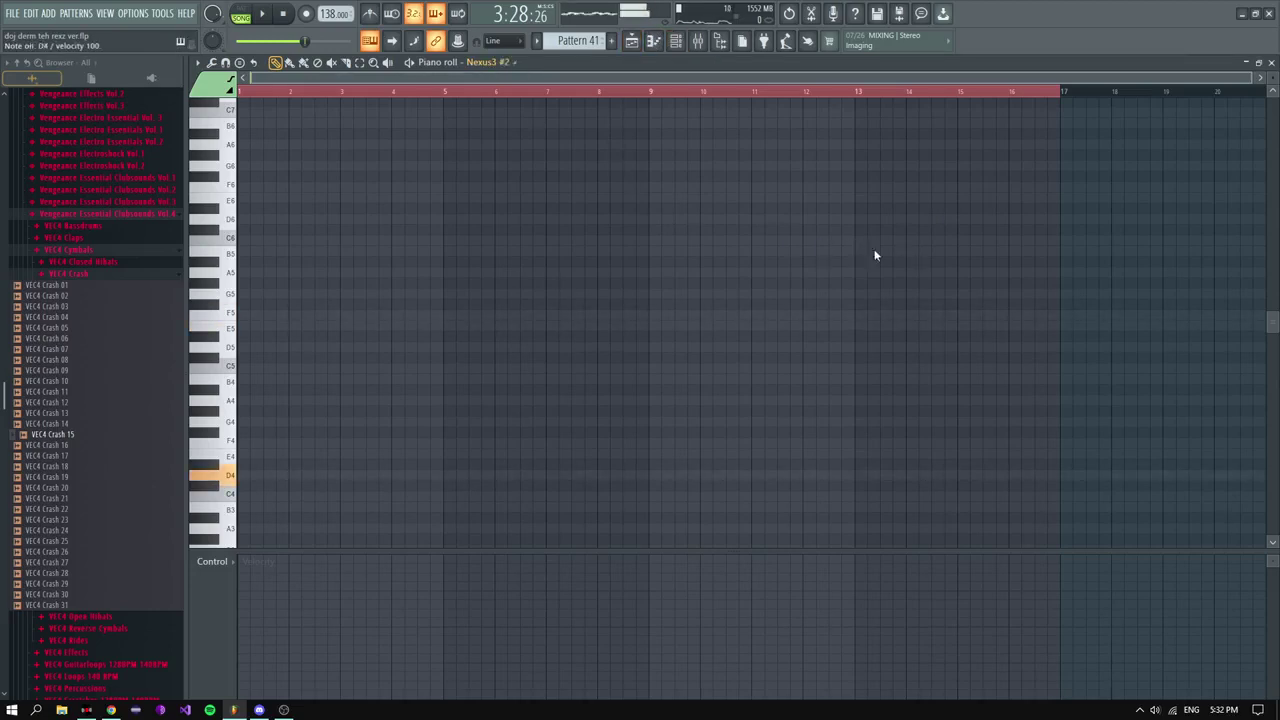
{"action": "key", "text": "ctrl+v"}
Step: Shorten the Pattern 41 chord notes into brief stabs and transpose them down one octave, playing the pattern to check
{"action": "scroll", "coordinate": [279, 277], "scroll_direction": "up", "scroll_amount": 3}
{"action": "left_click_drag", "start_coordinate": [341, 240], "coordinate": [252, 242]}
{"action": "scroll", "coordinate": [243, 241], "scroll_direction": "up", "scroll_amount": 2}
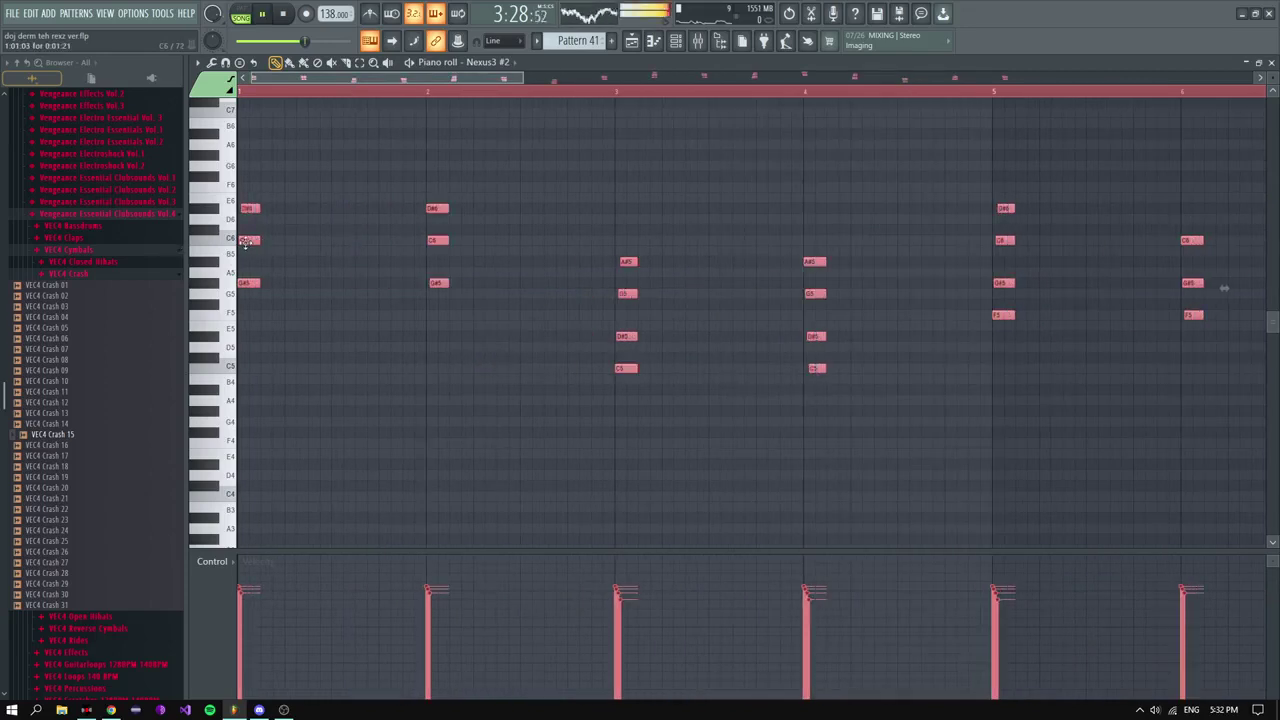
{"action": "left_click", "coordinate": [410, 65]}
{"action": "key", "text": "space"}
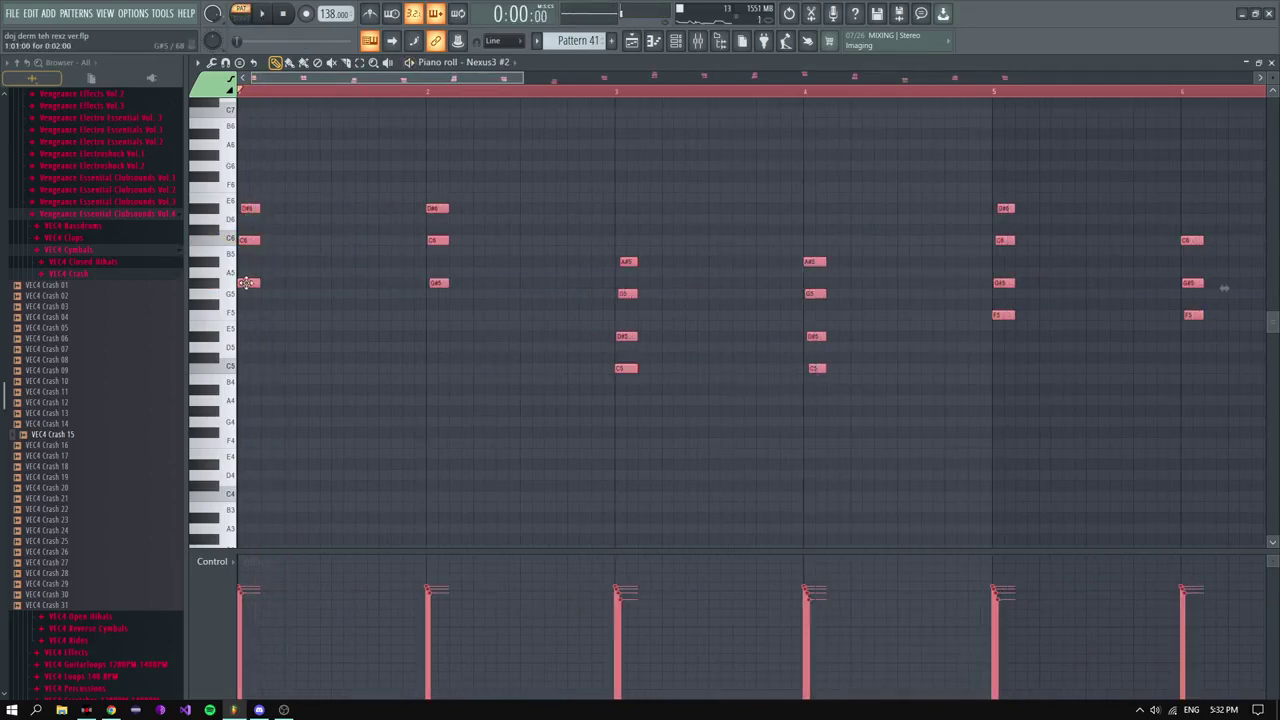
{"action": "key", "text": "ctrl+Down"}
{"action": "key", "text": "space"}
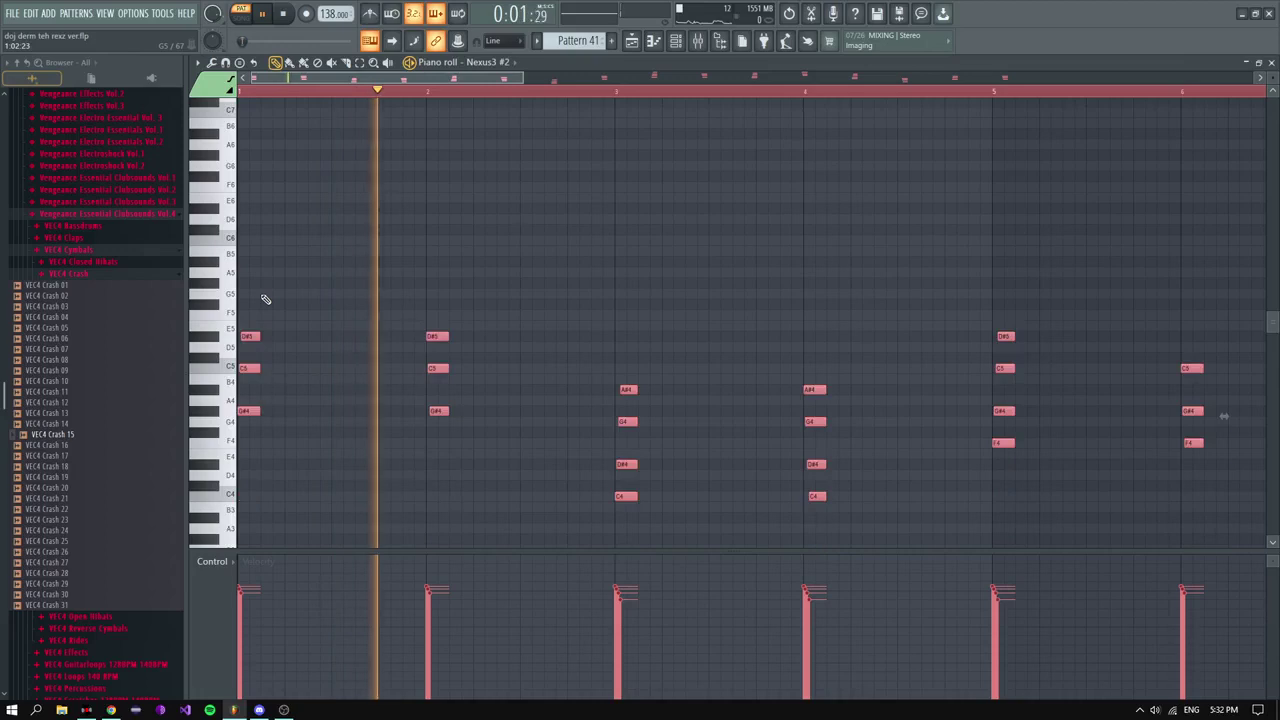
Step: Duplicate the chord stabs twice within each bar of Pattern 41 so that every chord hits three times per bar
{"action": "scroll", "coordinate": [249, 420], "scroll_direction": "down", "scroll_amount": 2}
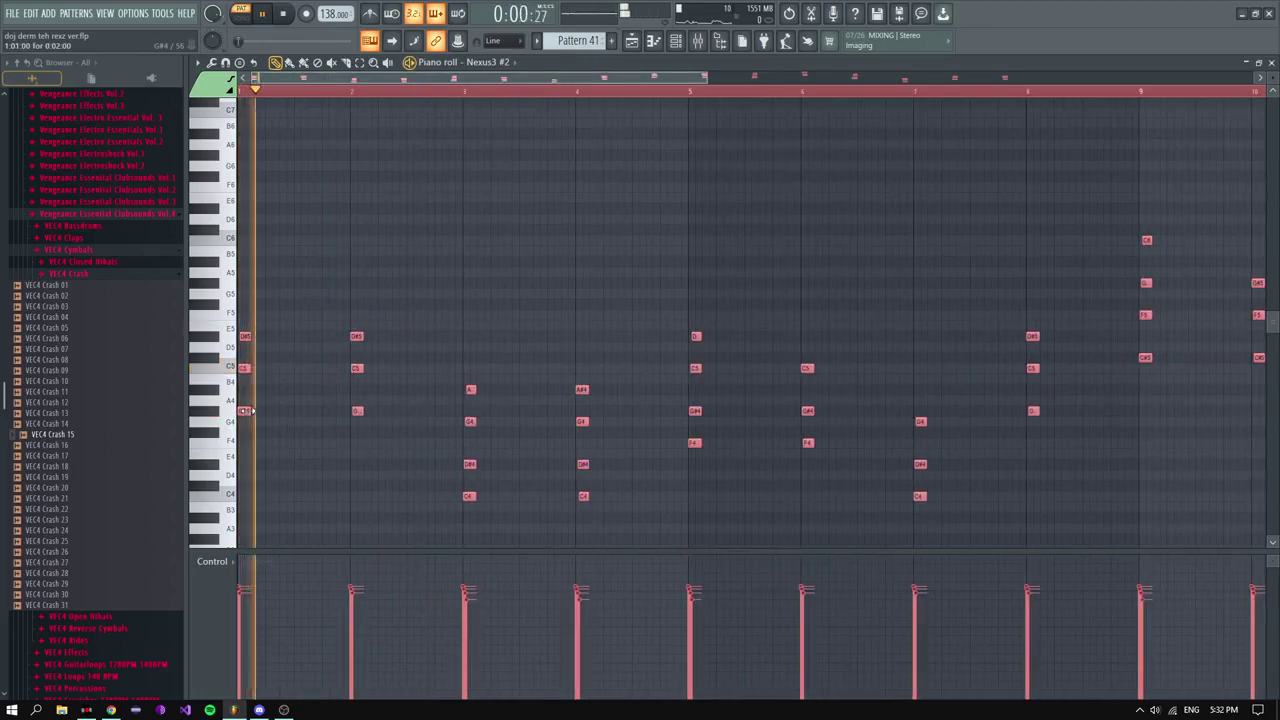
{"action": "left_click_drag", "start_coordinate": [243, 411], "coordinate": [326, 418]}
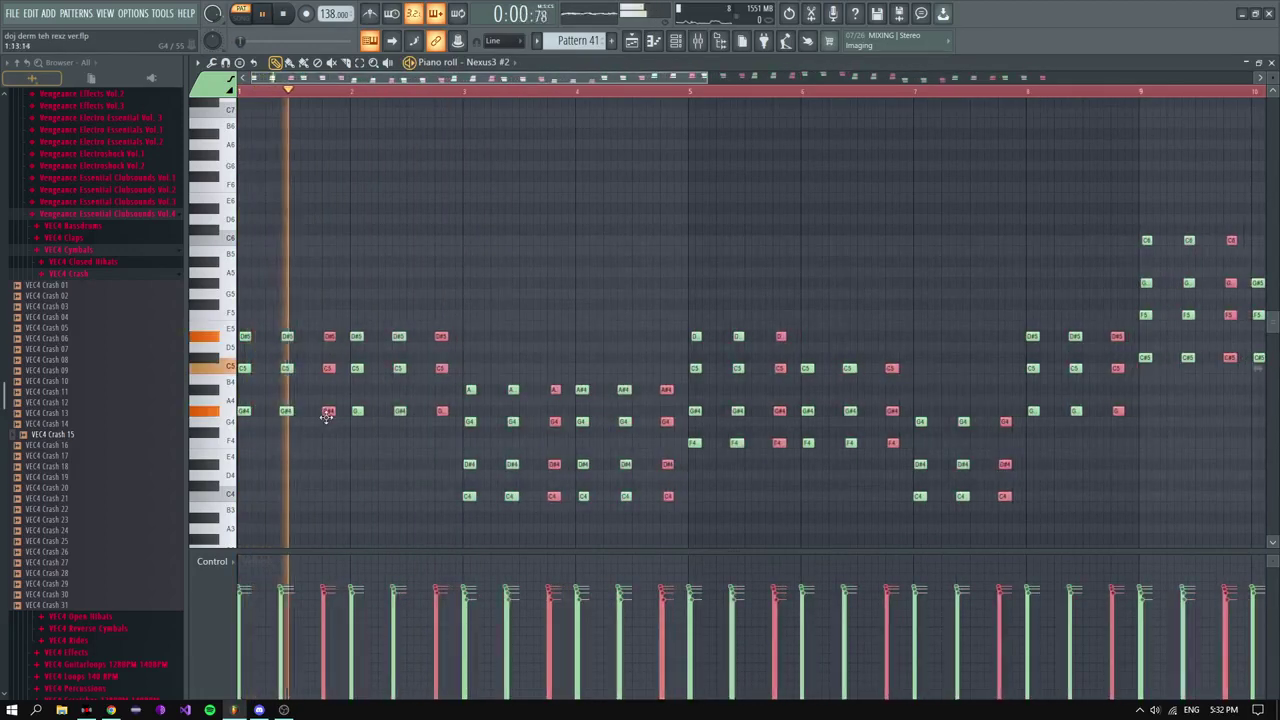
{"action": "scroll", "coordinate": [320, 440], "scroll_direction": "down", "scroll_amount": 2}
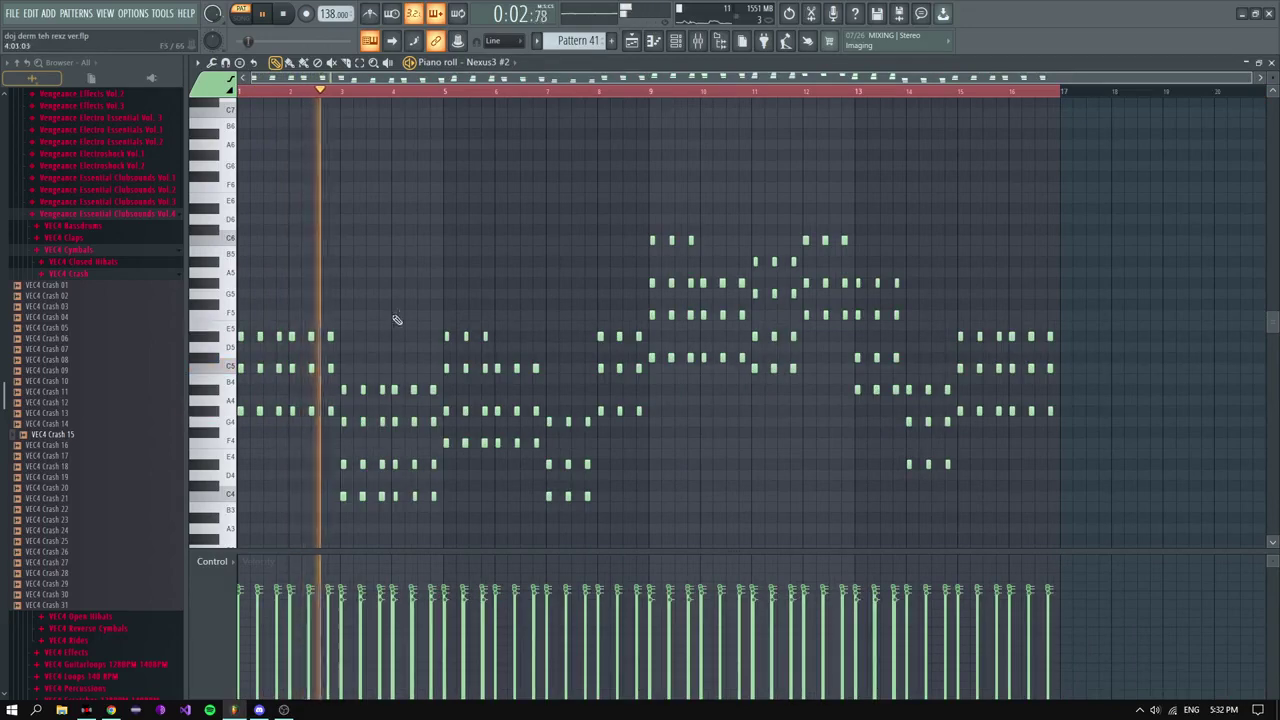
{"action": "scroll", "coordinate": [271, 300], "scroll_direction": "up", "scroll_amount": 3}
{"action": "scroll", "coordinate": [271, 297], "scroll_direction": "down", "scroll_amount": 3}
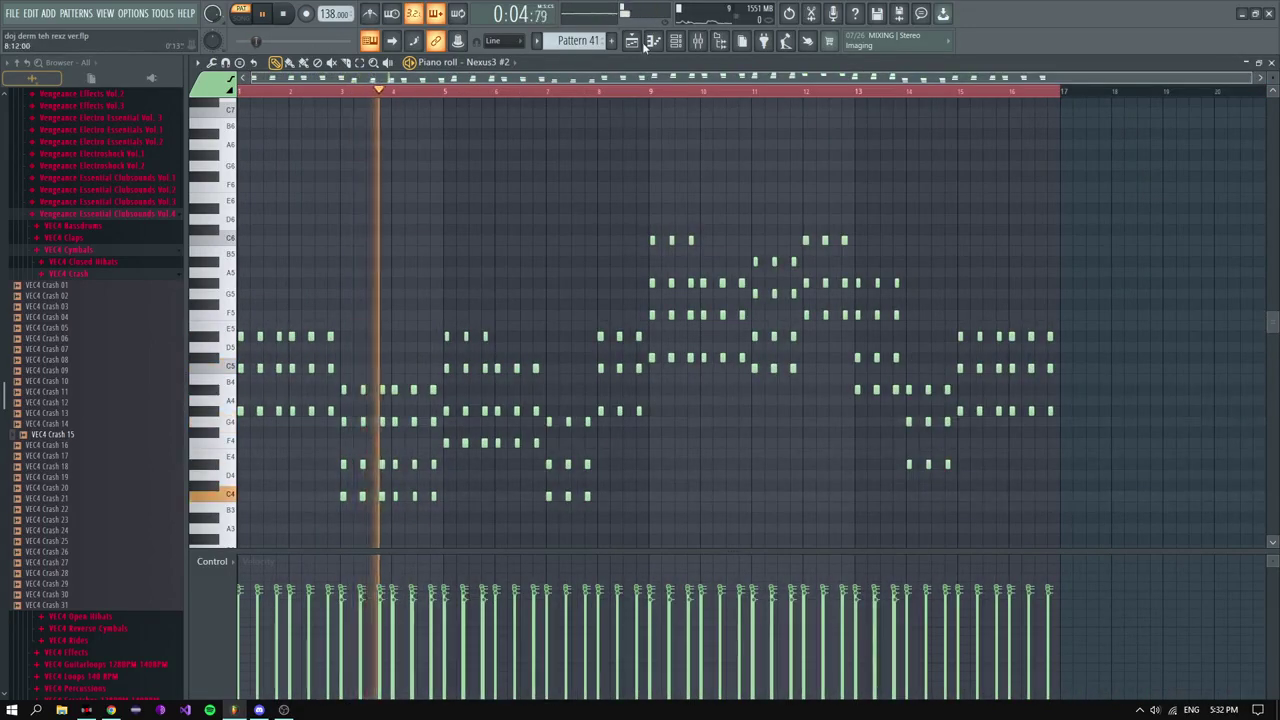
Step: Place Pattern 41 on Track 29 at bar 121, spanning 16 bars, and play the song from just before it
{"action": "left_click", "coordinate": [640, 43]}
{"action": "scroll", "coordinate": [750, 103], "scroll_direction": "up", "scroll_amount": 2}
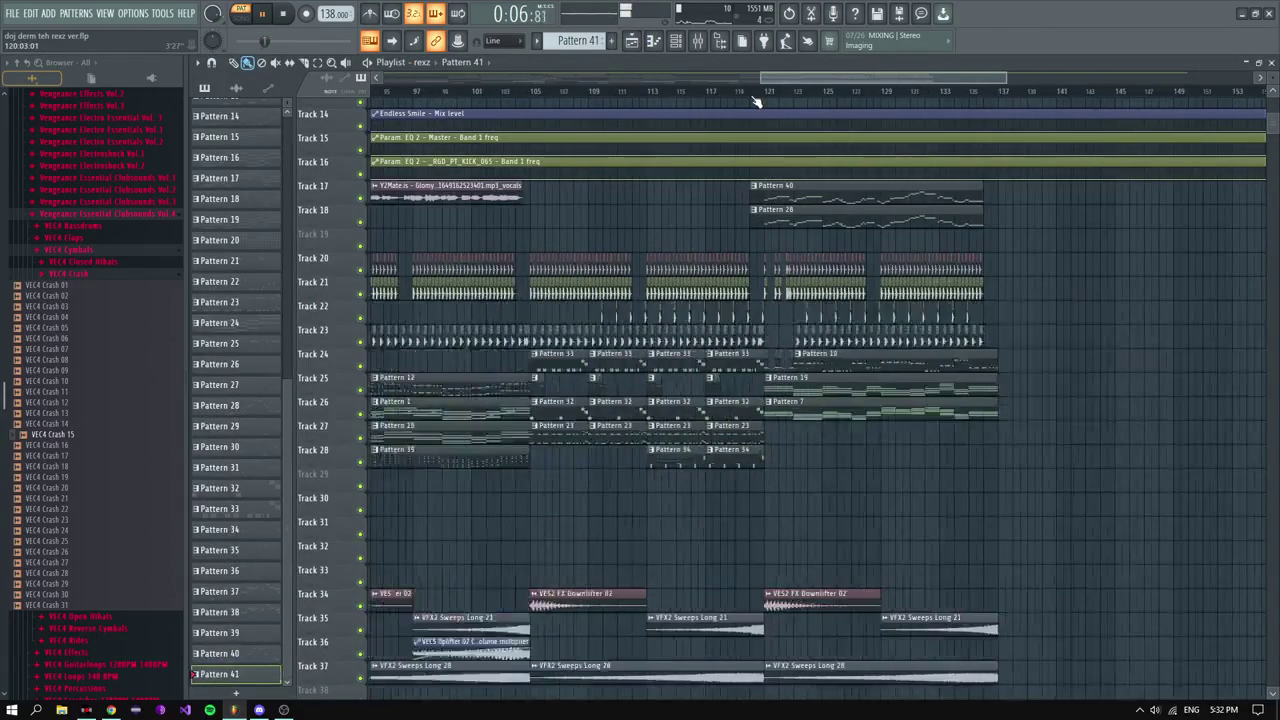
{"action": "scroll", "coordinate": [772, 153], "scroll_direction": "up", "scroll_amount": 3}
{"action": "left_click", "coordinate": [775, 482]}
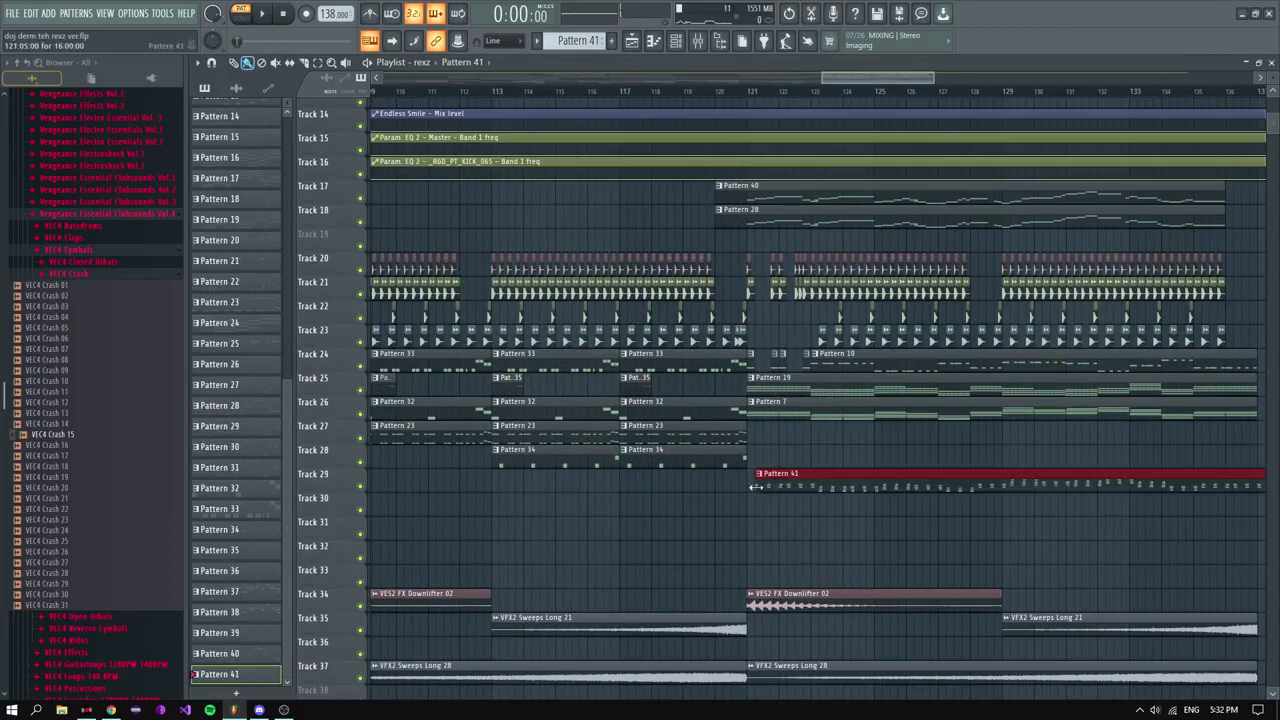
{"action": "left_click", "coordinate": [733, 101]}
{"action": "scroll", "coordinate": [737, 482], "scroll_direction": "down", "scroll_amount": 4}
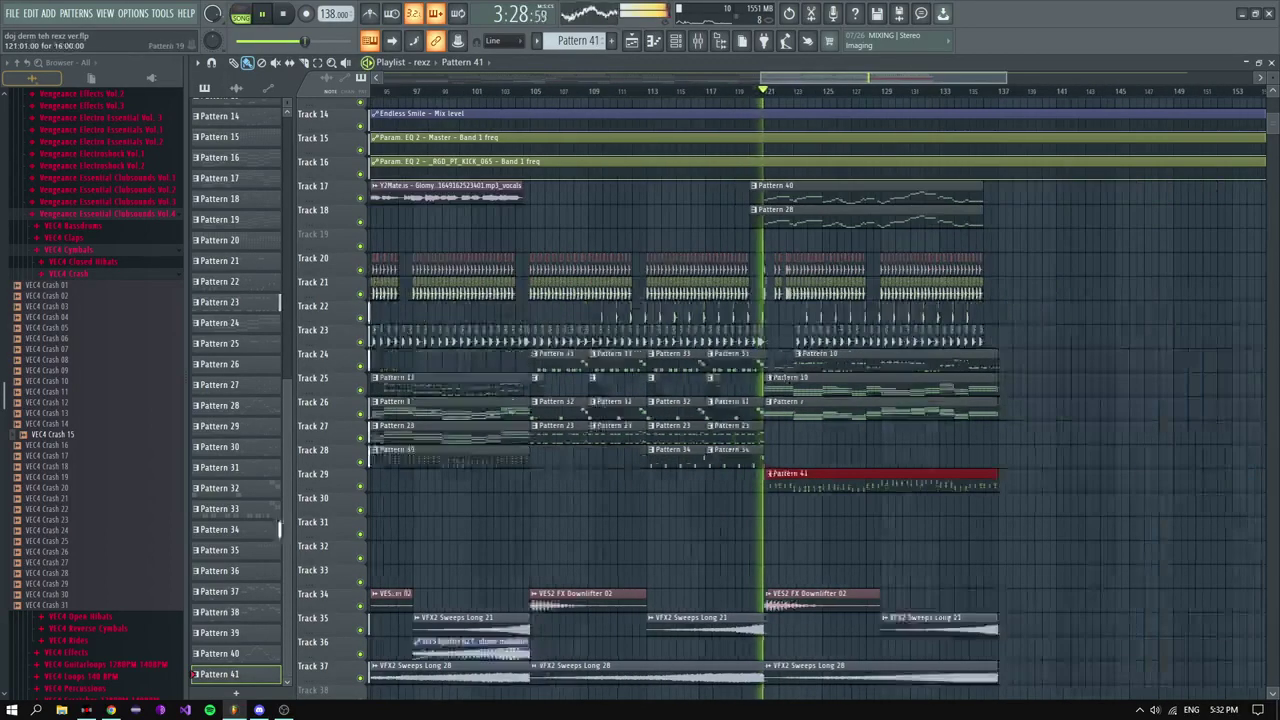
Step: Shorten the Pattern 41 chord stabs further and switch playback to the pattern alone
{"action": "double_click", "coordinate": [786, 480]}
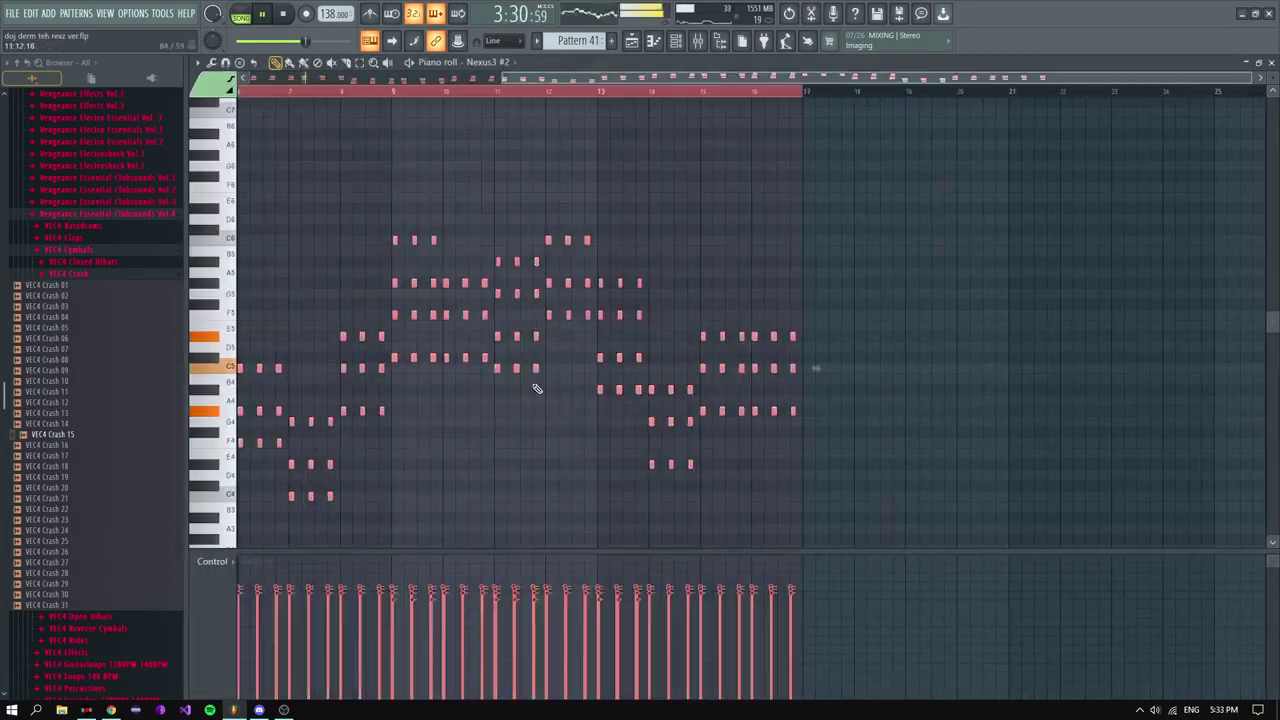
{"action": "scroll", "coordinate": [560, 360], "scroll_direction": "down", "scroll_amount": 6}
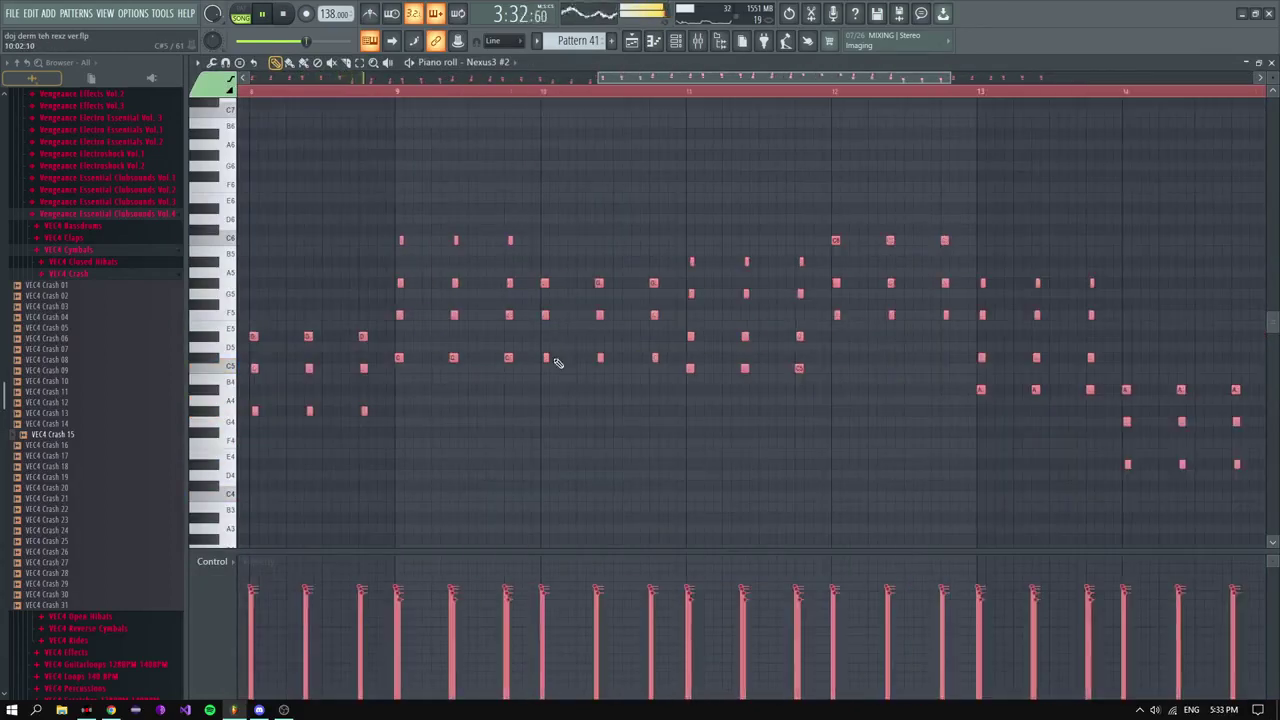
{"action": "key", "text": "l"}
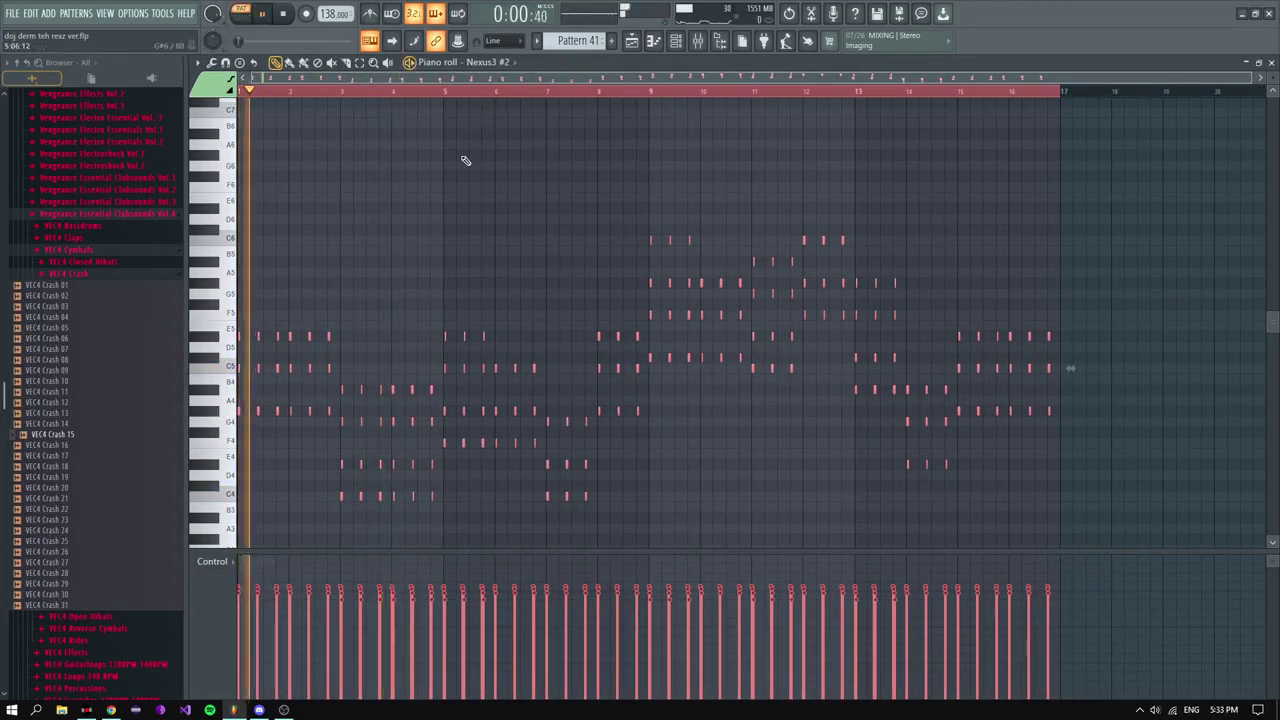
Step: Try all the Pattern 41 chords one octave higher, and move them back down
{"action": "key", "text": "ctrl+a"}
{"action": "key", "text": "ctrl+Up"}
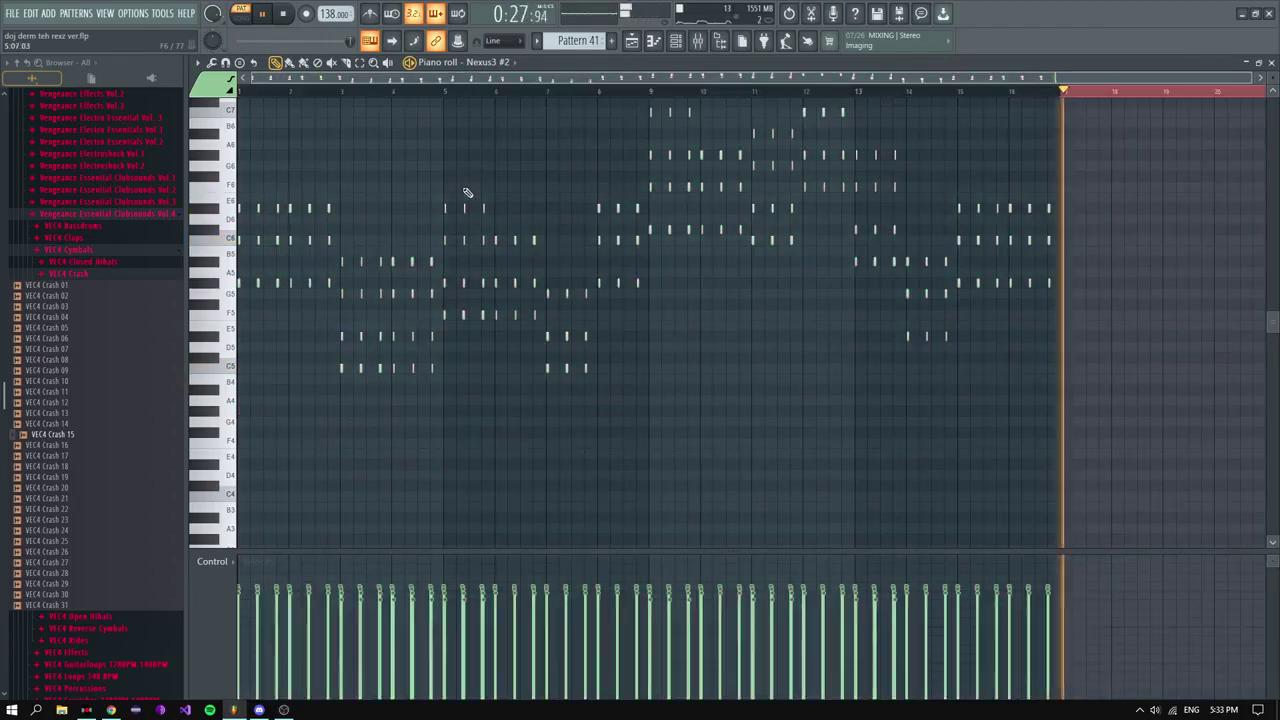
{"action": "key", "text": "ctrl+Down"}
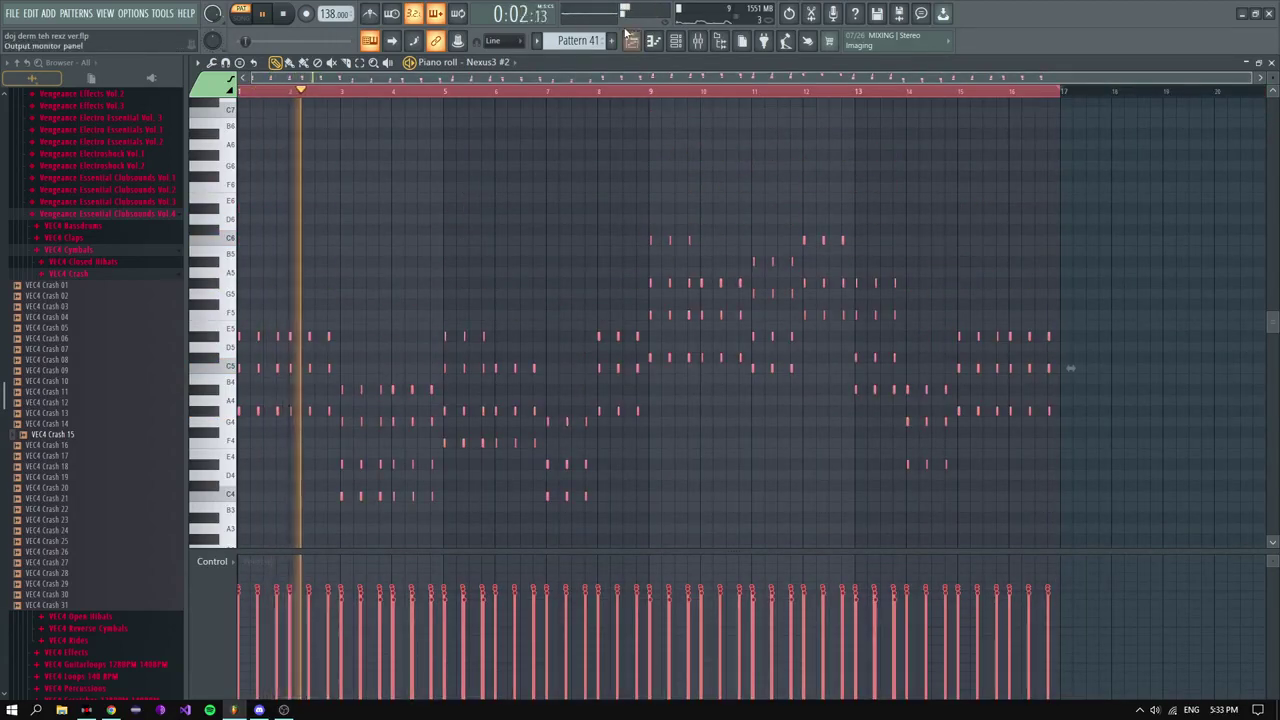
Step: Examine the length and timing of the chord stabs in Pattern 39 for comparison
{"action": "key", "text": "F5"}
{"action": "double_click", "coordinate": [566, 459]}
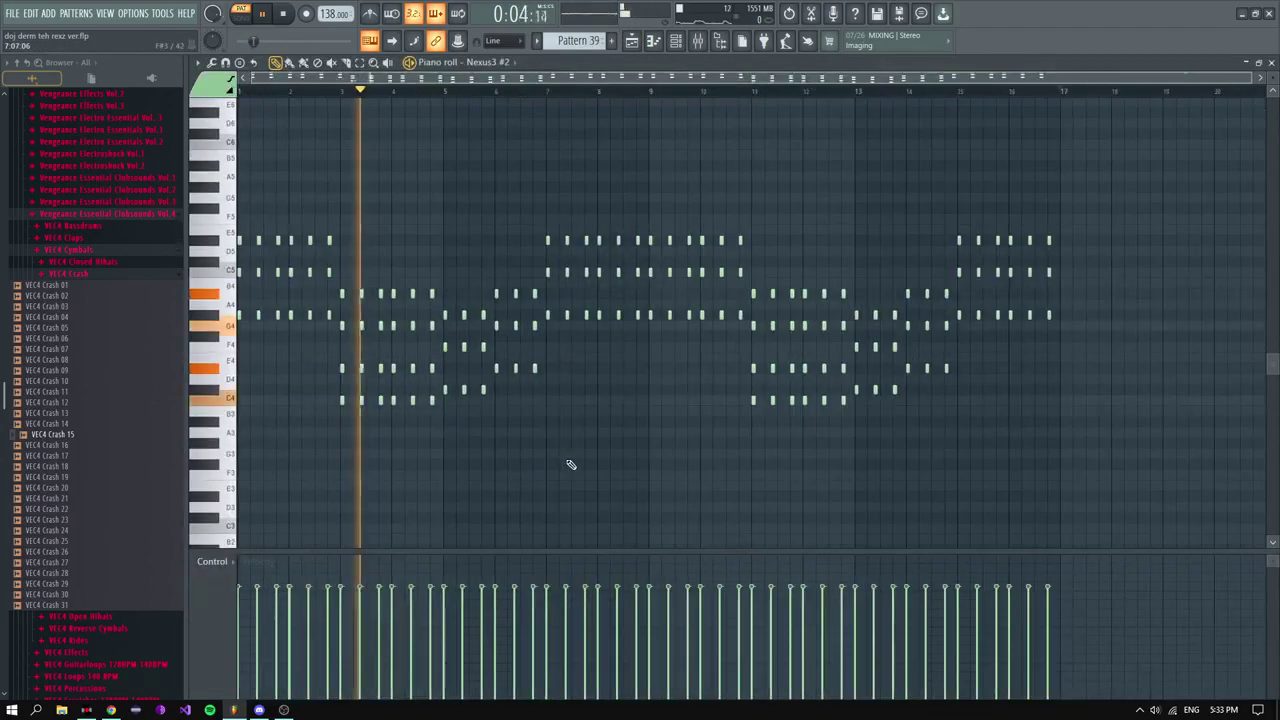
{"action": "scroll", "coordinate": [357, 362], "scroll_direction": "up", "scroll_amount": 3}
{"action": "scroll", "coordinate": [357, 362], "scroll_direction": "up", "scroll_amount": 3}
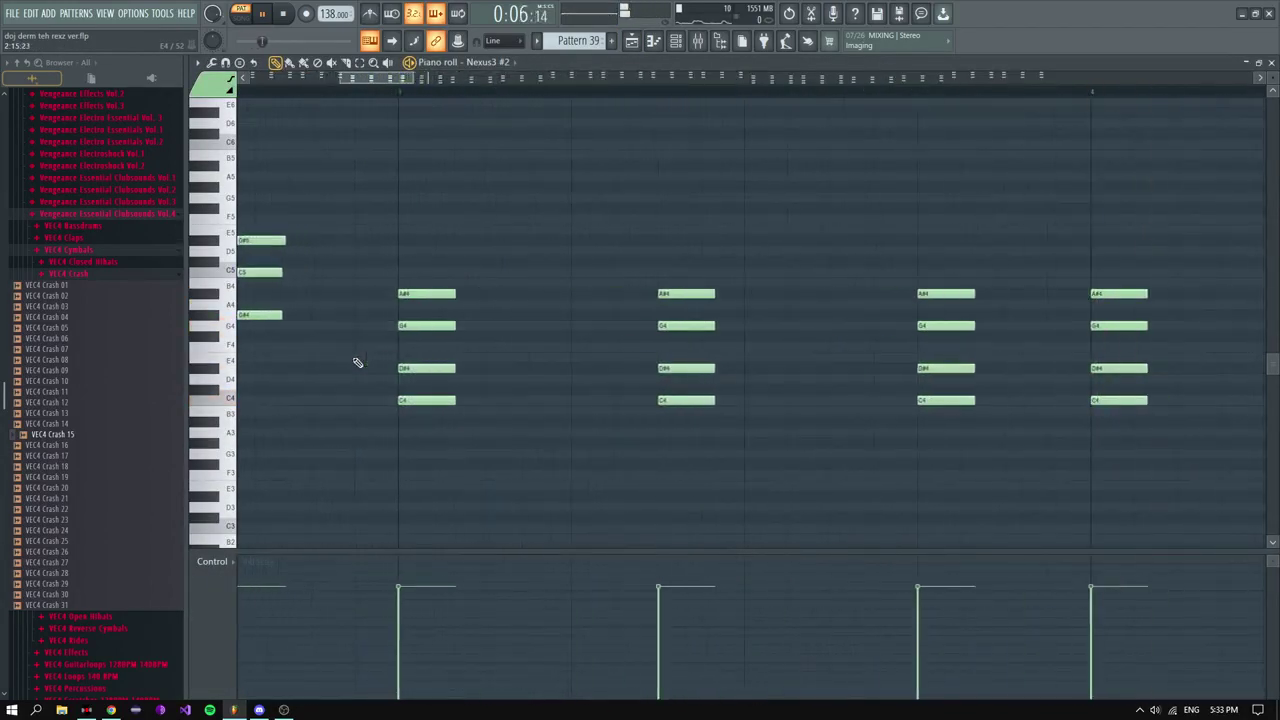
{"action": "scroll", "coordinate": [357, 362], "scroll_direction": "down", "scroll_amount": 8}
{"action": "left_click", "coordinate": [631, 41]}
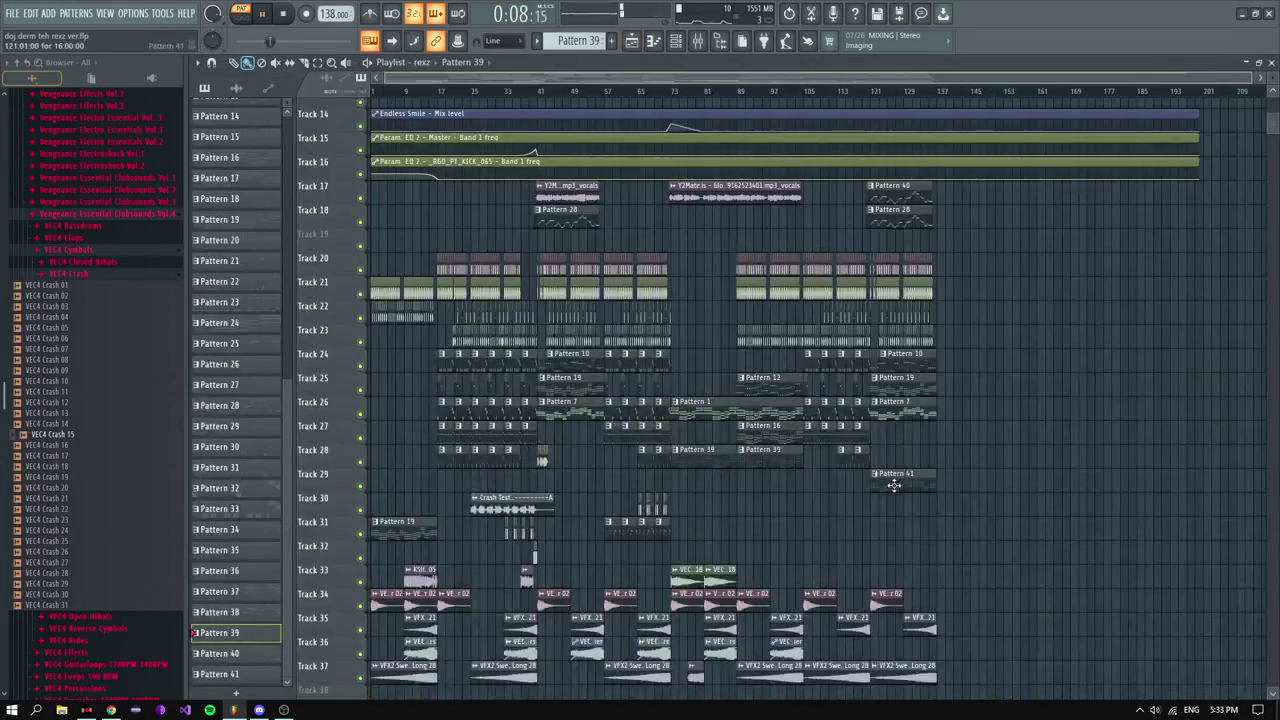
Step: Select all notes in Pattern 41 and inspect the start offsets and lengths of its chord stabs
{"action": "double_click", "coordinate": [894, 485]}
{"action": "scroll", "coordinate": [386, 394], "scroll_direction": "up", "scroll_amount": 3}
{"action": "key", "text": "ctrl+a"}
{"action": "scroll", "coordinate": [420, 370], "scroll_direction": "up", "scroll_amount": 3}
{"action": "left_click", "coordinate": [439, 358], "text": "ctrl"}
{"action": "scroll", "coordinate": [516, 334], "scroll_direction": "down", "scroll_amount": 8}
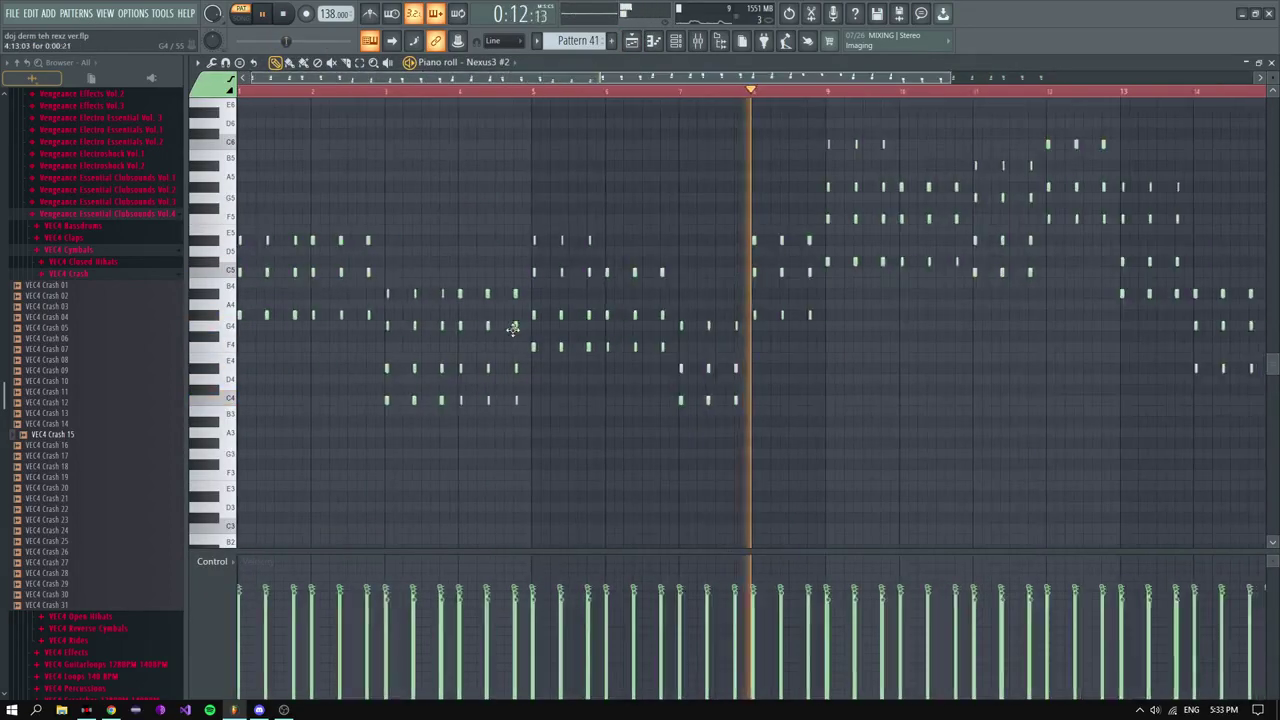
{"action": "scroll", "coordinate": [228, 316], "scroll_direction": "up", "scroll_amount": 5}
{"action": "scroll", "coordinate": [224, 316], "scroll_direction": "up", "scroll_amount": 2}
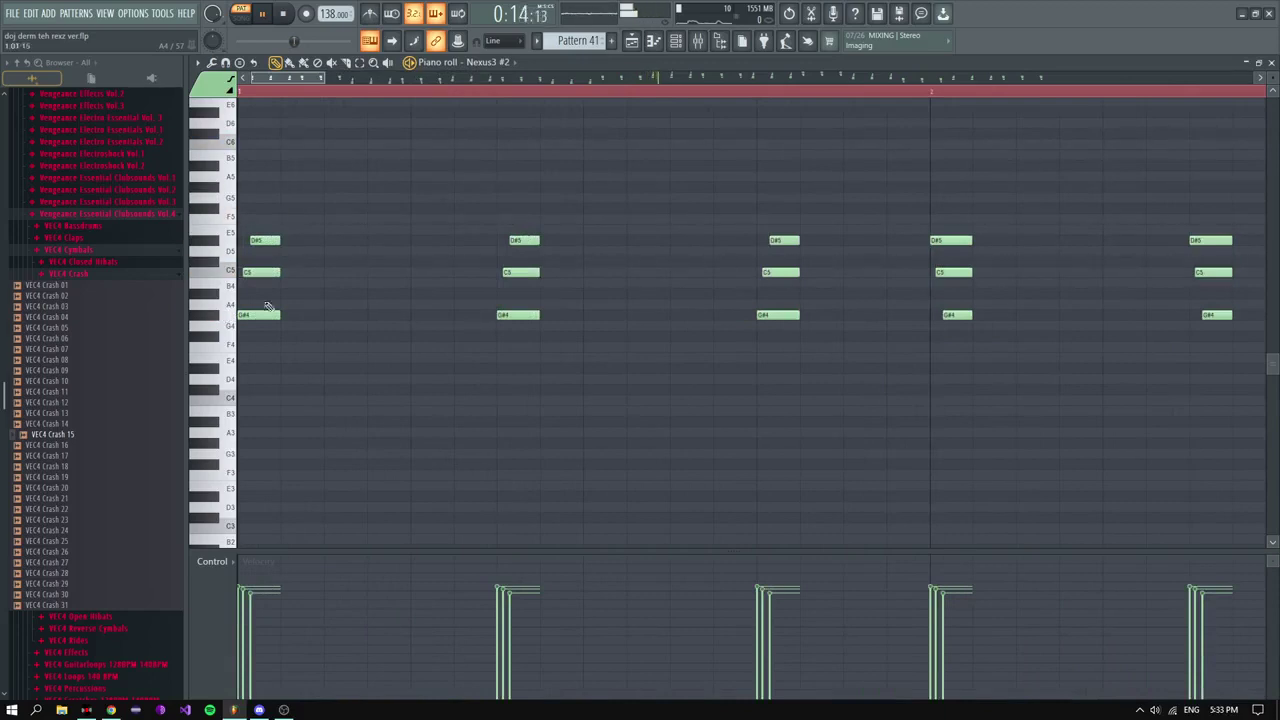
{"action": "scroll", "coordinate": [268, 306], "scroll_direction": "down", "scroll_amount": 4}
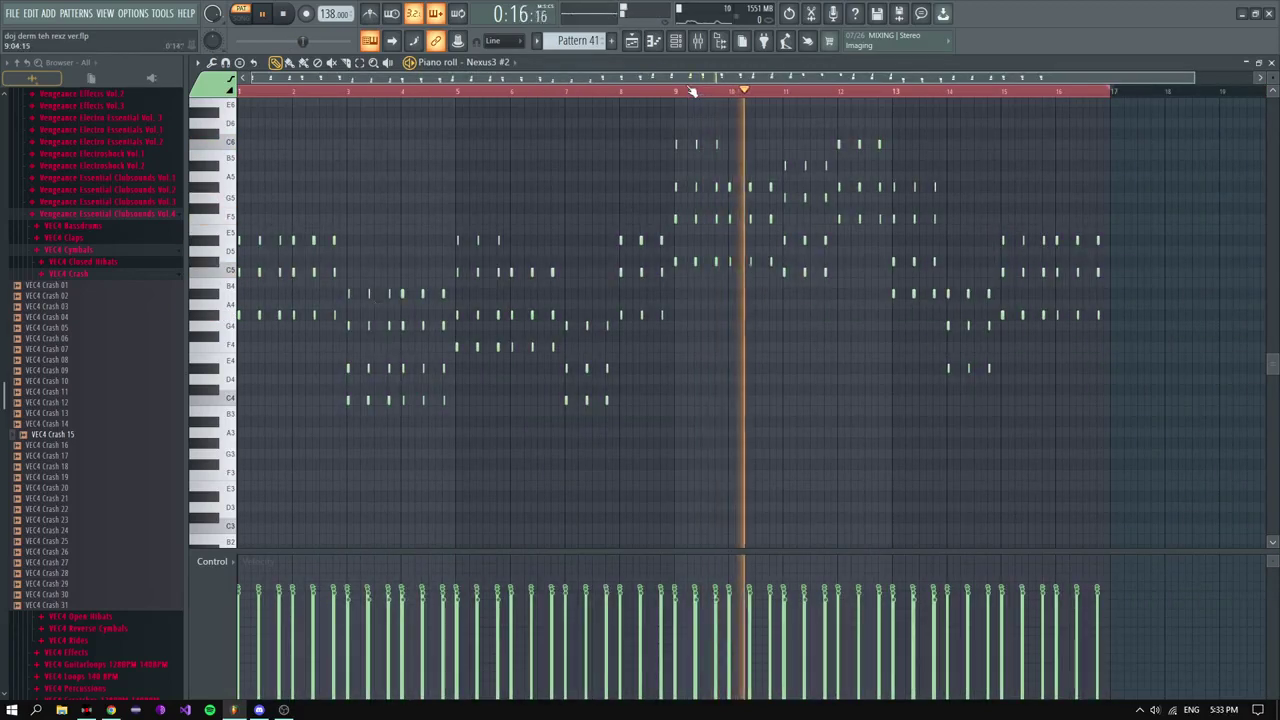
Step: Inspect the bar 9 chord in Pattern 41 and play the pattern from just before that bar
{"action": "scroll", "coordinate": [692, 150], "scroll_direction": "up", "scroll_amount": 3}
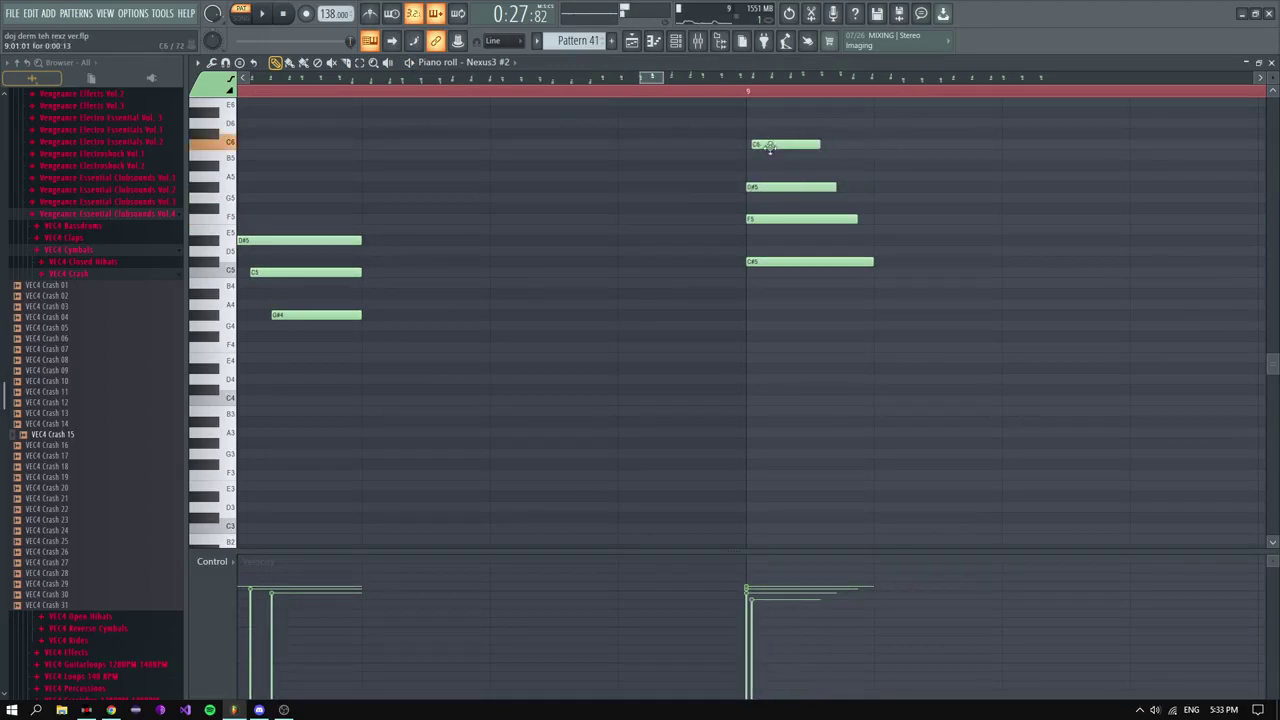
{"action": "scroll", "coordinate": [772, 140], "scroll_direction": "down", "scroll_amount": 3}
{"action": "left_click", "coordinate": [750, 92]}
{"action": "key", "text": "space"}
{"action": "key", "text": "space"}
{"action": "scroll", "coordinate": [674, 212], "scroll_direction": "down", "scroll_amount": 3}
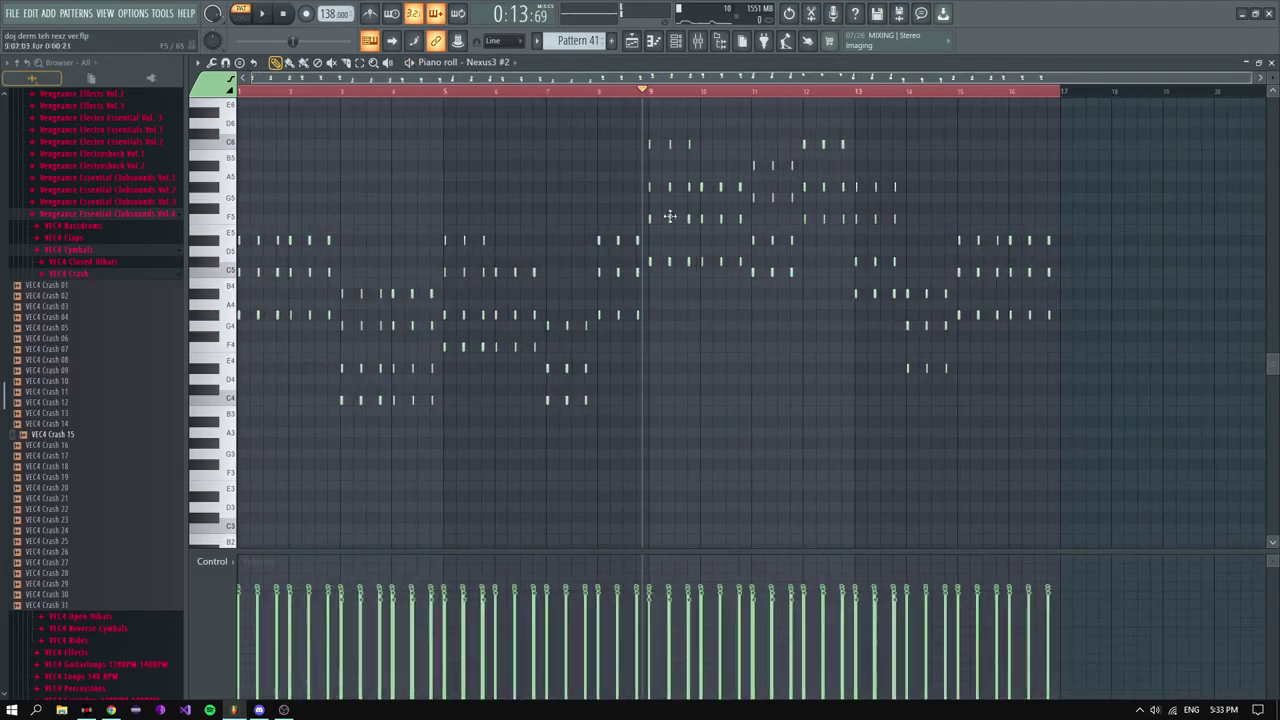
Step: Undo the latest note edits in Pattern 41 and deselect its notes
{"action": "scroll", "coordinate": [147, 286], "scroll_direction": "up", "scroll_amount": 15}
{"action": "key", "text": "ctrl+alt+z"}
{"action": "key", "text": "ctrl+alt+z"}
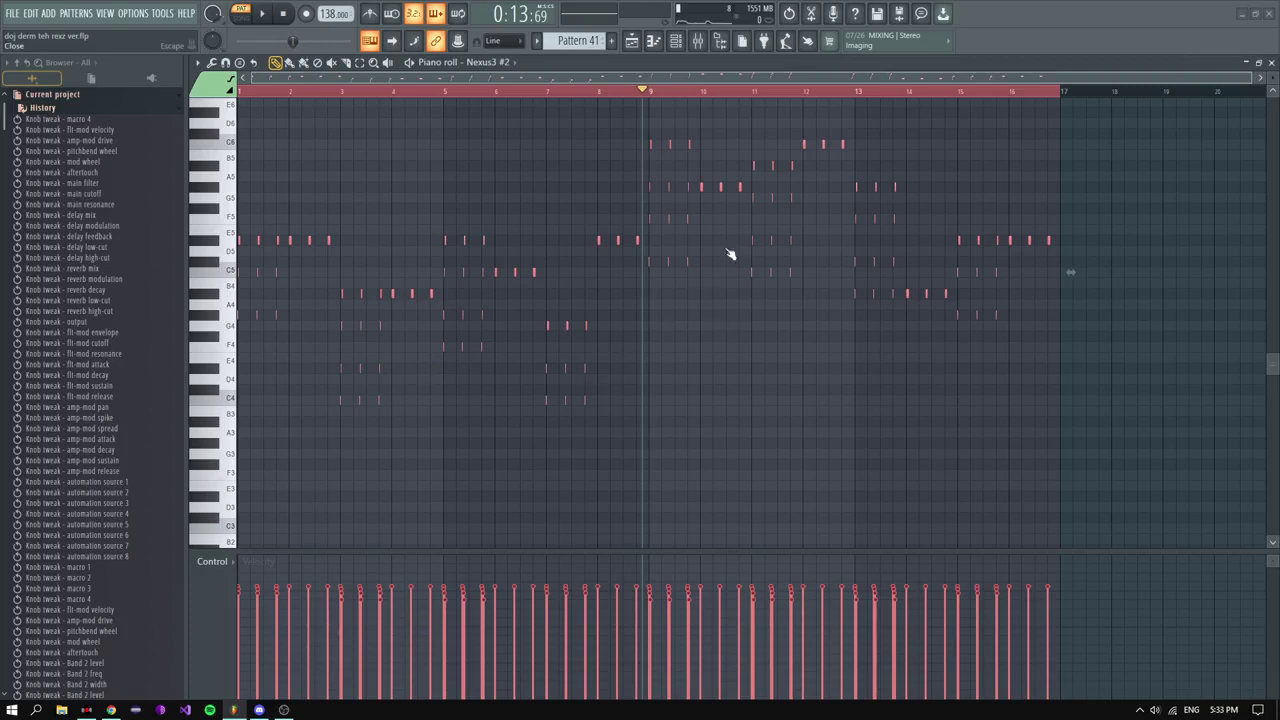
{"action": "left_click", "coordinate": [265, 224]}
{"action": "left_click_drag", "start_coordinate": [603, 429], "coordinate": [603, 420]}
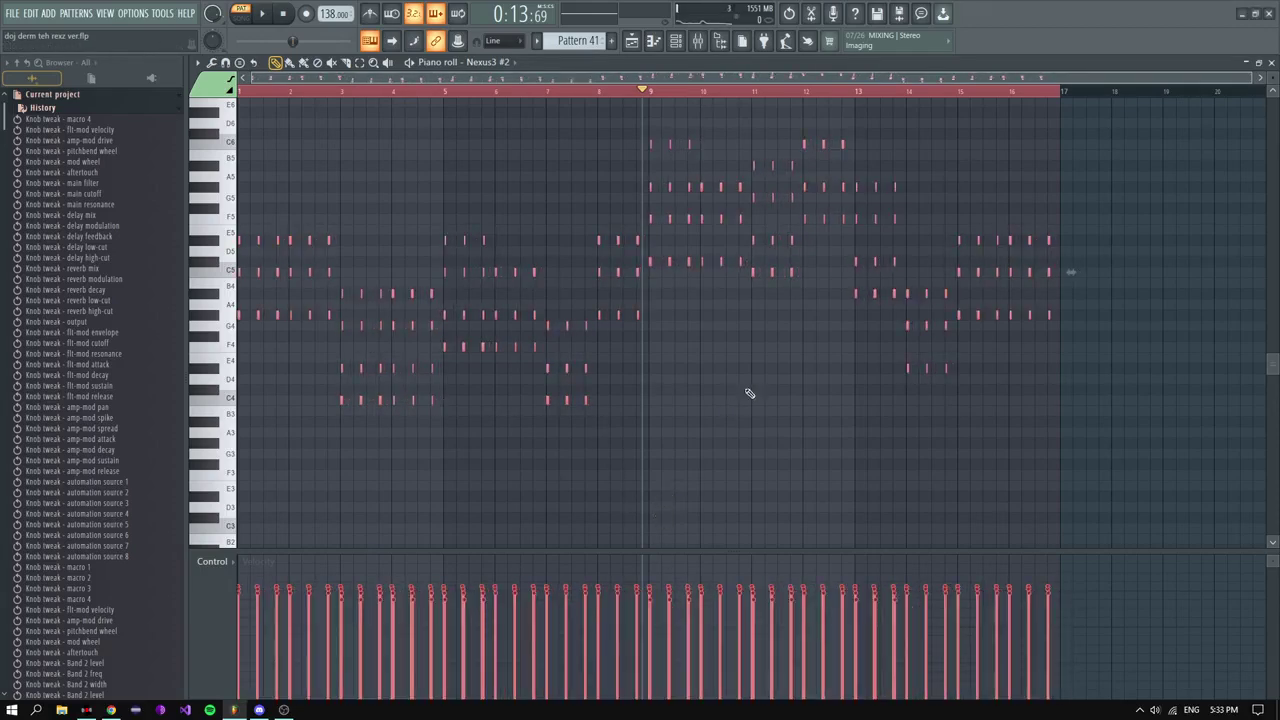
{"action": "scroll", "coordinate": [750, 393], "scroll_direction": "up", "scroll_amount": 4, "text": "ctrl"}
{"action": "key", "text": "ctrl+d"}
Step: Play the song from about bar 97 to check the arrangement leading into the final section
{"action": "left_click", "coordinate": [632, 40]}
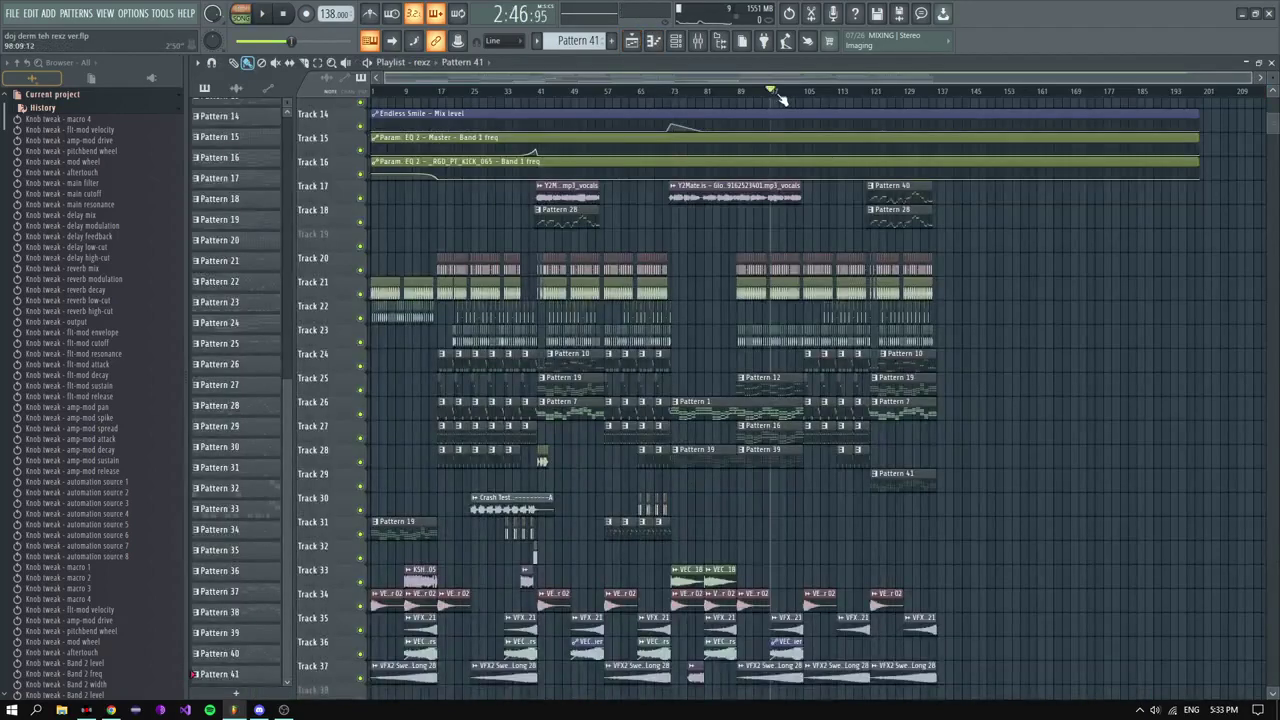
{"action": "key", "text": "space"}
{"action": "scroll", "coordinate": [800, 100], "scroll_direction": "up", "scroll_amount": 4}
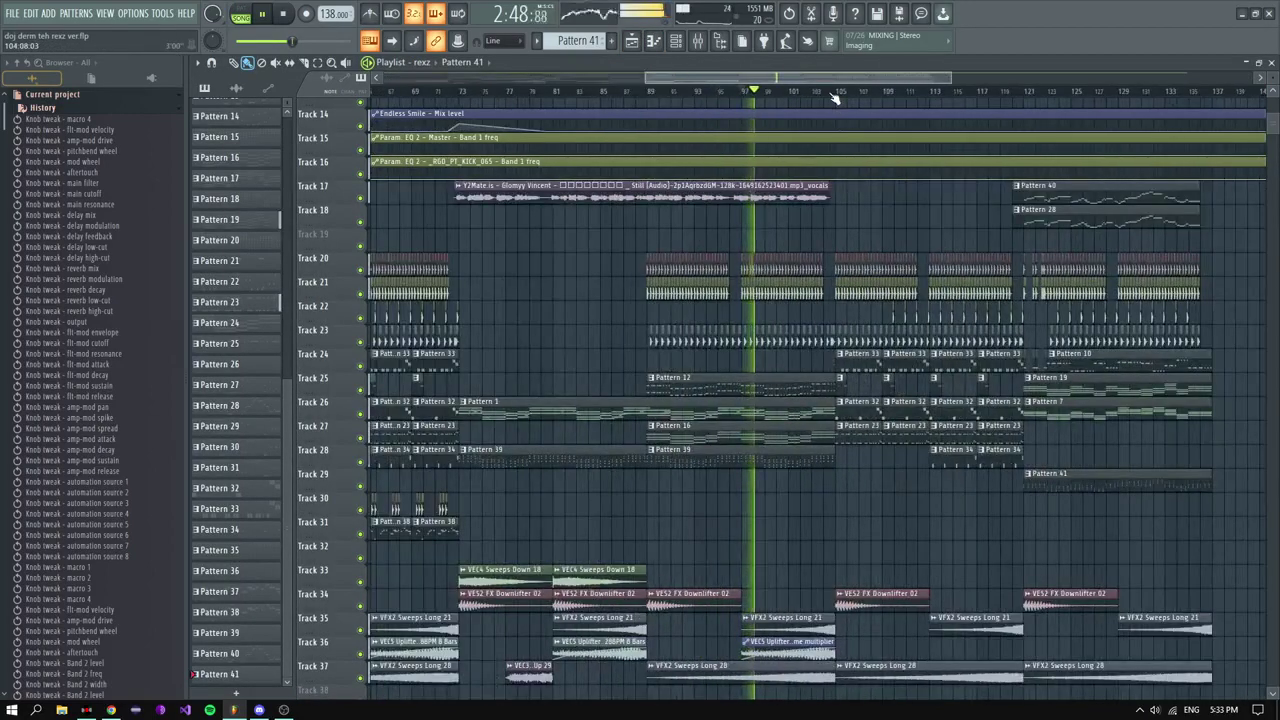
{"action": "scroll", "coordinate": [1010, 440], "scroll_direction": "up", "scroll_amount": 5}
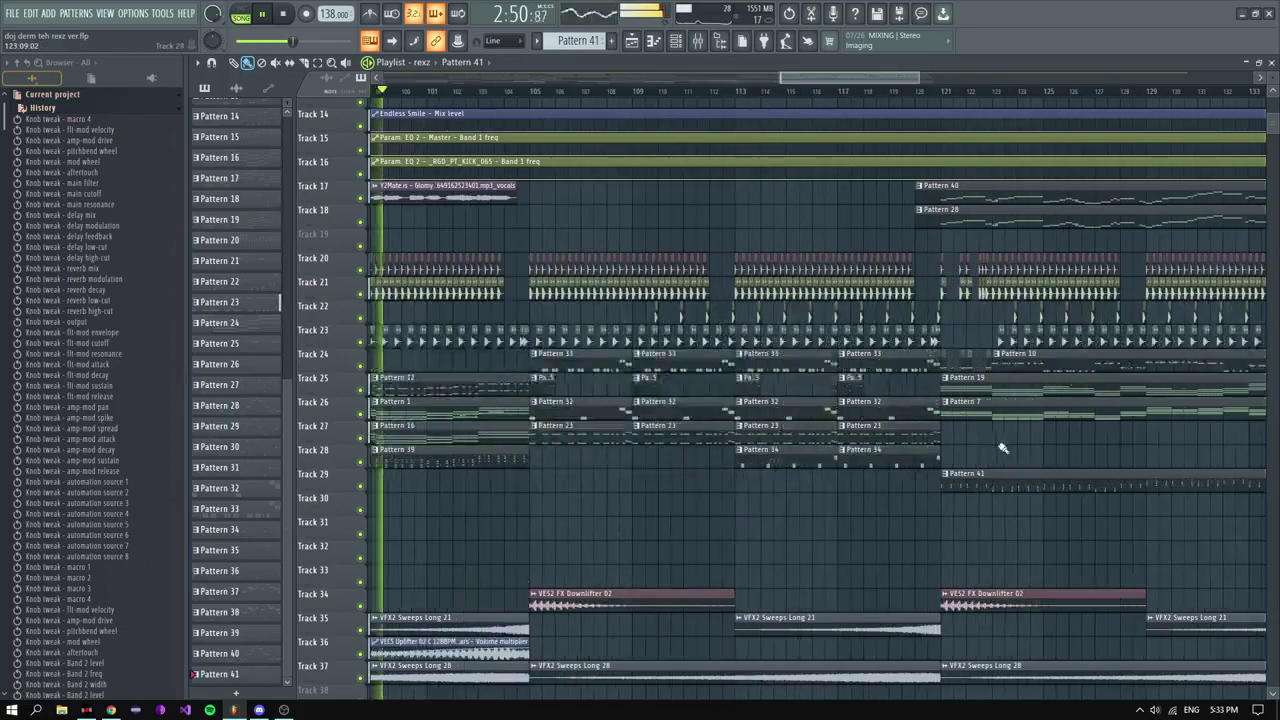
{"action": "scroll", "coordinate": [954, 393], "scroll_direction": "down", "scroll_amount": 2}
Step: Delete the one-bar C6 and G#5 notes from the Sampler channel in Pattern 19
{"action": "double_click", "coordinate": [946, 345]}
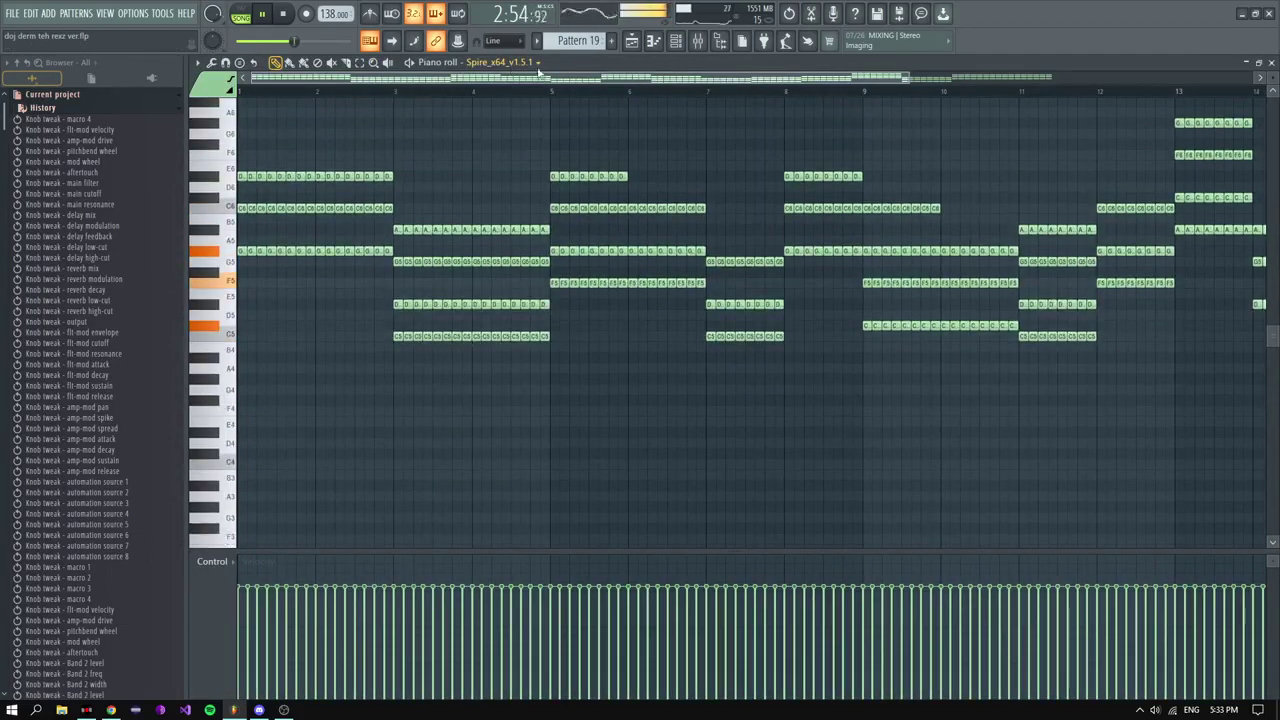
{"action": "key", "text": "Down"}
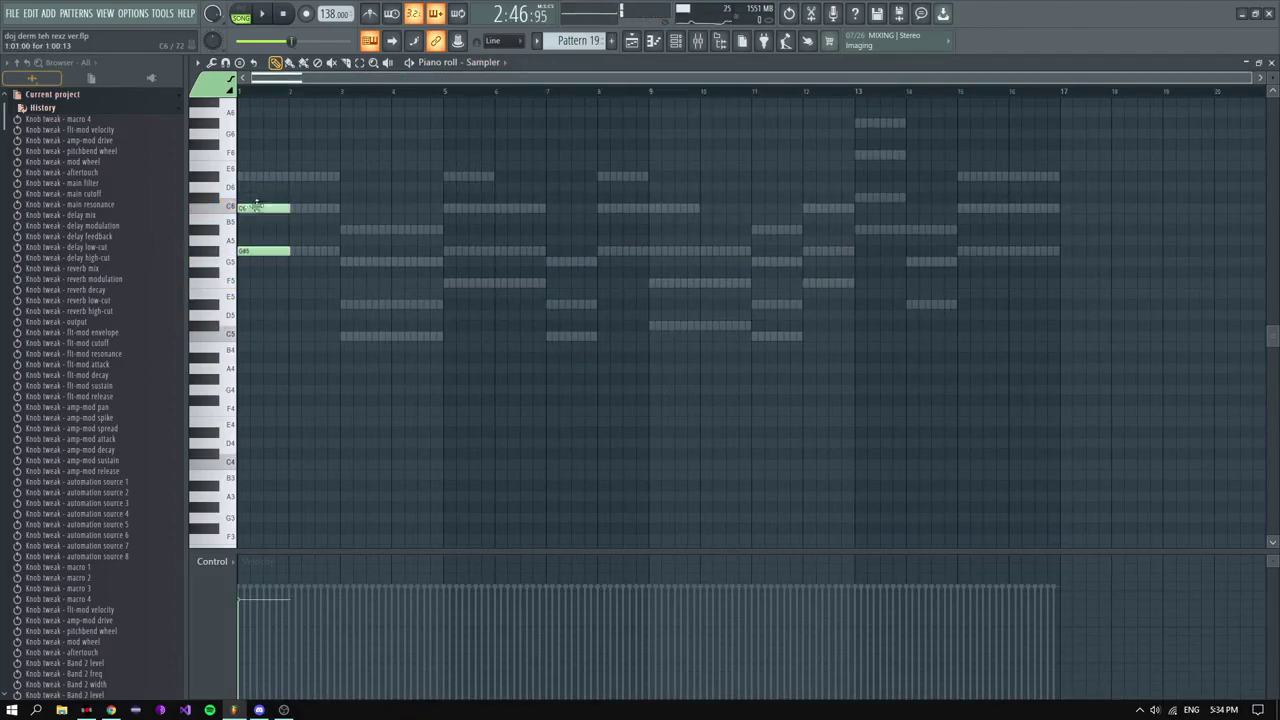
{"action": "right_click", "coordinate": [256, 207]}
{"action": "right_click", "coordinate": [258, 251]}
Step: Open the Sampler channel of Pattern 7 and add one-bar G#5, C6 and D#6 notes in bar 1 over the Nexus ghost notes
{"action": "key", "text": "space"}
{"action": "left_click", "coordinate": [634, 47]}
{"action": "double_click", "coordinate": [924, 356]}
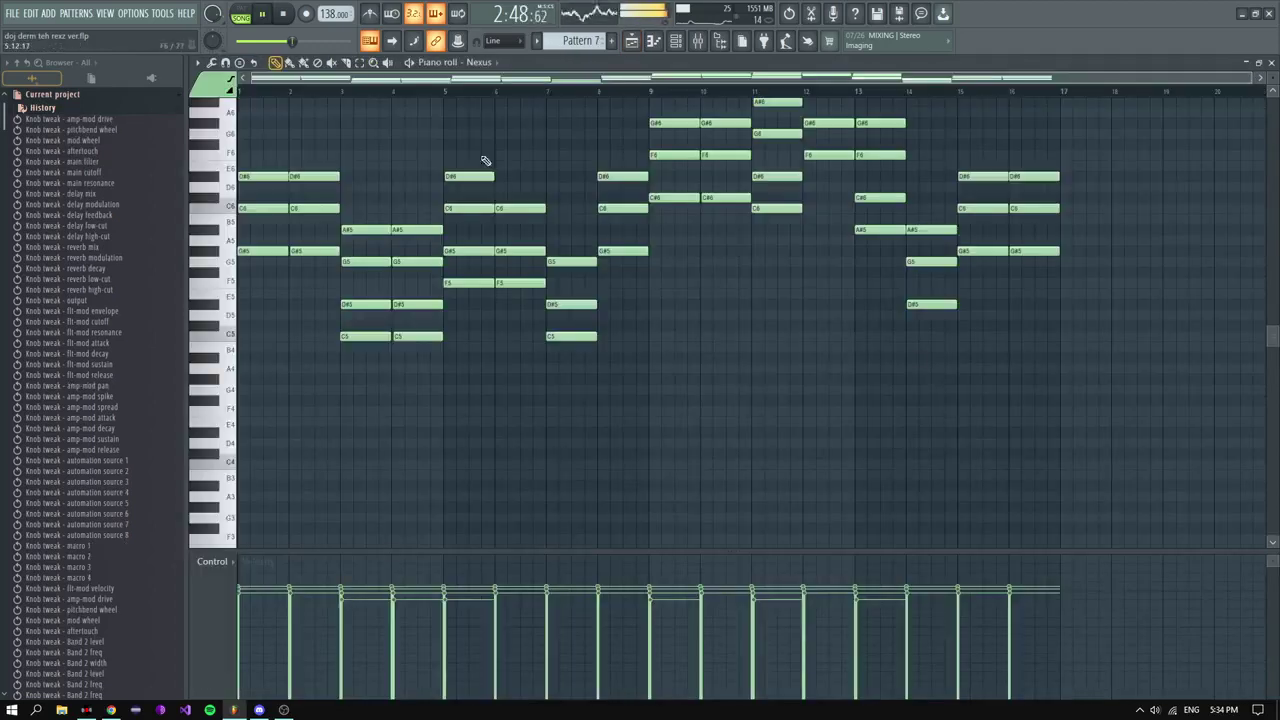
{"action": "key", "text": "Down"}
{"action": "left_click_drag", "start_coordinate": [246, 252], "coordinate": [202, 253]}
{"action": "left_click", "coordinate": [257, 210]}
{"action": "left_click", "coordinate": [276, 178]}
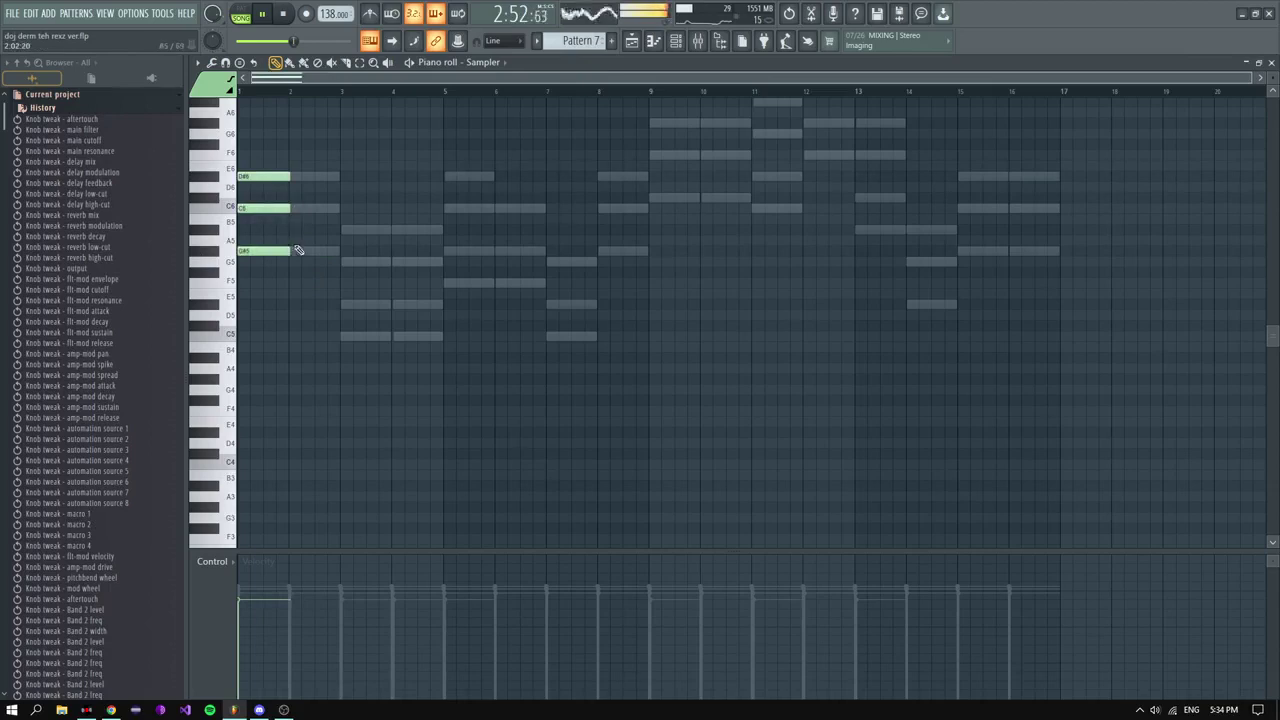
Step: Shorten the three bar 1 chord notes together to a length of 0:15:13
{"action": "left_click_drag", "start_coordinate": [303, 318], "coordinate": [240, 140]}
{"action": "scroll", "coordinate": [260, 150], "scroll_direction": "up", "scroll_amount": 6}
{"action": "left_click_drag", "start_coordinate": [1079, 212], "coordinate": [1034, 261]}
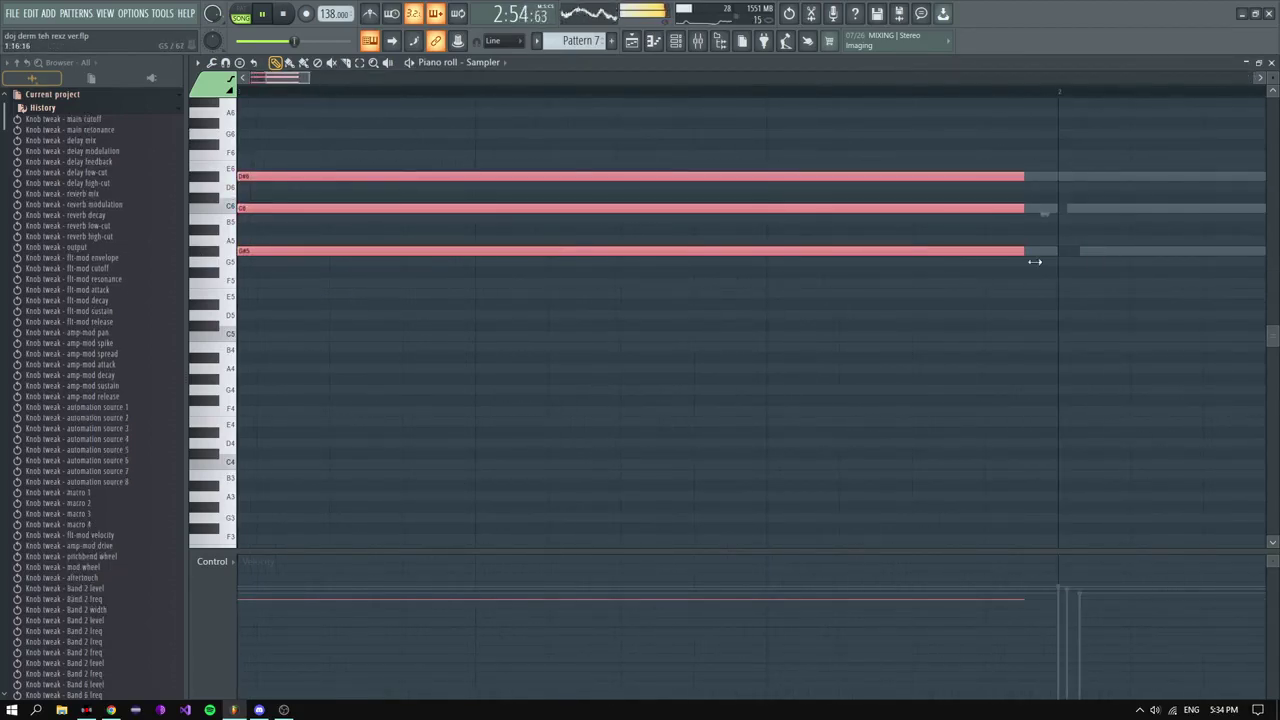
Step: Copy the opening chord to bar 2 and build a C5, D#5, G5 and A#5 chord in bar 3
{"action": "scroll", "coordinate": [678, 250], "scroll_direction": "down", "scroll_amount": 4}
{"action": "mouse_move", "coordinate": [350, 253]}
{"action": "left_mouse_down"}
{"action": "mouse_move", "coordinate": [553, 247]}
{"action": "mouse_move", "coordinate": [700, 300]}
{"action": "mouse_move", "coordinate": [731, 293]}
{"action": "mouse_move", "coordinate": [730, 304]}
{"action": "left_mouse_up"}
{"action": "left_click", "coordinate": [731, 293]}
{"action": "left_click", "coordinate": [664, 231]}
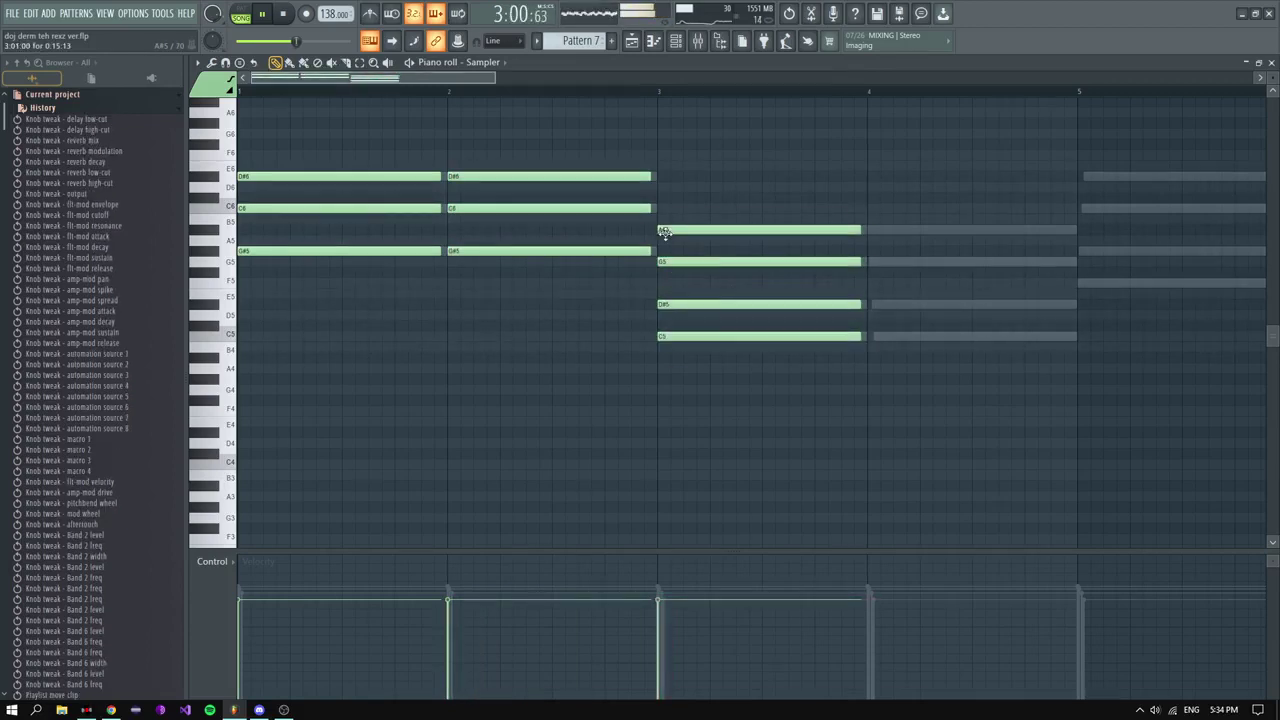
Step: Duplicate the bar 3 chord into bar 4 and place F5, G#5, C6 and D#6 chords in bars 5 and 6
{"action": "scroll", "coordinate": [698, 248], "scroll_direction": "down", "scroll_amount": 3}
{"action": "mouse_move", "coordinate": [592, 222]}
{"action": "left_mouse_down"}
{"action": "mouse_move", "coordinate": [567, 363]}
{"action": "mouse_move", "coordinate": [703, 334]}
{"action": "left_mouse_up"}
{"action": "left_click_drag", "start_coordinate": [723, 389], "coordinate": [575, 213]}
{"action": "key", "text": "ctrl+b"}
{"action": "left_click_drag", "start_coordinate": [809, 336], "coordinate": [817, 283]}
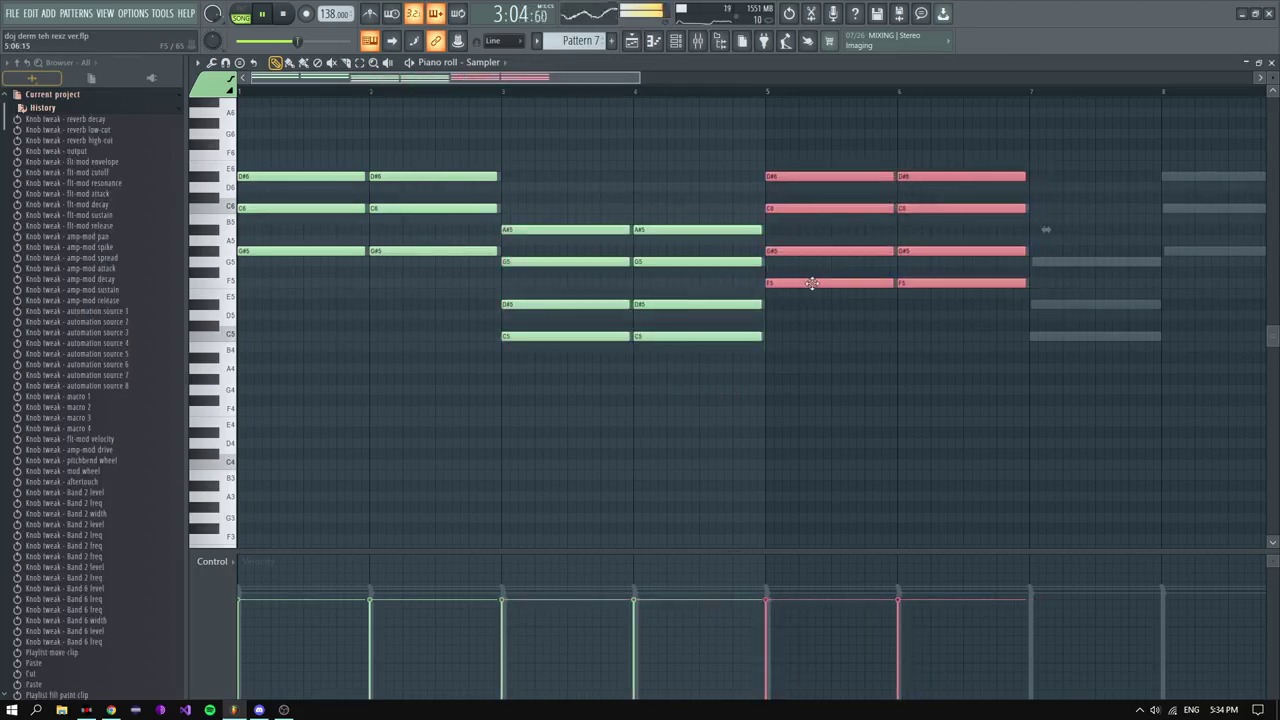
Step: Remove D#6 from bar 6 and add chords of C5, D#5, G5 in bar 7 and G#5, C6, D#6 in bar 8
{"action": "left_click", "coordinate": [848, 176]}
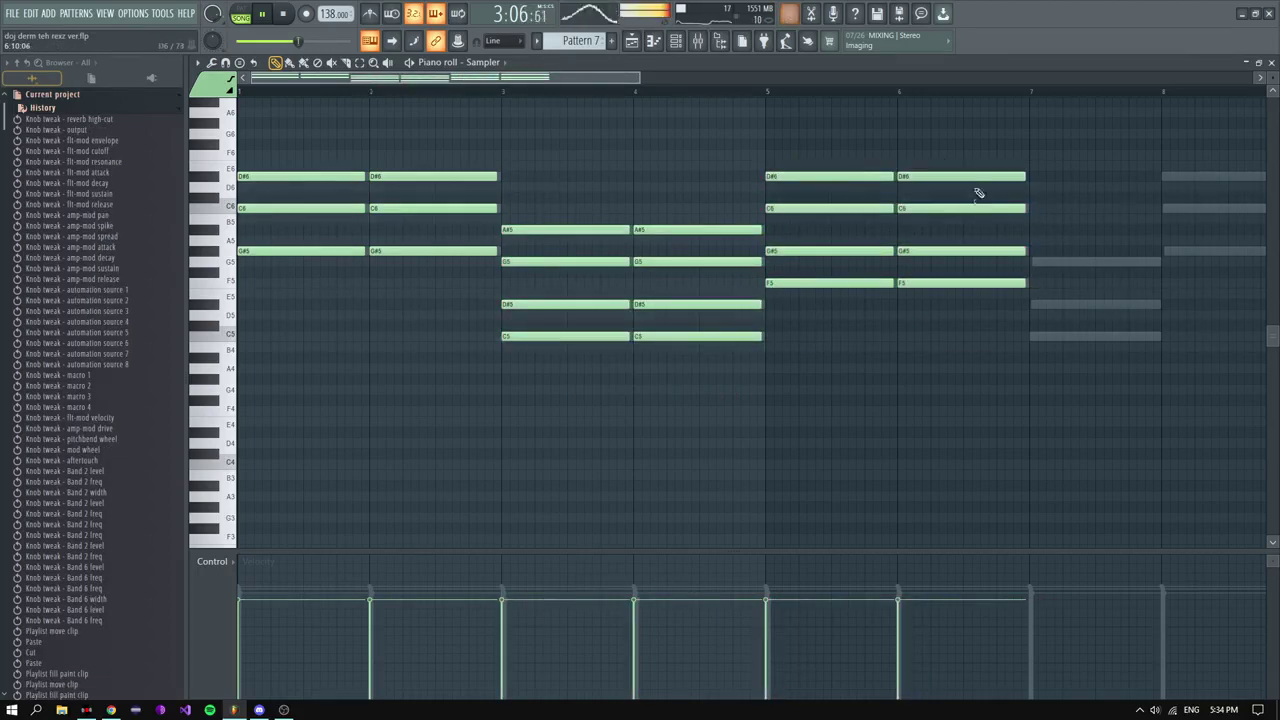
{"action": "mouse_move", "coordinate": [952, 168]}
{"action": "left_mouse_down"}
{"action": "mouse_move", "coordinate": [942, 305]}
{"action": "mouse_move", "coordinate": [1028, 311]}
{"action": "mouse_move", "coordinate": [1067, 341]}
{"action": "left_mouse_up"}
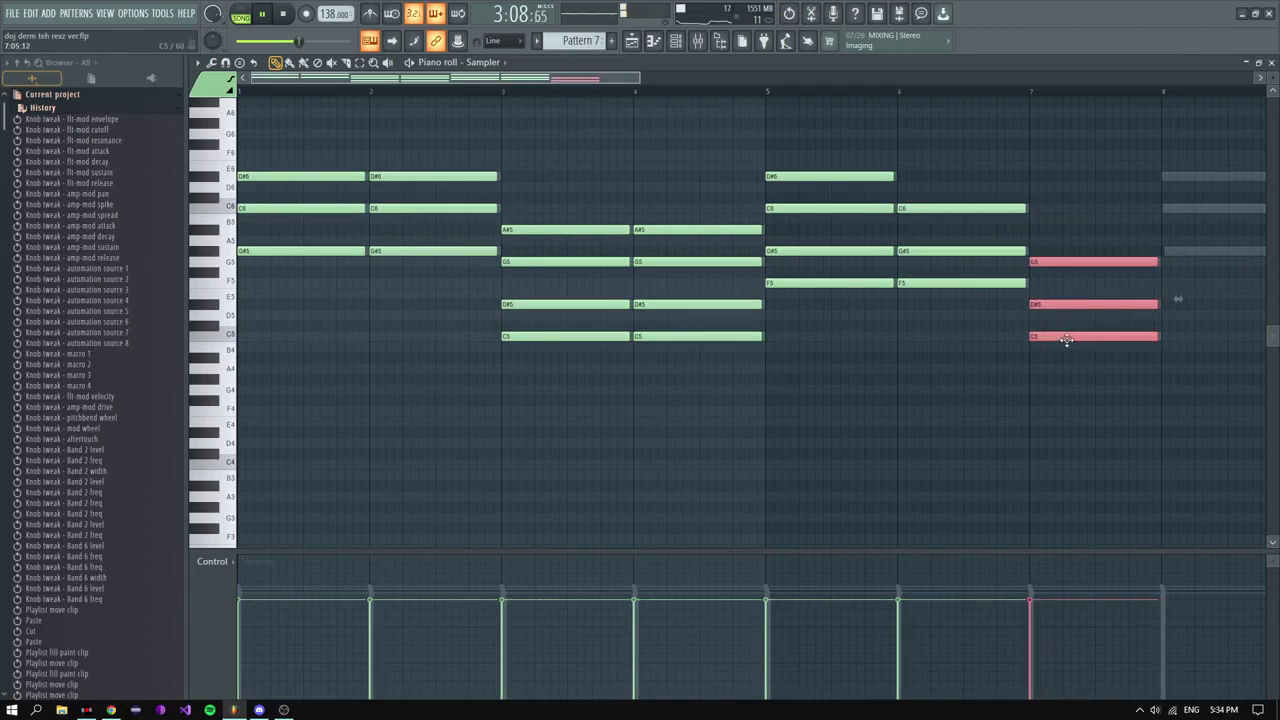
{"action": "scroll", "coordinate": [1030, 305], "scroll_direction": "down", "scroll_amount": 1}
{"action": "left_click_drag", "start_coordinate": [822, 262], "coordinate": [876, 253]}
{"action": "left_click", "coordinate": [901, 187]}
{"action": "left_click", "coordinate": [877, 233], "text": "ctrl"}
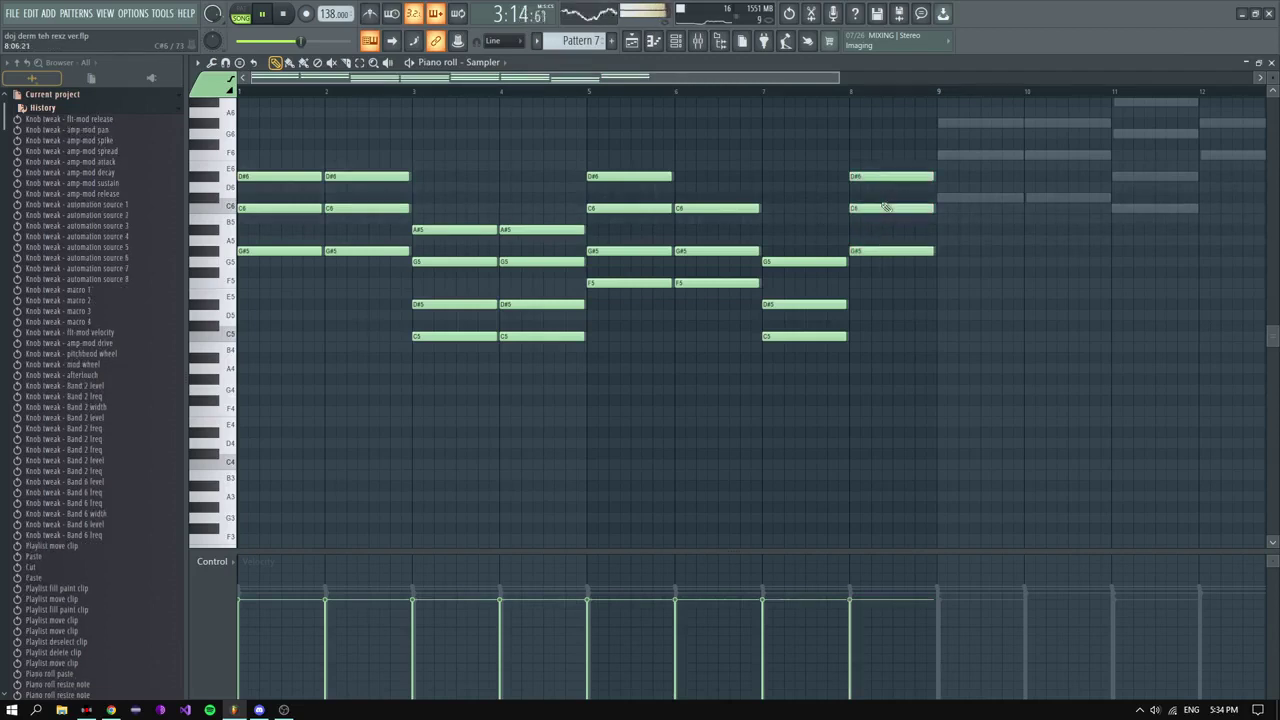
Step: Add C#6, F6 and G#6 chords in bars 9 and 10, and a C6, D#6 and G6 chord in bar 11
{"action": "left_click_drag", "start_coordinate": [880, 165], "coordinate": [903, 297]}
{"action": "left_click_drag", "start_coordinate": [889, 251], "coordinate": [974, 194]}
{"action": "left_click", "coordinate": [983, 190]}
{"action": "mouse_move", "coordinate": [976, 111]}
{"action": "left_mouse_down"}
{"action": "mouse_move", "coordinate": [1000, 211]}
{"action": "mouse_move", "coordinate": [1170, 200]}
{"action": "mouse_move", "coordinate": [1154, 211]}
{"action": "left_mouse_up"}
{"action": "left_click", "coordinate": [1146, 195], "text": "ctrl"}
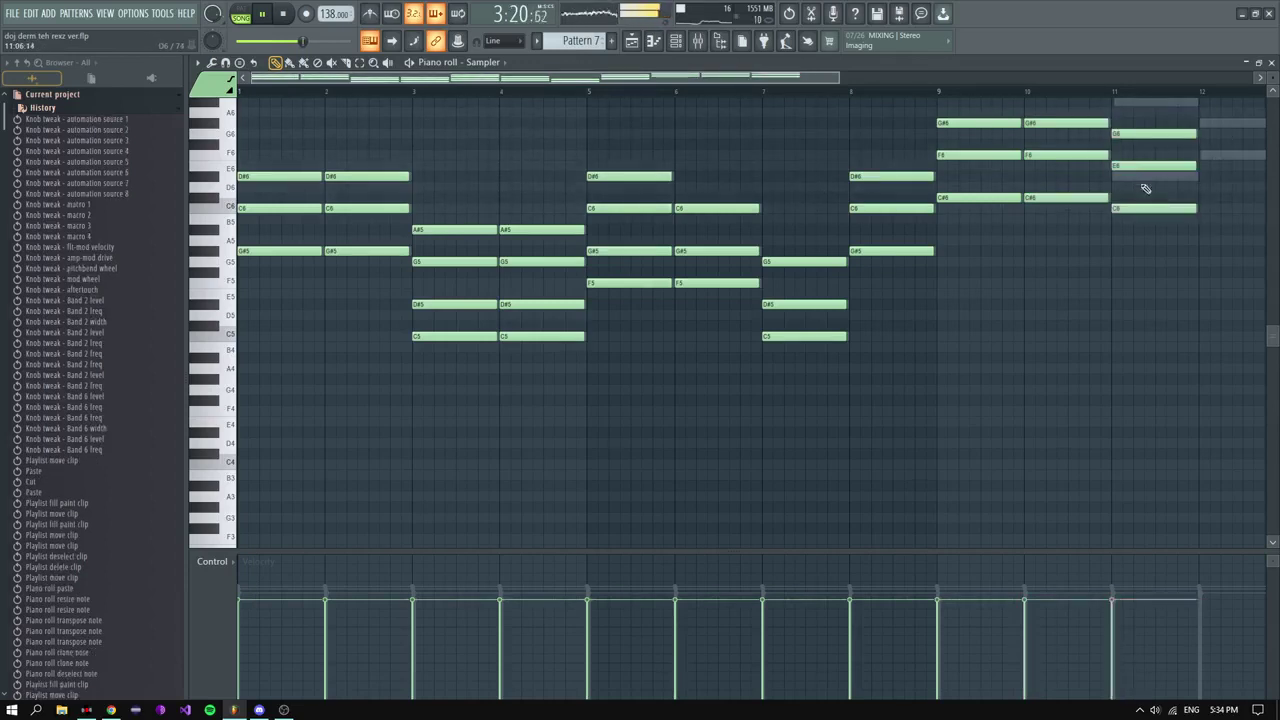
{"action": "left_click_drag", "start_coordinate": [1140, 166], "coordinate": [1141, 177]}
Step: Add a C7 note on top of the bar 9 chord and an A#6 note on top of the bar 11 chord
{"action": "scroll", "coordinate": [1143, 184], "scroll_direction": "up", "scroll_amount": 3}
{"action": "left_click", "coordinate": [1121, 198]}
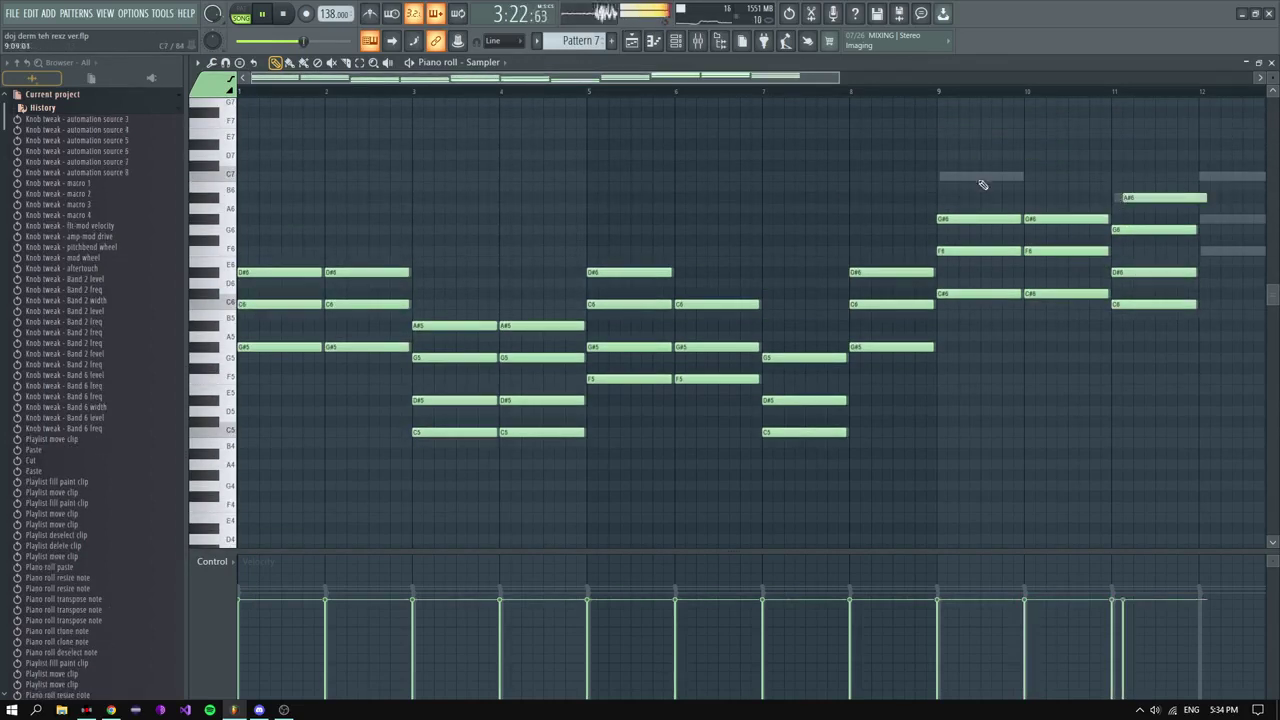
{"action": "left_click", "coordinate": [937, 179]}
{"action": "left_click", "coordinate": [1144, 189]}
{"action": "right_click", "coordinate": [1147, 199]}
{"action": "scroll", "coordinate": [1142, 177], "scroll_direction": "down", "scroll_amount": 2}
{"action": "left_click_drag", "start_coordinate": [1042, 190], "coordinate": [970, 236]}
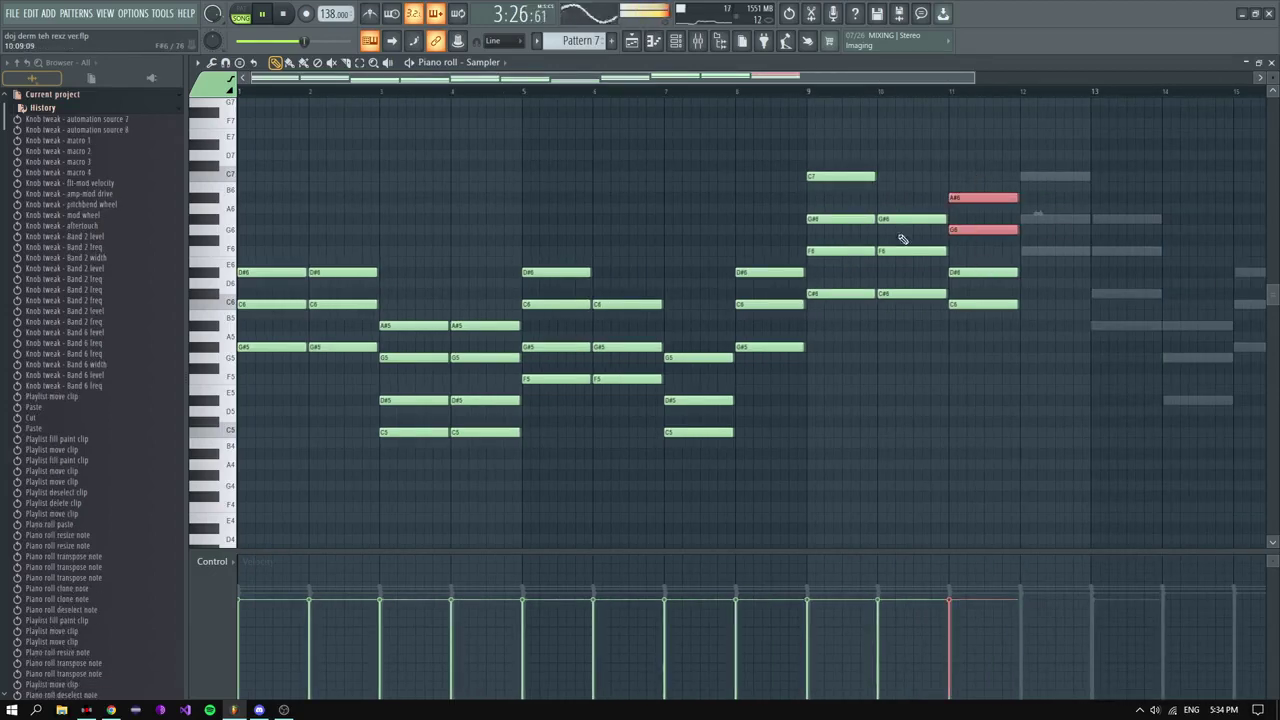
Step: Play the song in the playlist and look over the arrangement up to the final section
{"action": "left_click", "coordinate": [632, 44]}
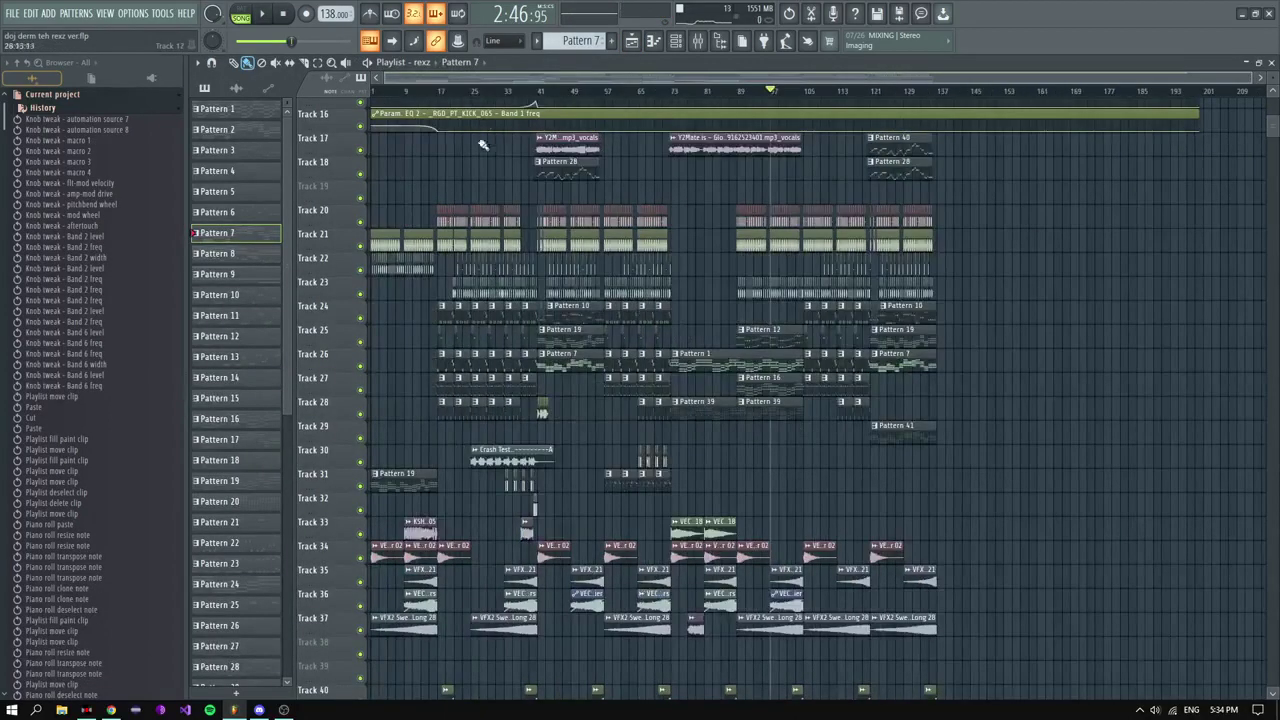
{"action": "key", "text": "space"}
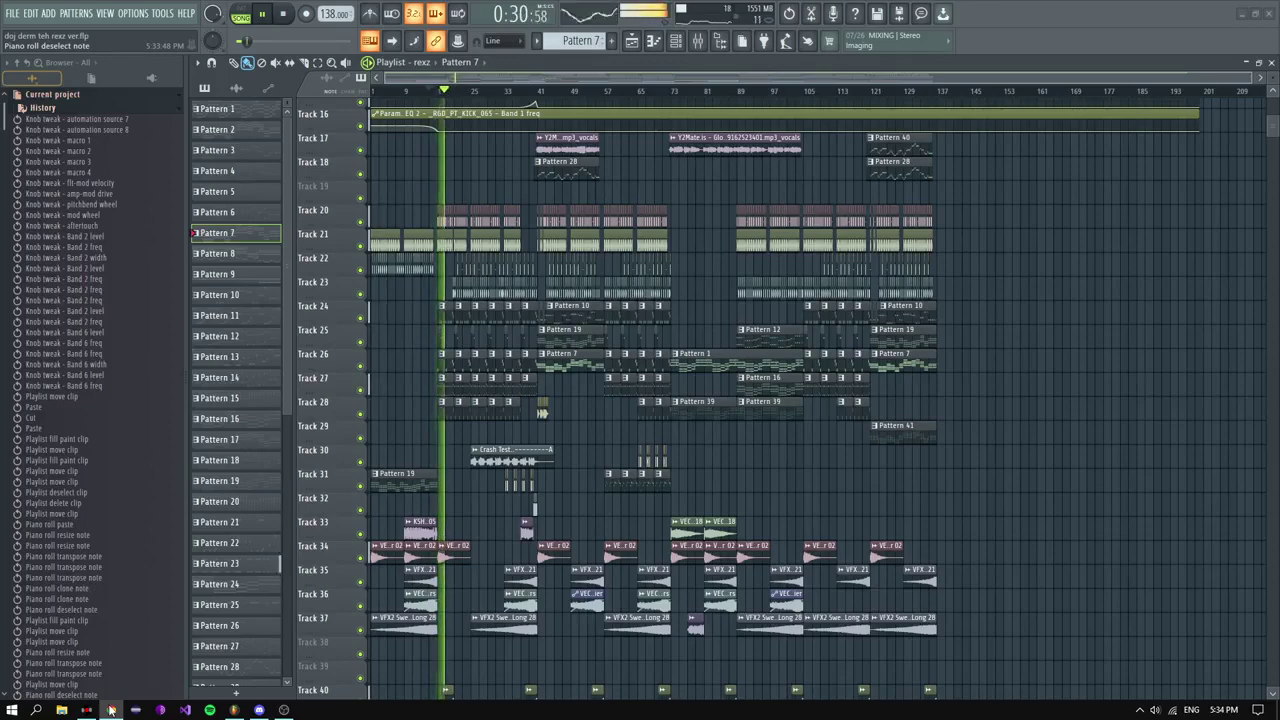
{"action": "scroll", "coordinate": [410, 578], "scroll_direction": "up", "scroll_amount": 3, "text": "ctrl"}
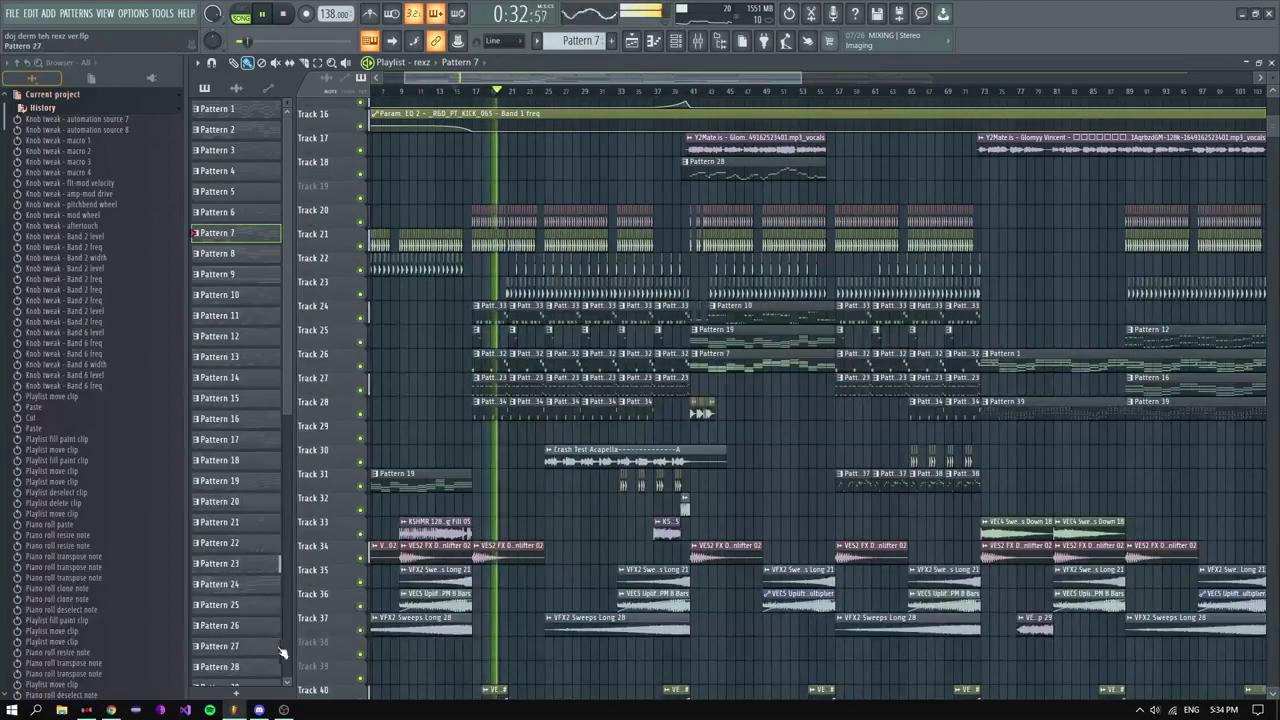
{"action": "scroll", "coordinate": [940, 330], "scroll_direction": "down", "scroll_amount": 3, "text": "ctrl"}
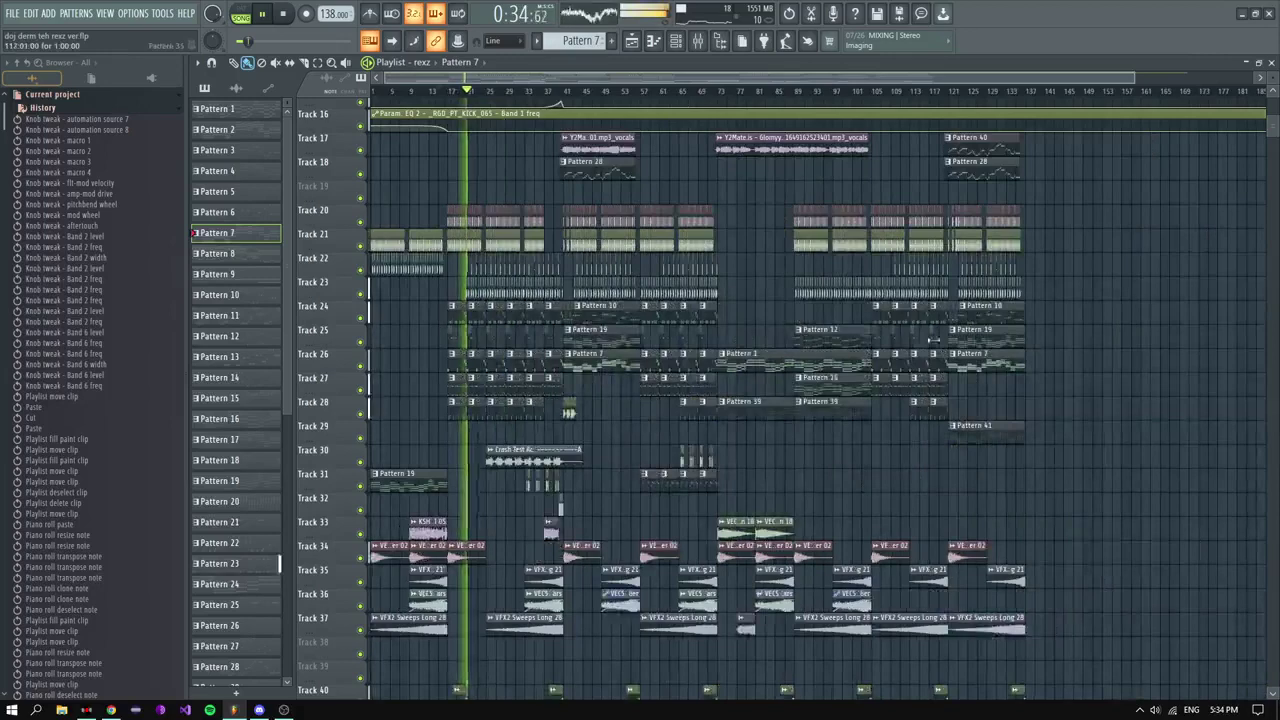
{"action": "scroll", "coordinate": [1008, 333], "scroll_direction": "up", "scroll_amount": 4, "text": "ctrl"}
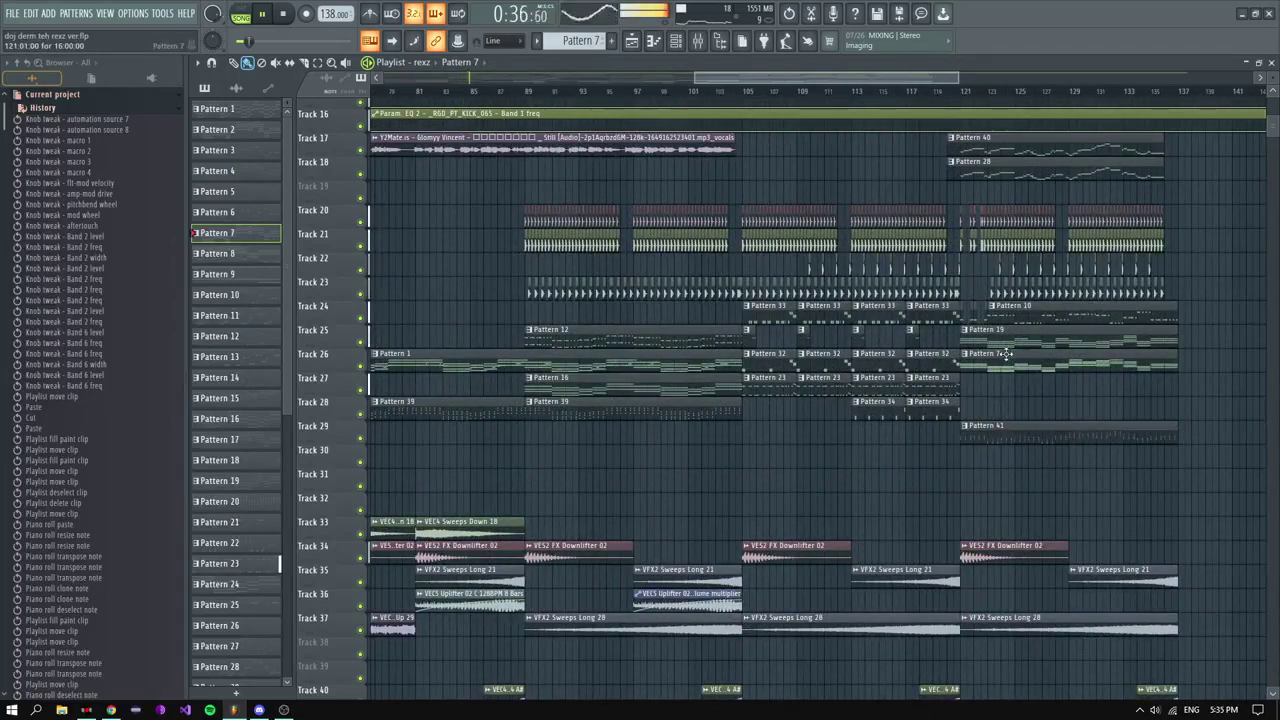
Step: Reopen the final Pattern 7 clip and copy the bar 11 chord into bar 12 as F6, G#6 and C7
{"action": "double_click", "coordinate": [1006, 354]}
{"action": "left_click_drag", "start_coordinate": [825, 375], "coordinate": [789, 181], "text": "ctrl"}
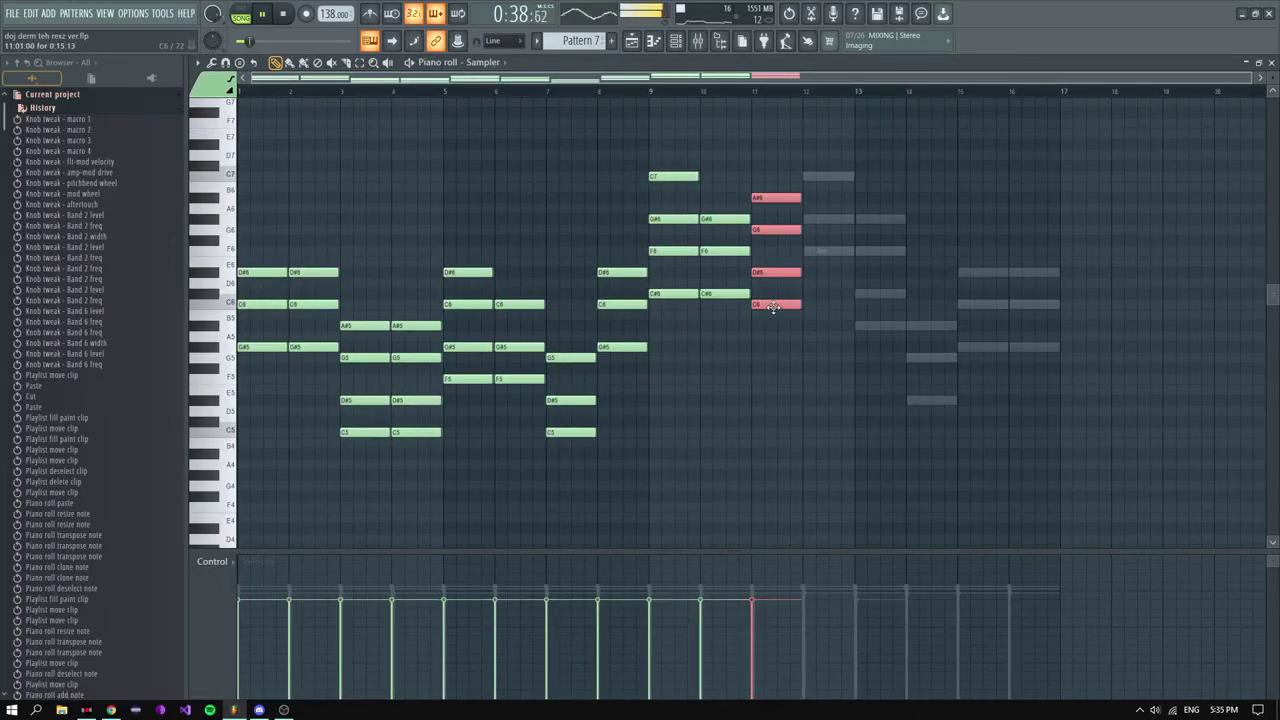
{"action": "left_click_drag", "start_coordinate": [773, 307], "coordinate": [828, 251], "text": "shift"}
{"action": "right_click", "coordinate": [829, 147]}
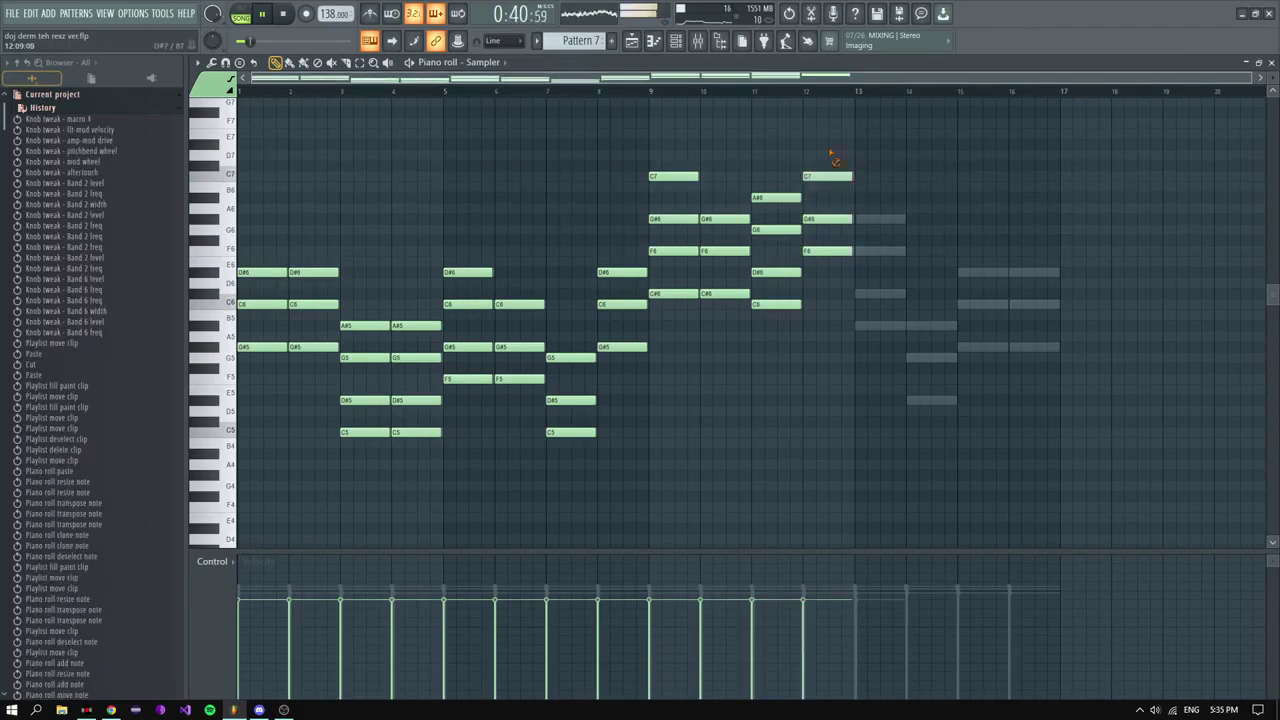
Step: Build chords of A#5, C#6, F6, G#6 in bar 13, D#5, G5, A#5 in bar 14, and G#5, C6, D#6 in bars 15 and 16
{"action": "mouse_move", "coordinate": [826, 152]}
{"action": "left_mouse_down"}
{"action": "mouse_move", "coordinate": [830, 253]}
{"action": "mouse_move", "coordinate": [882, 328]}
{"action": "left_mouse_up"}
{"action": "left_click", "coordinate": [860, 218]}
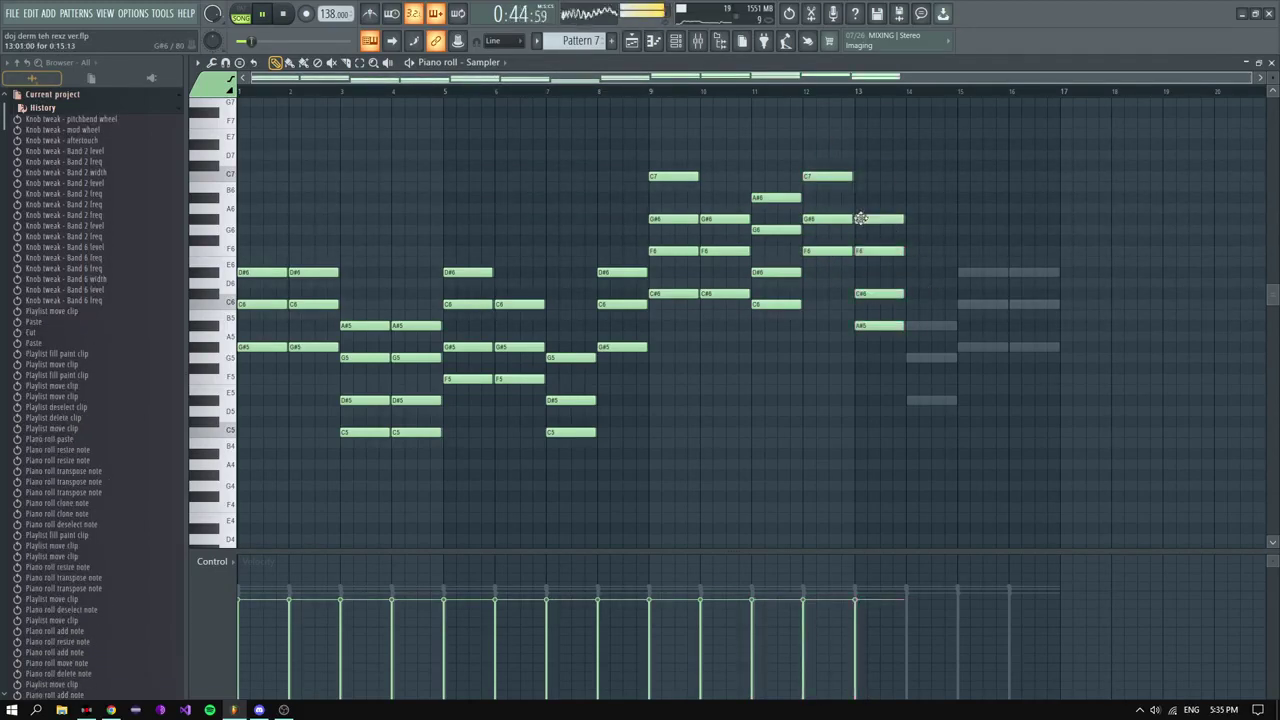
{"action": "mouse_move", "coordinate": [874, 196]}
{"action": "left_mouse_down"}
{"action": "mouse_move", "coordinate": [877, 349]}
{"action": "mouse_move", "coordinate": [927, 402]}
{"action": "mouse_move", "coordinate": [925, 356]}
{"action": "left_mouse_up"}
{"action": "right_click", "coordinate": [940, 295]}
{"action": "left_click_drag", "start_coordinate": [939, 280], "coordinate": [945, 412]}
{"action": "mouse_move", "coordinate": [936, 398]}
{"action": "left_mouse_down"}
{"action": "mouse_move", "coordinate": [987, 344]}
{"action": "mouse_move", "coordinate": [1031, 346]}
{"action": "left_mouse_up"}
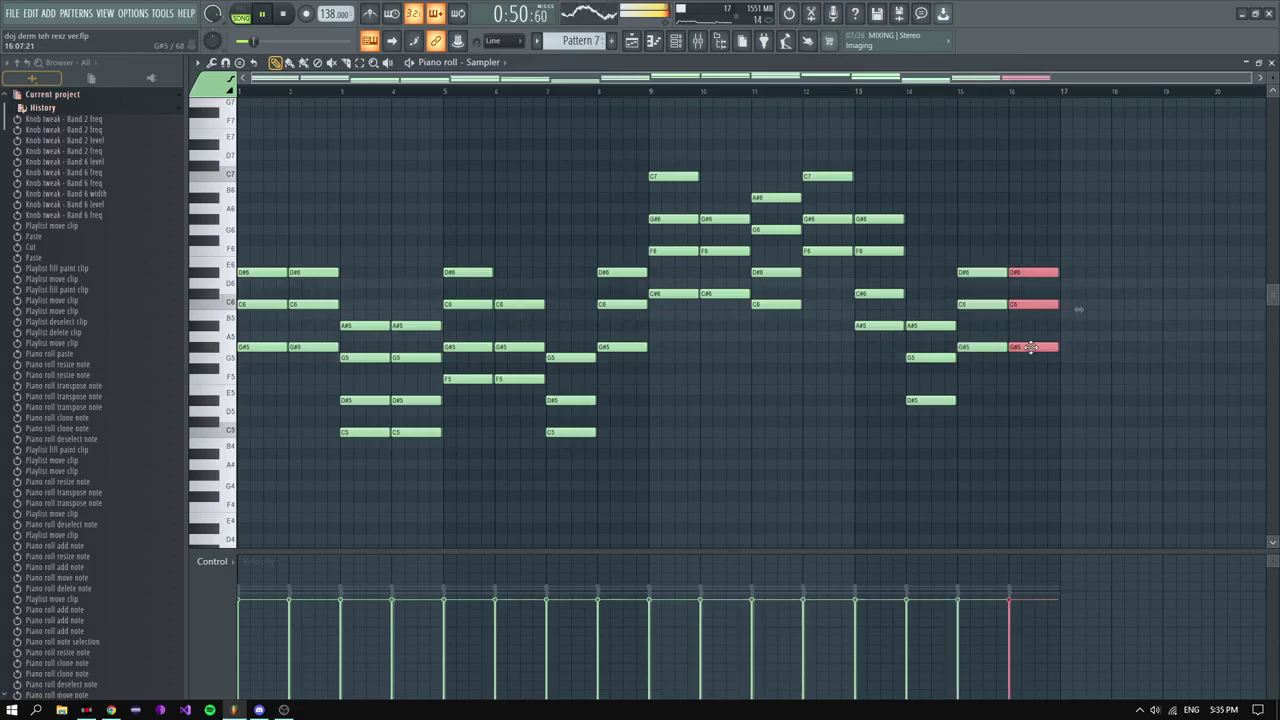
Step: Cut all chords from Pattern 7's Sampler channel and paste them over the existing Nexus3 #2 notes in Pattern 41
{"action": "key", "text": "ctrl+a"}
{"action": "key", "text": "ctrl+x"}
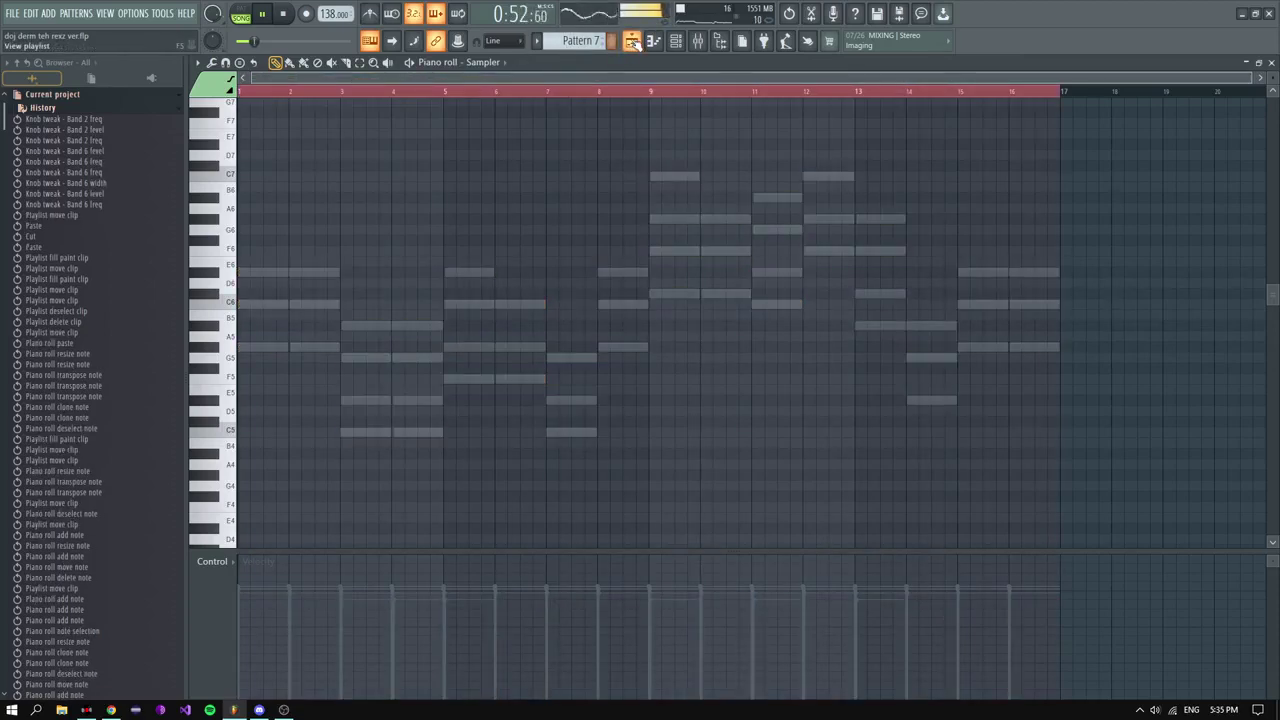
{"action": "left_click", "coordinate": [632, 41]}
{"action": "double_click", "coordinate": [1003, 441]}
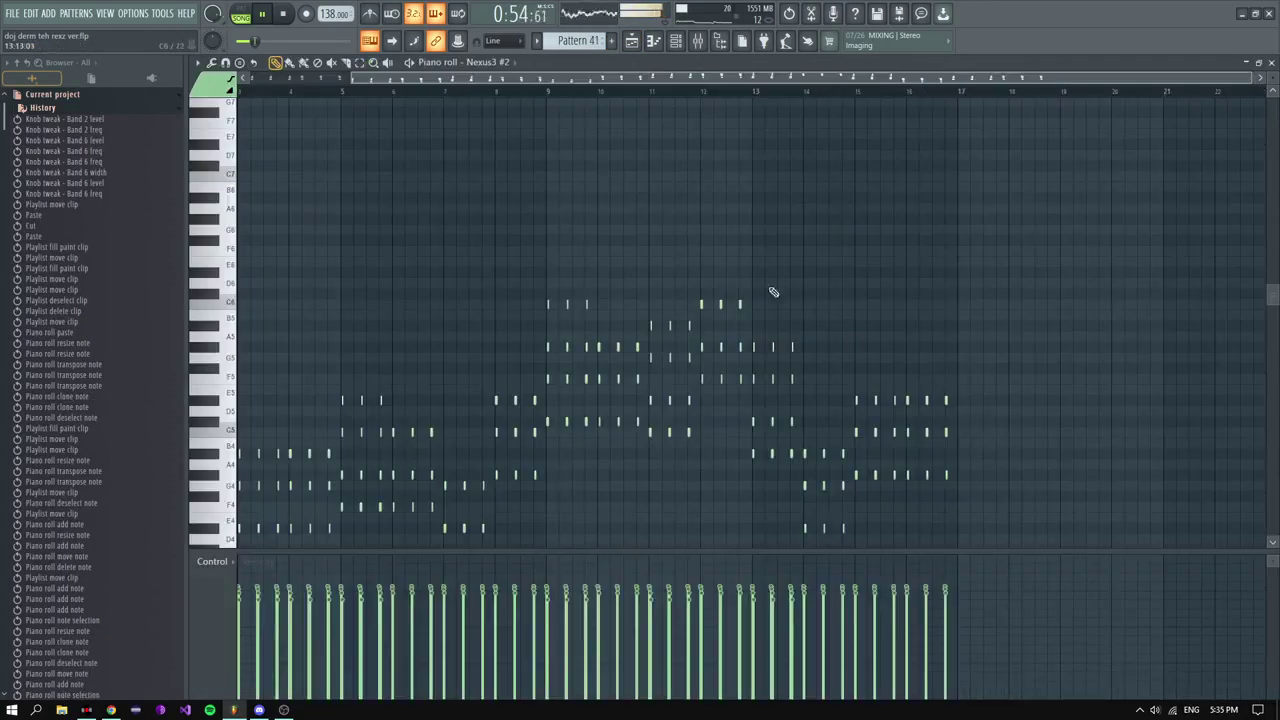
{"action": "key", "text": "ctrl+a"}
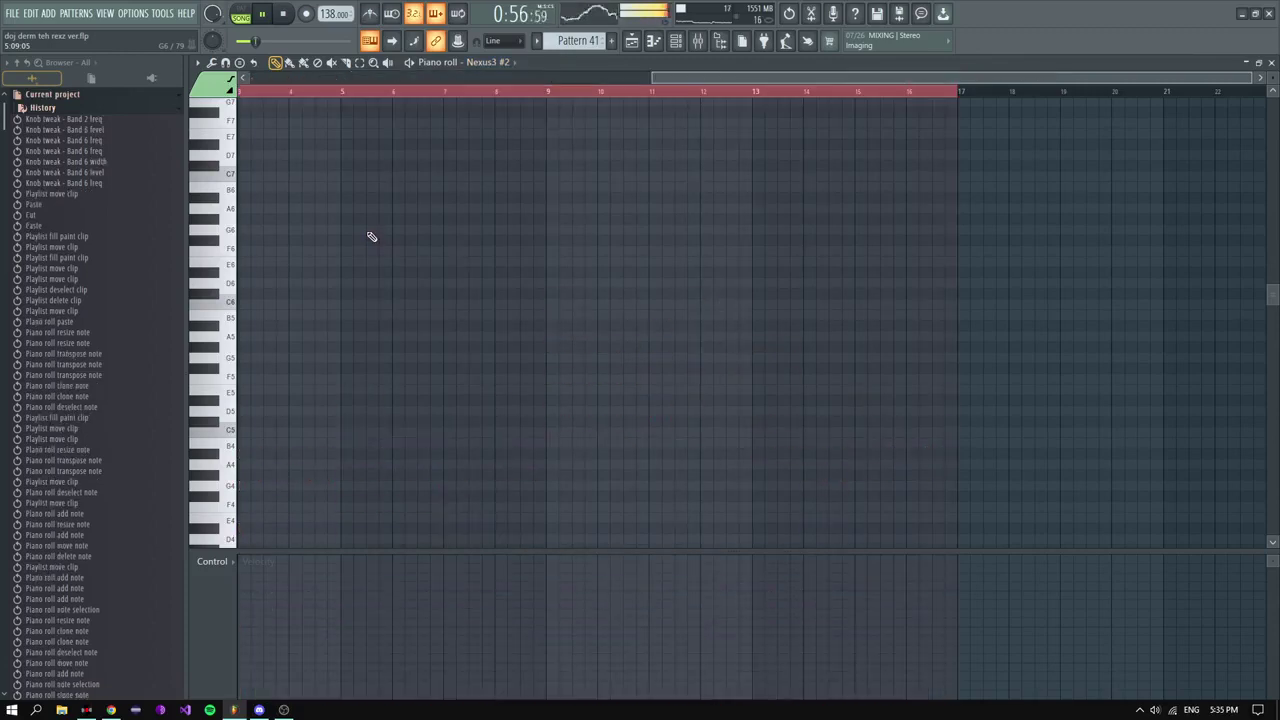
{"action": "key", "text": "Delete"}
{"action": "key", "text": "ctrl+v"}
Step: Shorten all pasted chords in Pattern 41 to brief stabs at the start of each bar
{"action": "left_click_drag", "start_coordinate": [285, 304], "coordinate": [246, 305]}
{"action": "scroll", "coordinate": [375, 322], "scroll_direction": "up", "scroll_amount": 3}
{"action": "scroll", "coordinate": [390, 332], "scroll_direction": "down", "scroll_amount": 3}
{"action": "left_click_drag", "start_coordinate": [337, 346], "coordinate": [261, 343]}
{"action": "scroll", "coordinate": [260, 343], "scroll_direction": "up", "scroll_amount": 5}
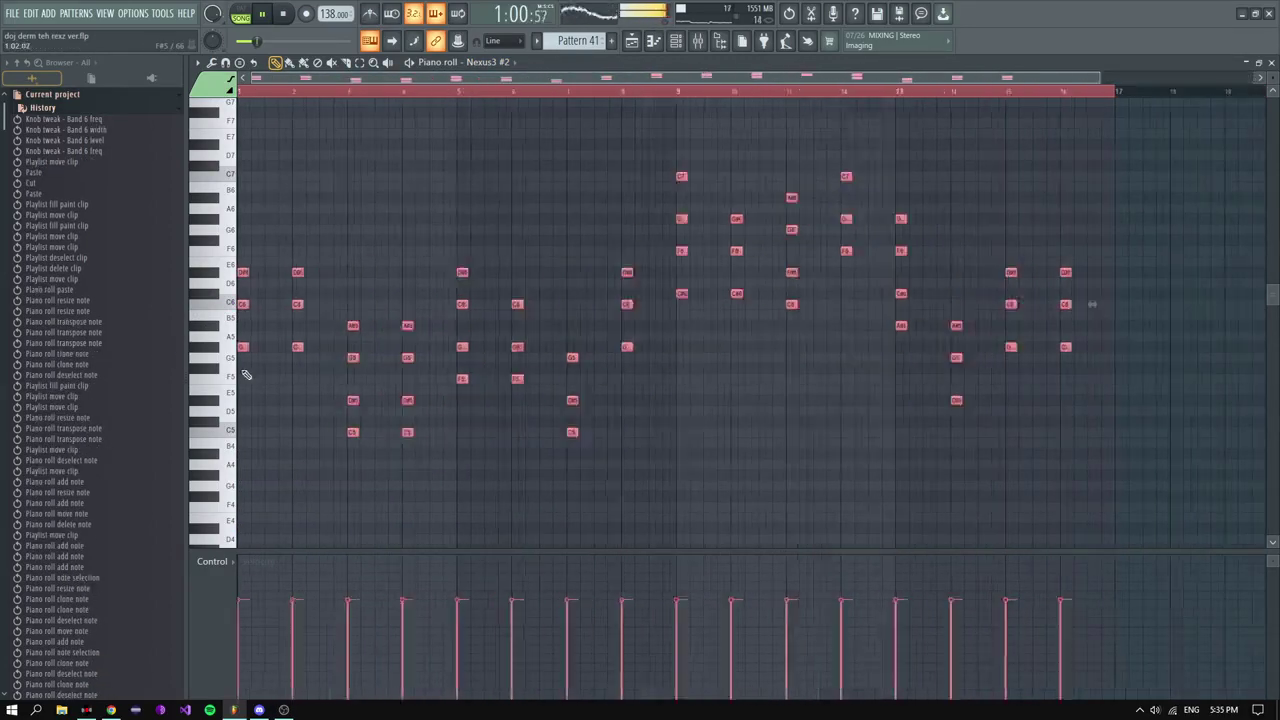
{"action": "scroll", "coordinate": [235, 350], "scroll_direction": "up", "scroll_amount": 2}
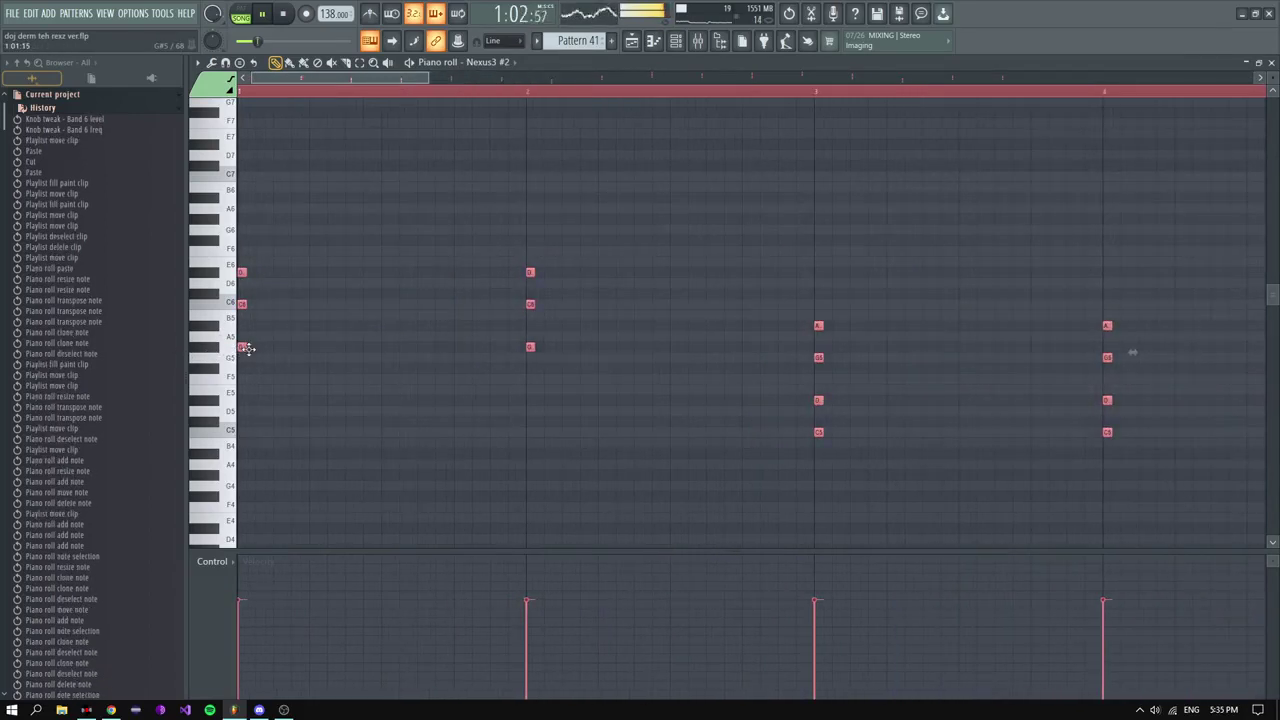
Step: Set the stabs to 0:01:13 long, repeat them on steps 7 and 13 of each bar, and transpose everything down one octave
{"action": "left_click_drag", "start_coordinate": [253, 348], "coordinate": [457, 347], "text": "shift"}
{"action": "key", "text": "ctrl+a"}
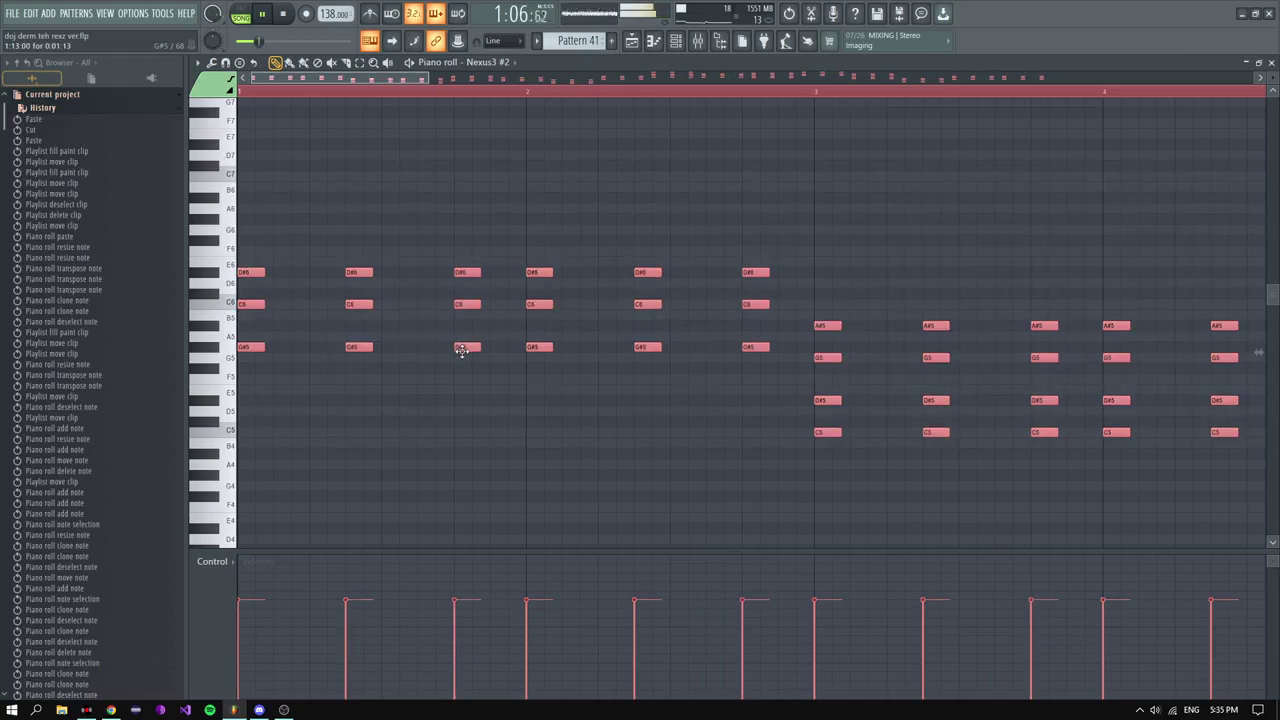
{"action": "key", "text": "ctrl+Up"}
{"action": "key", "text": "ctrl+Down"}
{"action": "key", "text": "ctrl+Down"}
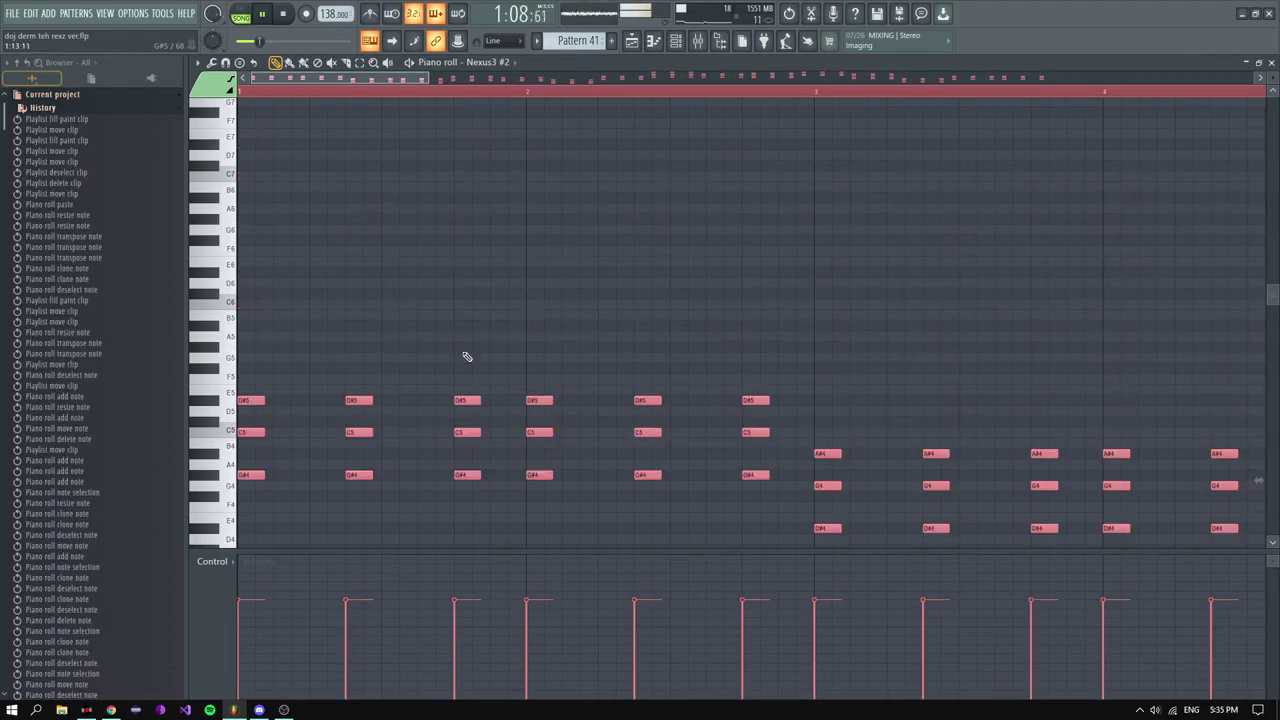
Step: Play Pattern 41 on its own from the start to hear the new stab rhythm
{"action": "key", "text": "l"}
{"action": "key", "text": "space"}
{"action": "scroll", "coordinate": [415, 140], "scroll_direction": "down", "scroll_amount": 7}
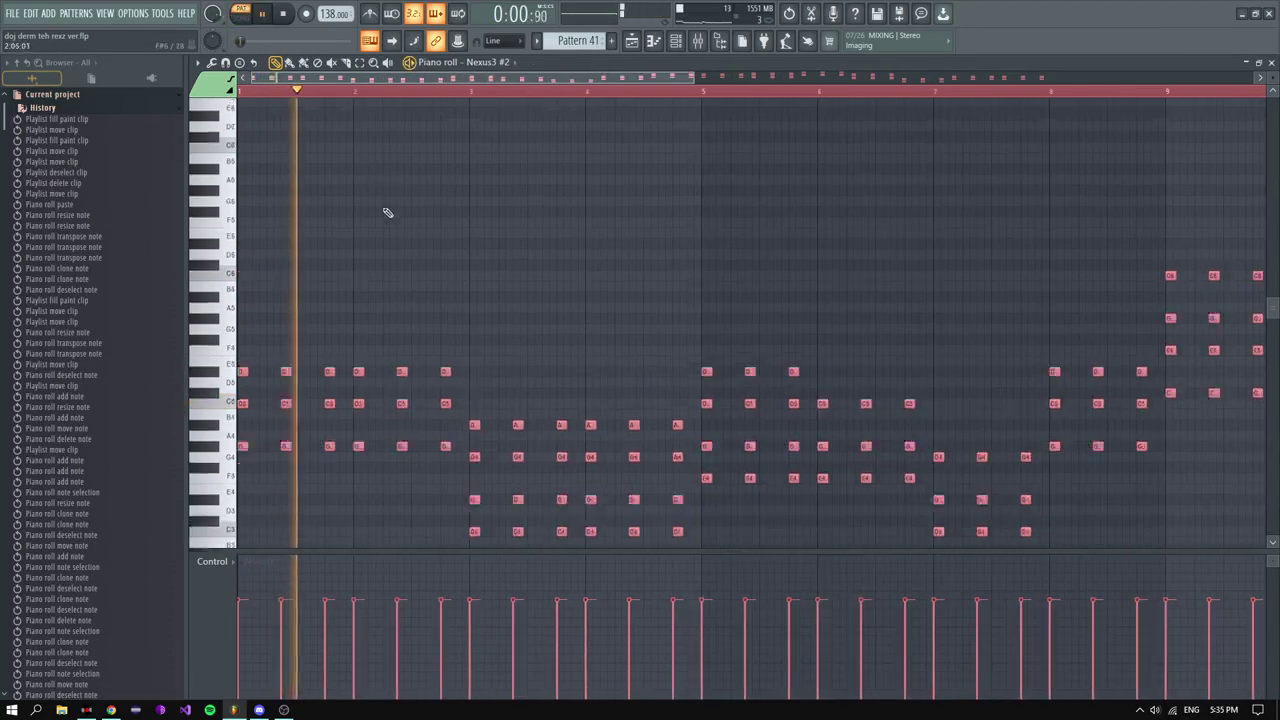
Step: Play the song in the playlist from just before bar 121 to check the stabs in the final section
{"action": "left_click", "coordinate": [633, 42]}
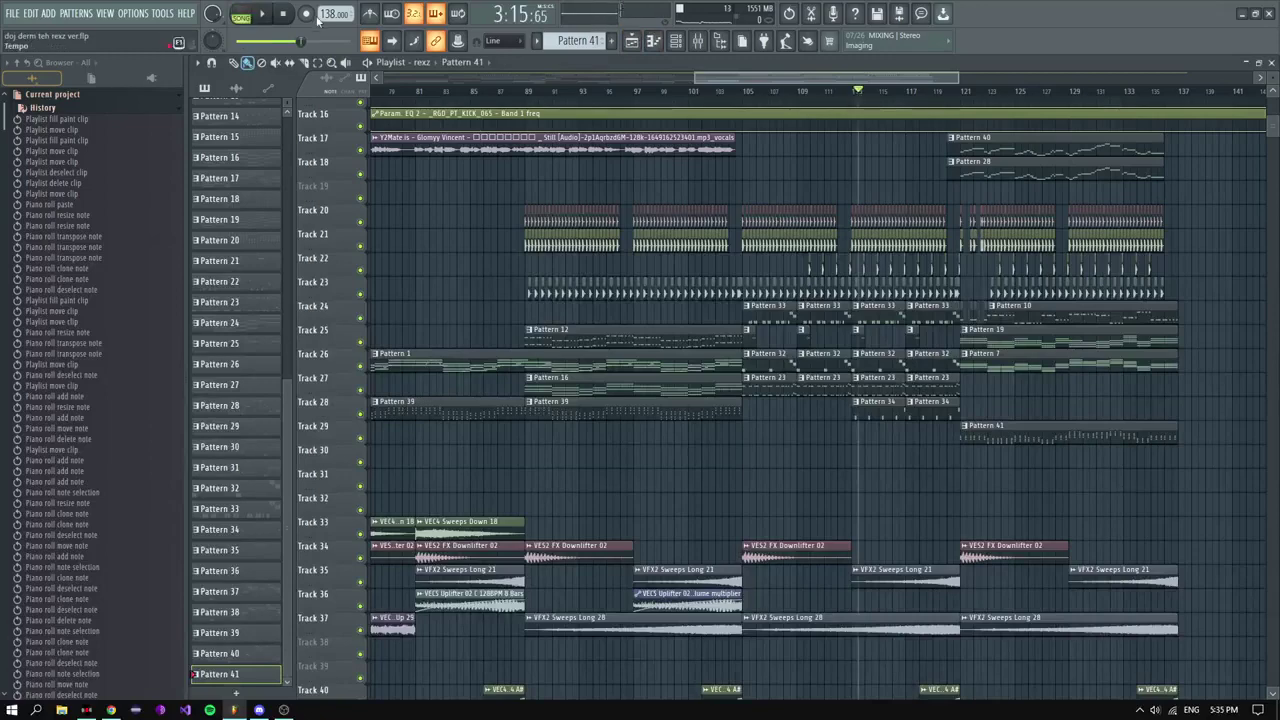
{"action": "left_click", "coordinate": [958, 97]}
{"action": "scroll", "coordinate": [829, 443], "scroll_direction": "up", "scroll_amount": 5}
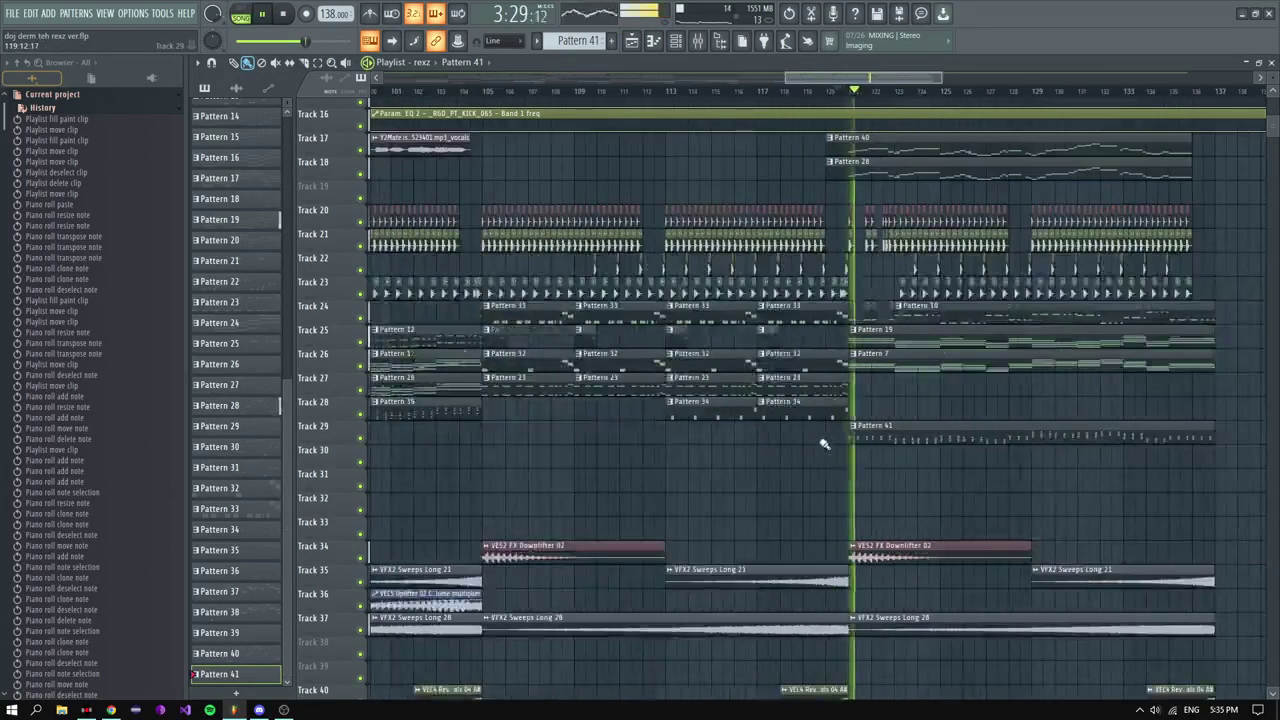
{"action": "scroll", "coordinate": [850, 452], "scroll_direction": "down", "scroll_amount": 5}
{"action": "scroll", "coordinate": [850, 452], "scroll_direction": "down", "scroll_amount": 4}
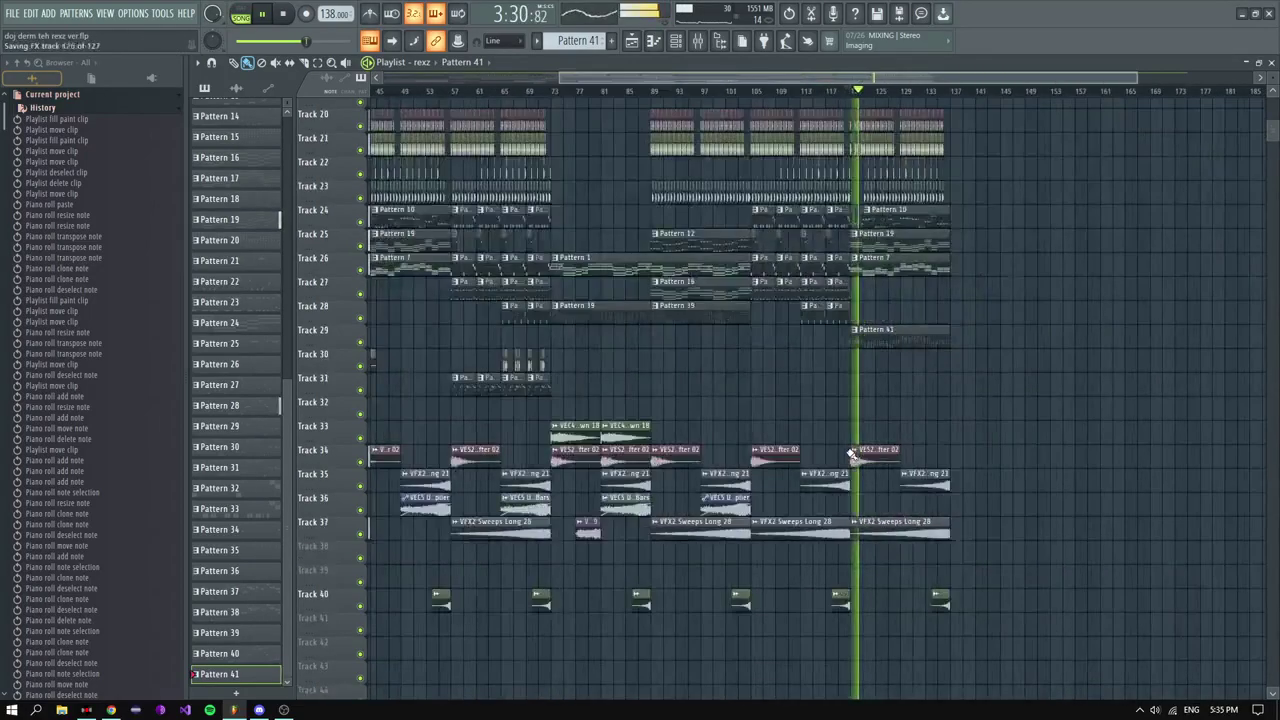
{"action": "scroll", "coordinate": [850, 451], "scroll_direction": "up", "scroll_amount": 6}
{"action": "scroll", "coordinate": [829, 400], "scroll_direction": "down", "scroll_amount": 4}
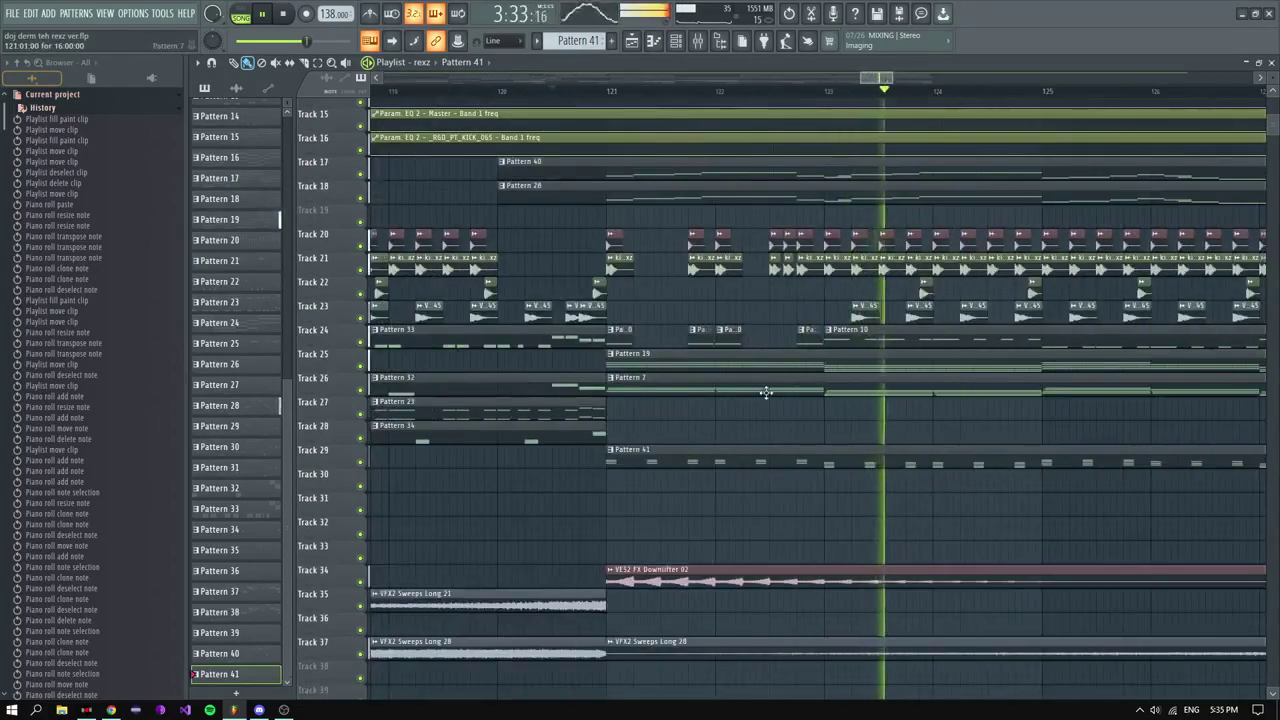
{"action": "scroll", "coordinate": [815, 338], "scroll_direction": "up", "scroll_amount": 4}
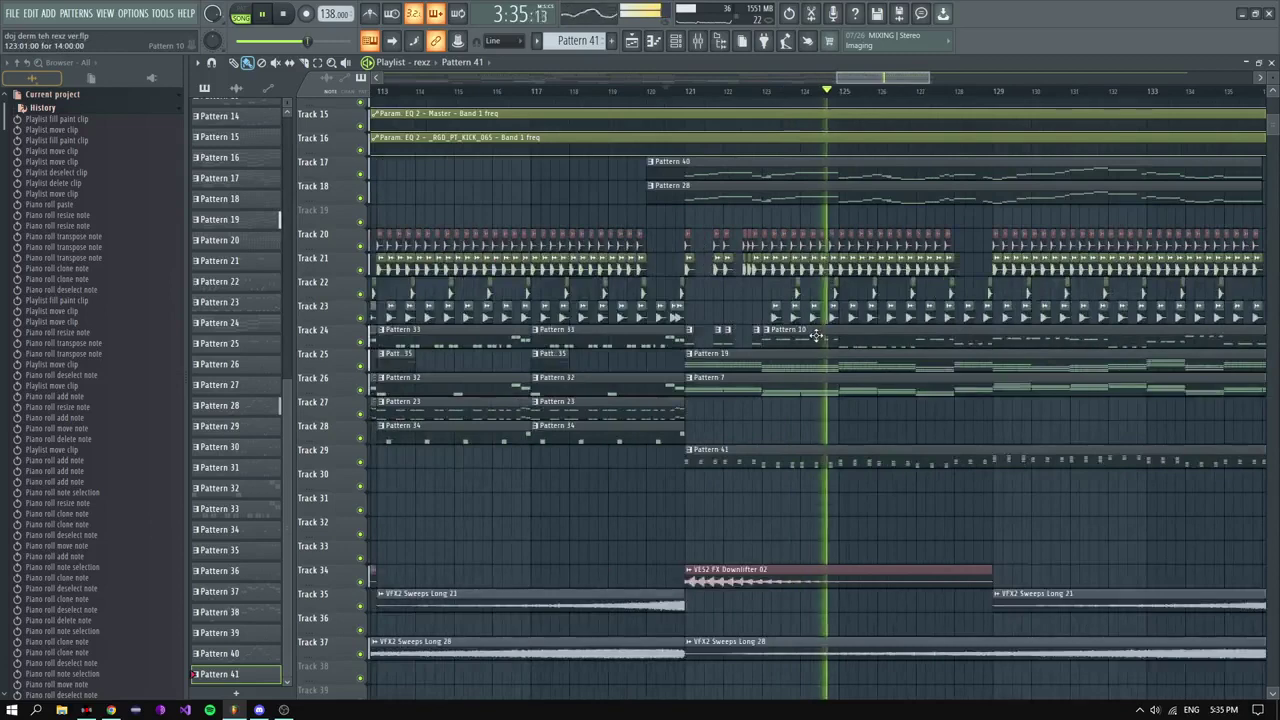
{"action": "scroll", "coordinate": [815, 335], "scroll_direction": "down", "scroll_amount": 3}
{"action": "scroll", "coordinate": [709, 157], "scroll_direction": "up", "scroll_amount": 2}
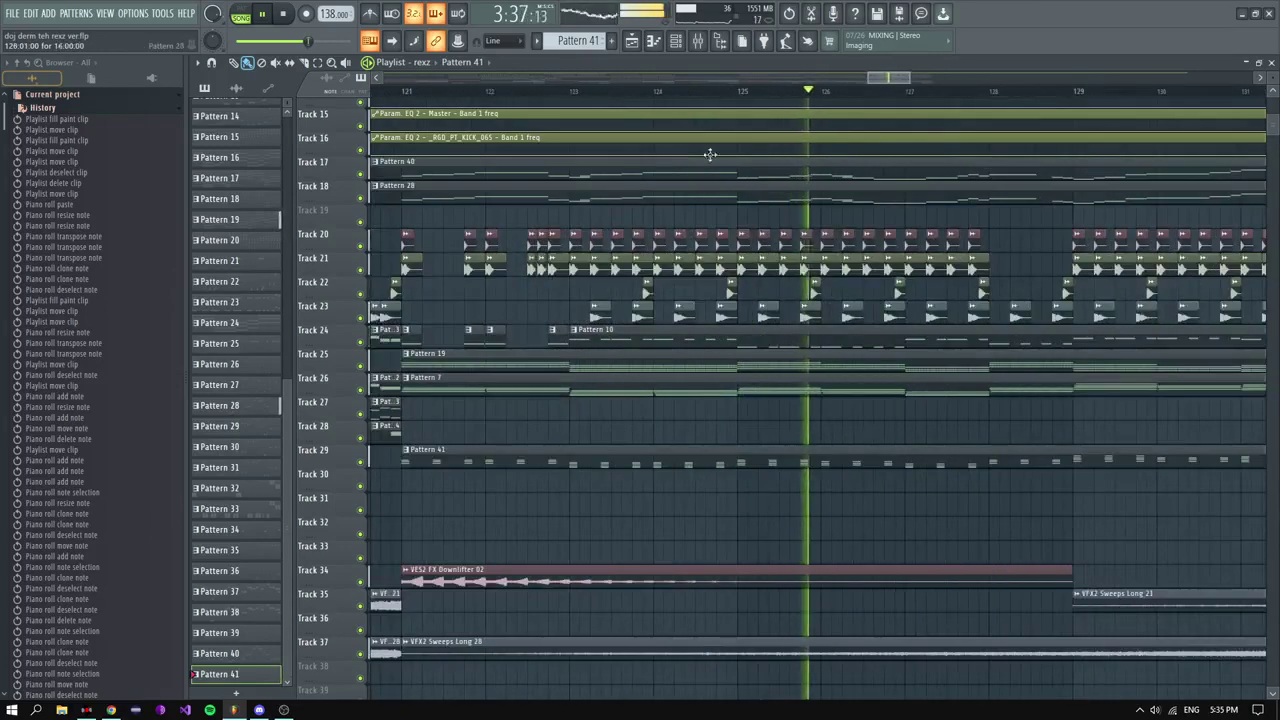
Step: Lower the volume of the Nexus3 #2 mixer track slightly and return to the playlist
{"action": "left_click", "coordinate": [699, 41]}
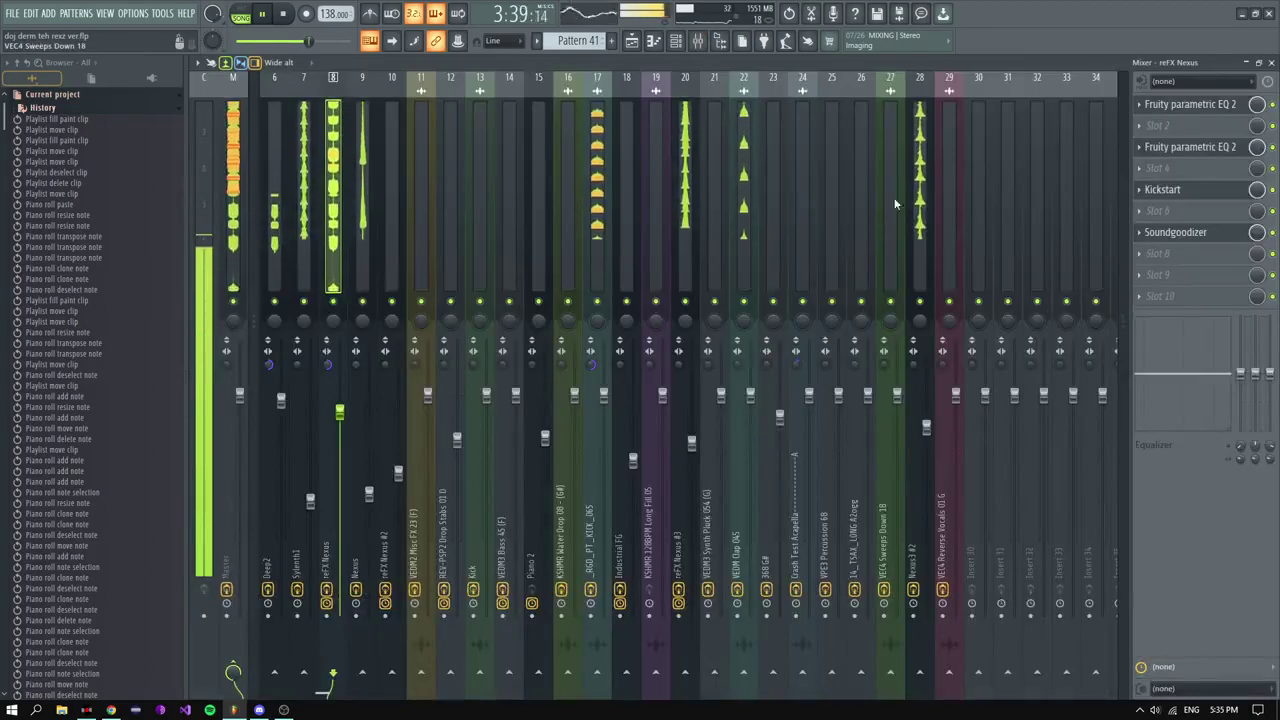
{"action": "left_click", "coordinate": [925, 150]}
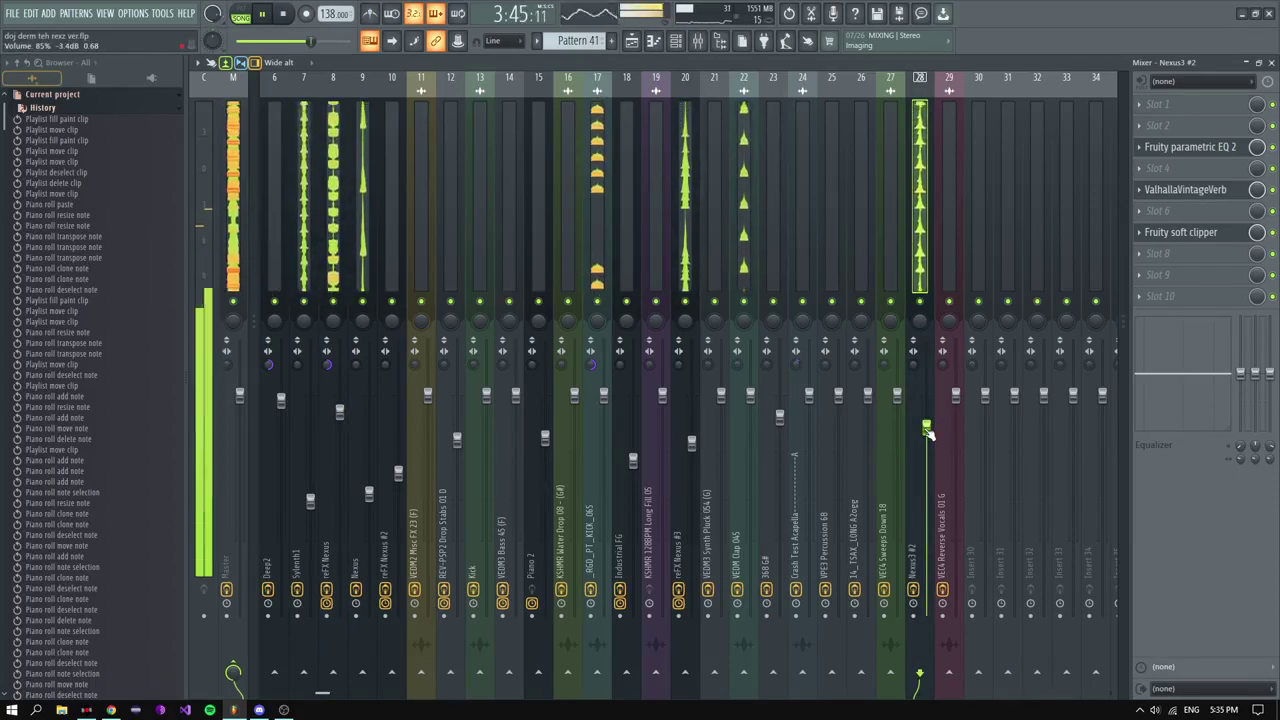
{"action": "left_click_drag", "start_coordinate": [927, 430], "coordinate": [927, 441]}
{"action": "key", "text": "F5"}
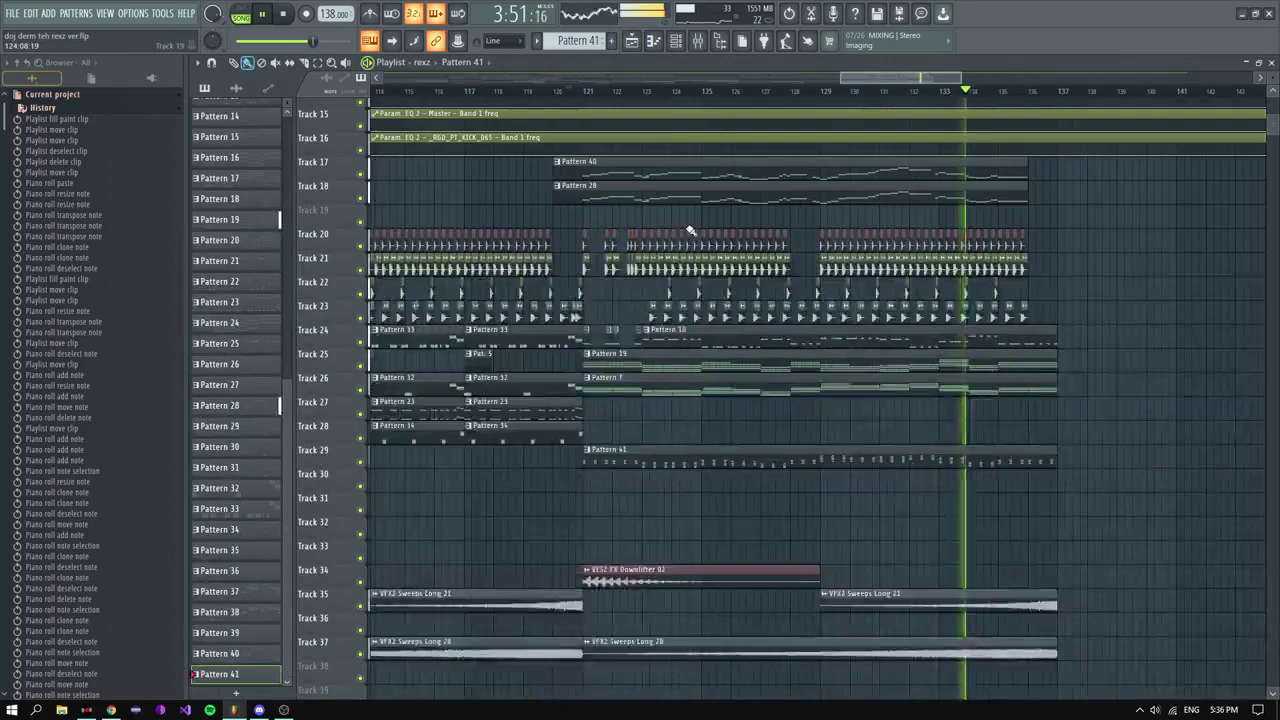
Step: Stop the final section and play the song from about bar 53 to hear the earlier drop
{"action": "scroll", "coordinate": [1040, 260], "scroll_direction": "down", "scroll_amount": 3}
{"action": "scroll", "coordinate": [781, 192], "scroll_direction": "down", "scroll_amount": 3}
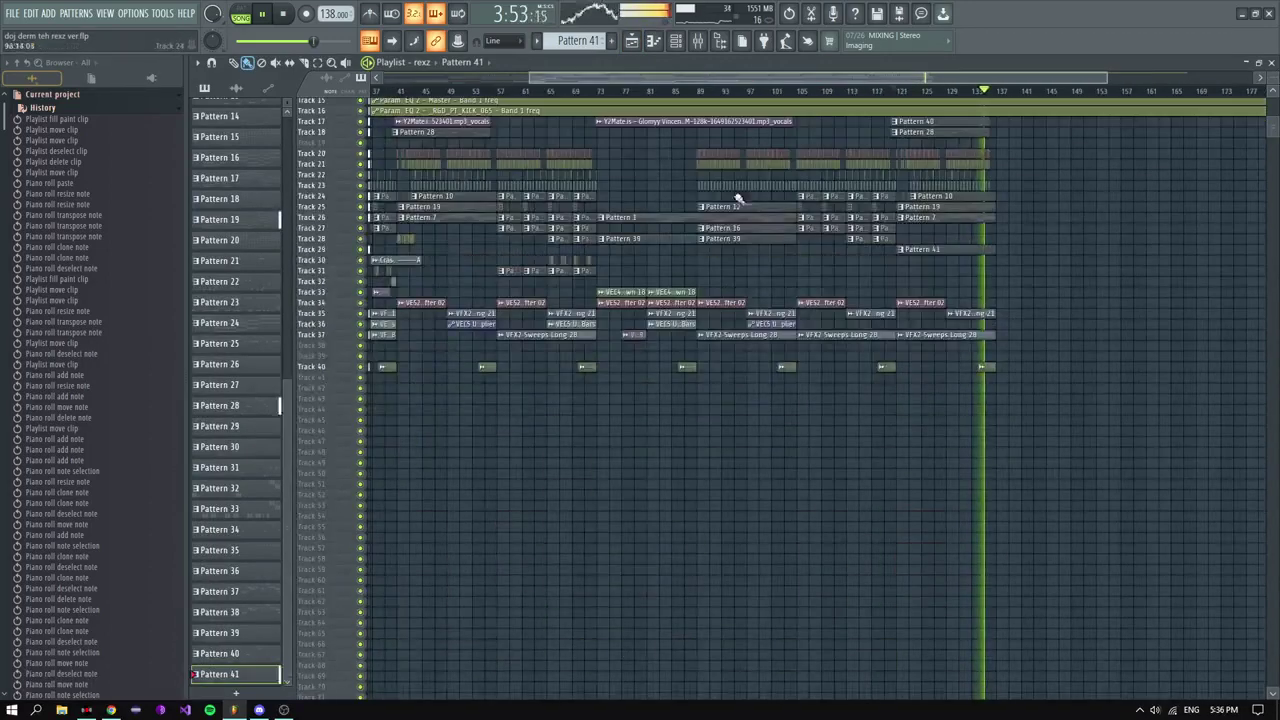
{"action": "key", "text": "space"}
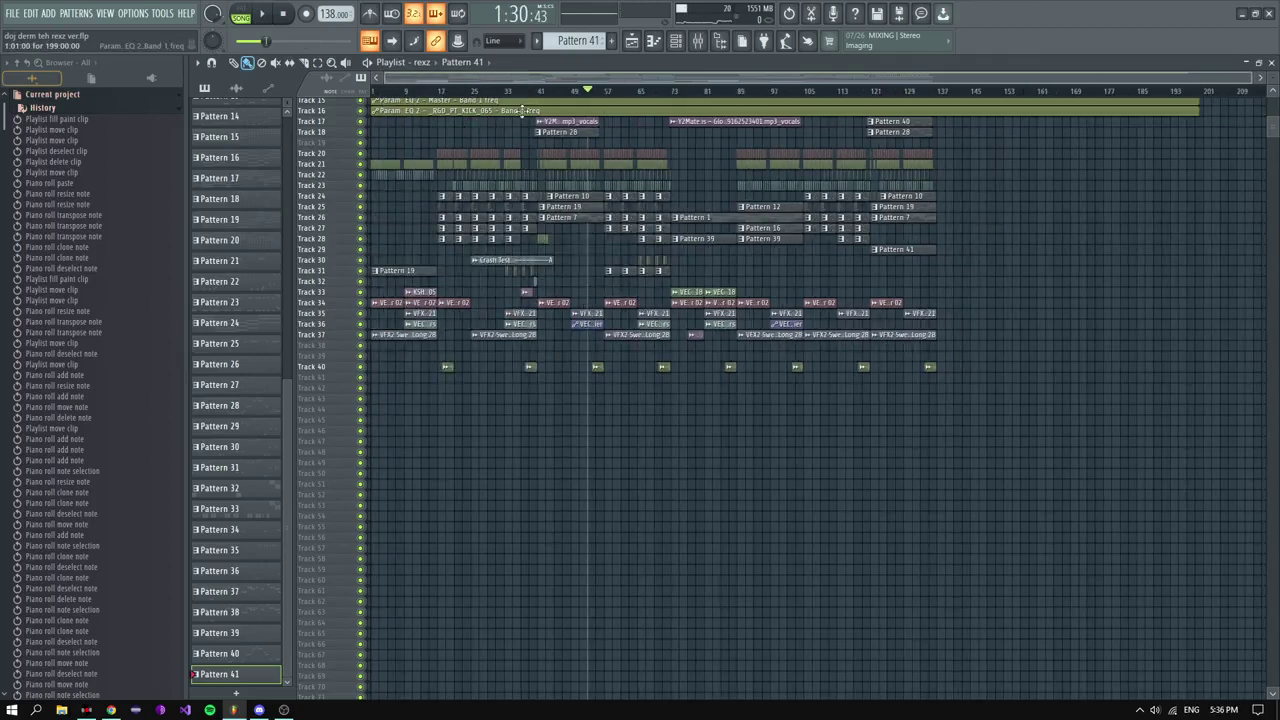
{"action": "key", "text": "space"}
{"action": "scroll", "coordinate": [692, 92], "scroll_direction": "up", "scroll_amount": 3}
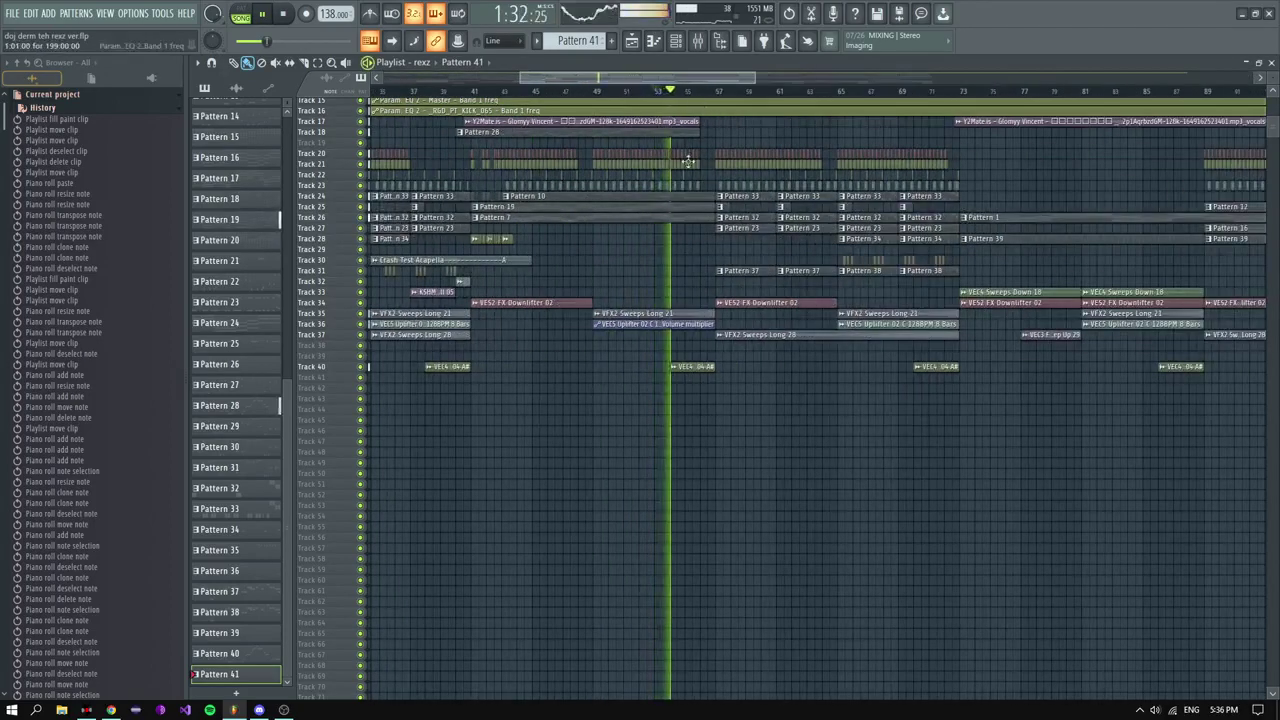
Step: Examine the notes of Pattern 7 and Pattern 33 in the piano roll while the song plays
{"action": "double_click", "coordinate": [638, 218]}
{"action": "left_click", "coordinate": [706, 257]}
{"action": "scroll", "coordinate": [706, 257], "scroll_direction": "up", "scroll_amount": 3}
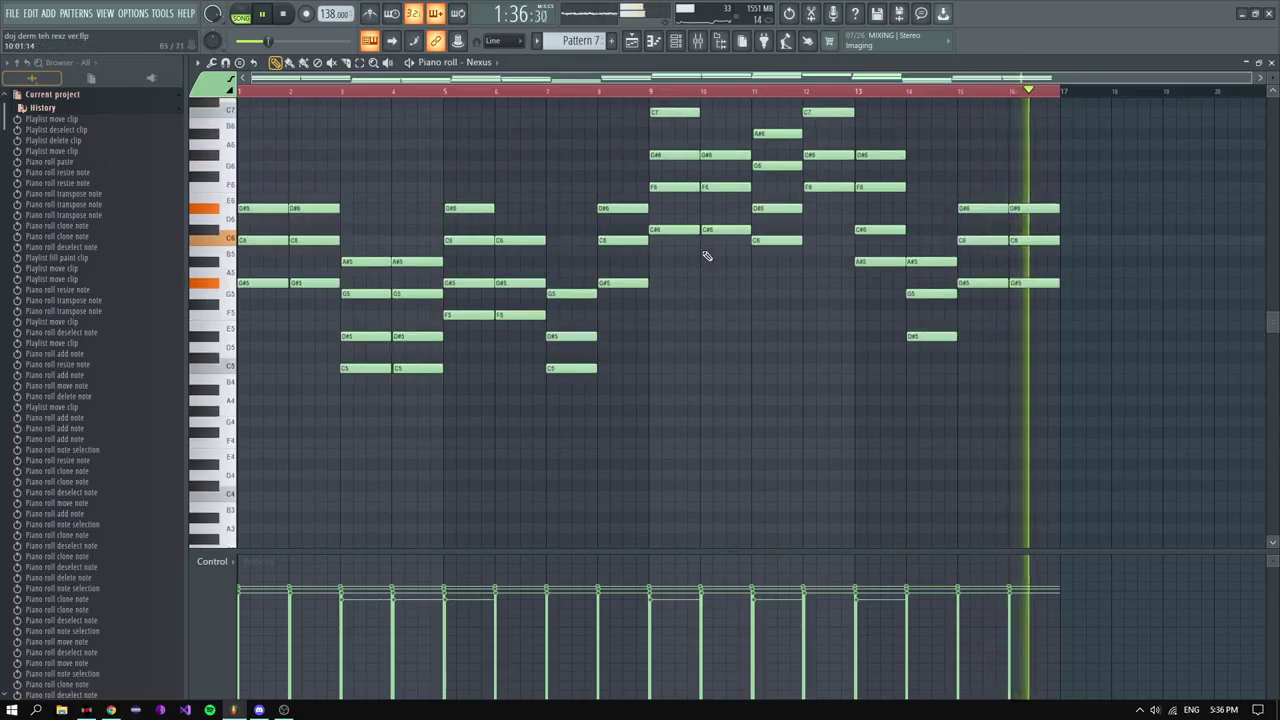
{"action": "left_click", "coordinate": [633, 44]}
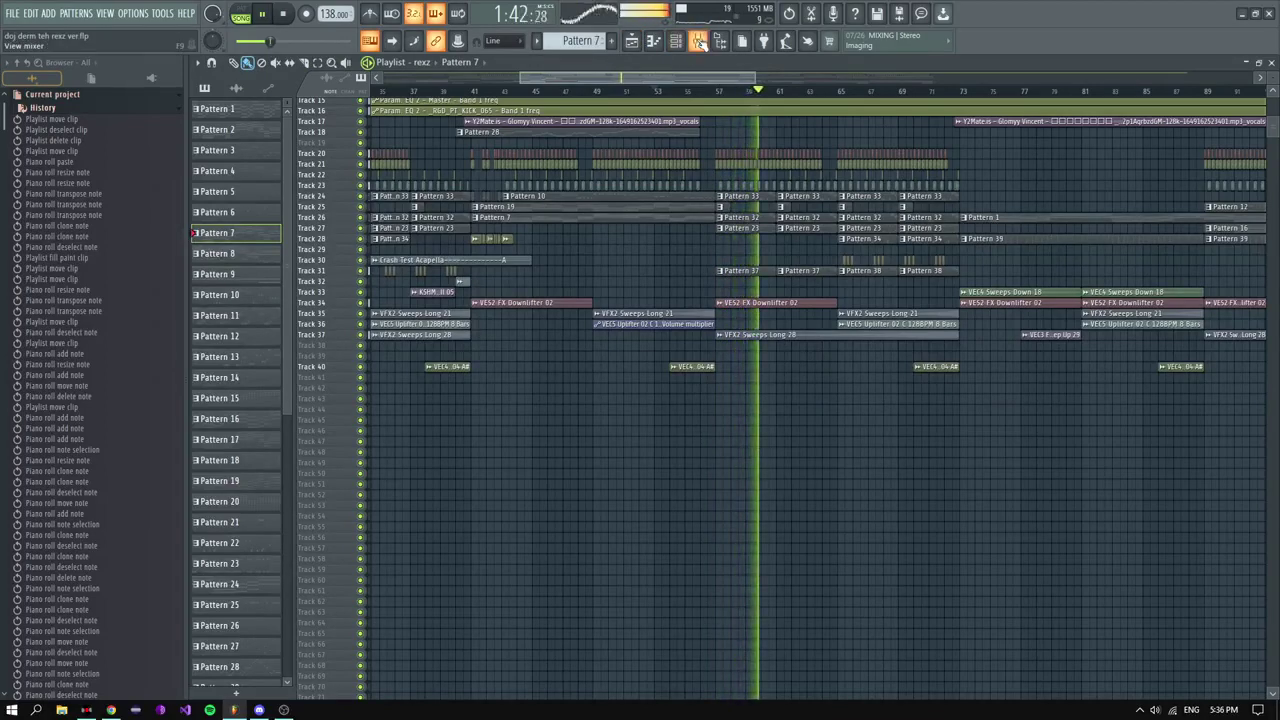
{"action": "double_click", "coordinate": [762, 196]}
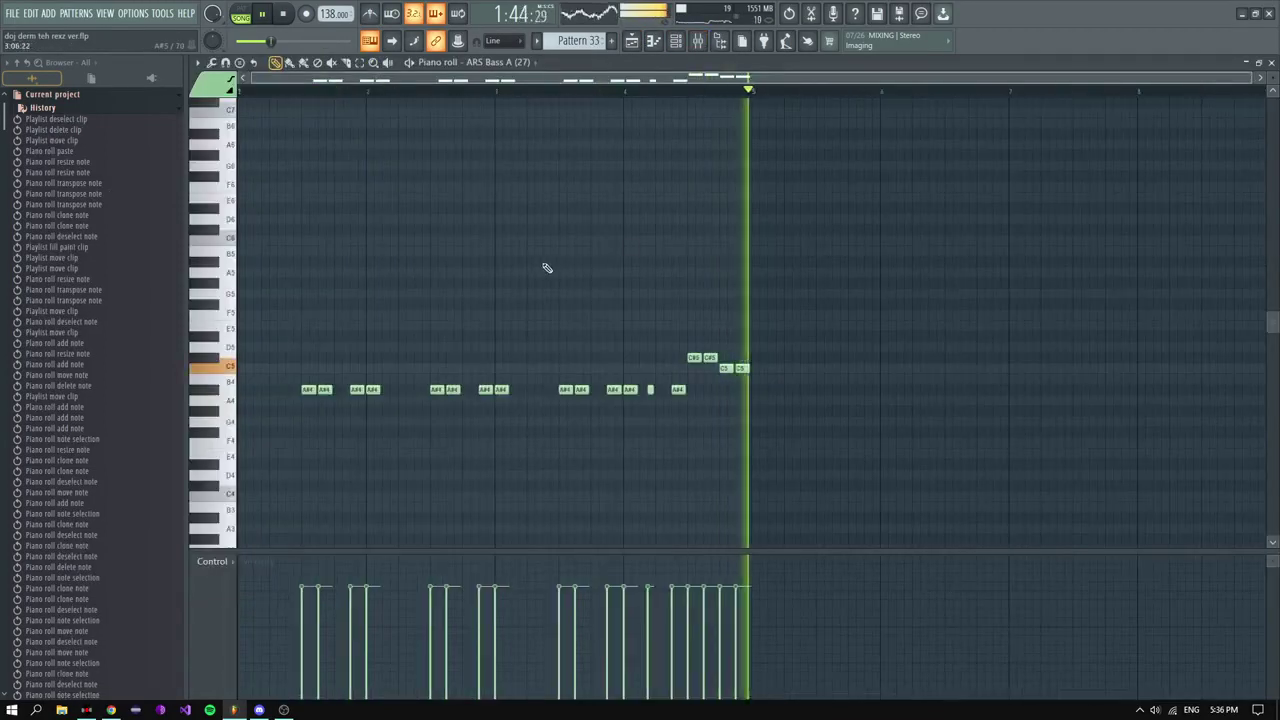
{"action": "key", "text": "F5"}
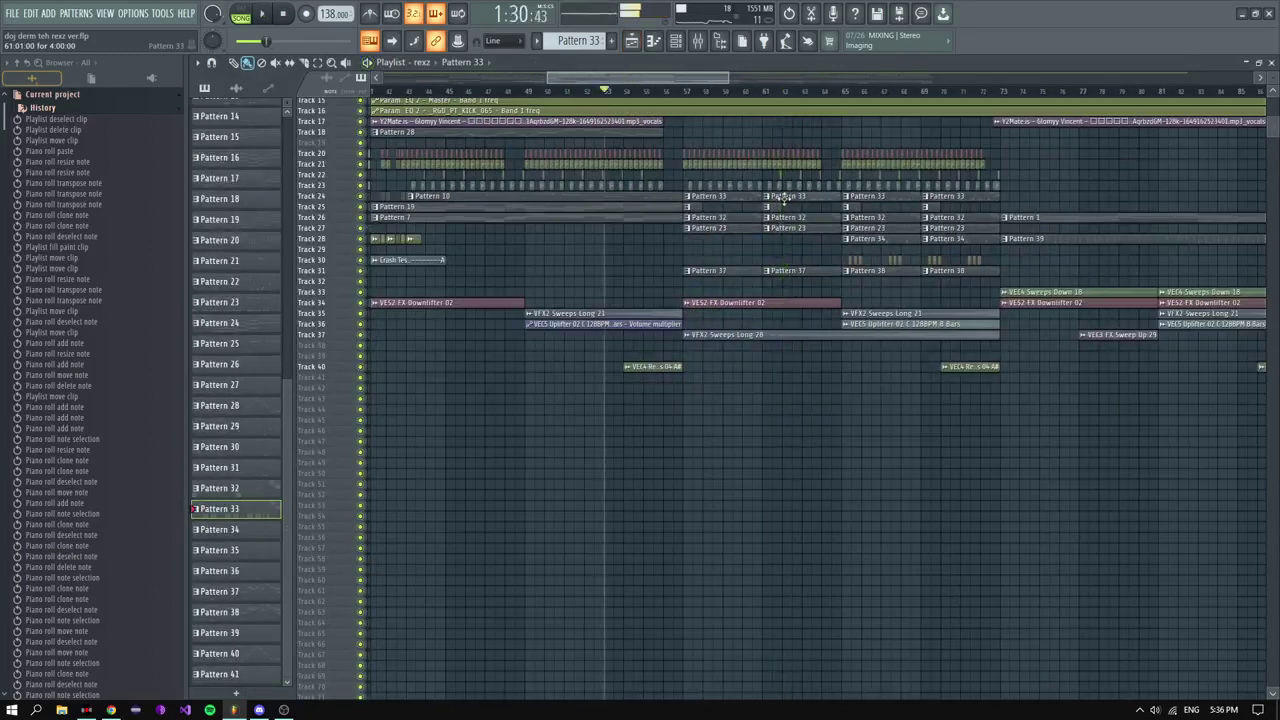
Step: Play Pattern 33 on its own from the start to hear its bass line
{"action": "double_click", "coordinate": [780, 197]}
{"action": "left_click", "coordinate": [240, 17]}
{"action": "key", "text": "space"}
{"action": "left_click", "coordinate": [638, 46]}
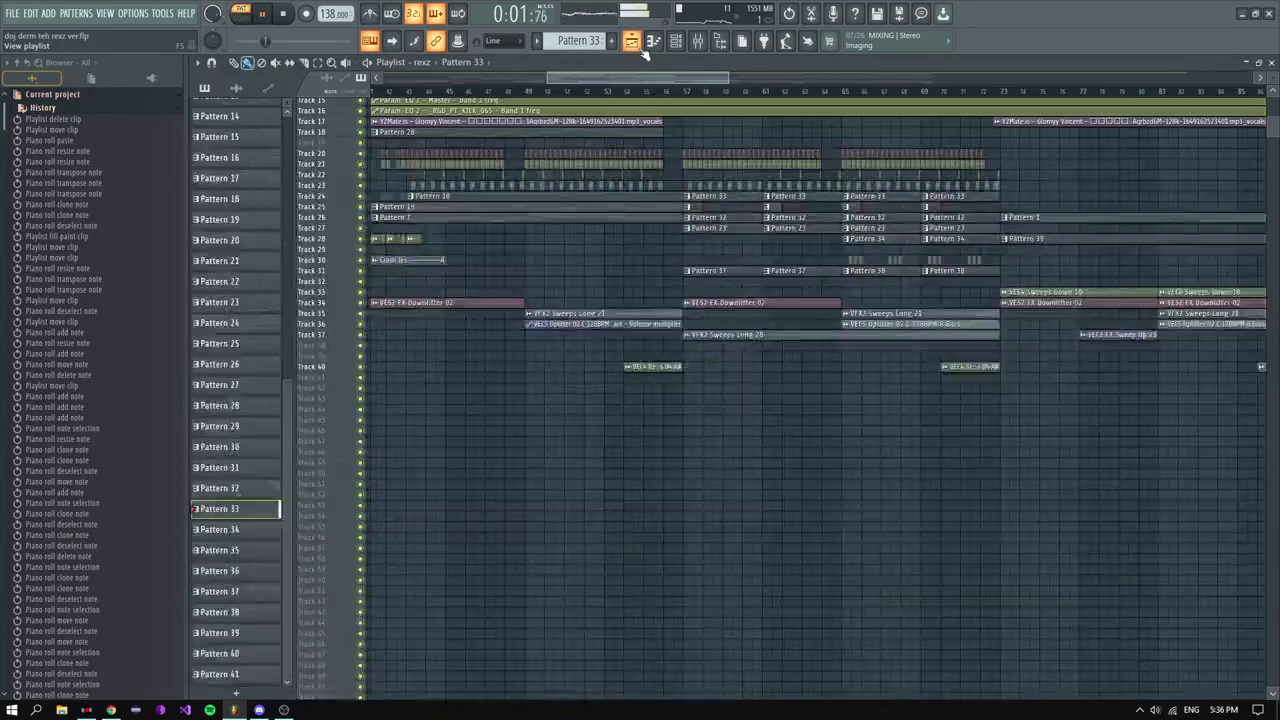
Step: Transpose all Deep2 notes in Pattern 23 up one octave
{"action": "scroll", "coordinate": [740, 265], "scroll_direction": "up", "scroll_amount": 3}
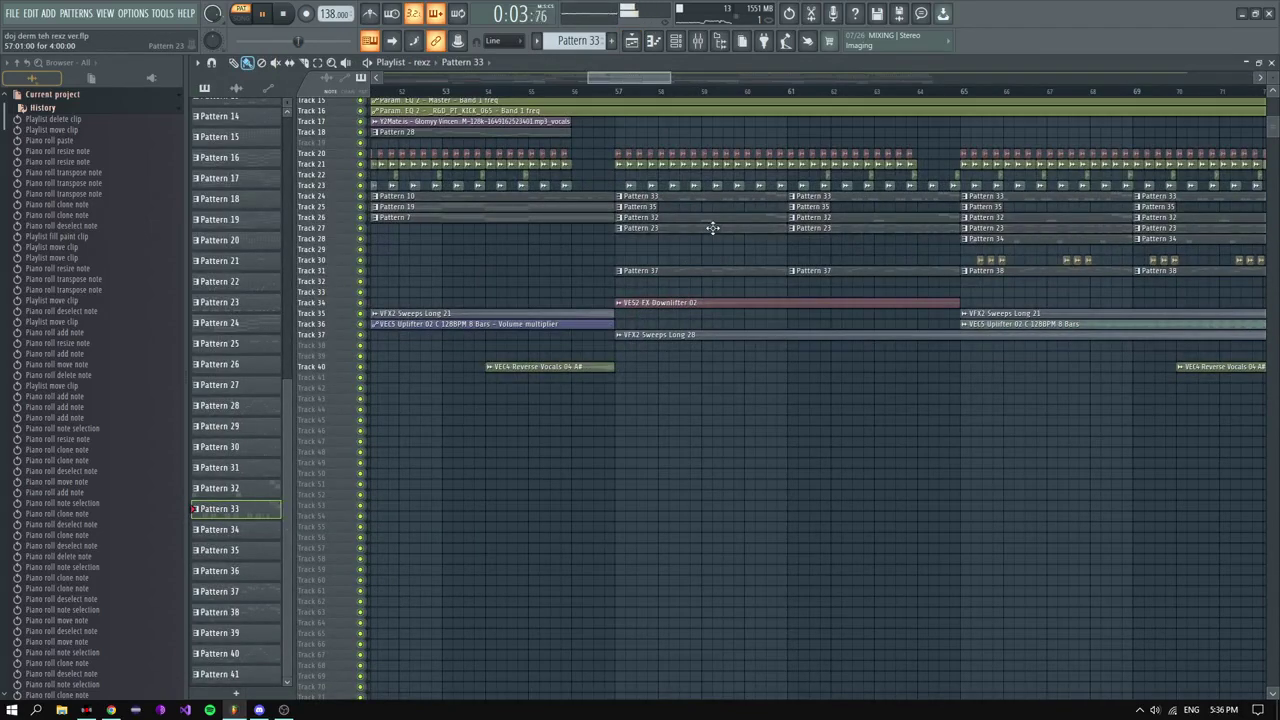
{"action": "left_click", "coordinate": [712, 228]}
{"action": "double_click", "coordinate": [709, 228]}
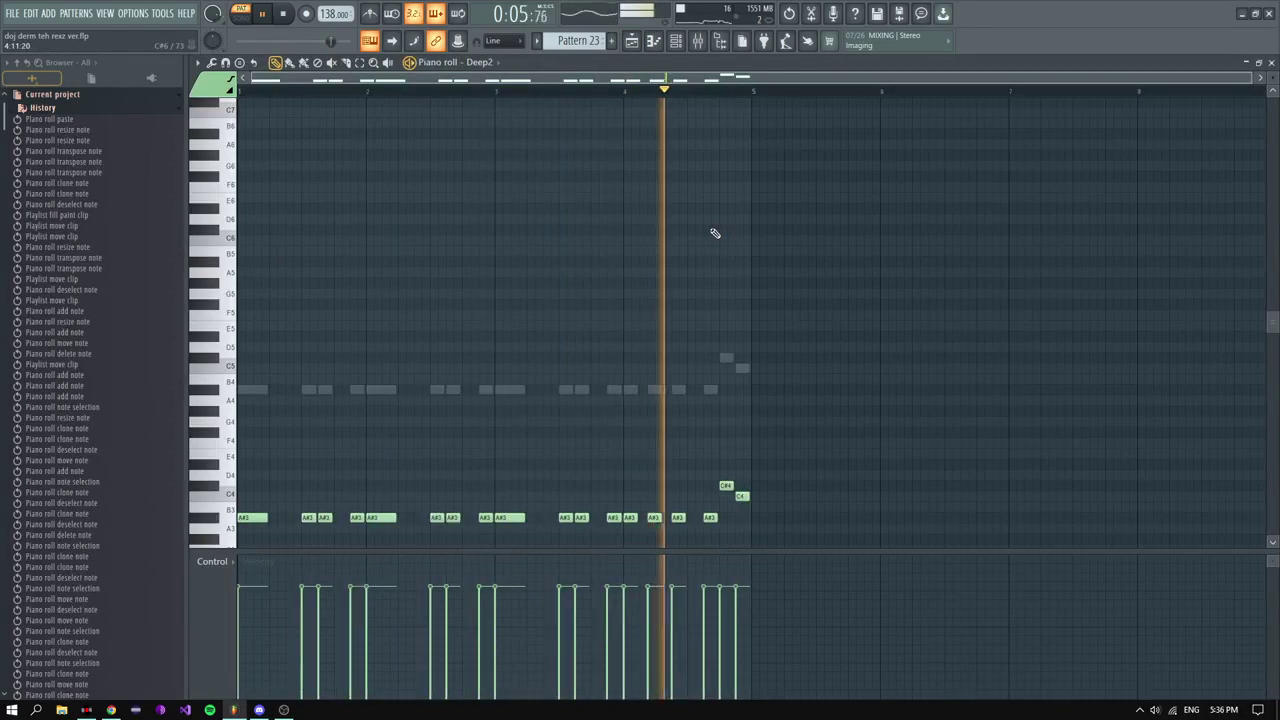
{"action": "key", "text": "ctrl+a"}
{"action": "key", "text": "ctrl+Up"}
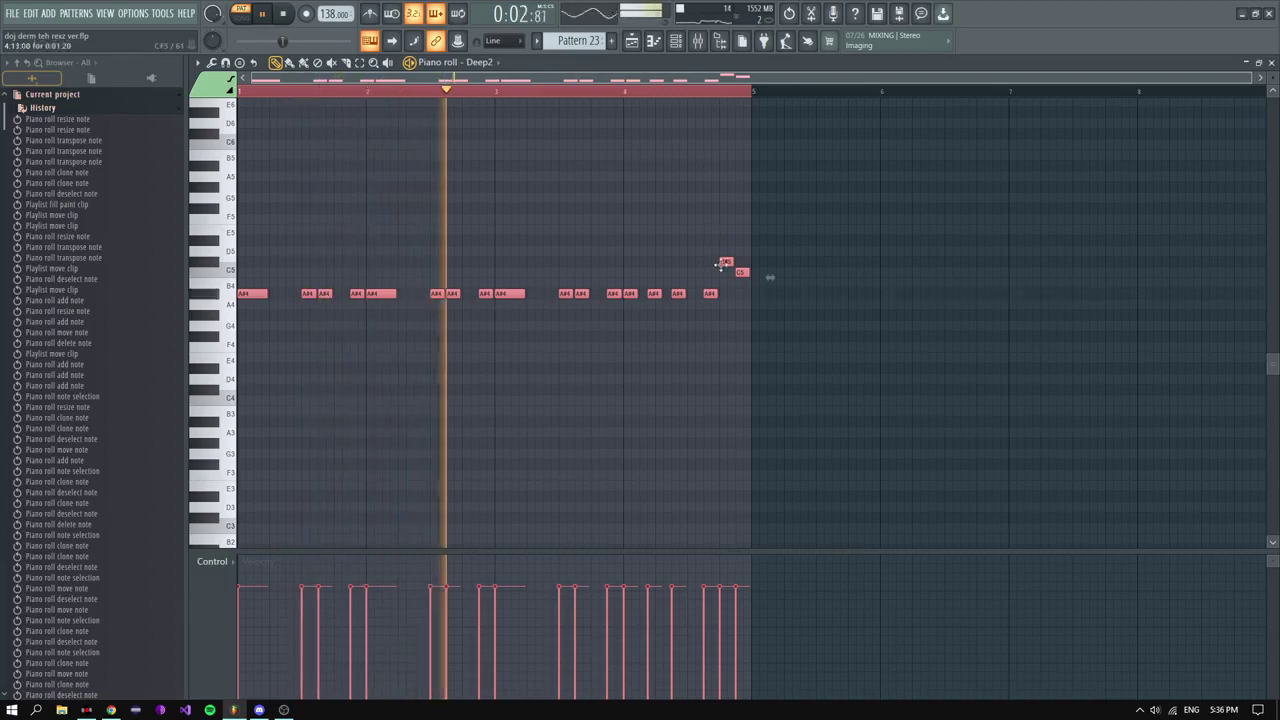
Step: Open Fruity parametric EQ 2 on the Deep2 mixer track, try the 40Hz + 18kHz cut preset and return to the default curve
{"action": "key", "text": "F9"}
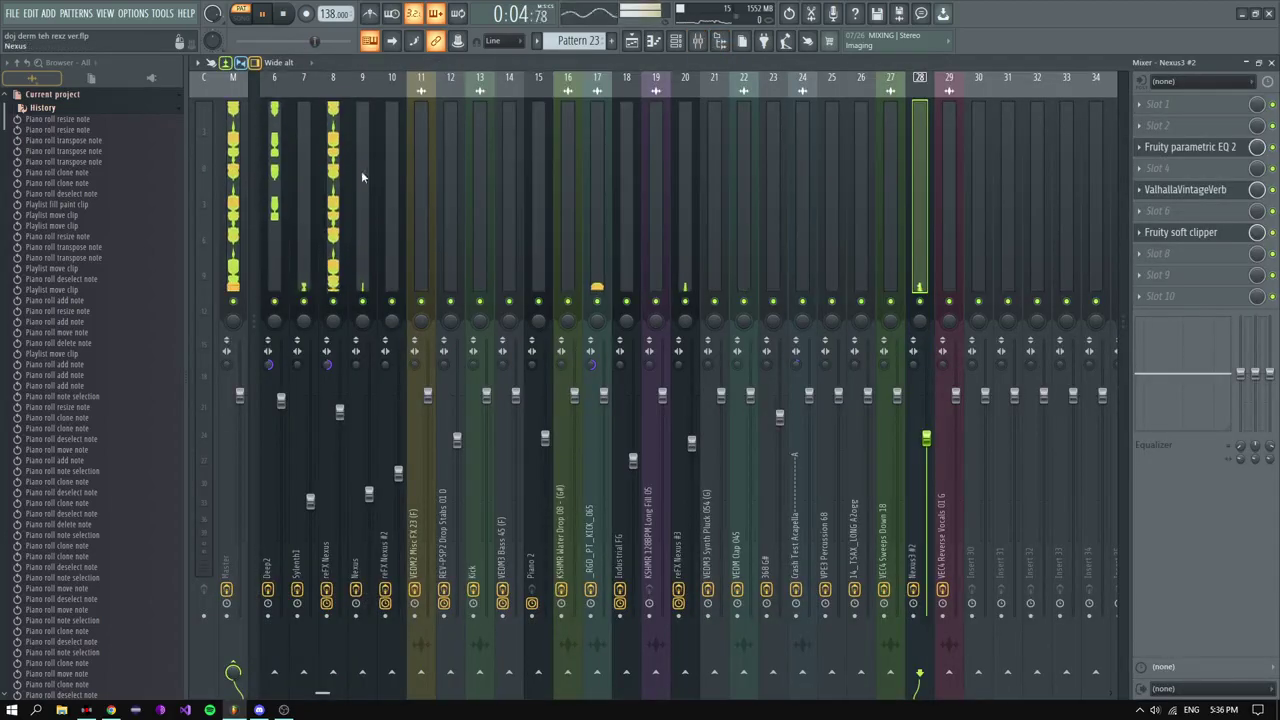
{"action": "scroll", "coordinate": [320, 155], "scroll_direction": "up", "scroll_amount": 5}
{"action": "left_click", "coordinate": [433, 147]}
{"action": "key", "text": "space"}
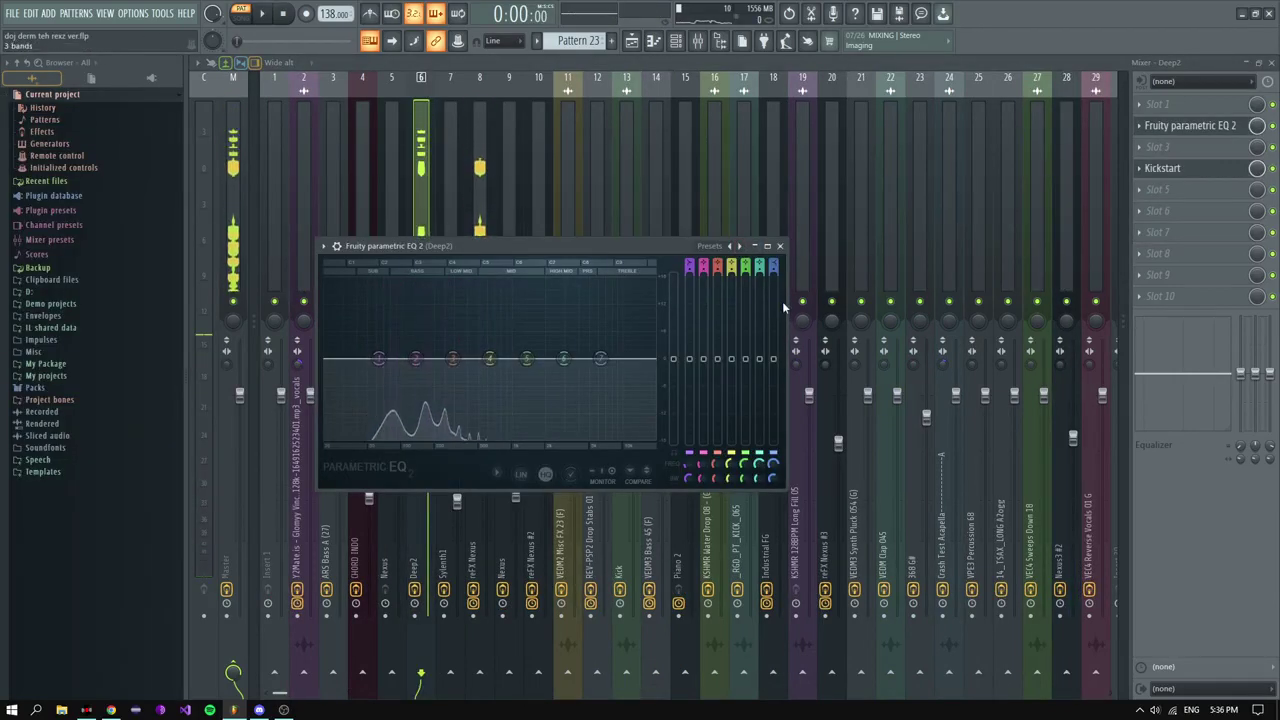
{"action": "left_click", "coordinate": [730, 246]}
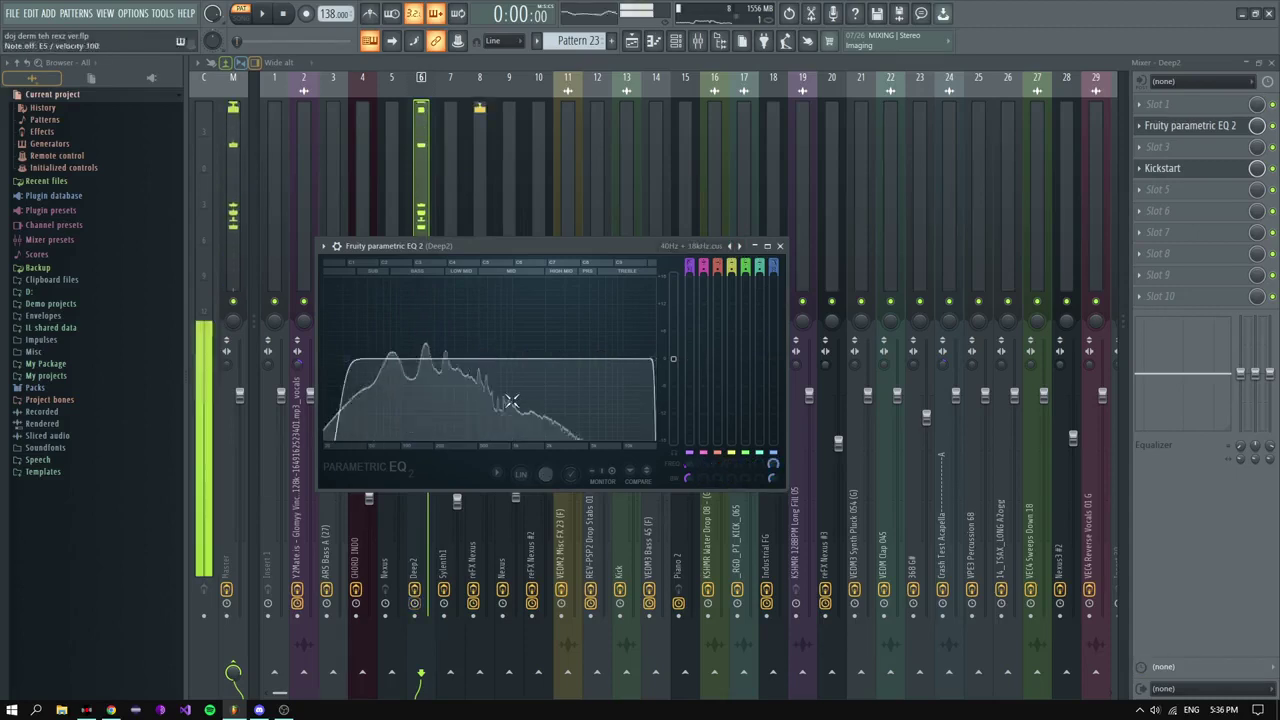
{"action": "left_click", "coordinate": [739, 246]}
Step: Shape the Deep2 EQ with a small bass boost, a cut of about 7.9 dB near 422 Hz and gentler cuts on bands 4 and 6
{"action": "left_click_drag", "start_coordinate": [380, 359], "coordinate": [418, 330]}
{"action": "left_click_drag", "start_coordinate": [489, 358], "coordinate": [554, 378]}
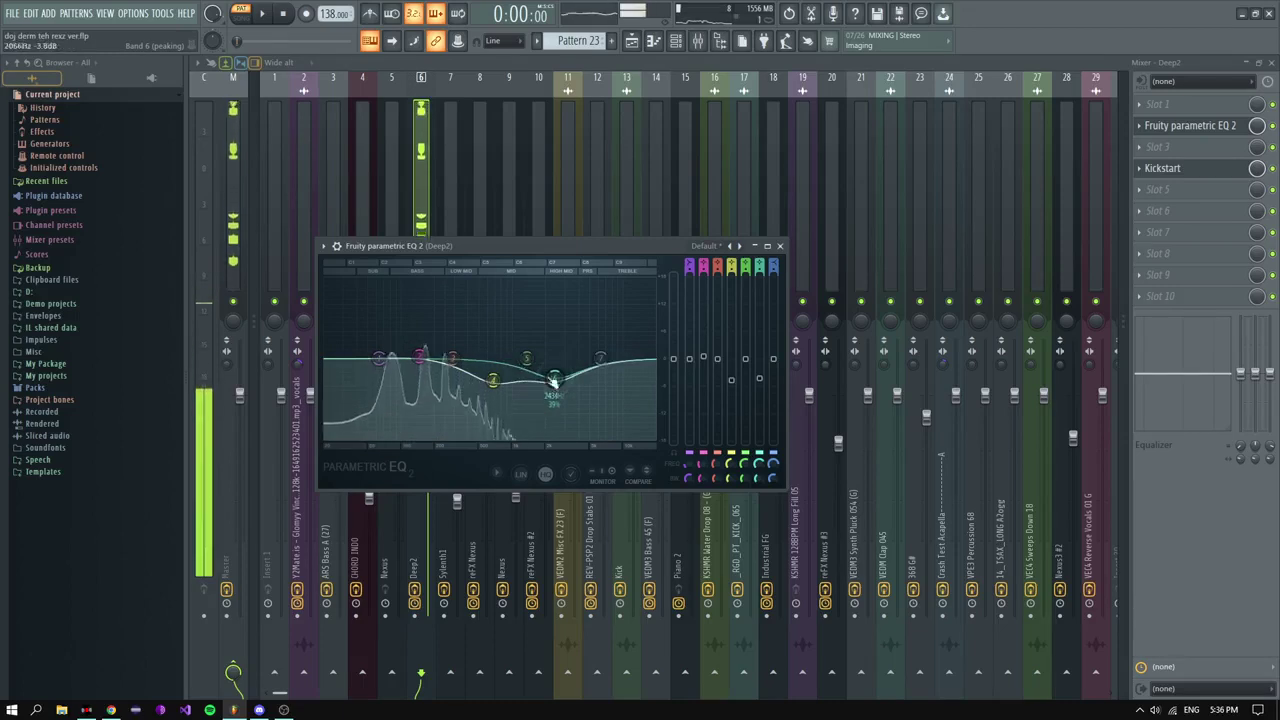
{"action": "key", "text": "e"}
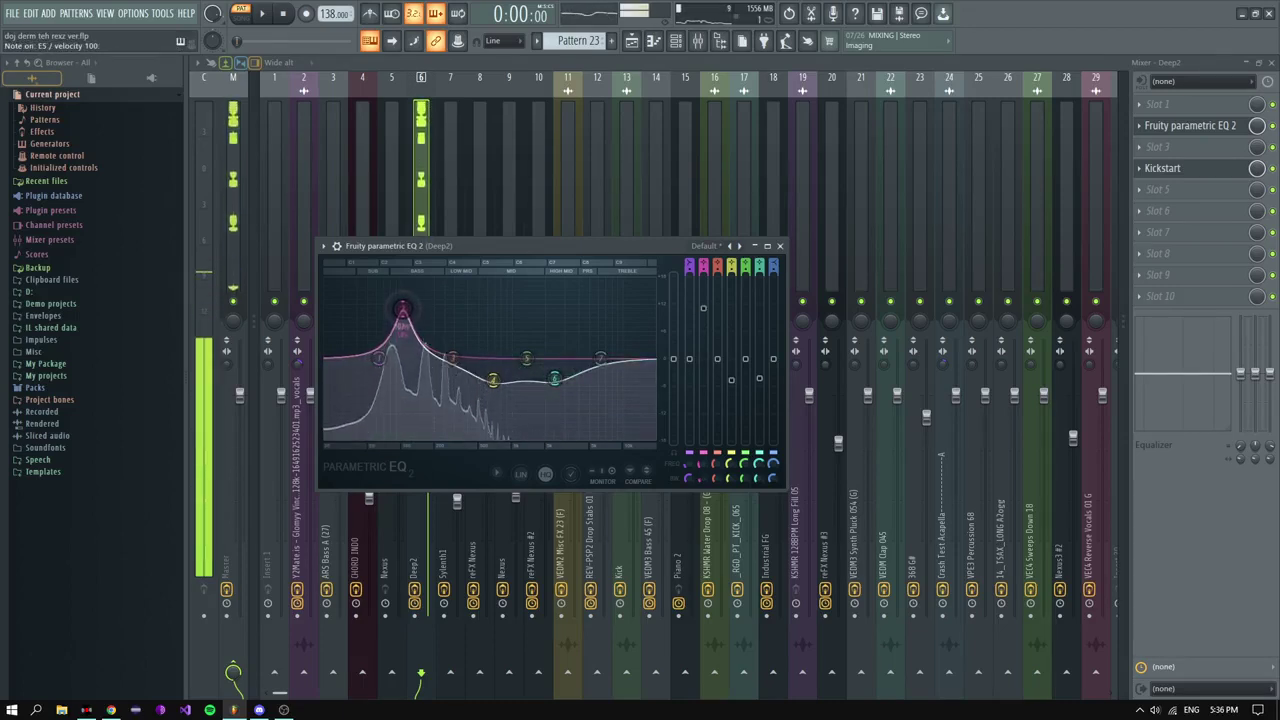
{"action": "left_click_drag", "start_coordinate": [402, 310], "coordinate": [470, 393]}
{"action": "key", "text": "c"}
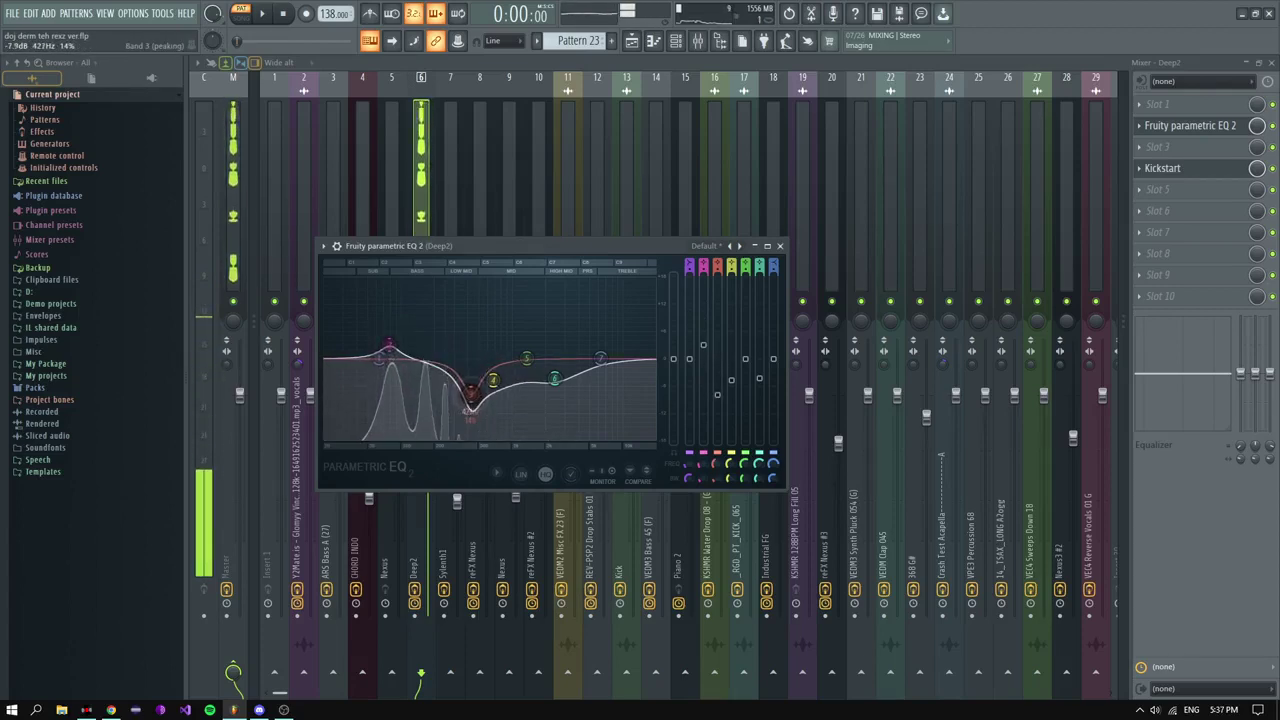
Step: Add a second Fruity parametric EQ 2 to Deep2 with the 20Hz + 18kHz cut preset and narrow its pass band to the bass range
{"action": "left_click", "coordinate": [1165, 147]}
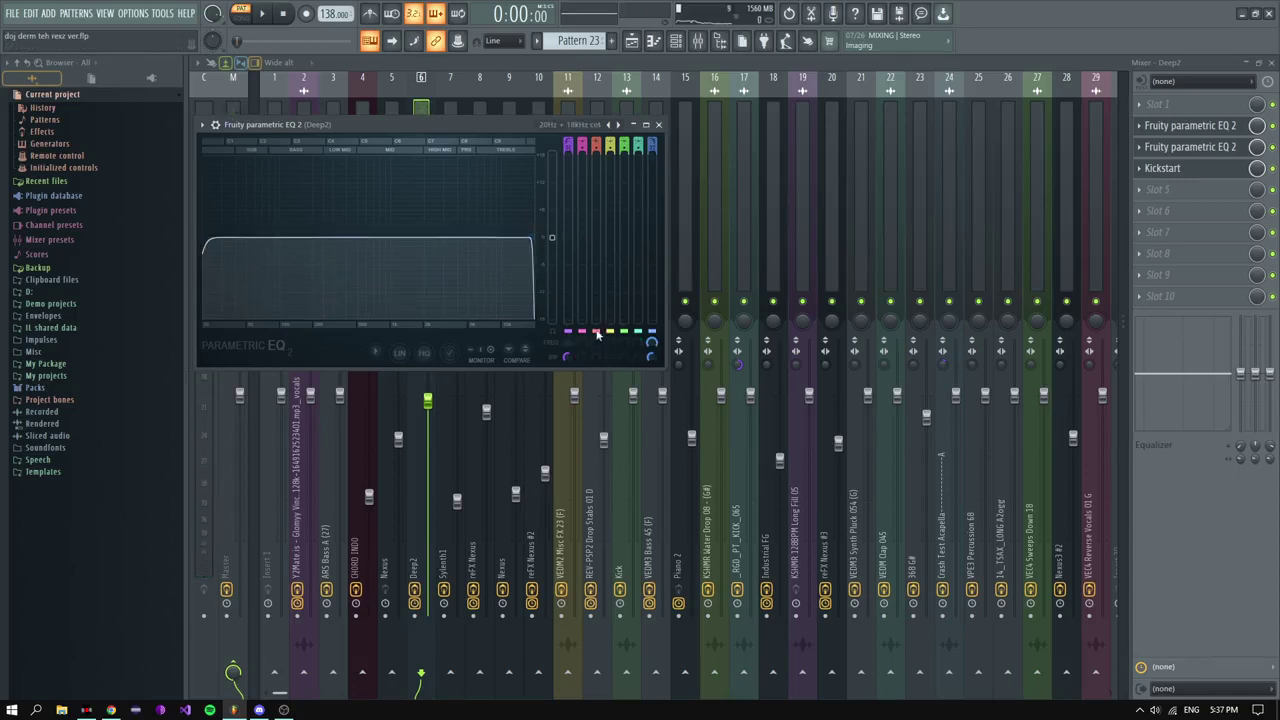
{"action": "left_click_drag", "start_coordinate": [652, 342], "coordinate": [634, 380]}
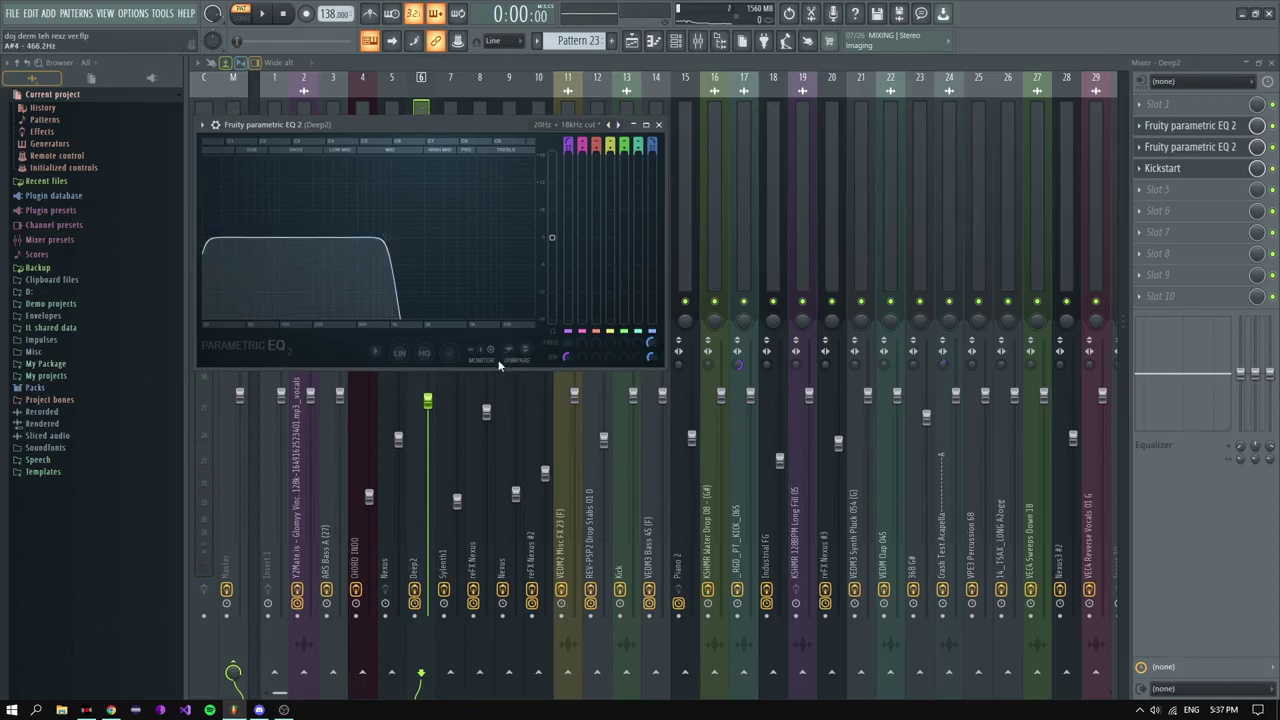
{"action": "key", "text": "e"}
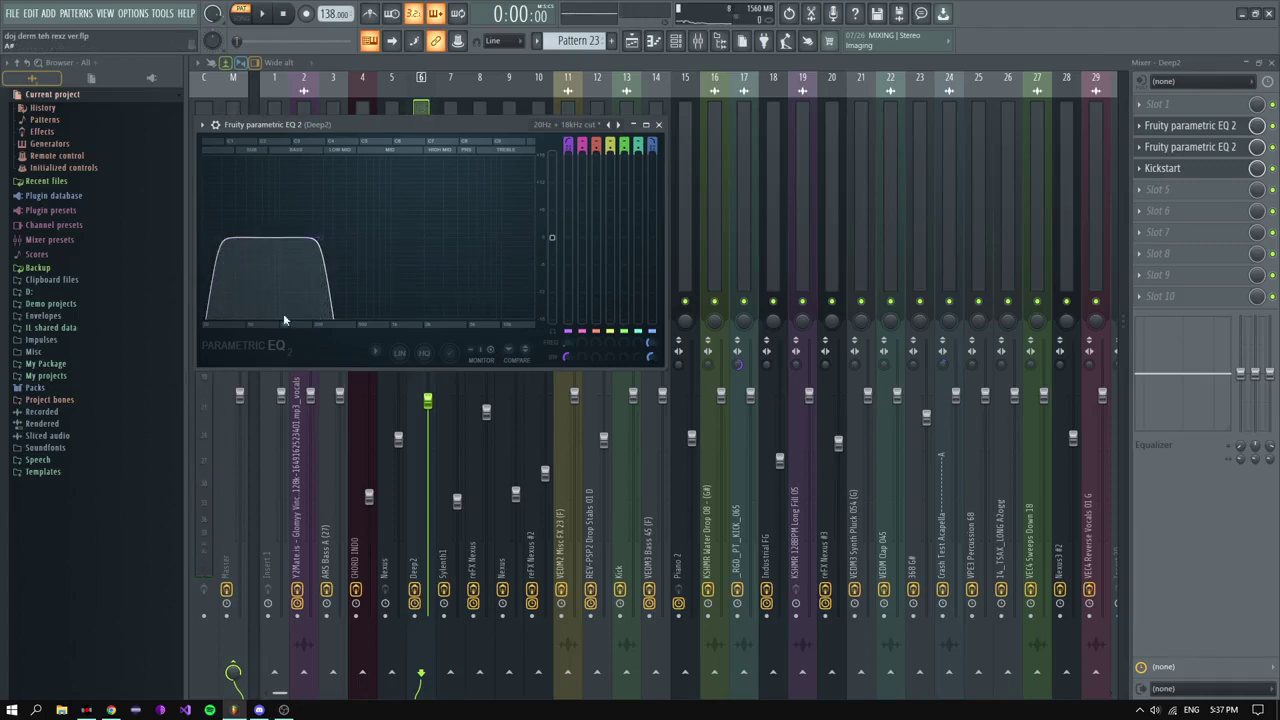
{"action": "key", "text": "space"}
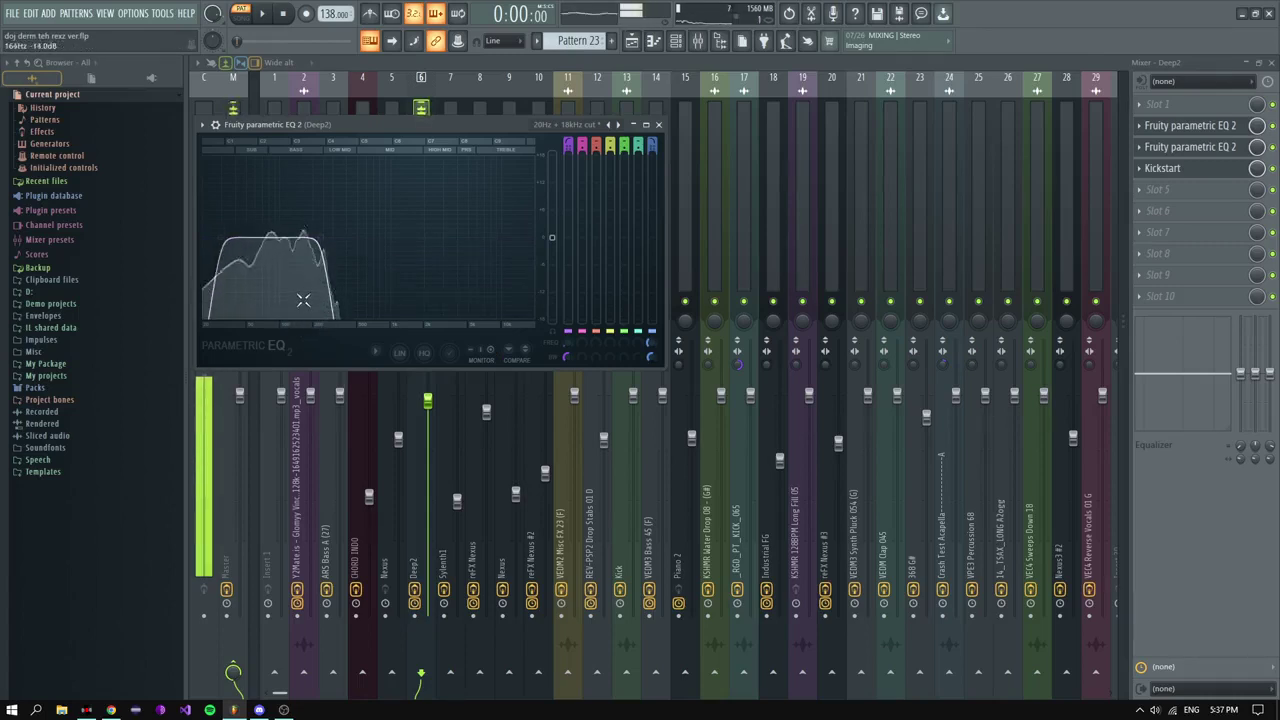
Step: Adjust the first EQ on the reFX Nexus mixer track: roll off the lowest band, dip the bass near 133 Hz and cut the mids
{"action": "left_click", "coordinate": [481, 110]}
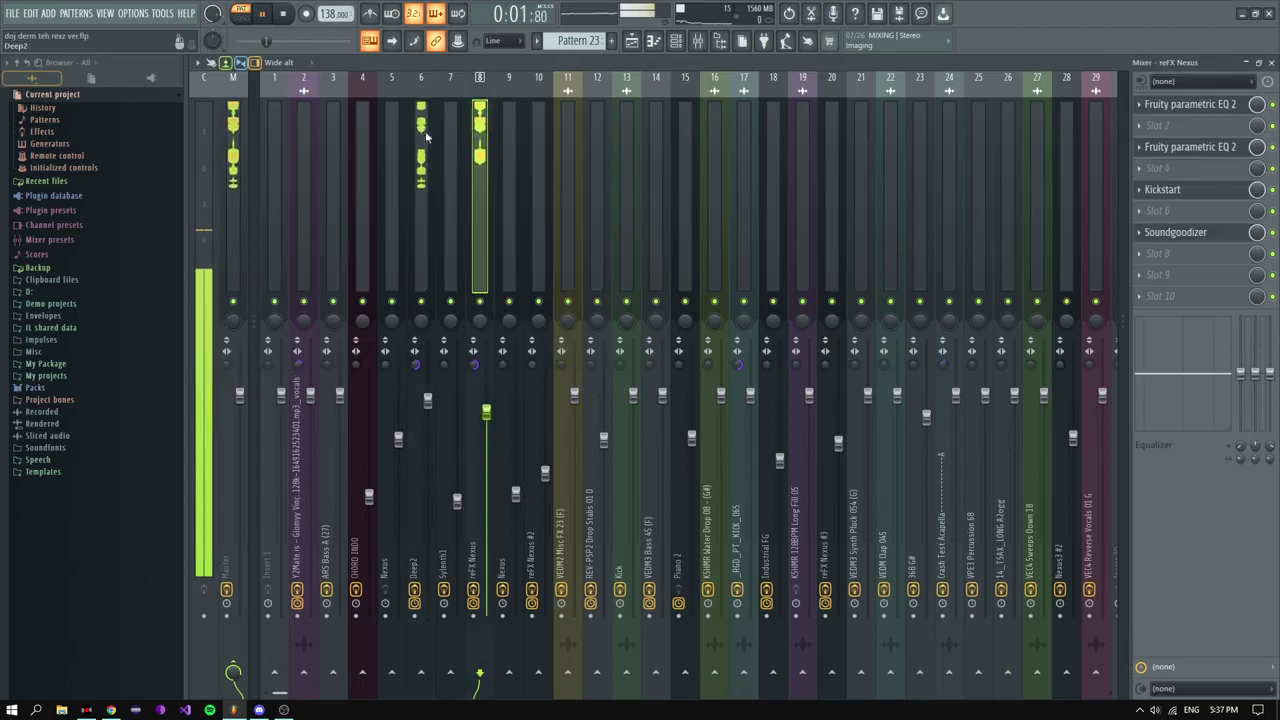
{"action": "left_click", "coordinate": [1190, 104]}
{"action": "left_click_drag", "start_coordinate": [307, 316], "coordinate": [256, 345]}
{"action": "left_click_drag", "start_coordinate": [384, 319], "coordinate": [343, 320]}
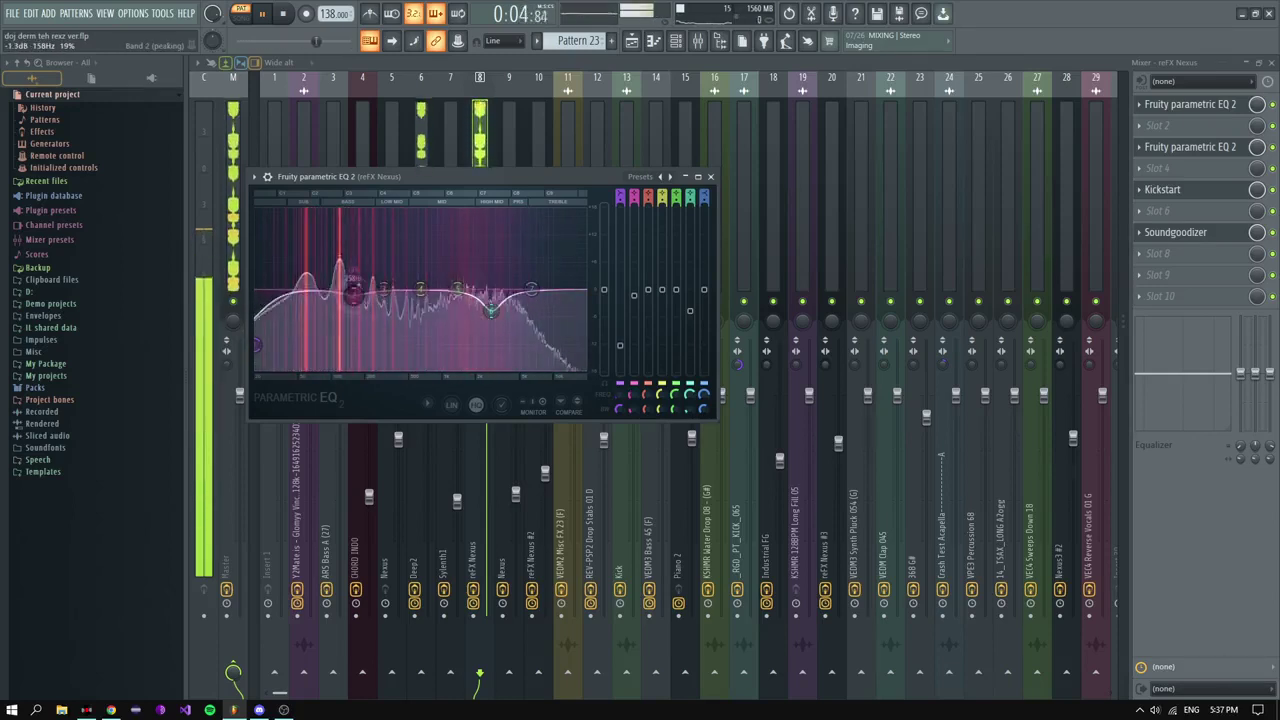
{"action": "left_click_drag", "start_coordinate": [420, 290], "coordinate": [346, 295]}
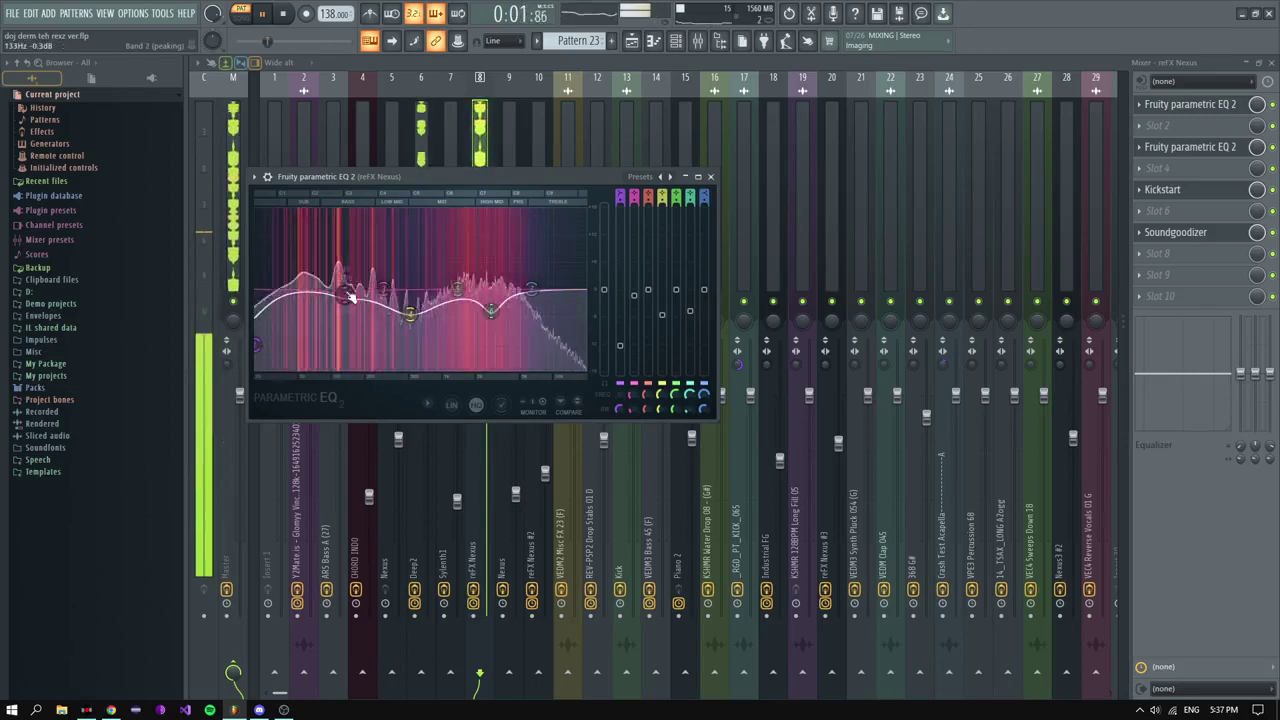
Step: Play the song in the playlist from just before bar 57 to check the adjusted bass sounds
{"action": "key", "text": "space"}
{"action": "left_click", "coordinate": [632, 41]}
{"action": "left_click", "coordinate": [595, 90]}
{"action": "key", "text": "space"}
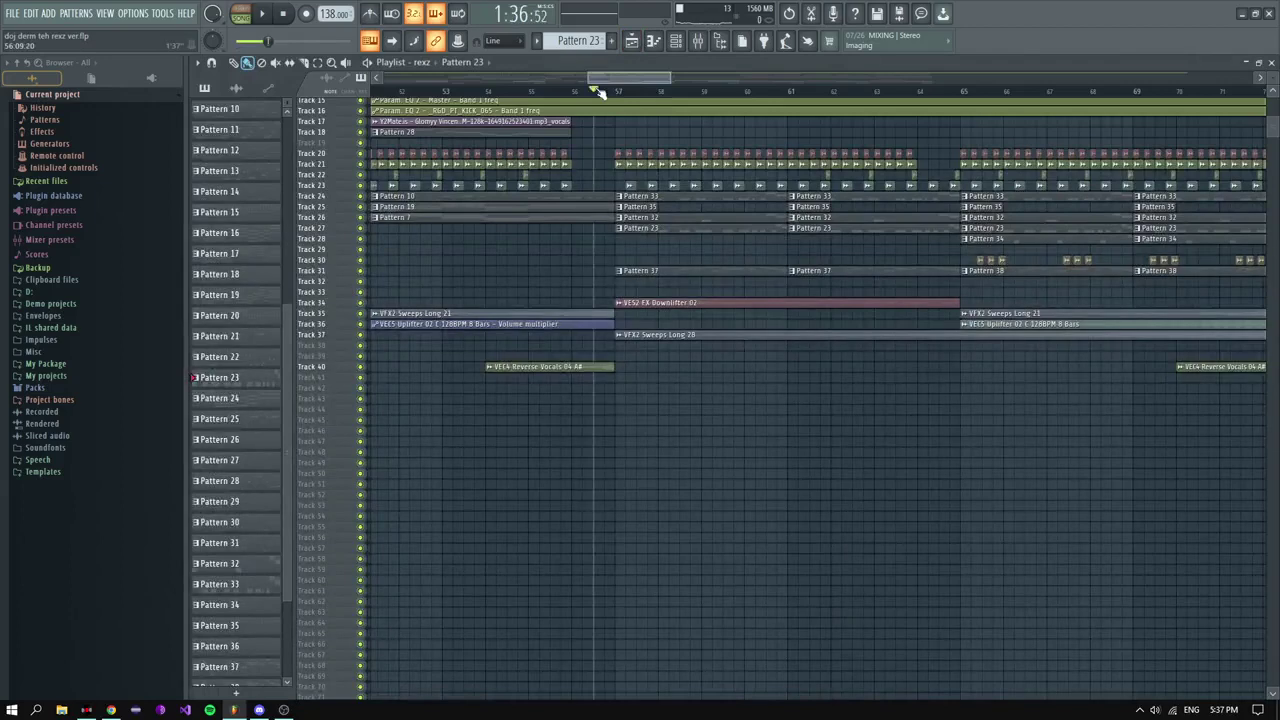
{"action": "scroll", "coordinate": [622, 240], "scroll_direction": "down", "scroll_amount": 4}
{"action": "scroll", "coordinate": [652, 252], "scroll_direction": "up", "scroll_amount": 5}
{"action": "scroll", "coordinate": [587, 248], "scroll_direction": "down", "scroll_amount": 4}
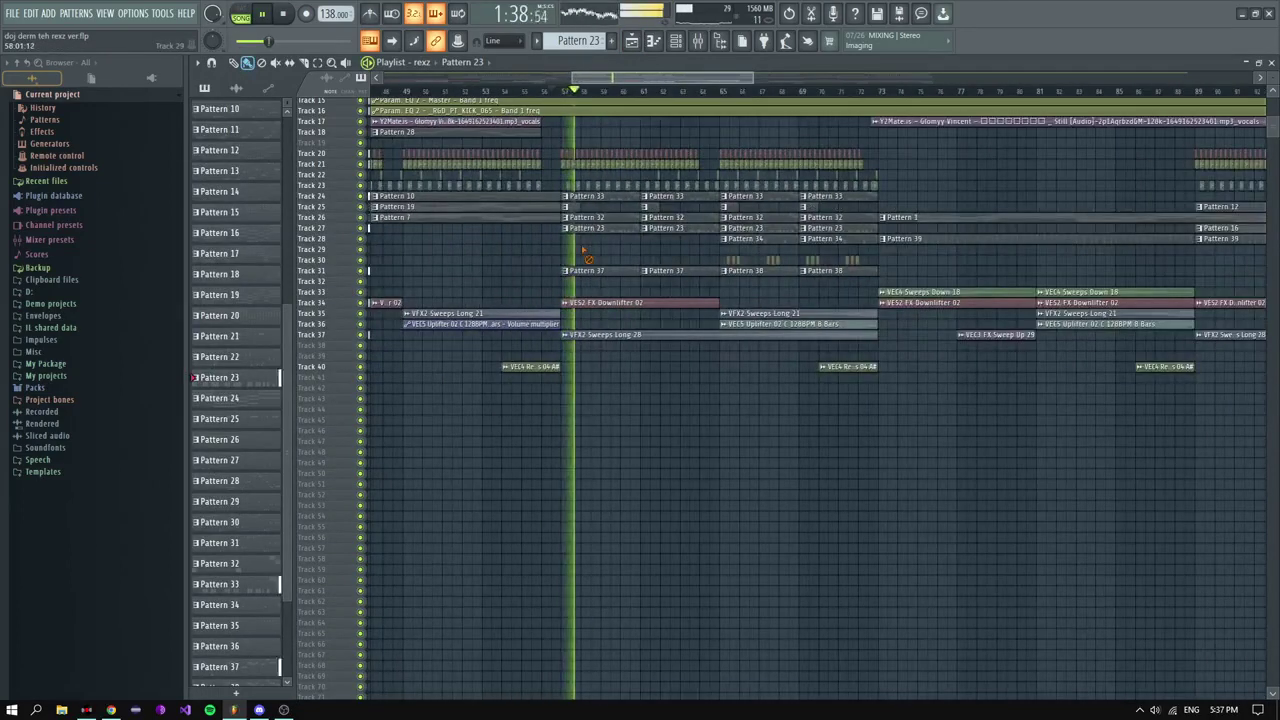
Step: Copy the reFX Nexus notes of Pattern 10 to the Deep2 channel and transpose the copies down one octave
{"action": "double_click", "coordinate": [532, 197]}
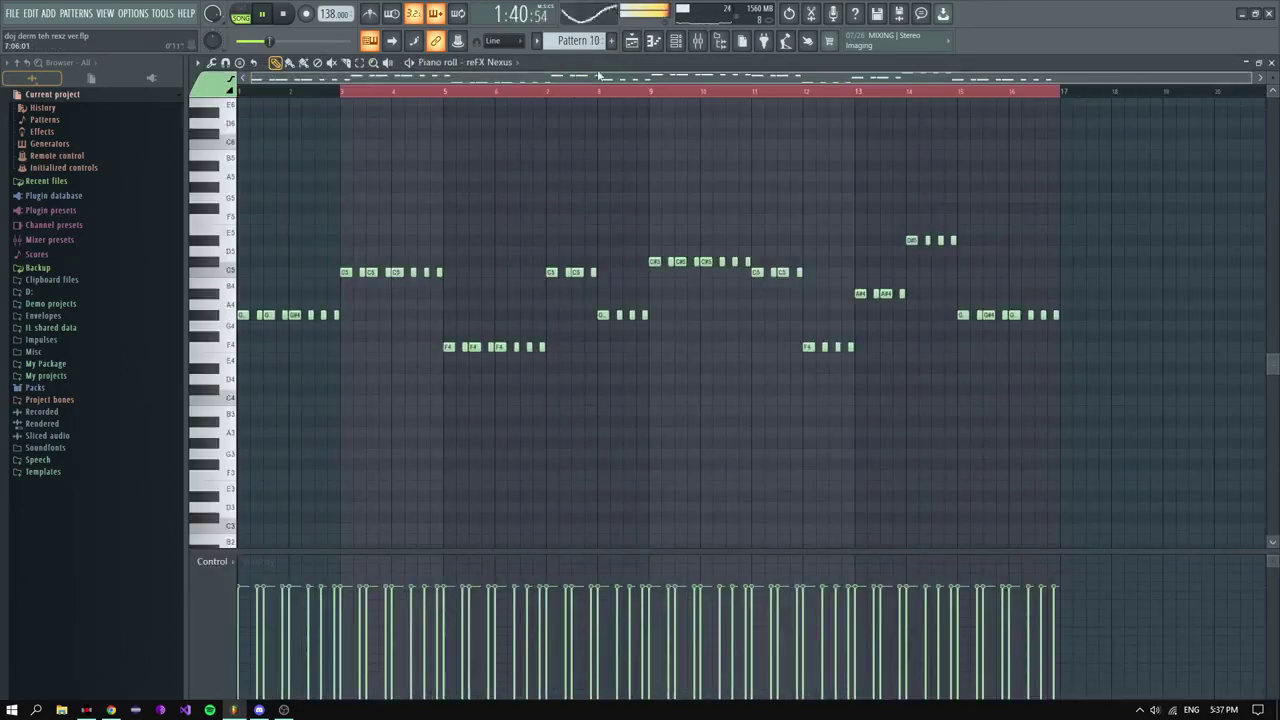
{"action": "left_click", "coordinate": [675, 42]}
{"action": "key", "text": "l"}
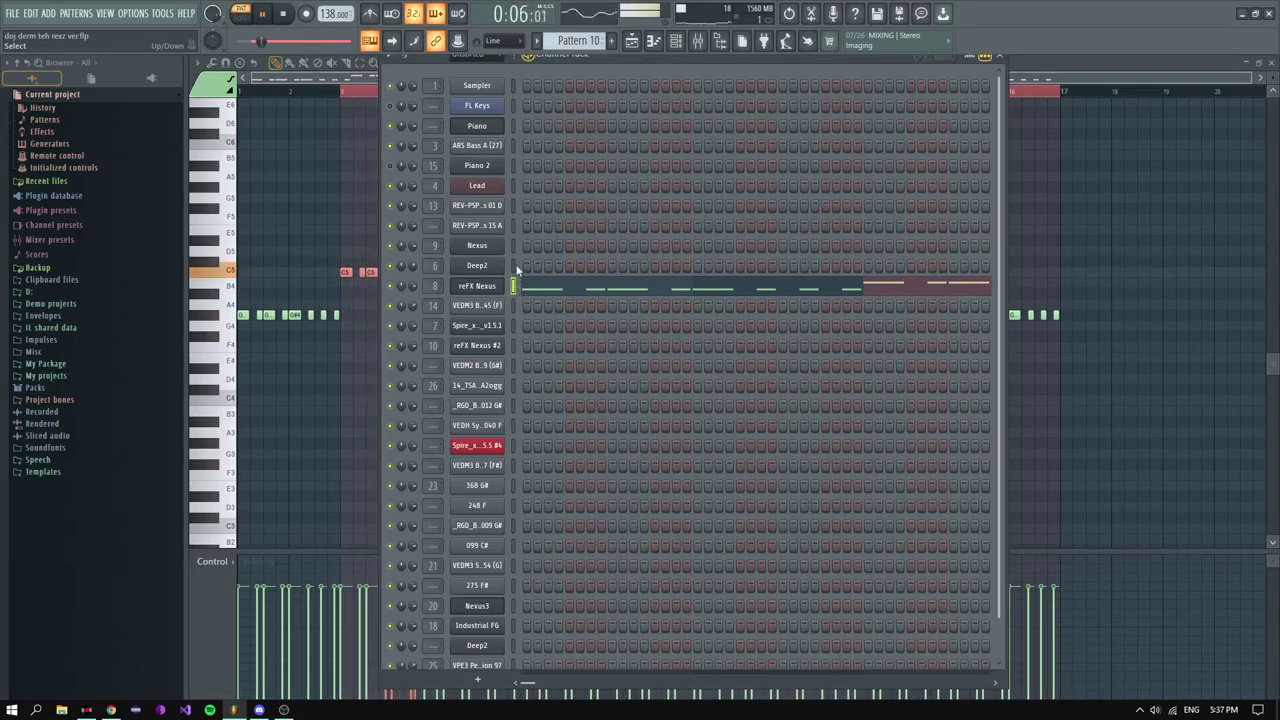
{"action": "left_click", "coordinate": [515, 265]}
{"action": "key", "text": "ctrl+v"}
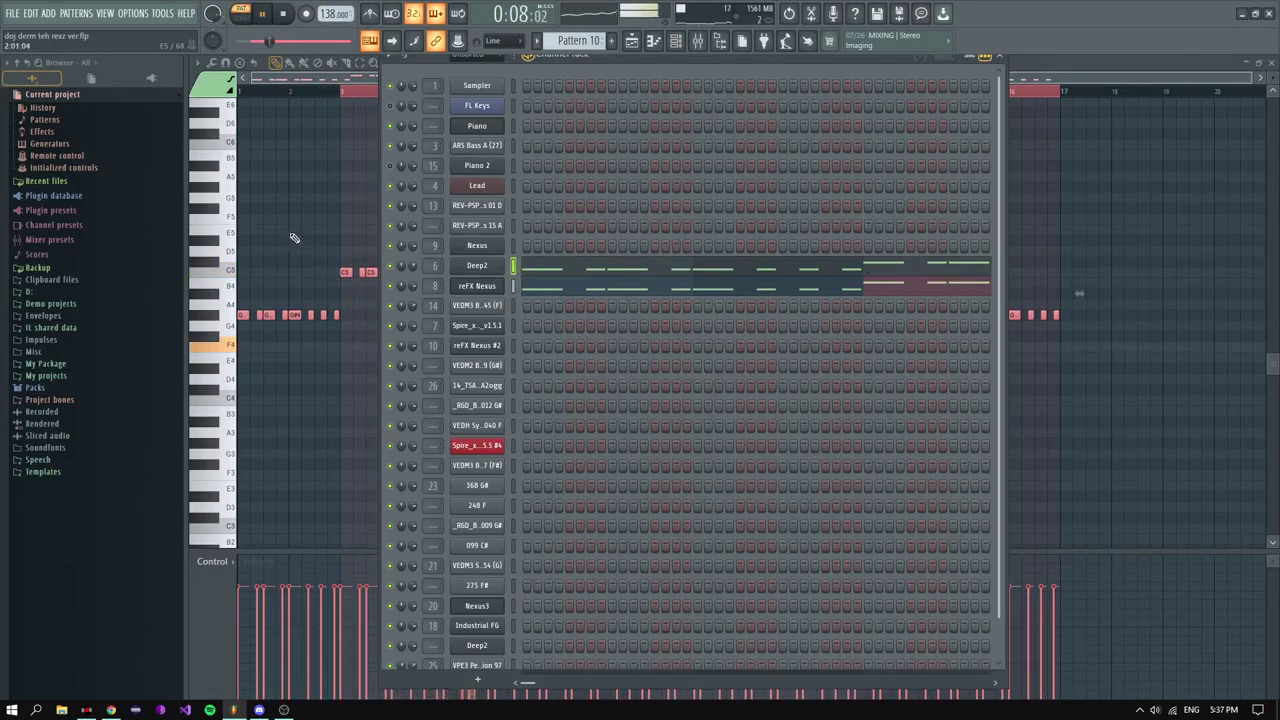
{"action": "key", "text": "F6"}
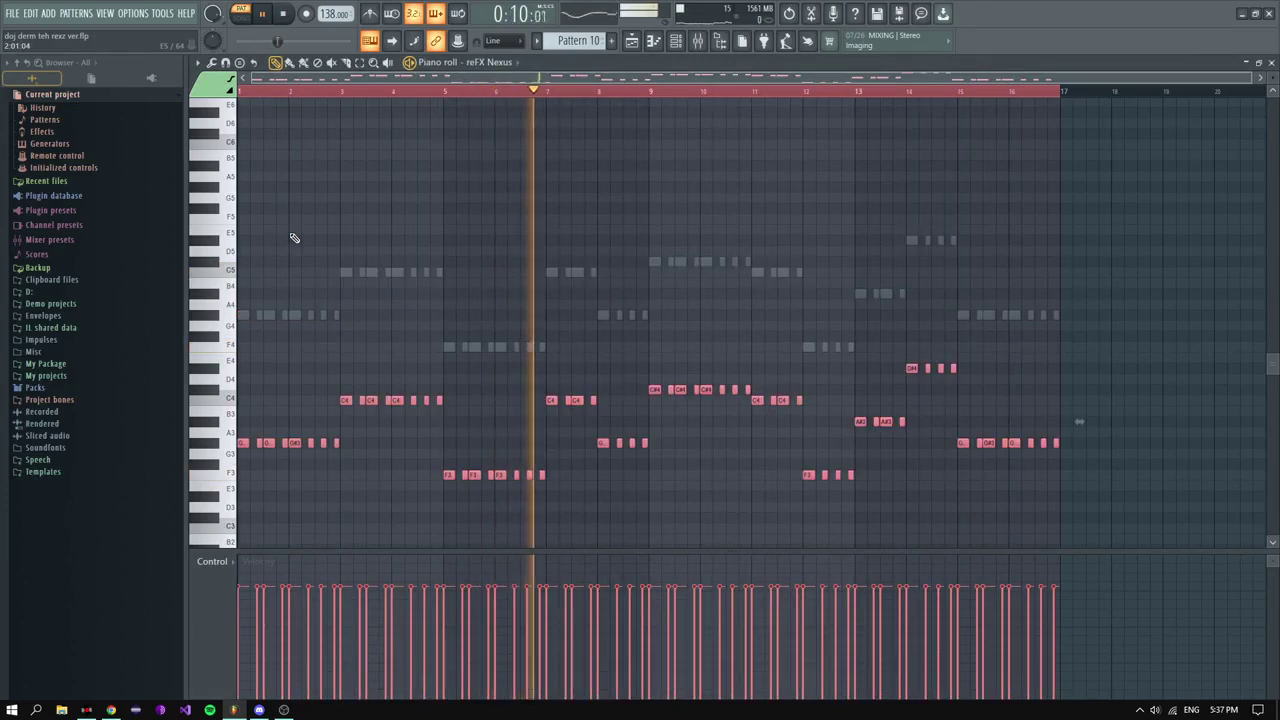
Step: Compress the reFX Nexus mixer track with Fruity Limiter: raise the ratio, lengthen the attack and set the threshold to -6.6 dB
{"action": "left_click", "coordinate": [677, 41]}
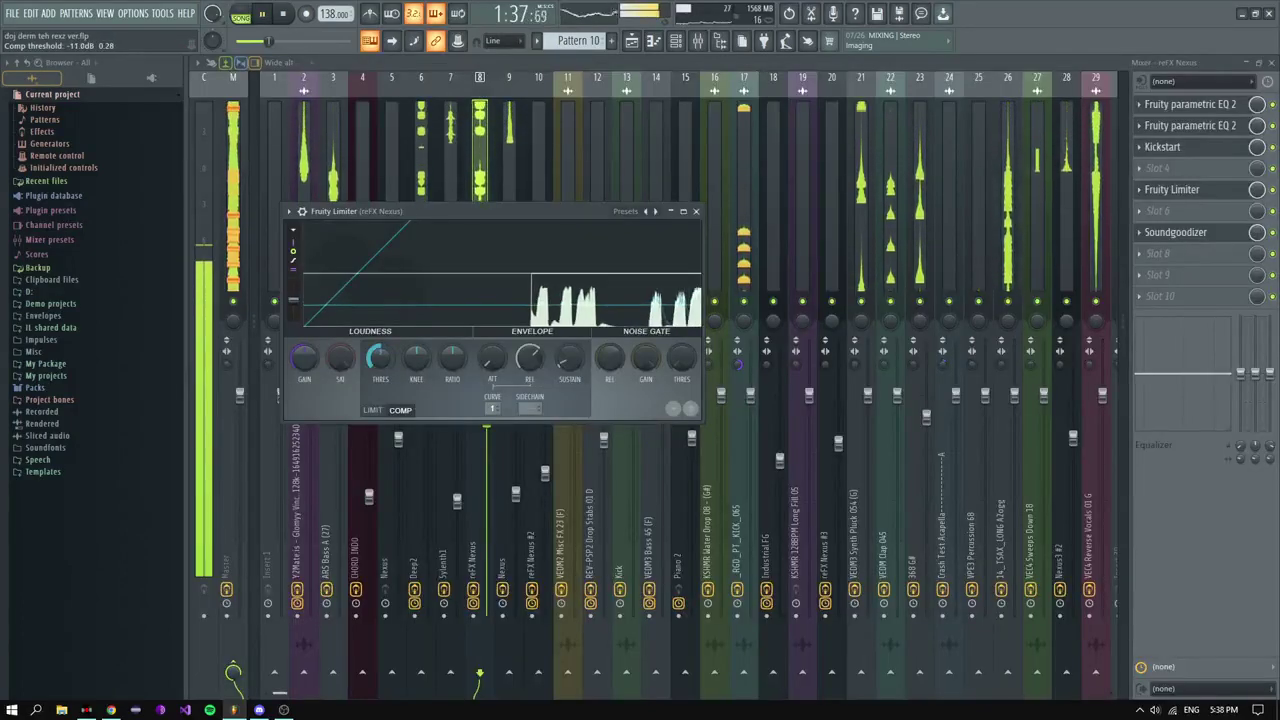
{"action": "left_click_drag", "start_coordinate": [380, 358], "coordinate": [453, 338]}
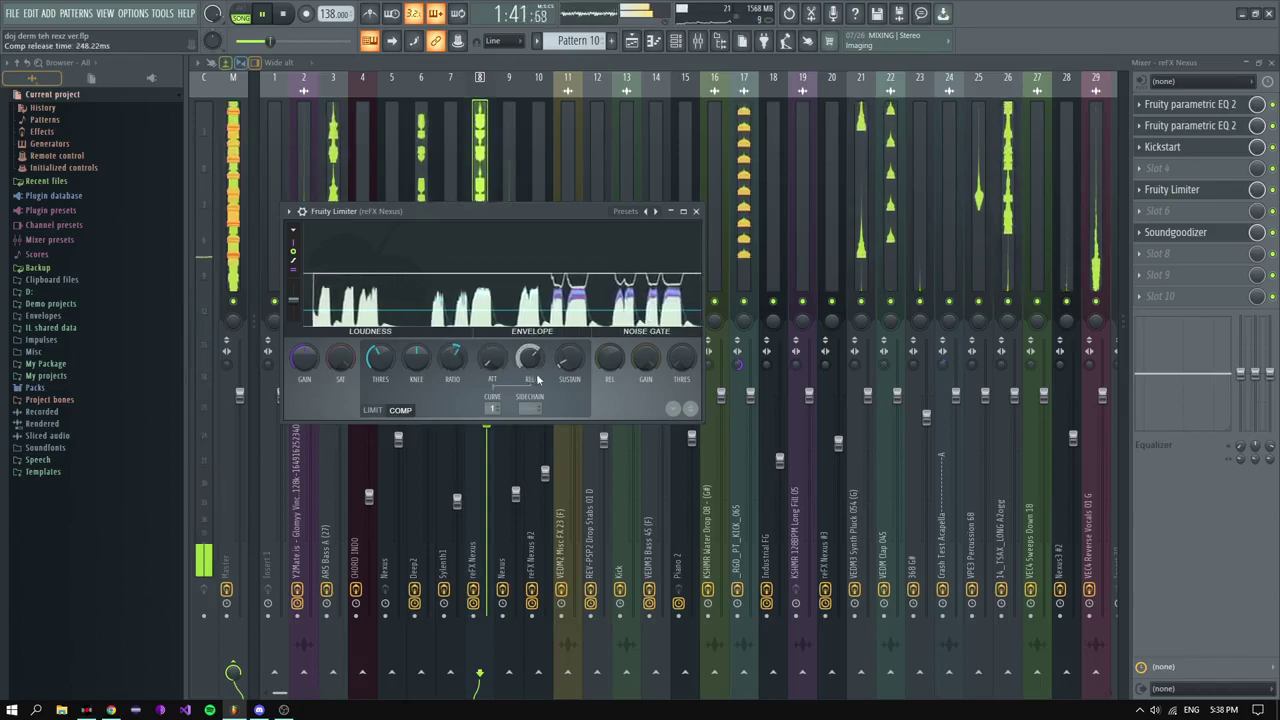
{"action": "left_click_drag", "start_coordinate": [492, 360], "coordinate": [492, 346]}
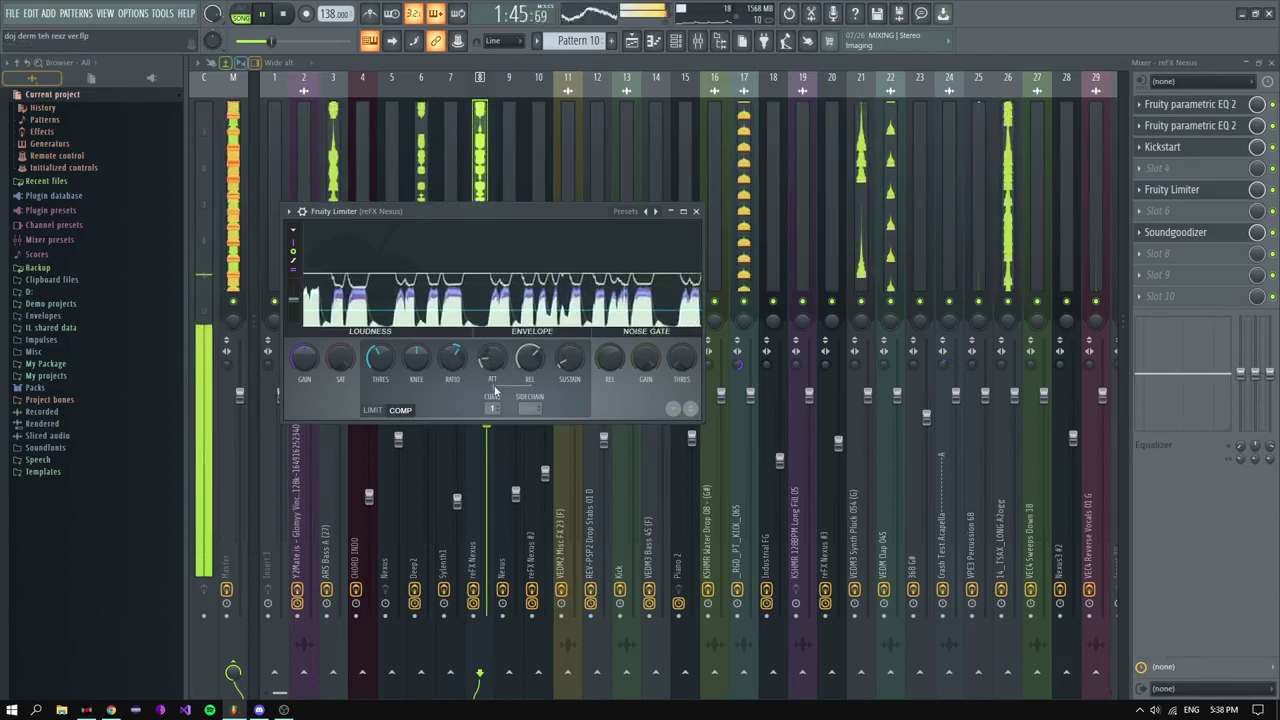
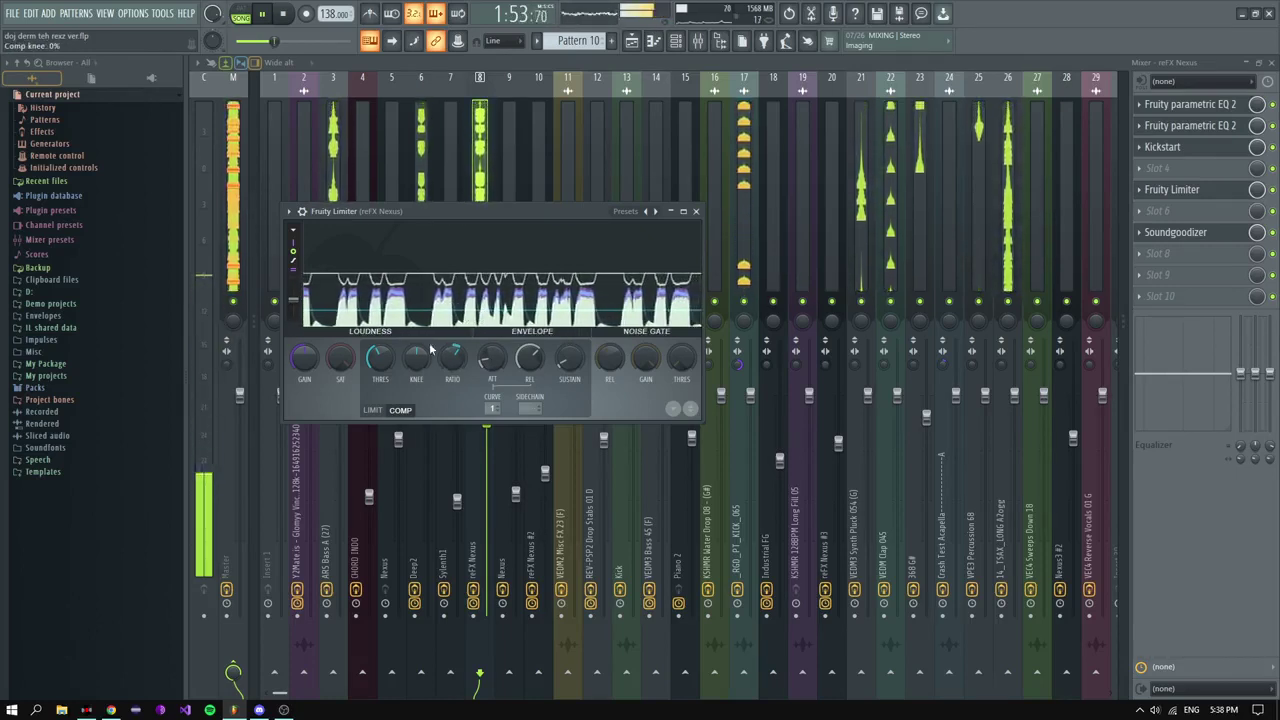
{"action": "left_click_drag", "start_coordinate": [387, 366], "coordinate": [455, 362]}
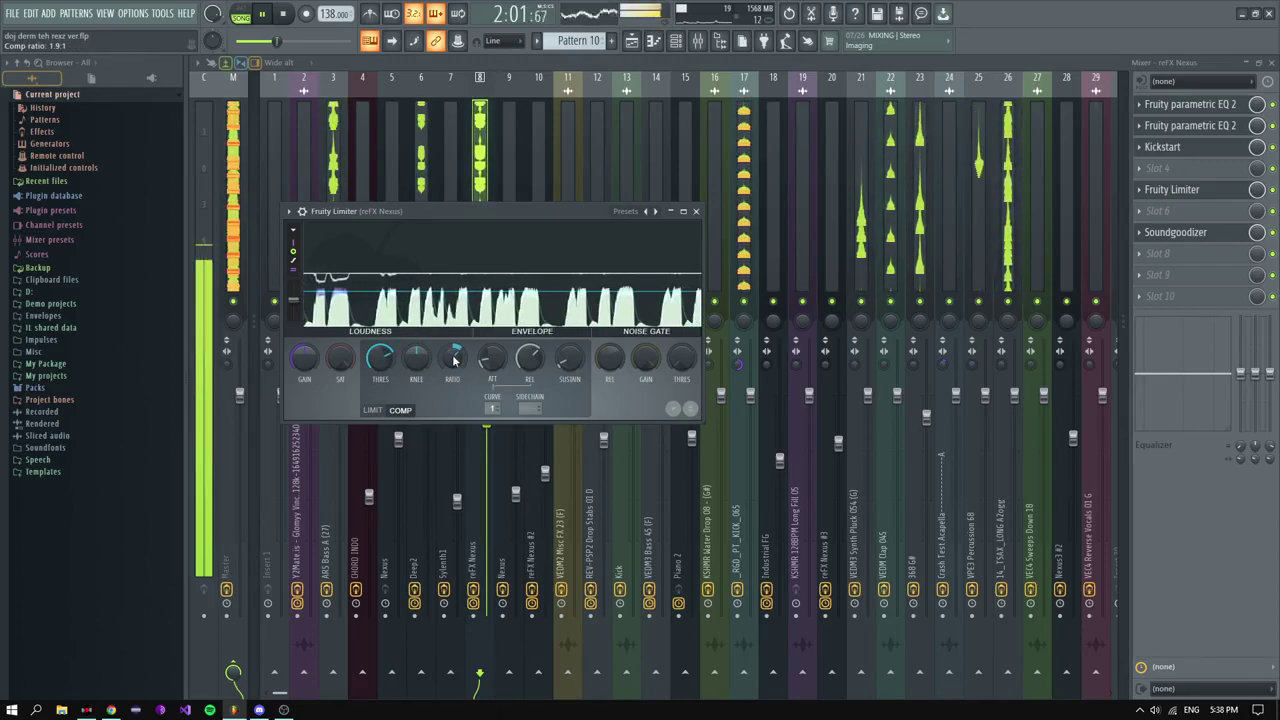
{"action": "scroll", "coordinate": [383, 359], "scroll_direction": "down", "scroll_amount": 2}
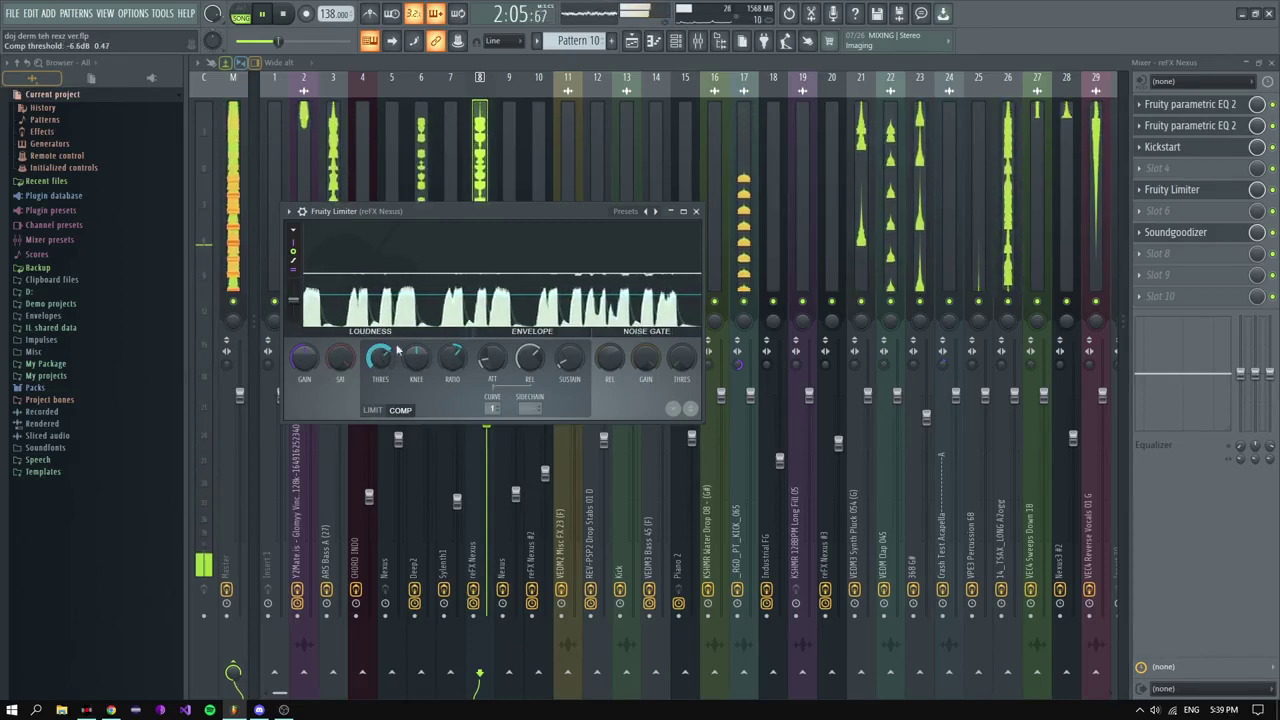
Step: Copy all FL Keys chord notes of Pattern 1 and paste them into a new pattern
{"action": "left_click", "coordinate": [634, 41]}
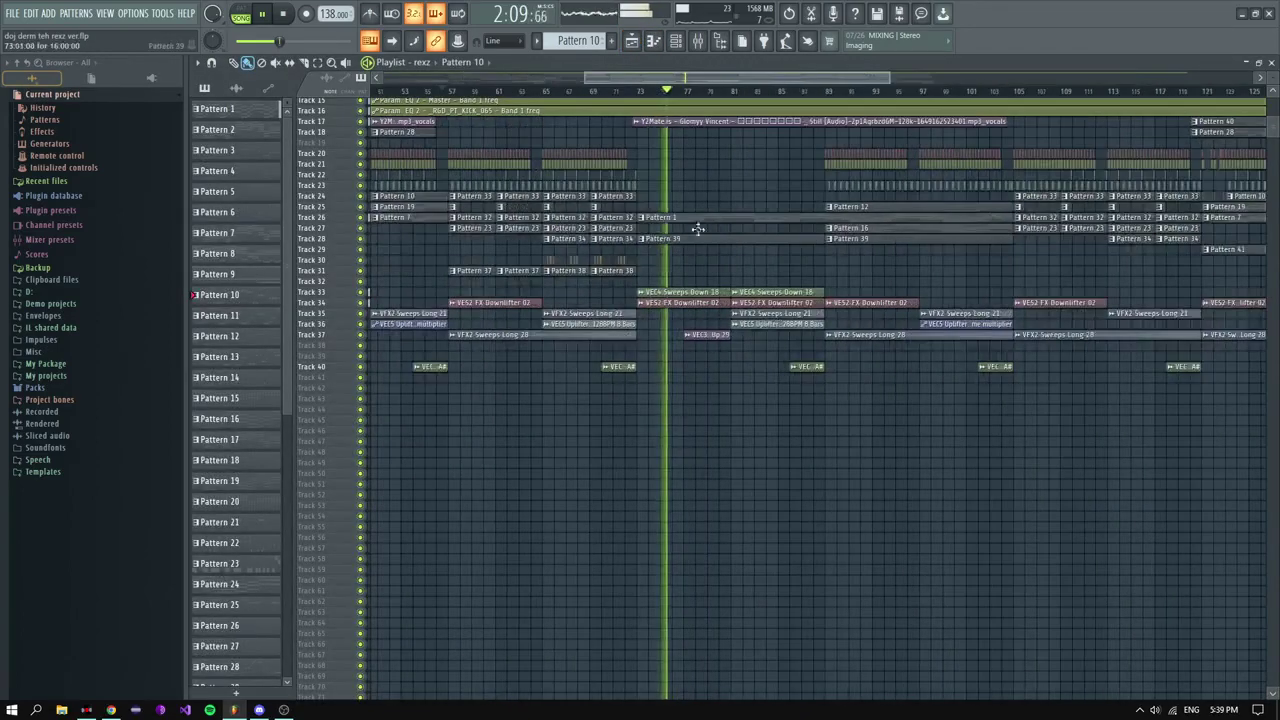
{"action": "double_click", "coordinate": [700, 224]}
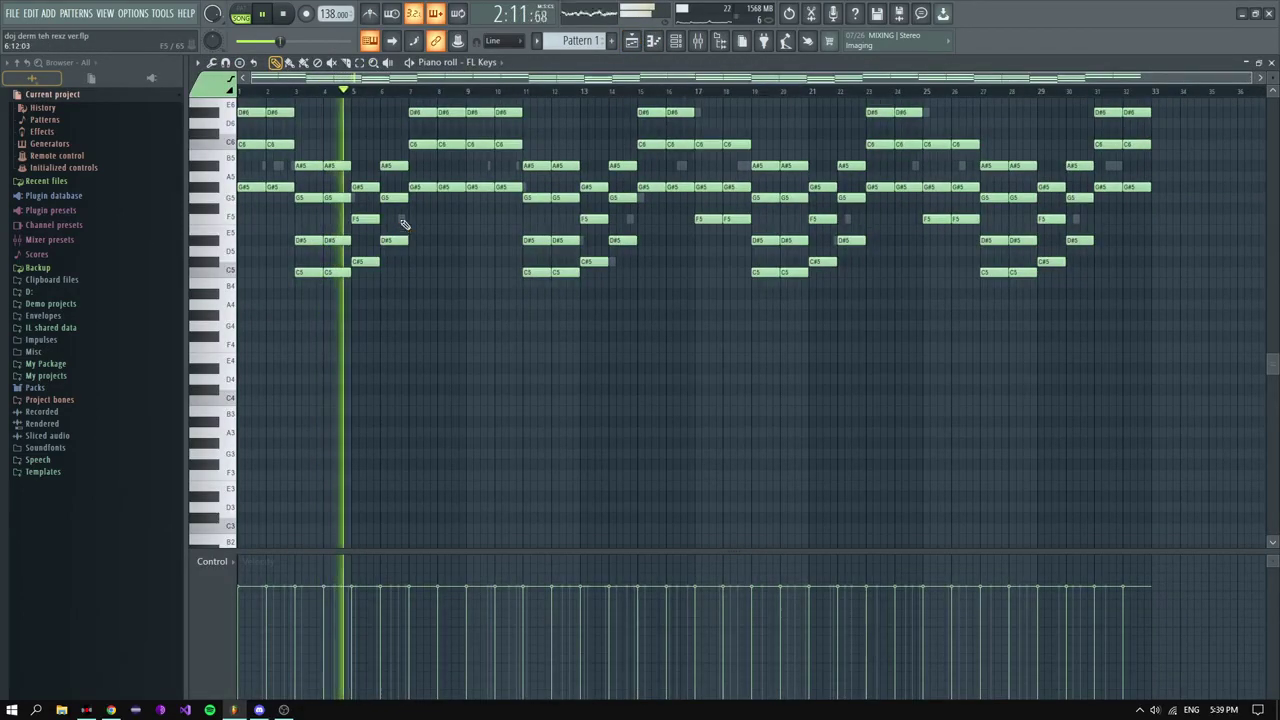
{"action": "right_click", "coordinate": [402, 220]}
{"action": "right_click", "coordinate": [402, 220]}
{"action": "key", "text": "ctrl+a"}
{"action": "key", "text": "Delete"}
{"action": "left_click", "coordinate": [612, 41]}
{"action": "key", "text": "ctrl+v"}
{"action": "left_click", "coordinate": [633, 41]}
{"action": "scroll", "coordinate": [665, 195], "scroll_direction": "up", "scroll_amount": 3}
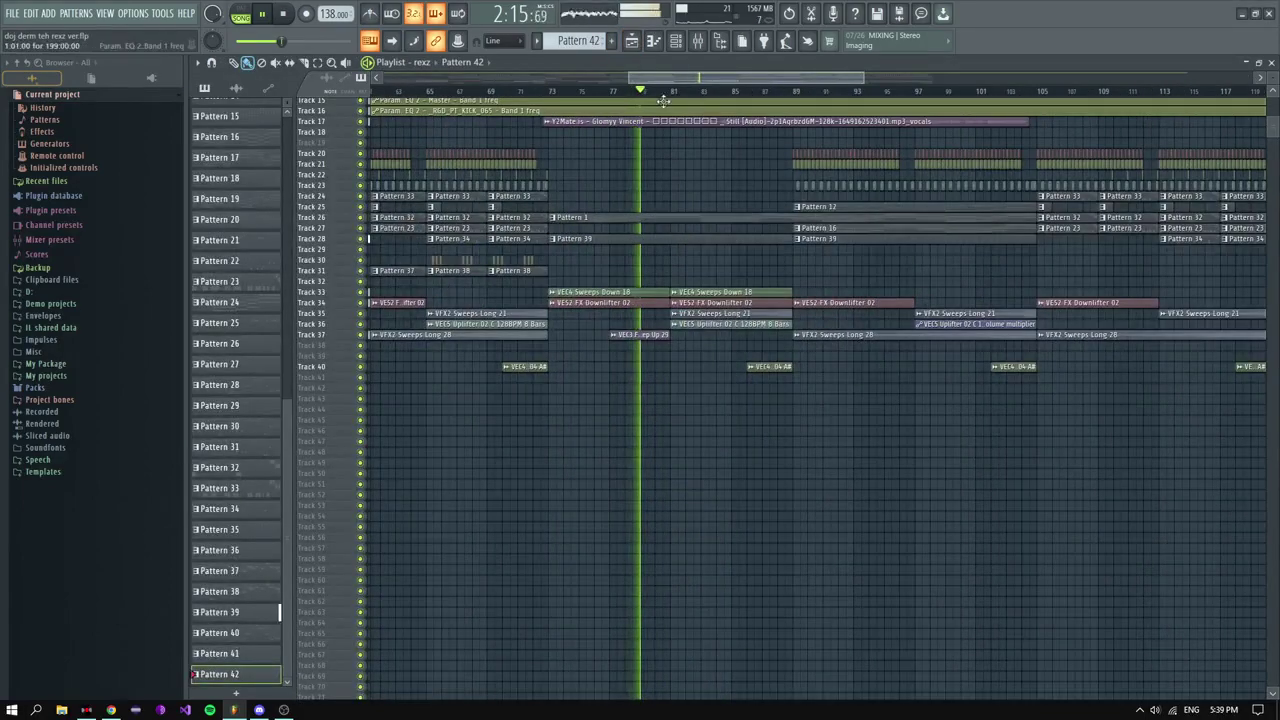
Step: Place the oooooo audio clip at bar 80 on Track 31, filling the bar before the second sweep section
{"action": "left_click", "coordinate": [236, 87]}
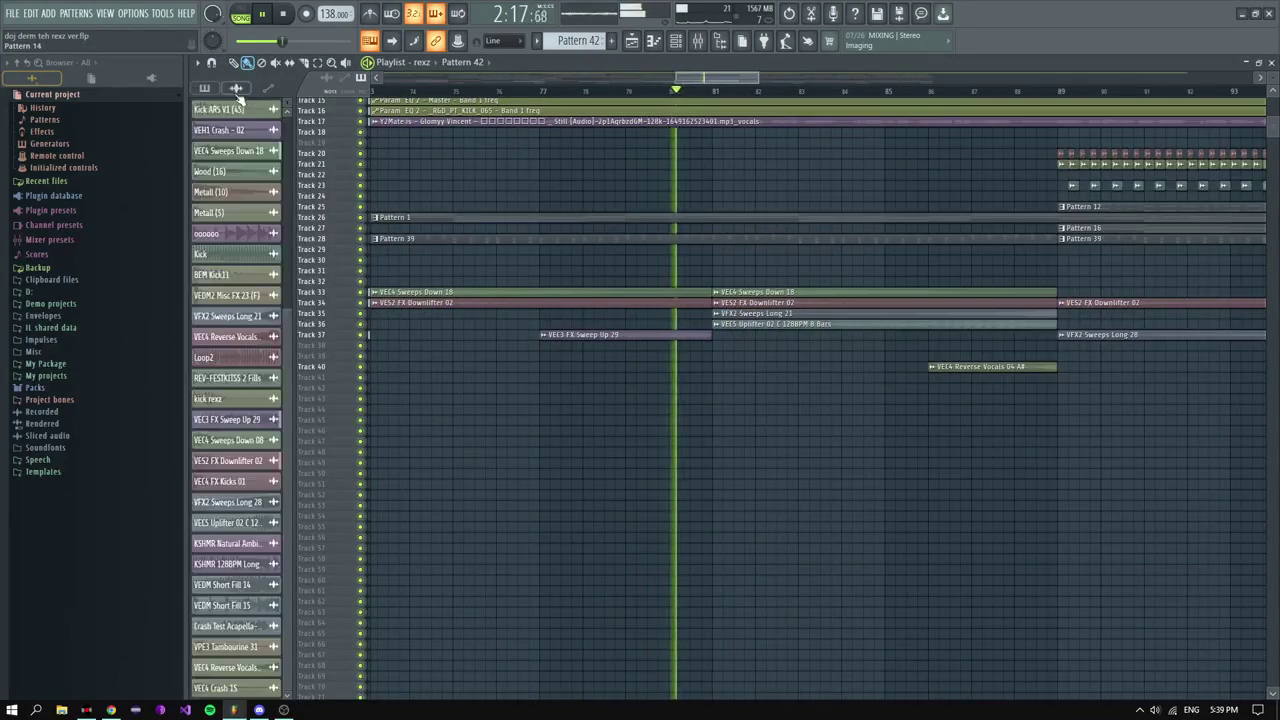
{"action": "key", "text": "space"}
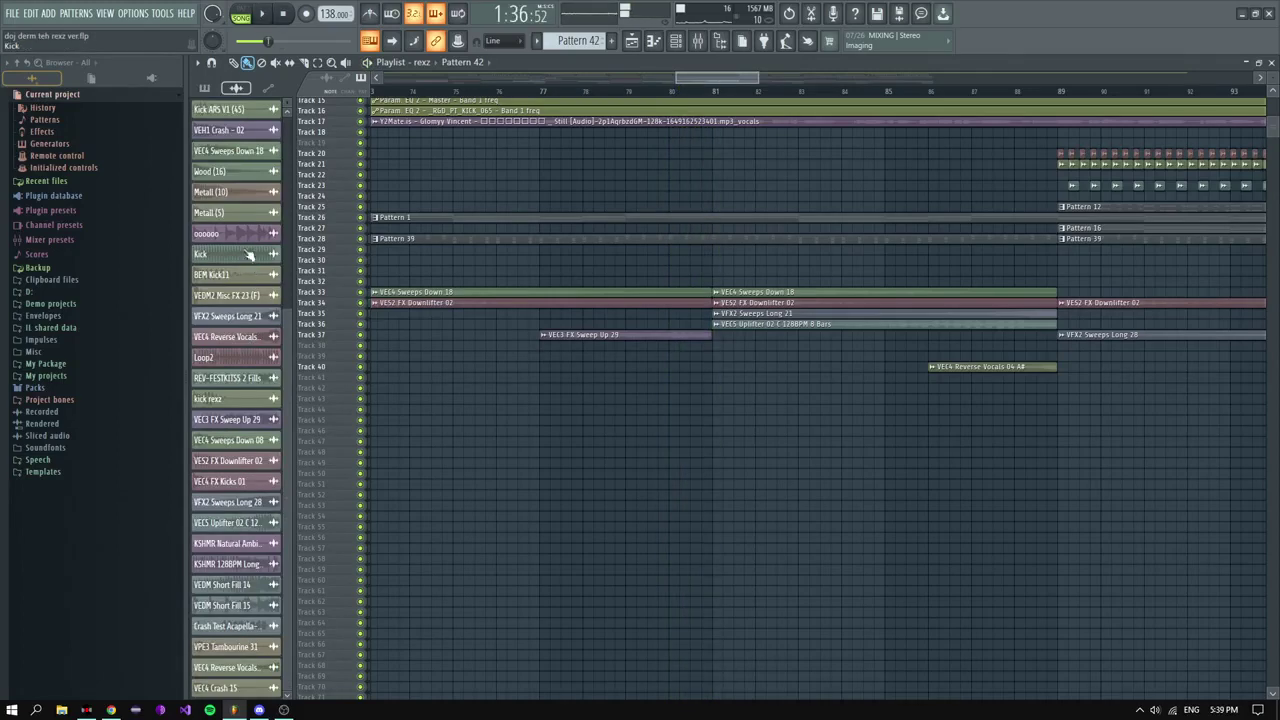
{"action": "left_click", "coordinate": [660, 94]}
{"action": "key", "text": "space"}
{"action": "scroll", "coordinate": [689, 268], "scroll_direction": "up", "scroll_amount": 2}
Step: Set the channel volume of the oooooo clip to 54% and play it in context
{"action": "double_click", "coordinate": [690, 270]}
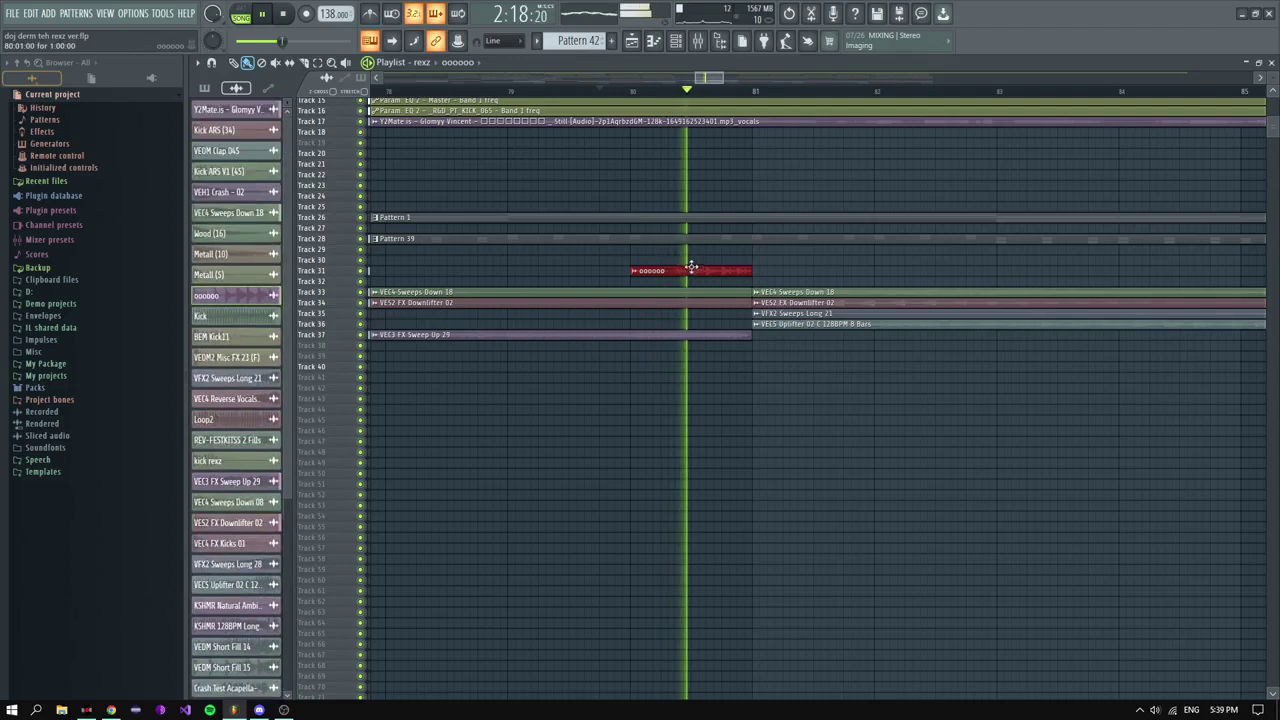
{"action": "key", "text": "space"}
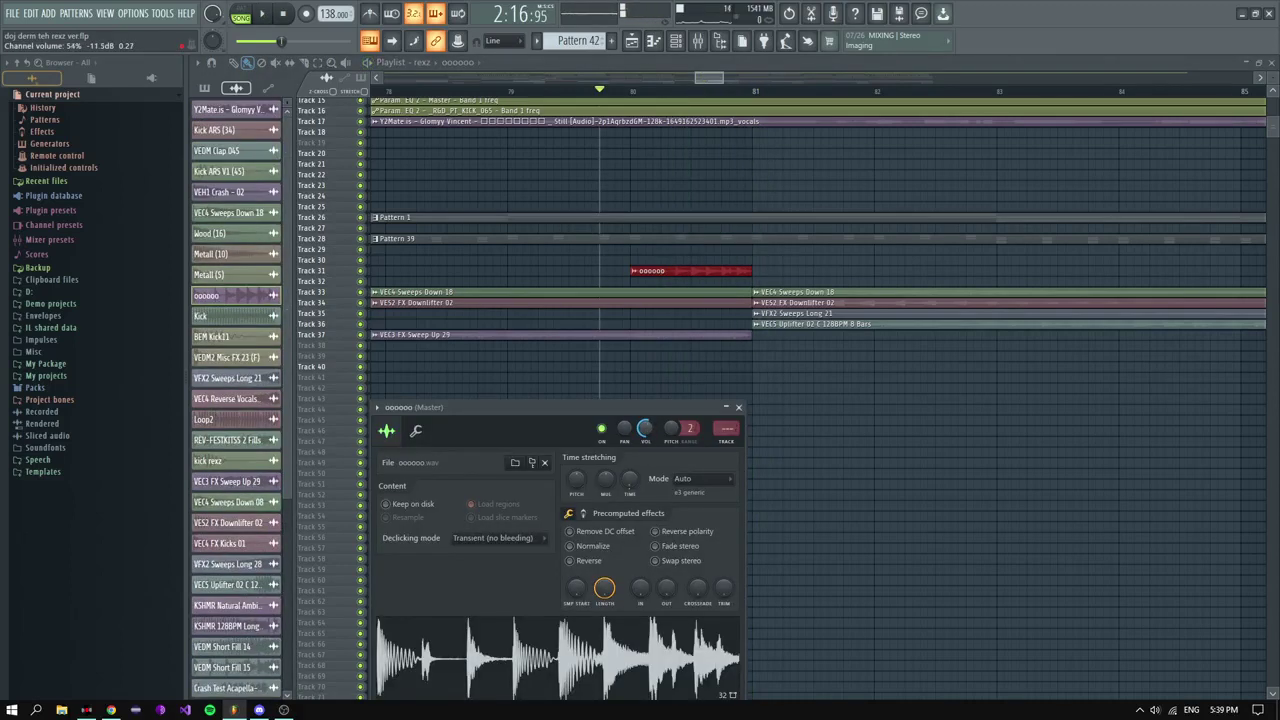
{"action": "key", "text": "space"}
{"action": "left_click", "coordinate": [686, 363]}
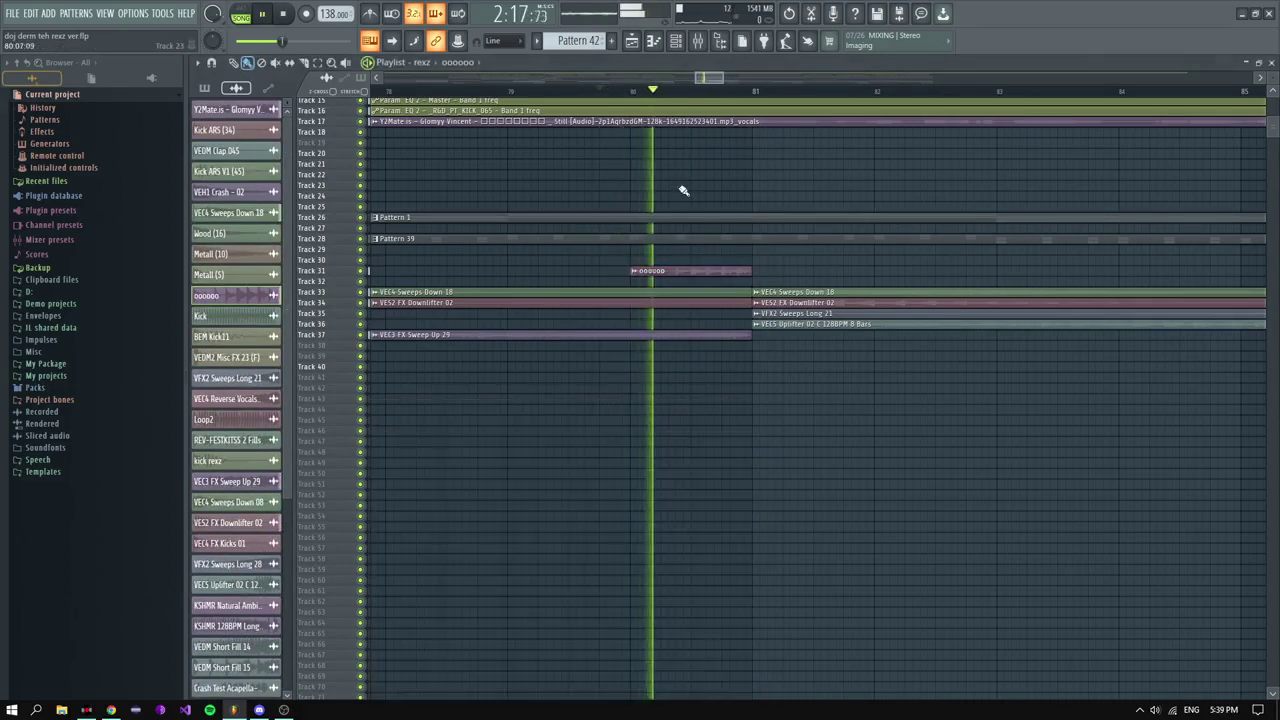
Step: Try the Loop2 audio clip at bar 81 on Track 30 in playback and remove it again
{"action": "key", "text": "space"}
{"action": "left_click", "coordinate": [235, 419]}
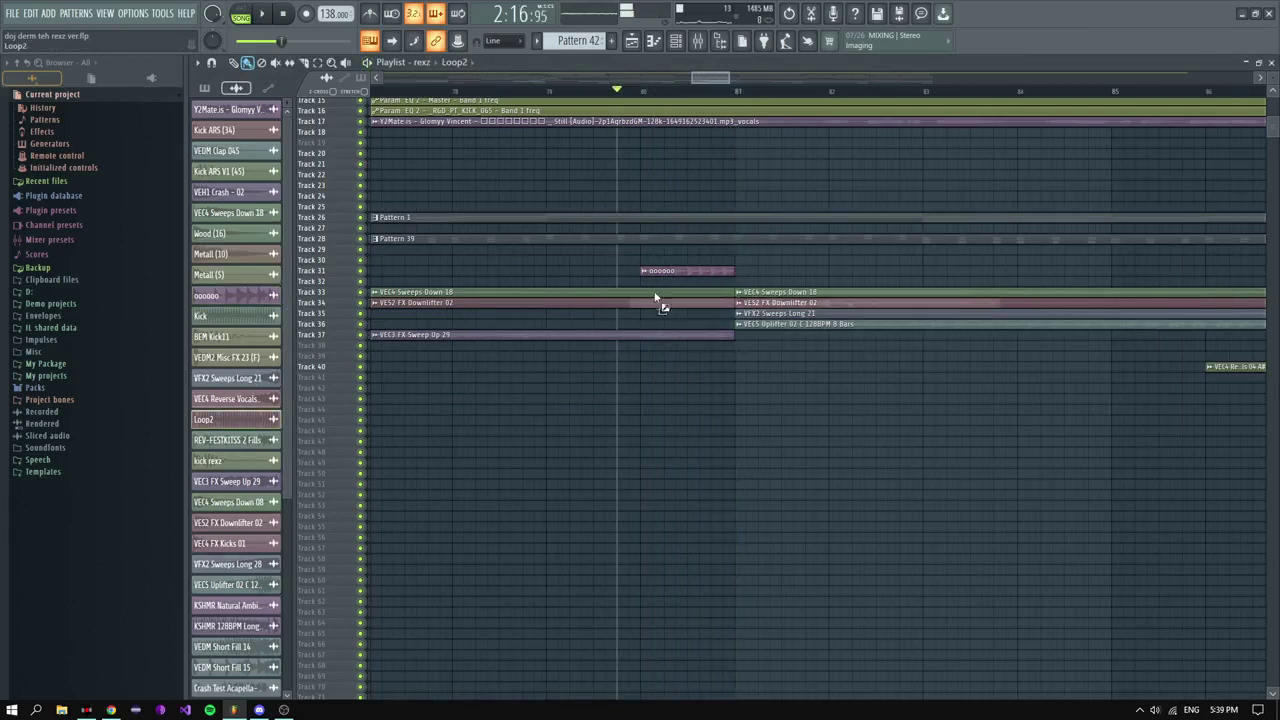
{"action": "left_click", "coordinate": [733, 258]}
{"action": "key", "text": "space"}
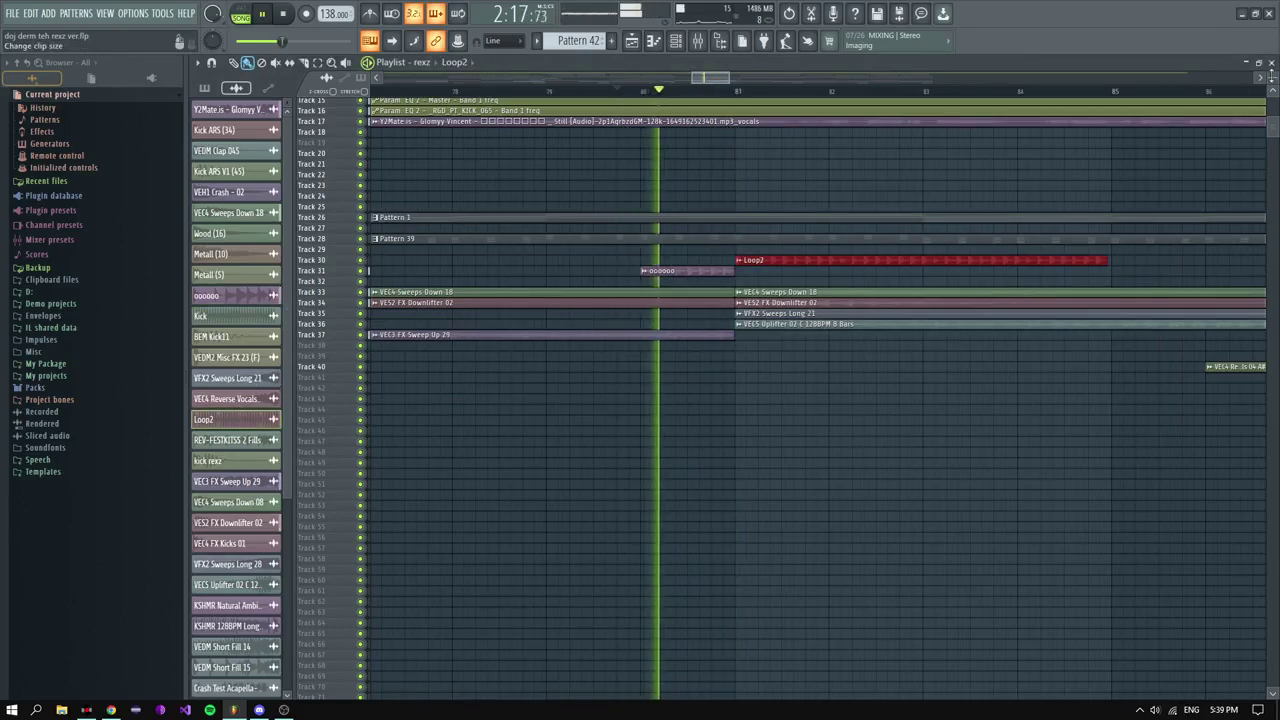
{"action": "scroll", "coordinate": [737, 425], "scroll_direction": "up", "scroll_amount": 4}
{"action": "scroll", "coordinate": [740, 470], "scroll_direction": "up", "scroll_amount": 5}
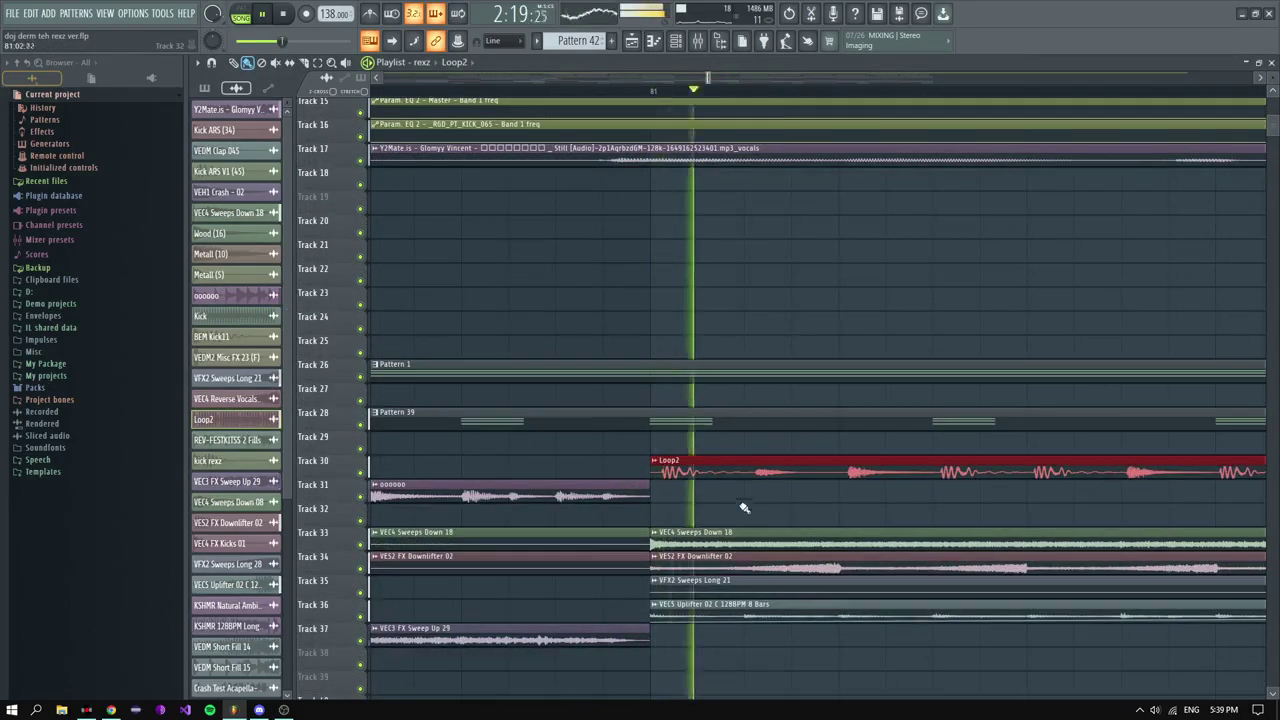
{"action": "key", "text": "space"}
{"action": "right_click", "coordinate": [687, 470]}
Step: Audition the percussion loops in the LOOP 3 CHA LIVE folder of My Package
{"action": "scroll", "coordinate": [651, 471], "scroll_direction": "down", "scroll_amount": 5}
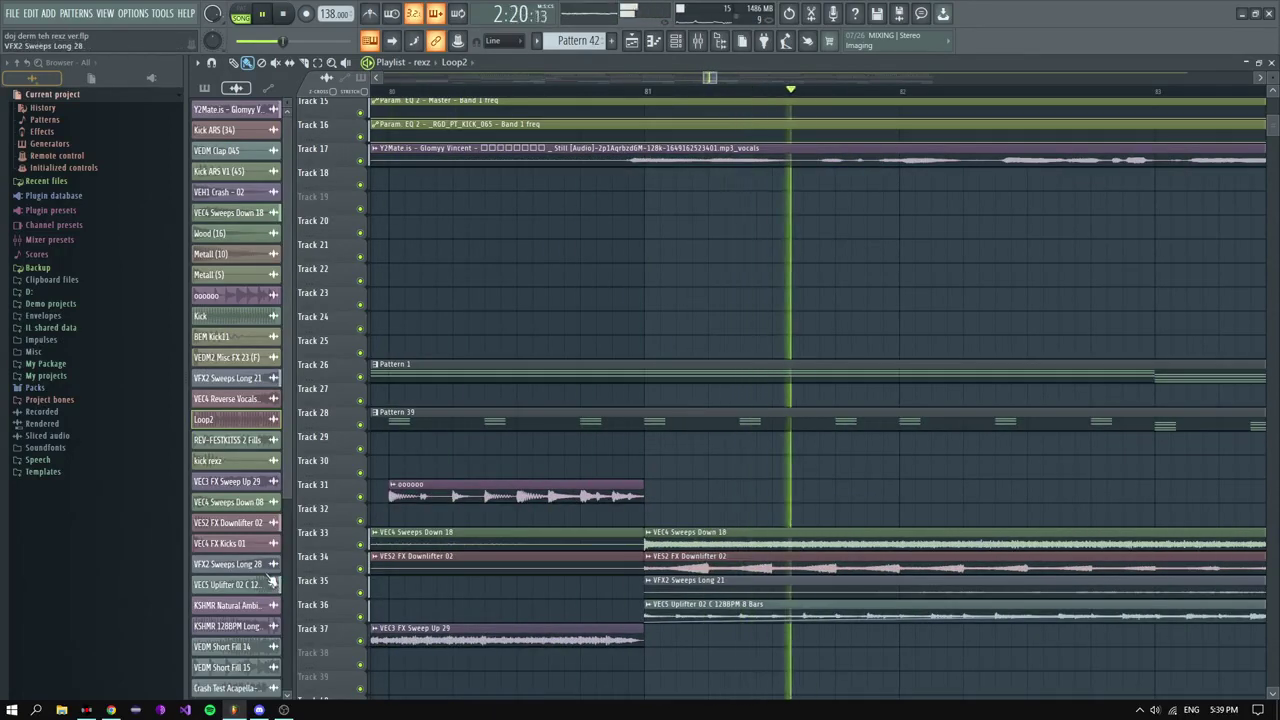
{"action": "left_click", "coordinate": [50, 366]}
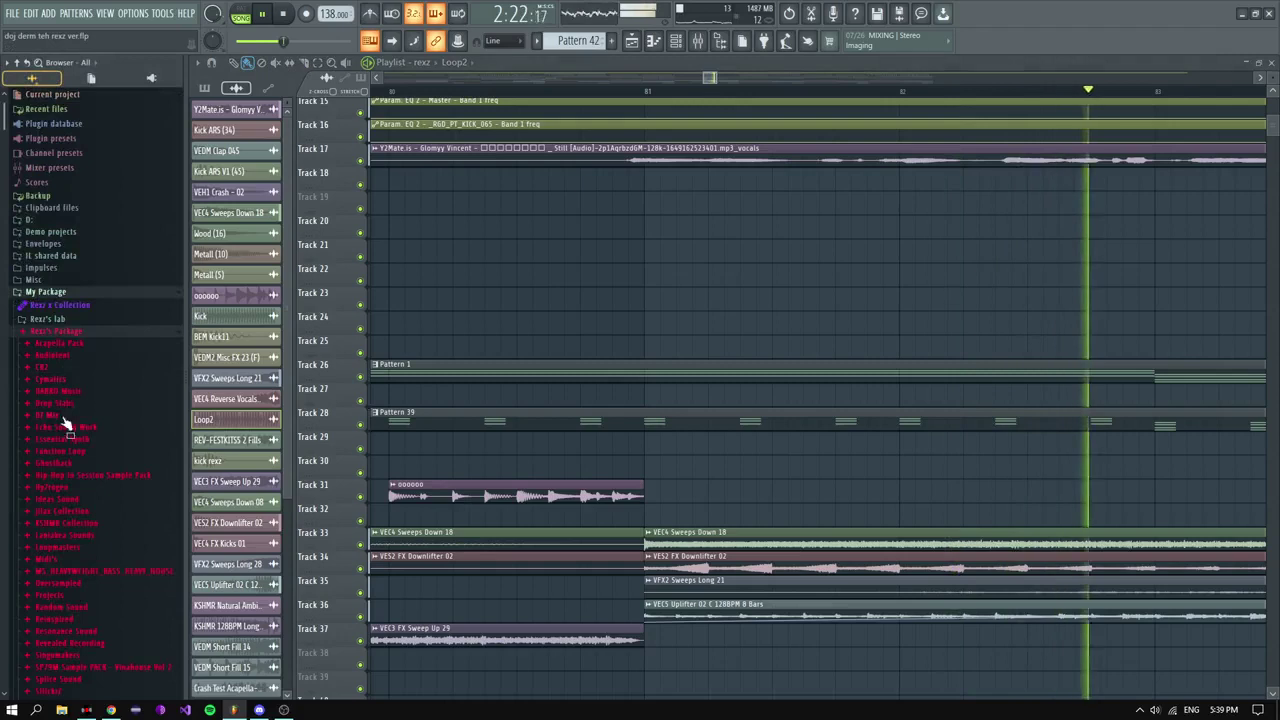
{"action": "left_click", "coordinate": [74, 306]}
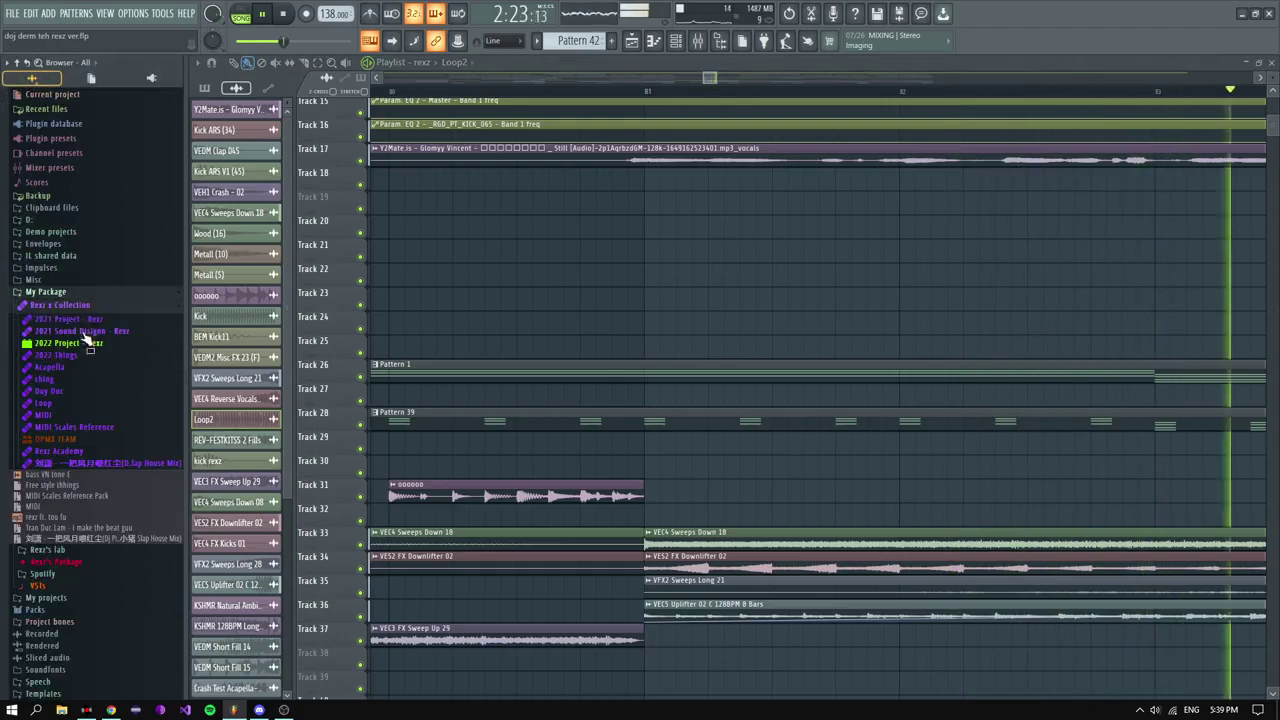
{"action": "left_click", "coordinate": [58, 405]}
{"action": "left_click", "coordinate": [76, 418]}
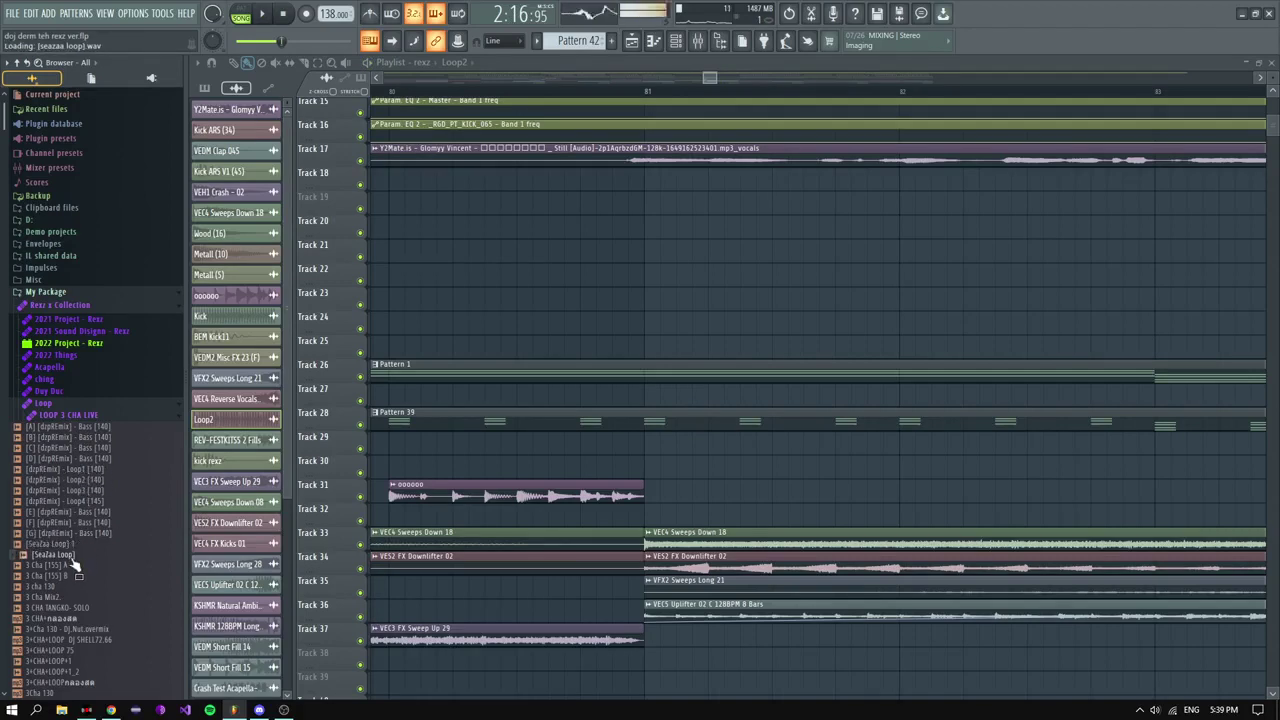
{"action": "scroll", "coordinate": [71, 562], "scroll_direction": "down", "scroll_amount": 3}
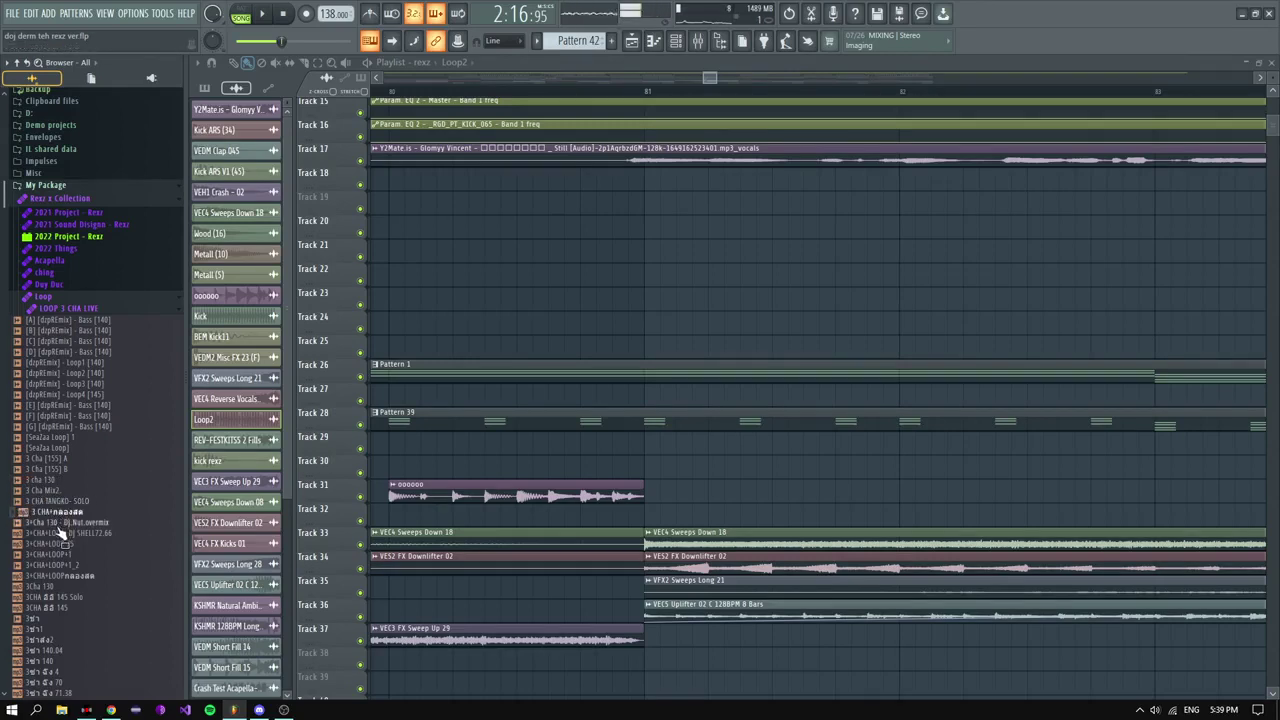
{"action": "left_click", "coordinate": [58, 608]}
{"action": "scroll", "coordinate": [57, 606], "scroll_direction": "down", "scroll_amount": 5}
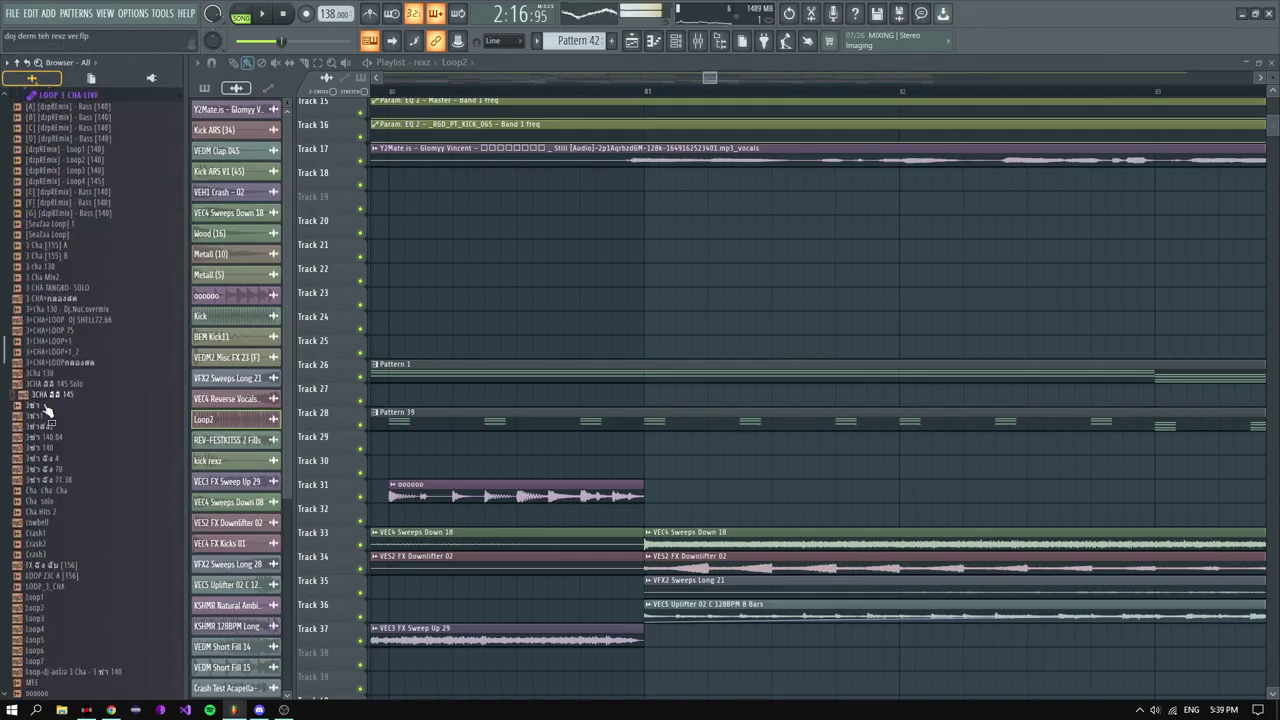
Step: Add the non-solo 3CHA 145 loop to Track 23 at bar 81, nudging its start slightly ahead of the bar line
{"action": "left_click_drag", "start_coordinate": [54, 406], "coordinate": [677, 301]}
{"action": "scroll", "coordinate": [567, 325], "scroll_direction": "up", "scroll_amount": 5}
{"action": "scroll", "coordinate": [657, 317], "scroll_direction": "down", "scroll_amount": 4}
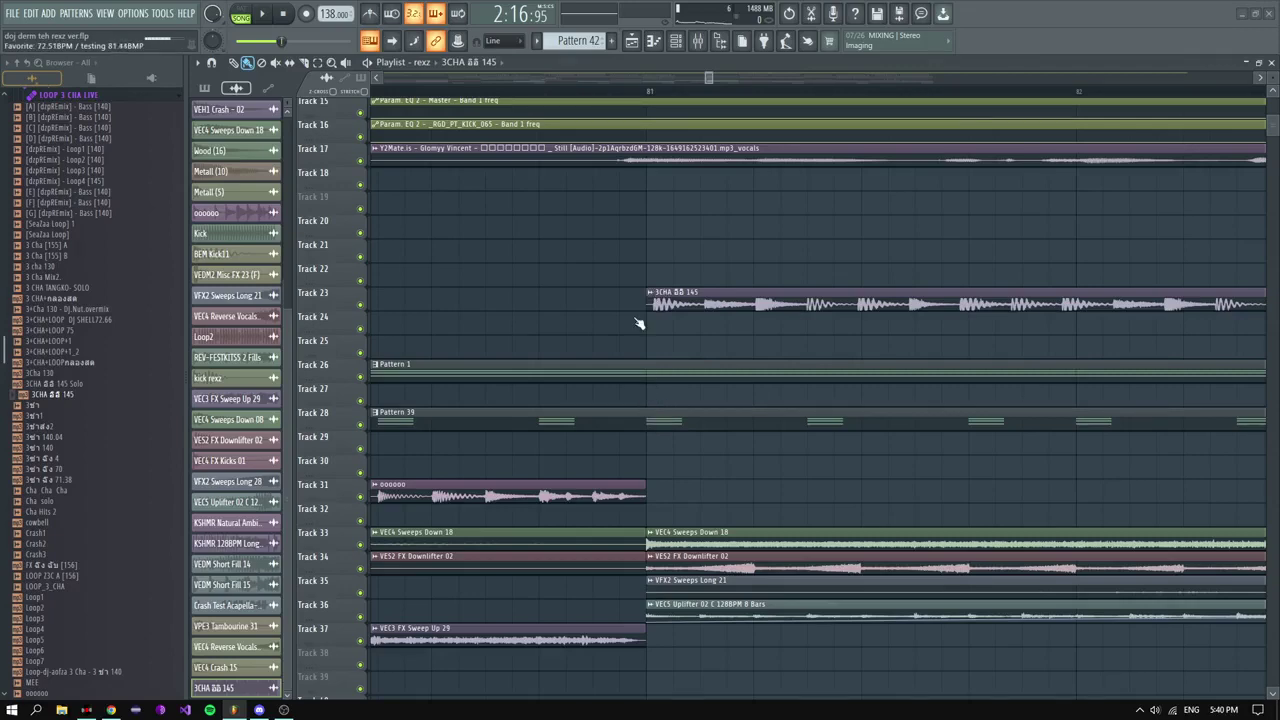
{"action": "scroll", "coordinate": [642, 317], "scroll_direction": "up", "scroll_amount": 4}
{"action": "left_click_drag", "start_coordinate": [734, 303], "coordinate": [697, 304]}
{"action": "scroll", "coordinate": [667, 304], "scroll_direction": "down", "scroll_amount": 3}
{"action": "double_click", "coordinate": [656, 294]}
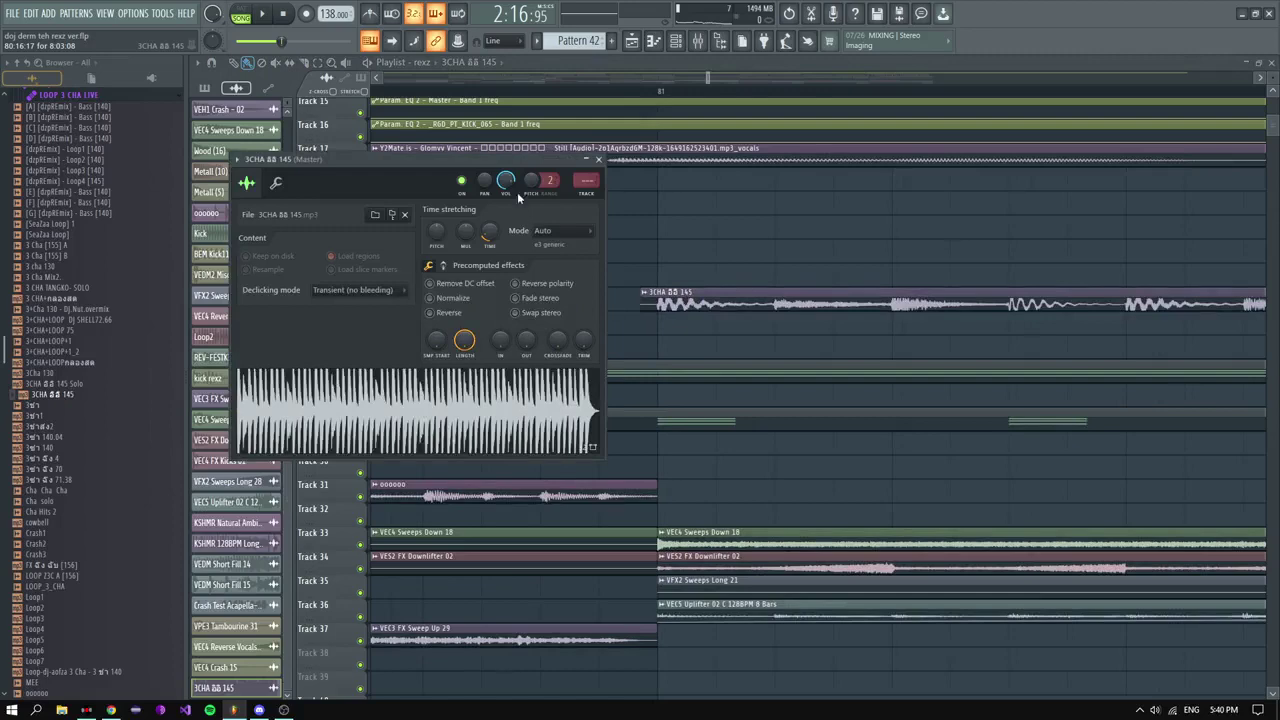
{"action": "key", "text": "Escape"}
Step: Trim the end of the 3CHA 145 clip on Track 23 to bar 88, leaving one bar empty before the kicks
{"action": "scroll", "coordinate": [678, 240], "scroll_direction": "down", "scroll_amount": 5}
{"action": "scroll", "coordinate": [684, 256], "scroll_direction": "up", "scroll_amount": 3}
{"action": "scroll", "coordinate": [632, 312], "scroll_direction": "down", "scroll_amount": 4}
{"action": "scroll", "coordinate": [1020, 307], "scroll_direction": "up", "scroll_amount": 3}
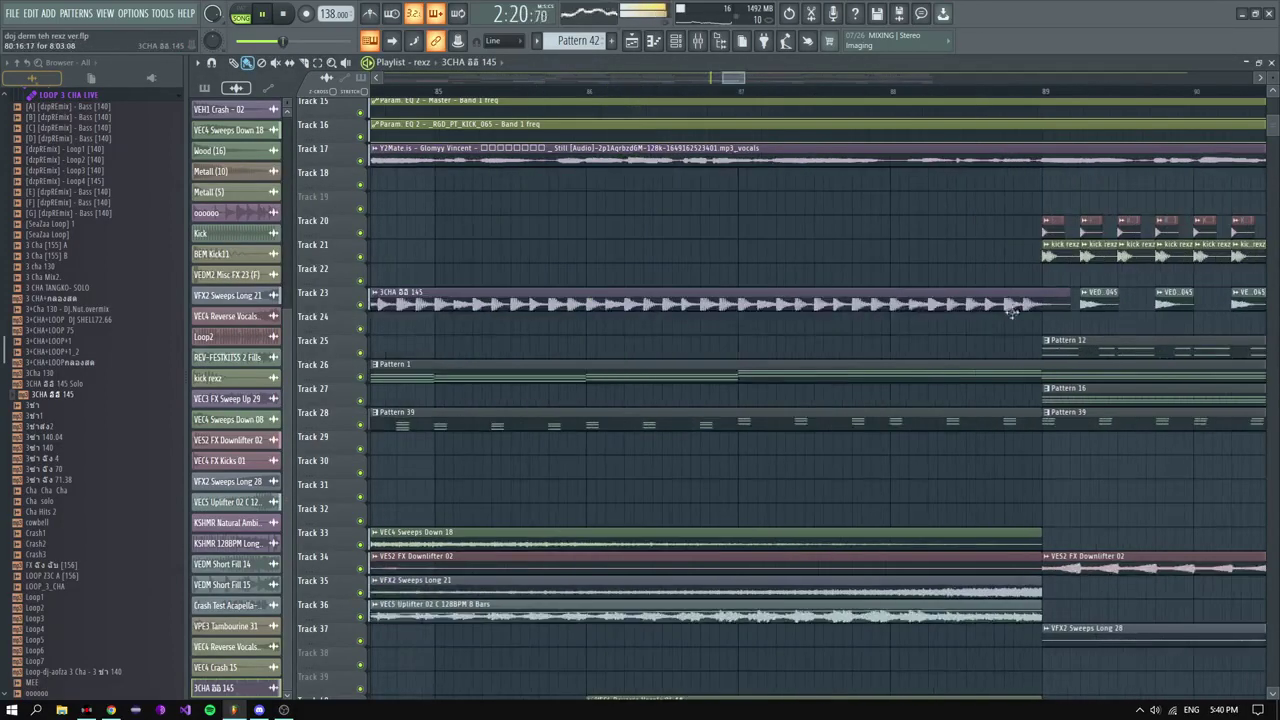
{"action": "scroll", "coordinate": [782, 296], "scroll_direction": "down", "scroll_amount": 3}
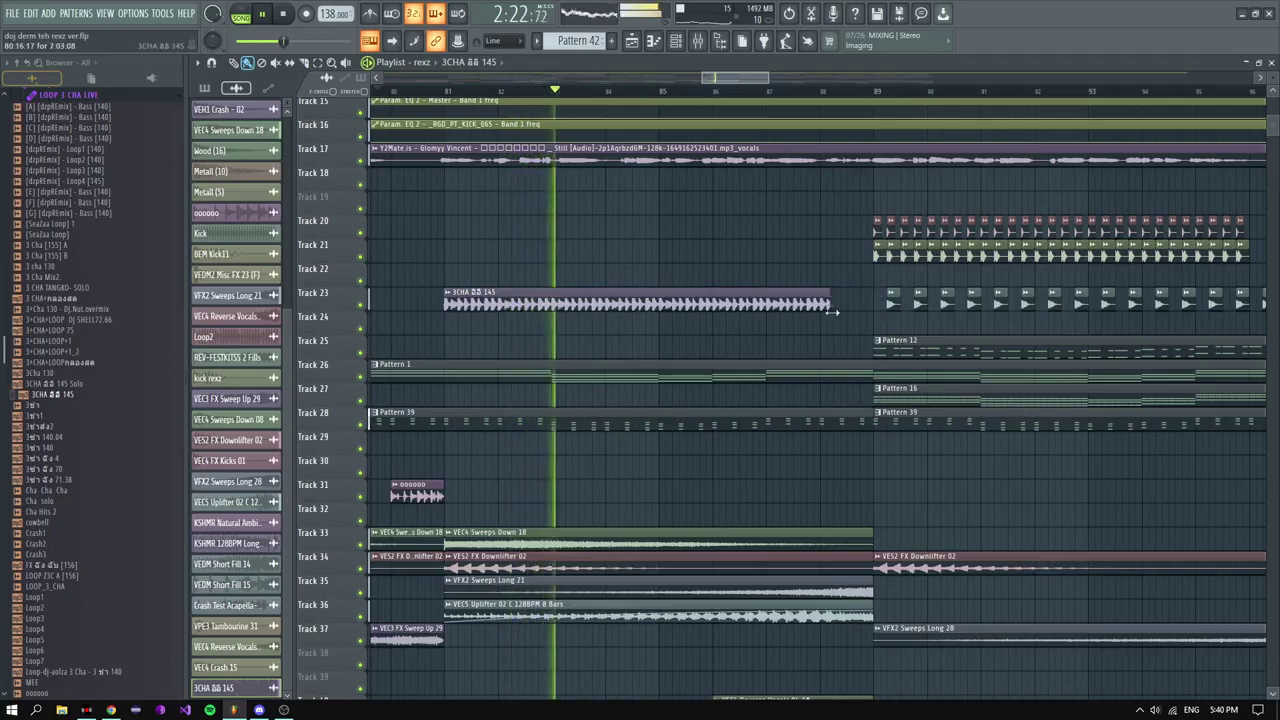
{"action": "scroll", "coordinate": [823, 315], "scroll_direction": "up", "scroll_amount": 4}
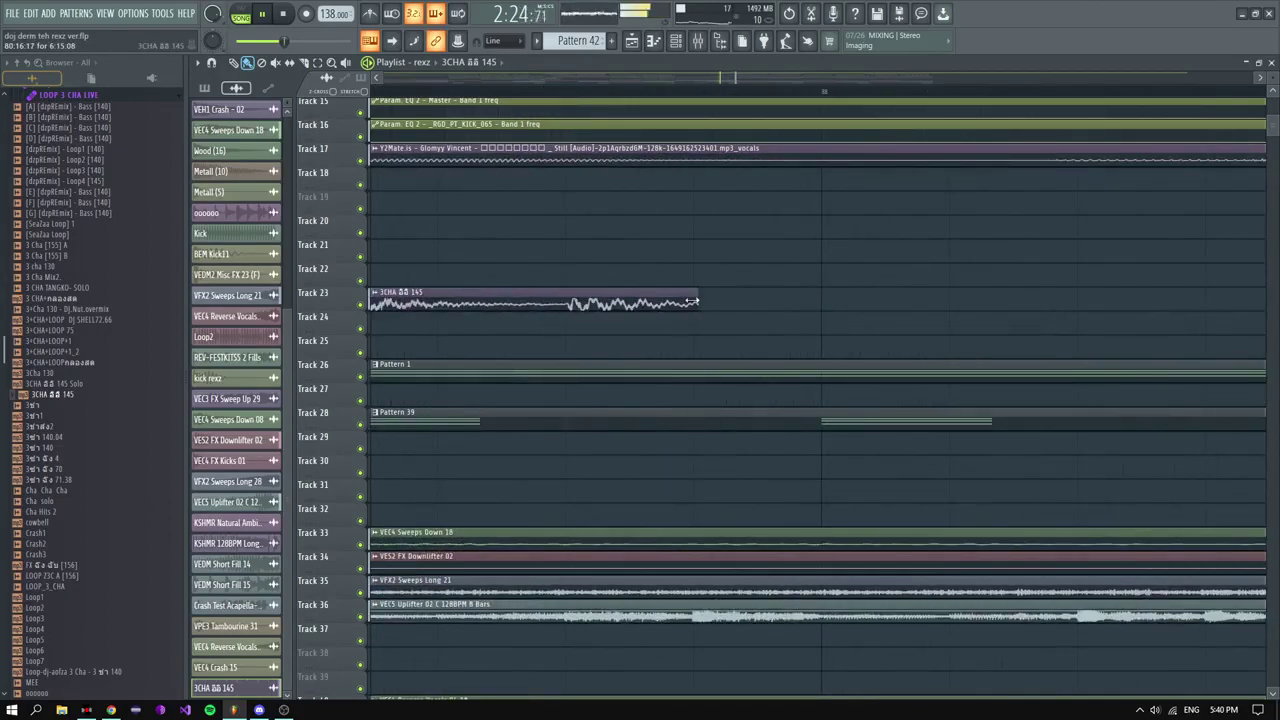
{"action": "left_click_drag", "start_coordinate": [818, 312], "coordinate": [813, 313]}
{"action": "scroll", "coordinate": [812, 313], "scroll_direction": "down", "scroll_amount": 4}
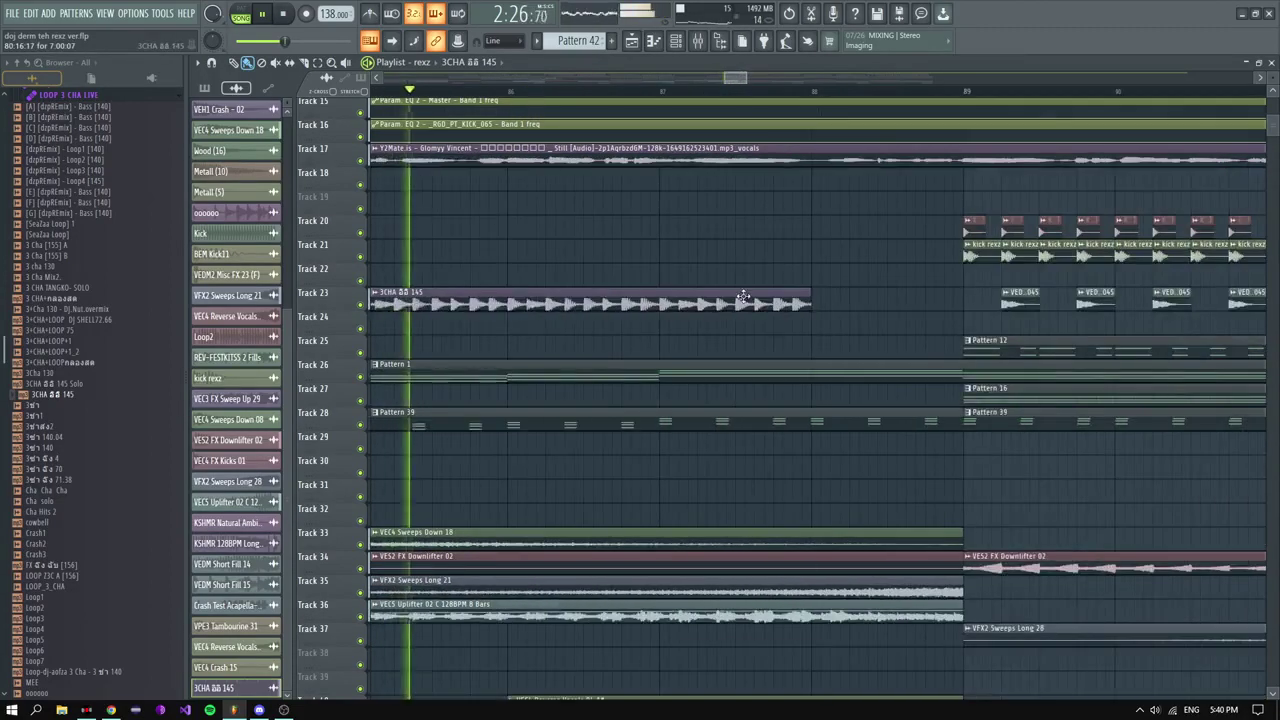
Step: Lower the channel volume of the 3CHA 145 loop
{"action": "double_click", "coordinate": [746, 297]}
{"action": "left_click_drag", "start_coordinate": [505, 181], "coordinate": [505, 212]}
{"action": "left_click", "coordinate": [599, 160]}
Step: Listen to the end of the 3CHA 145 loop and the transition into the section at bar 89
{"action": "scroll", "coordinate": [672, 415], "scroll_direction": "down", "scroll_amount": 4}
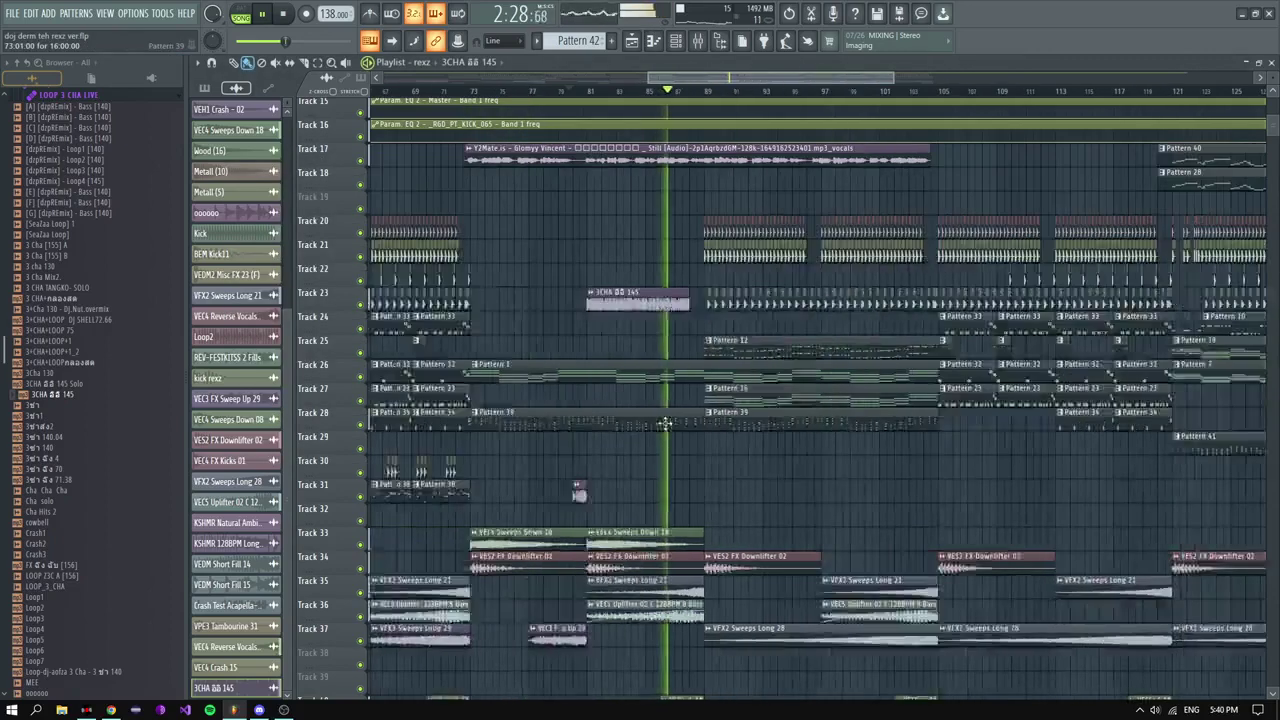
{"action": "scroll", "coordinate": [694, 255], "scroll_direction": "up", "scroll_amount": 2}
{"action": "scroll", "coordinate": [694, 250], "scroll_direction": "up", "scroll_amount": 3}
{"action": "scroll", "coordinate": [690, 251], "scroll_direction": "down", "scroll_amount": 3}
{"action": "scroll", "coordinate": [690, 251], "scroll_direction": "up", "scroll_amount": 3}
{"action": "scroll", "coordinate": [692, 253], "scroll_direction": "down", "scroll_amount": 3}
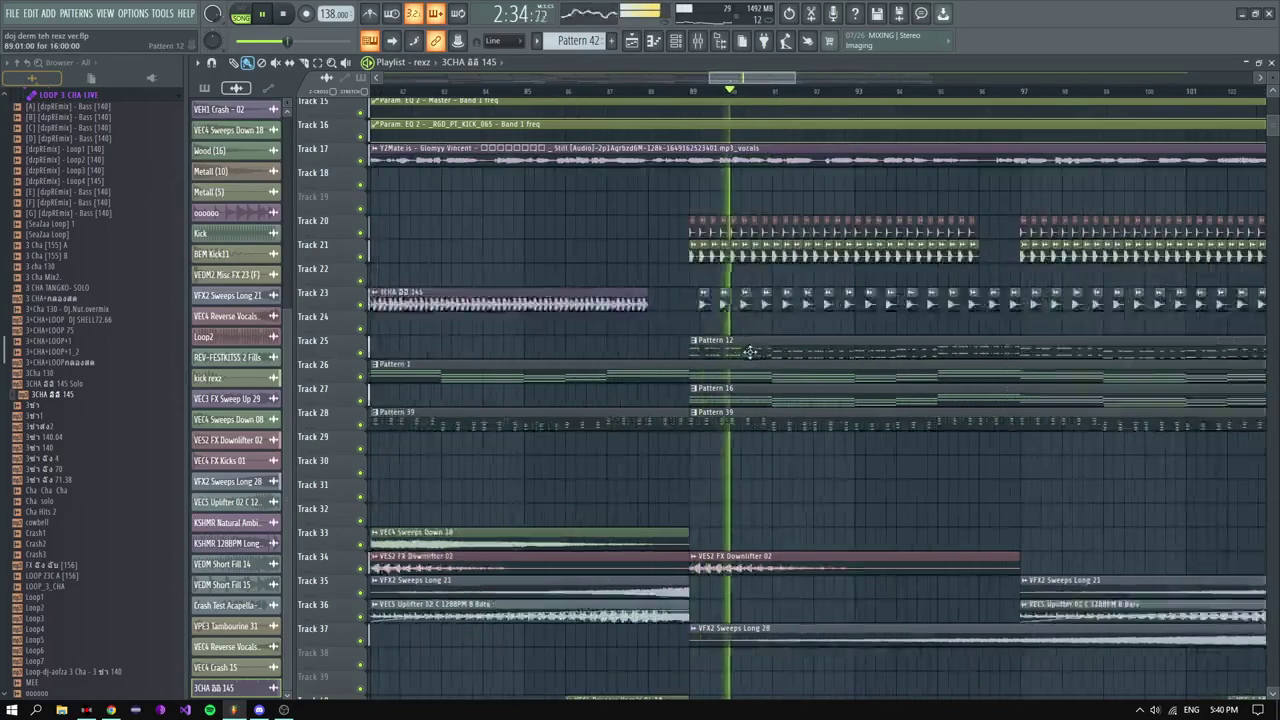
{"action": "scroll", "coordinate": [686, 341], "scroll_direction": "down", "scroll_amount": 3}
{"action": "scroll", "coordinate": [700, 341], "scroll_direction": "up", "scroll_amount": 3}
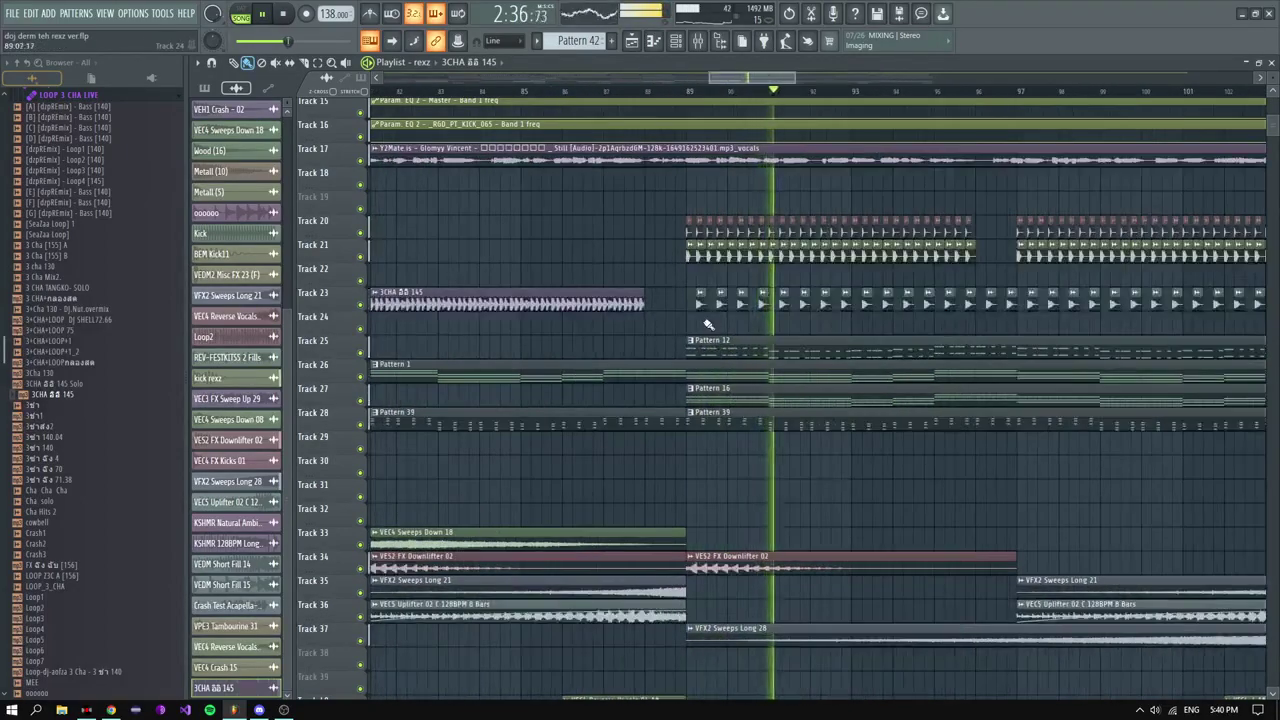
Step: Play the song from shortly before bar 105 to check the transition into the following drop
{"action": "scroll", "coordinate": [708, 325], "scroll_direction": "down", "scroll_amount": 2}
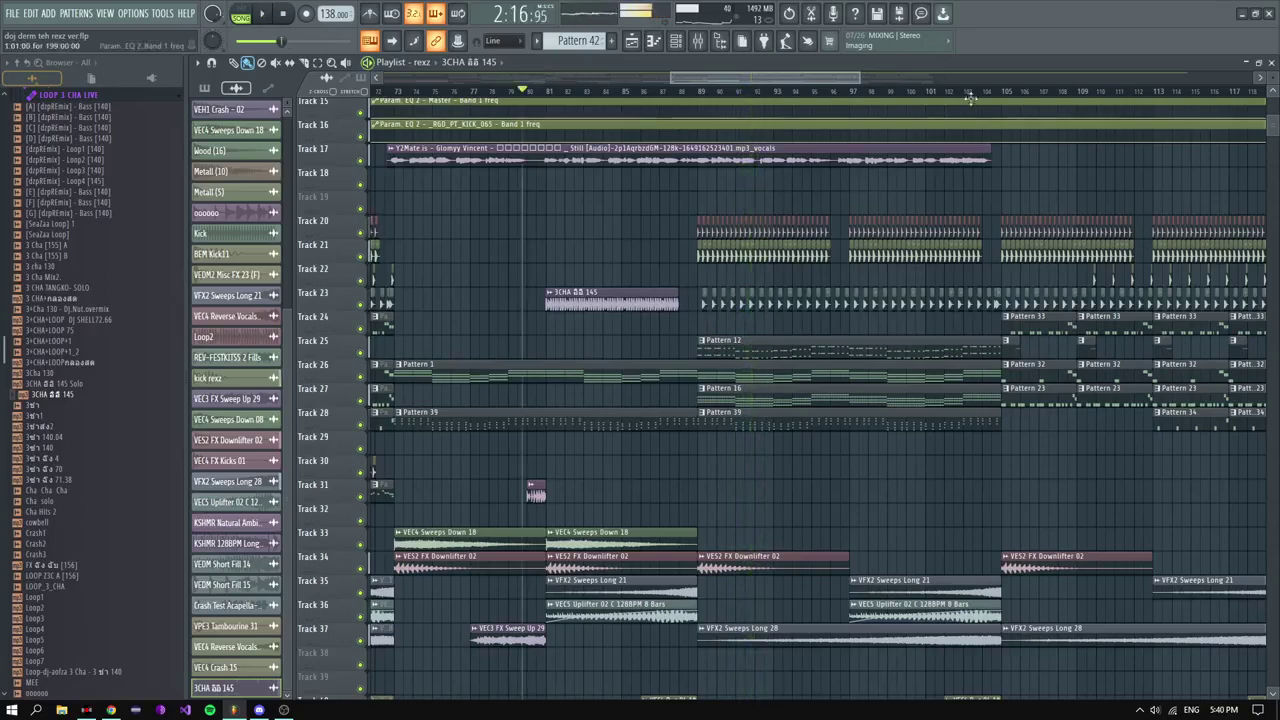
{"action": "scroll", "coordinate": [880, 300], "scroll_direction": "down", "scroll_amount": 2}
{"action": "scroll", "coordinate": [886, 372], "scroll_direction": "up", "scroll_amount": 2}
{"action": "scroll", "coordinate": [892, 373], "scroll_direction": "down", "scroll_amount": 2}
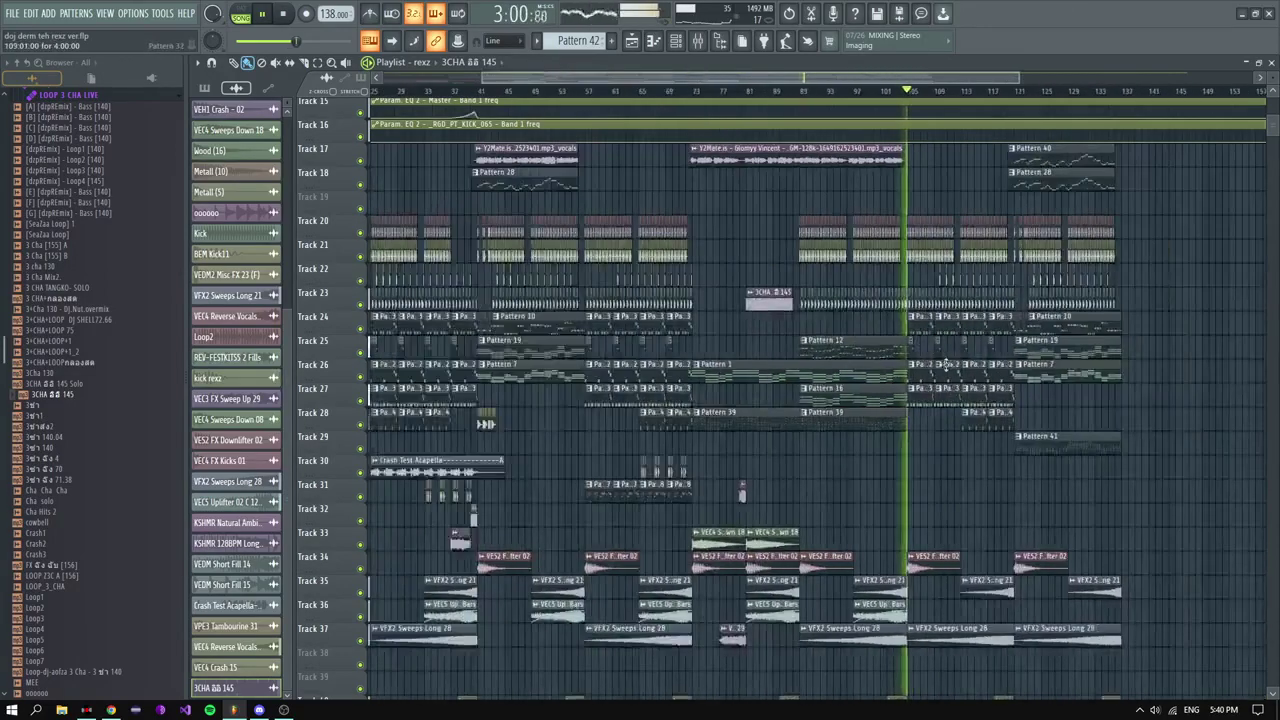
{"action": "scroll", "coordinate": [942, 366], "scroll_direction": "up", "scroll_amount": 3}
{"action": "scroll", "coordinate": [838, 381], "scroll_direction": "up", "scroll_amount": 3}
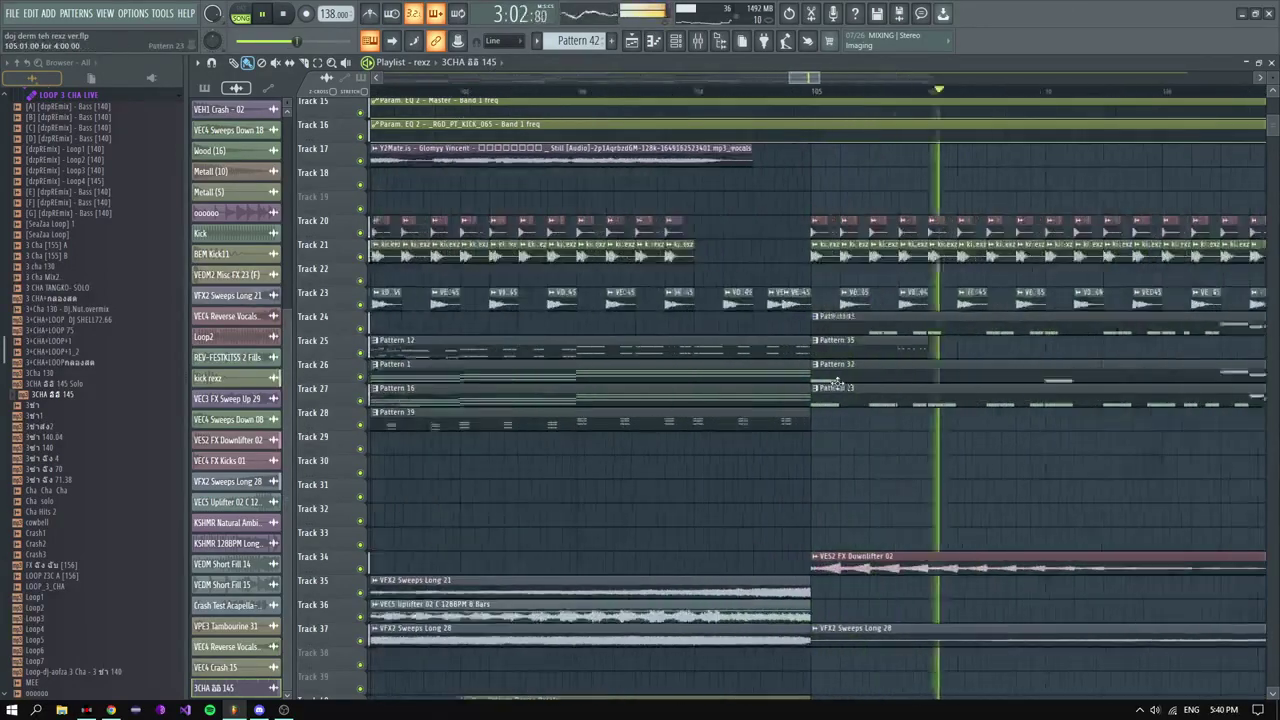
Step: Listen to the drop starting at bar 105 while viewing its surrounding arrangement, and save the project
{"action": "scroll", "coordinate": [838, 383], "scroll_direction": "right", "scroll_amount": 3}
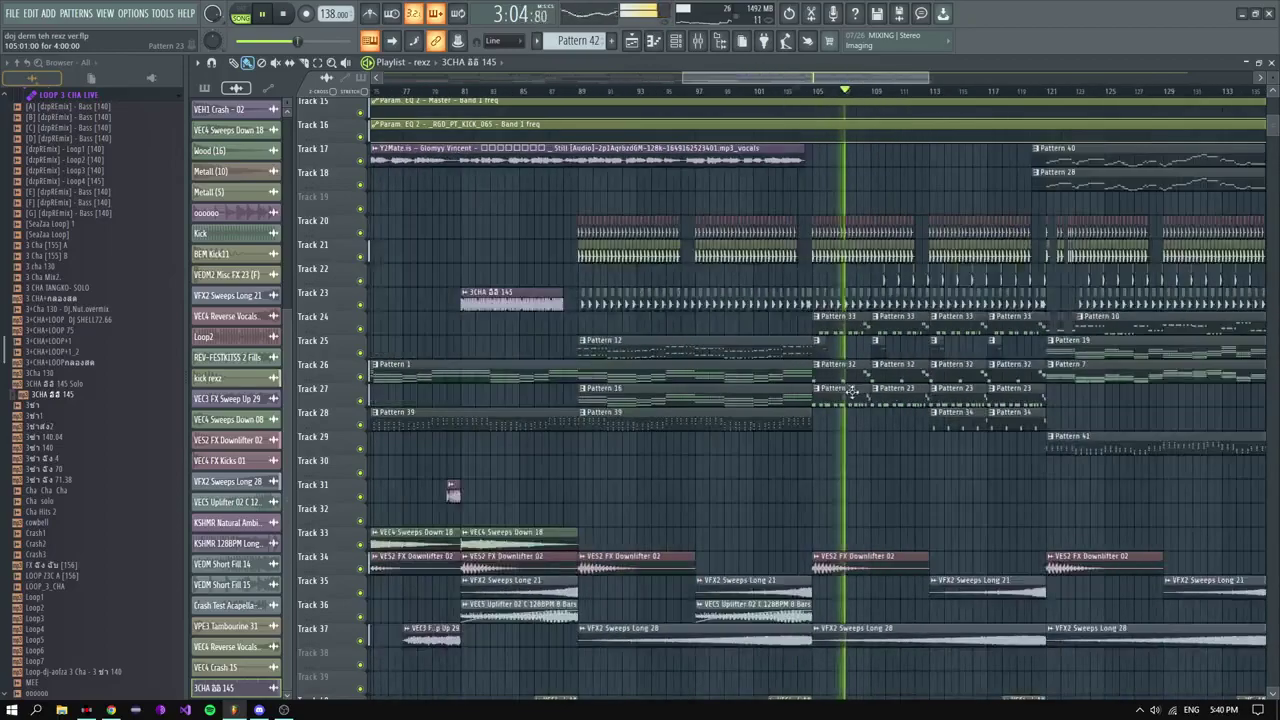
{"action": "scroll", "coordinate": [791, 392], "scroll_direction": "down", "scroll_amount": 2}
{"action": "scroll", "coordinate": [822, 392], "scroll_direction": "up", "scroll_amount": 4}
{"action": "scroll", "coordinate": [808, 389], "scroll_direction": "down", "scroll_amount": 2}
{"action": "scroll", "coordinate": [808, 388], "scroll_direction": "up", "scroll_amount": 3}
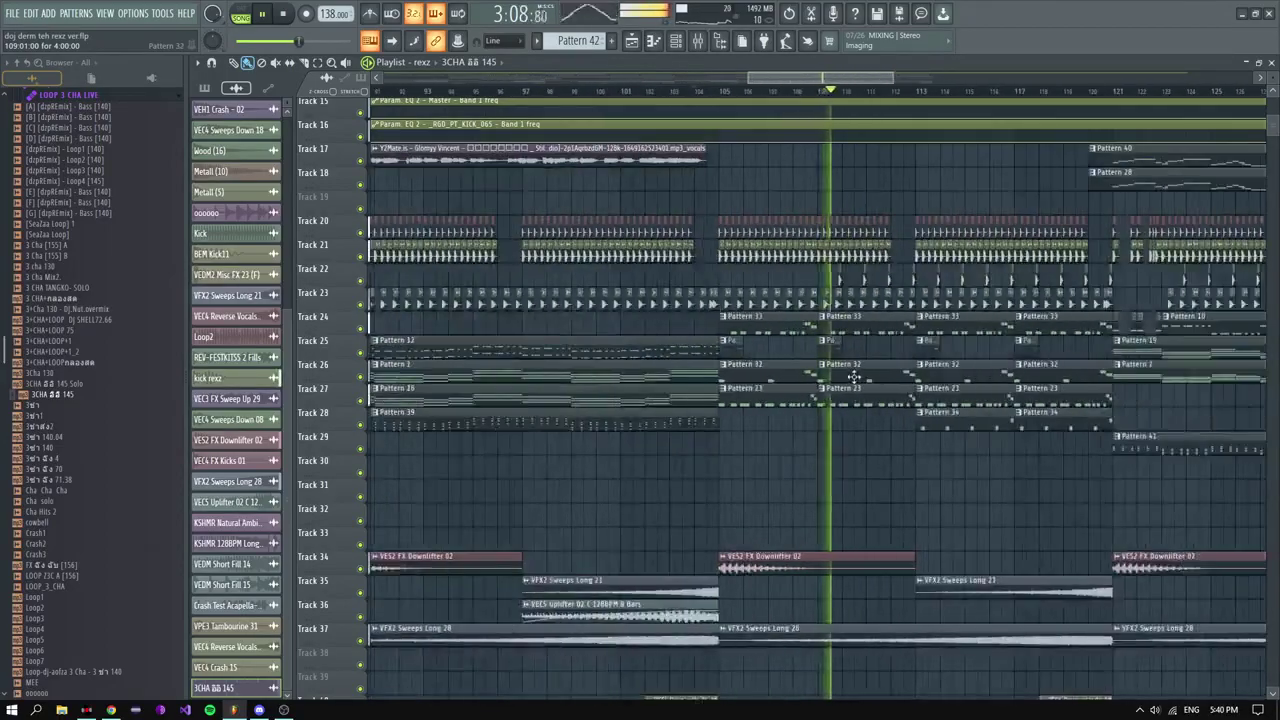
{"action": "scroll", "coordinate": [785, 371], "scroll_direction": "down", "scroll_amount": 10}
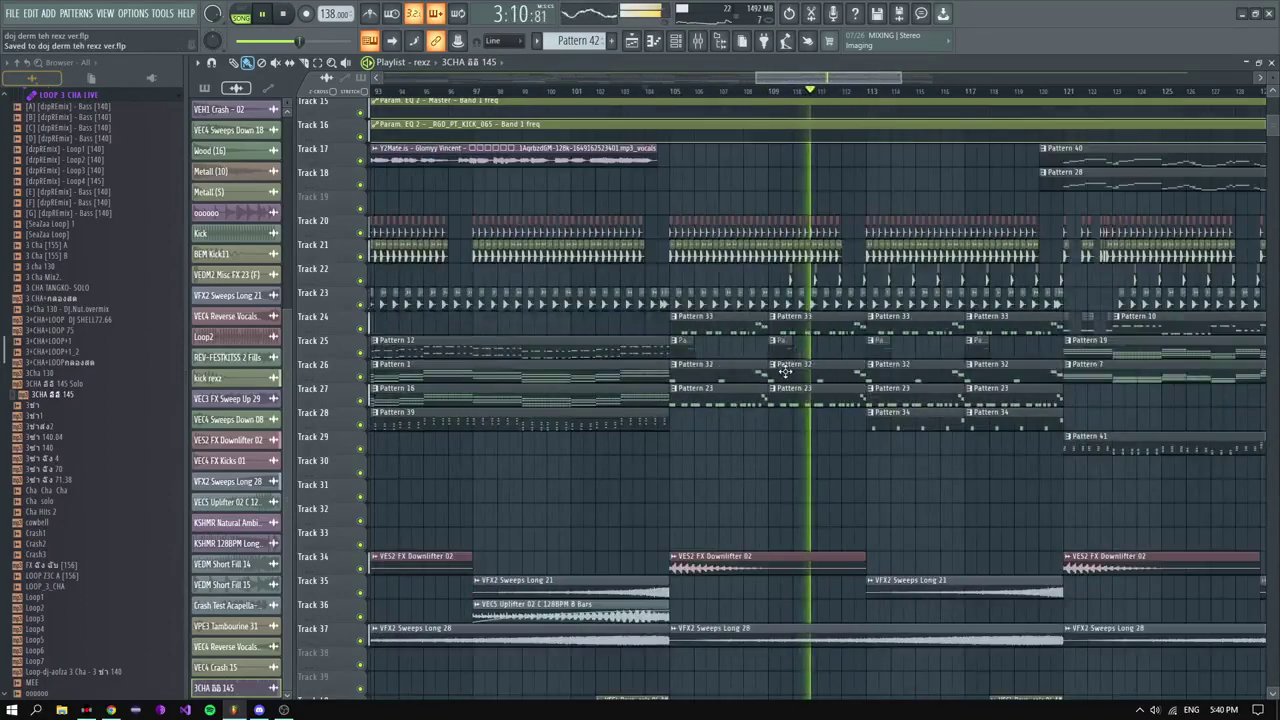
{"action": "scroll", "coordinate": [1000, 340], "scroll_direction": "up", "scroll_amount": 3}
{"action": "scroll", "coordinate": [943, 200], "scroll_direction": "down", "scroll_amount": 6}
Step: Stop playback and play the song from the start of the final drop around bar 121
{"action": "key", "text": "space"}
{"action": "scroll", "coordinate": [1004, 77], "scroll_direction": "right", "scroll_amount": 2}
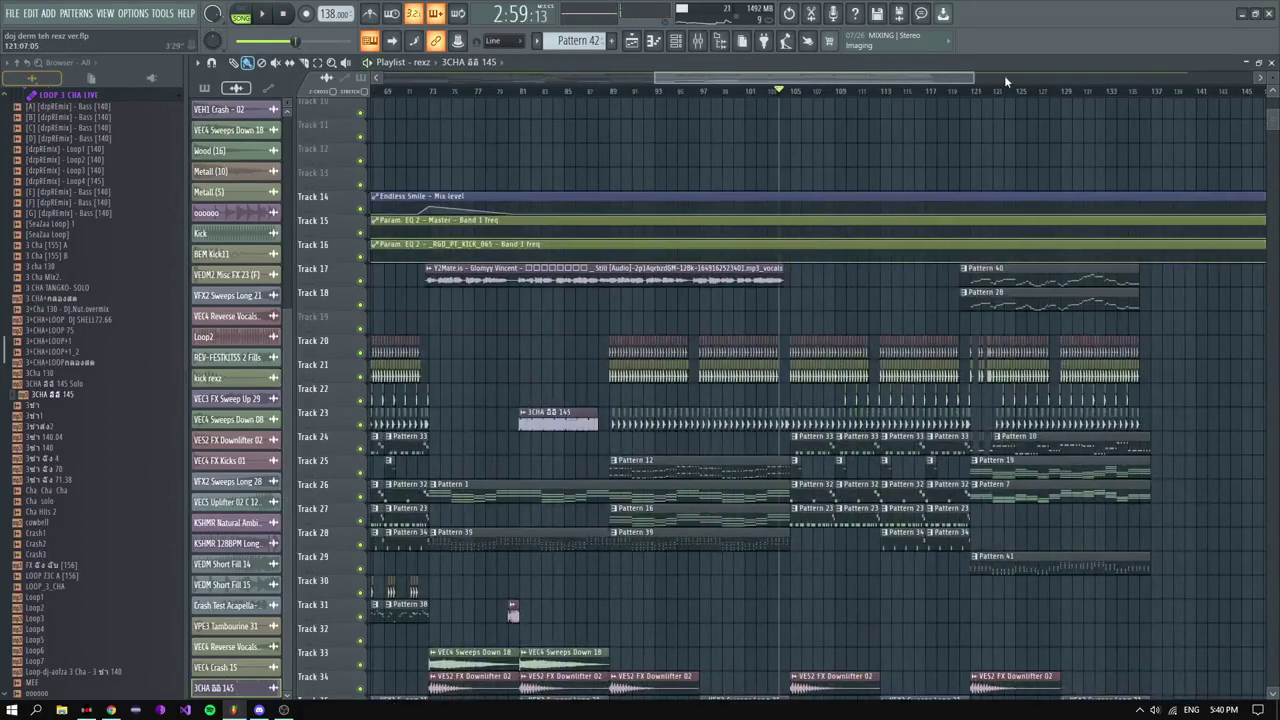
{"action": "scroll", "coordinate": [958, 264], "scroll_direction": "up", "scroll_amount": 4}
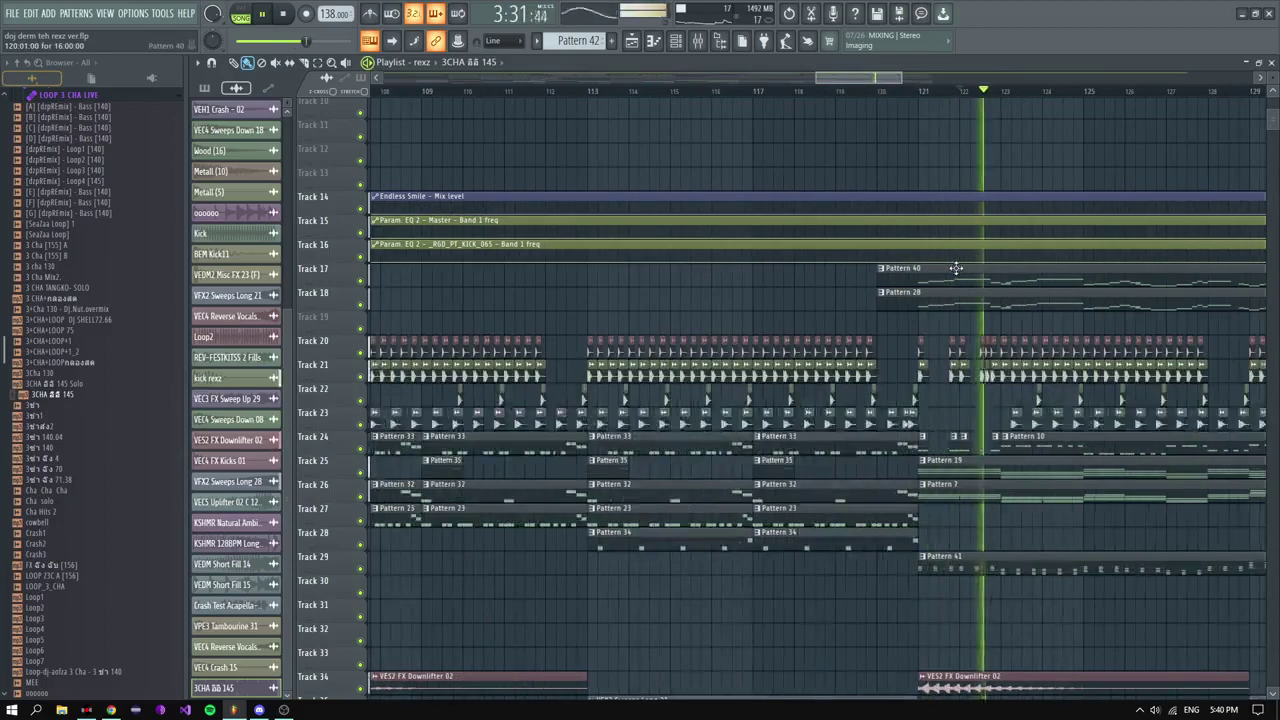
Step: Inspect the Pattern 10 notes of the Deep2 channel in the piano roll, and return to the playlist
{"action": "double_click", "coordinate": [1046, 455]}
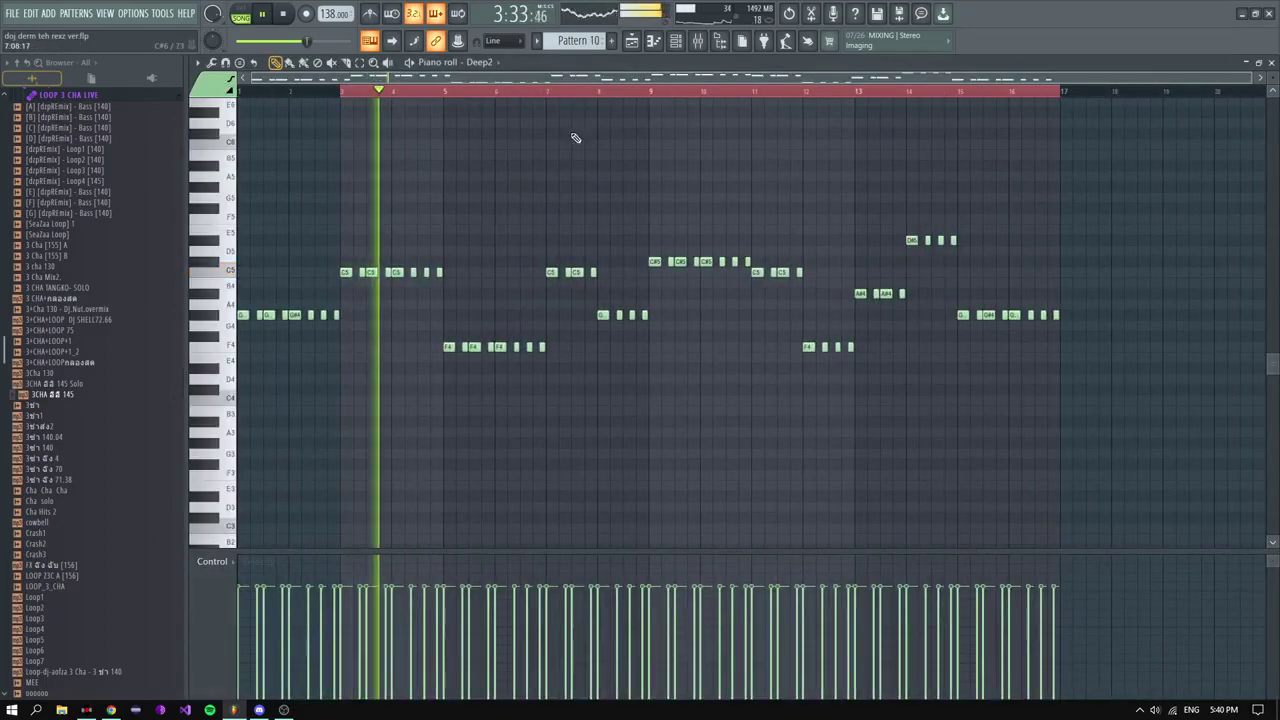
{"action": "left_click", "coordinate": [678, 42]}
{"action": "right_click", "coordinate": [1131, 378]}
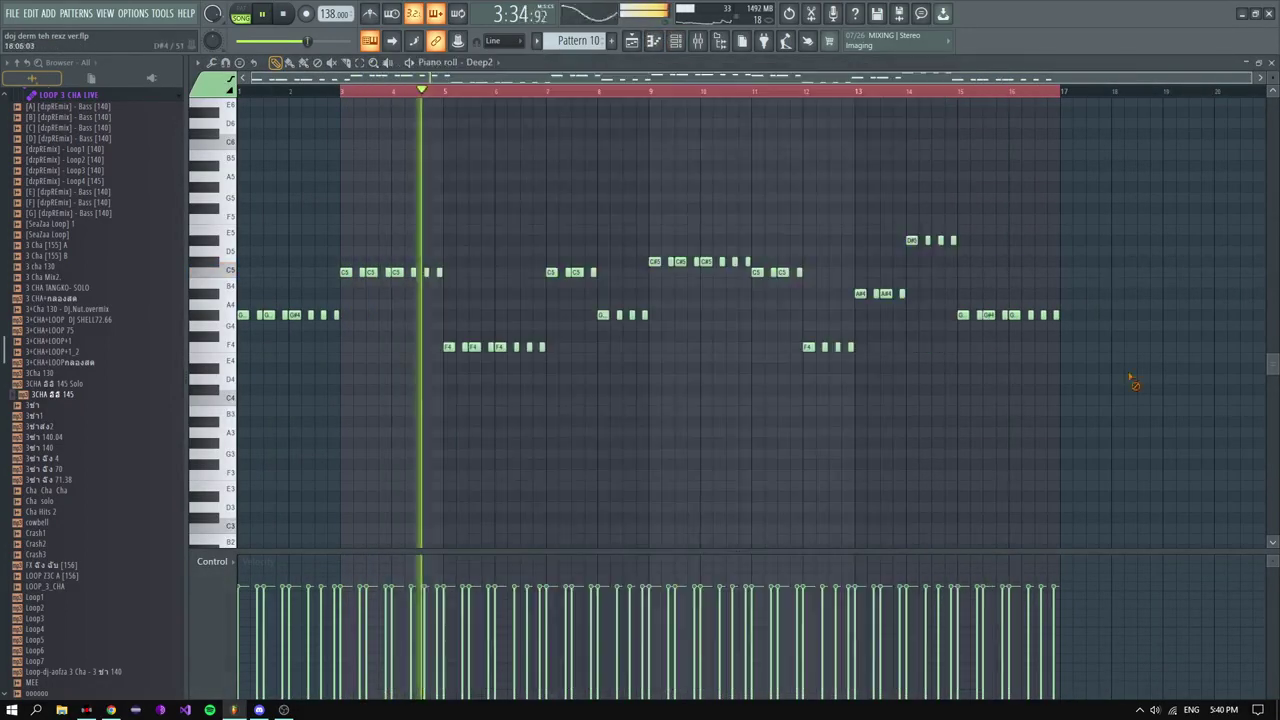
{"action": "left_click", "coordinate": [631, 41]}
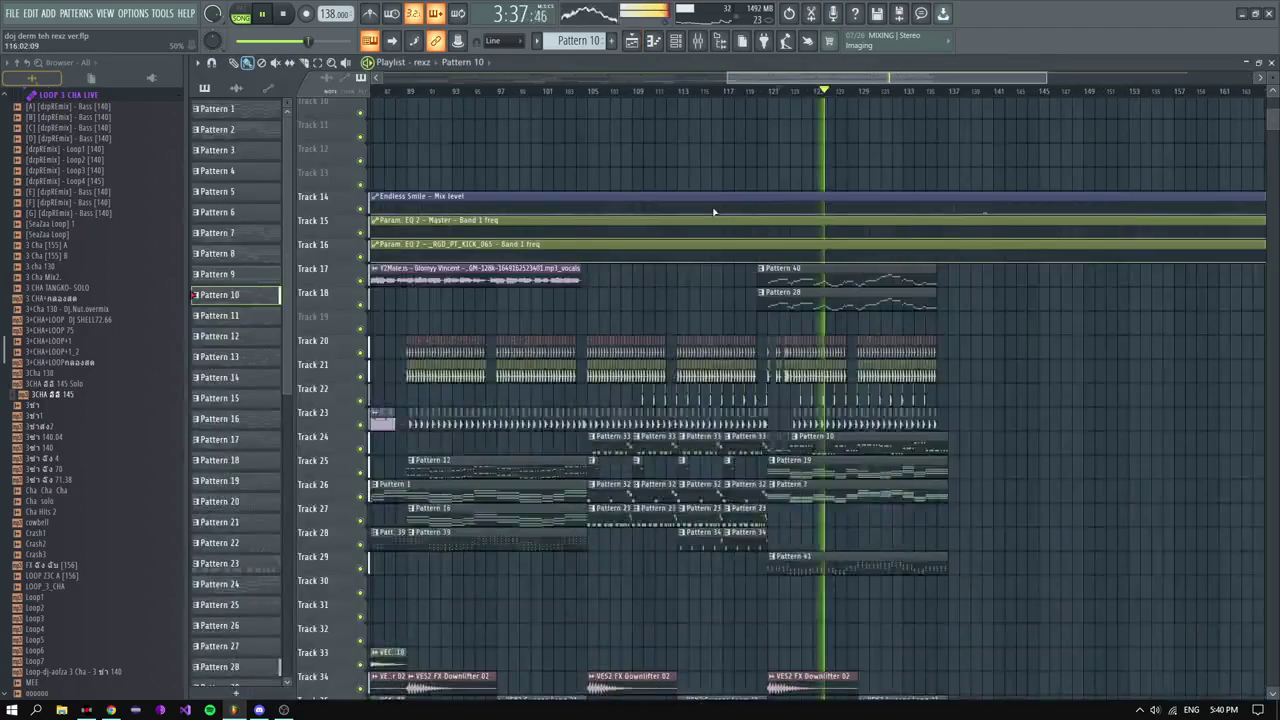
Step: Listen to the final drop through to its end and review the whole arrangement across all playlist tracks
{"action": "scroll", "coordinate": [540, 324], "scroll_direction": "up", "scroll_amount": 5}
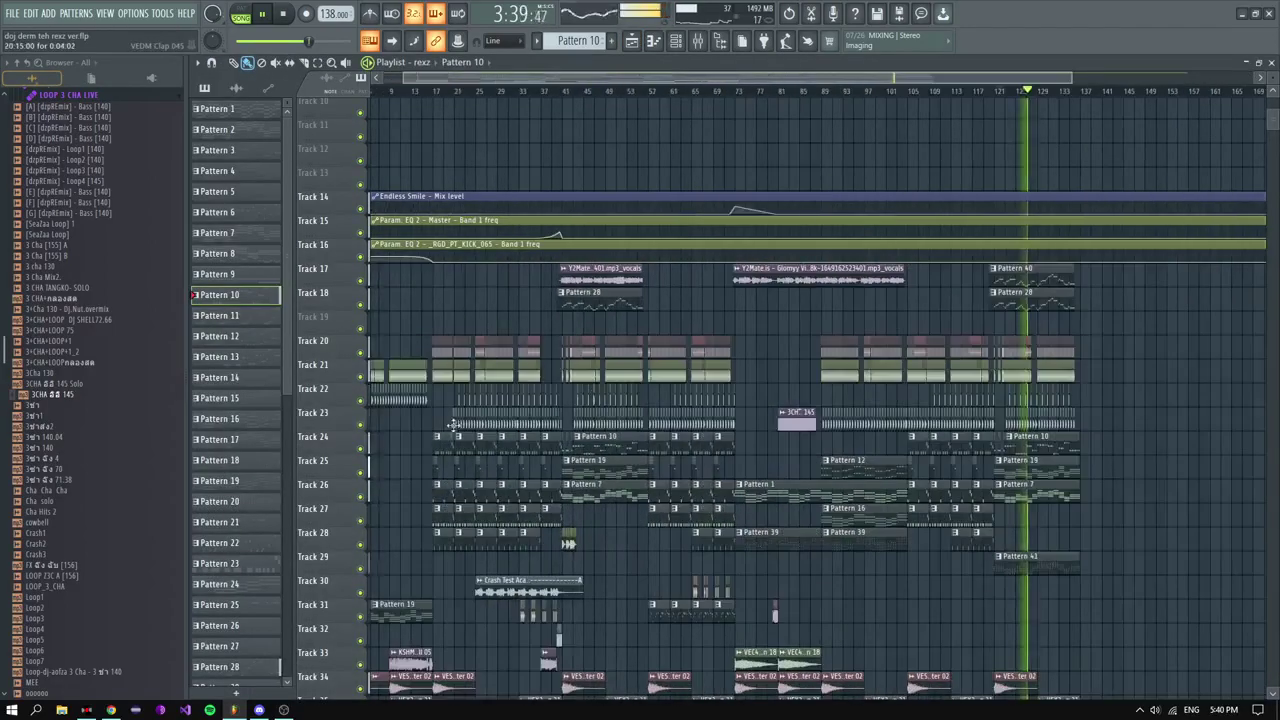
{"action": "scroll", "coordinate": [452, 425], "scroll_direction": "down", "scroll_amount": 5}
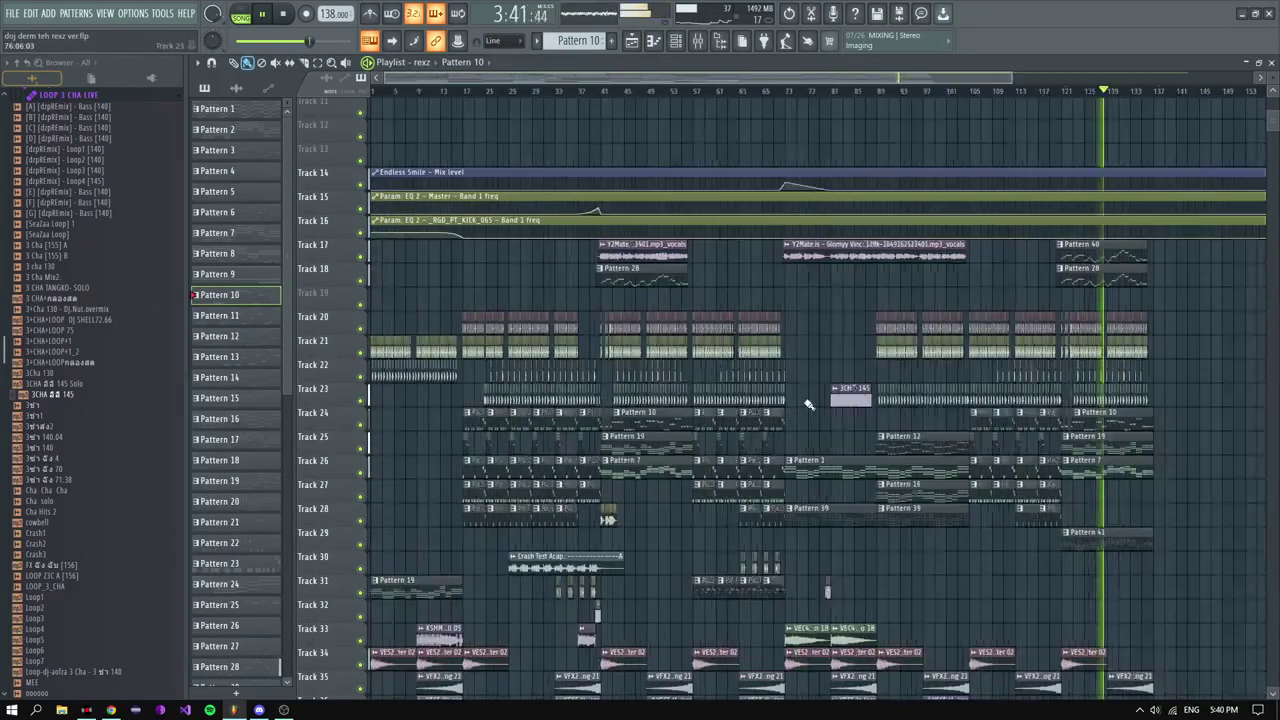
{"action": "scroll", "coordinate": [968, 394], "scroll_direction": "up", "scroll_amount": 4}
{"action": "scroll", "coordinate": [860, 352], "scroll_direction": "down", "scroll_amount": 4}
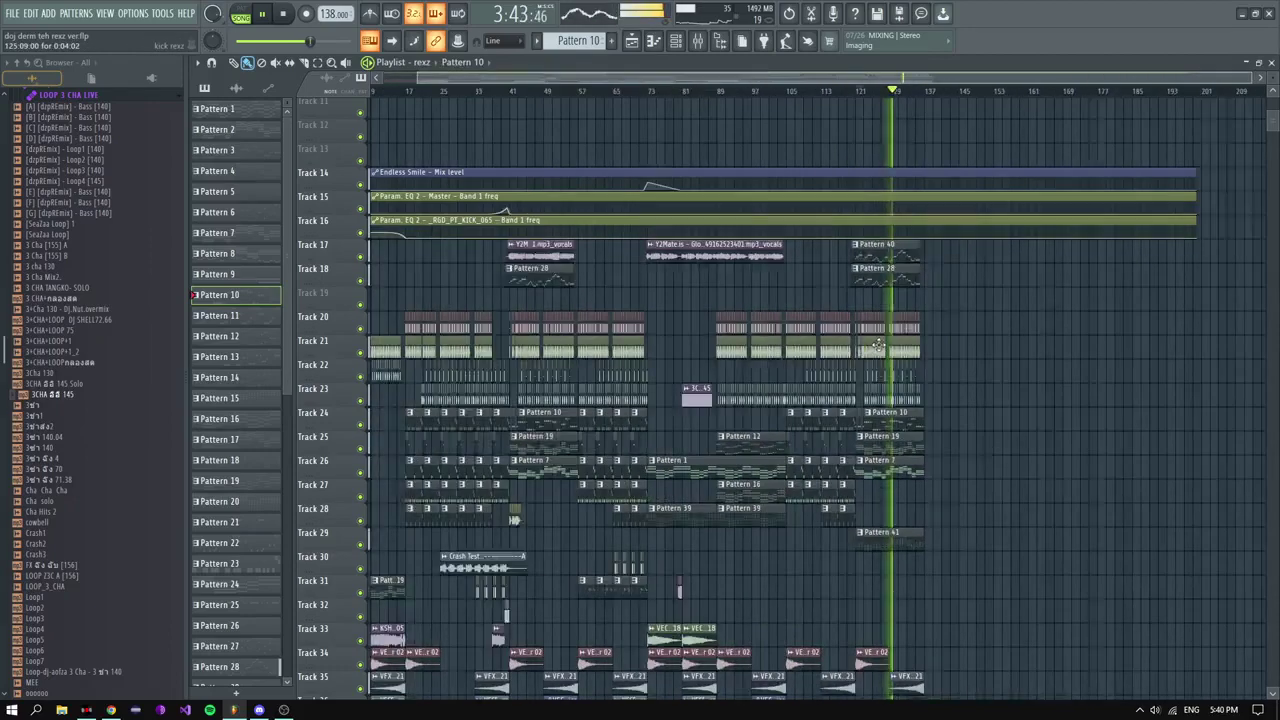
{"action": "scroll", "coordinate": [911, 538], "scroll_direction": "up", "scroll_amount": 6}
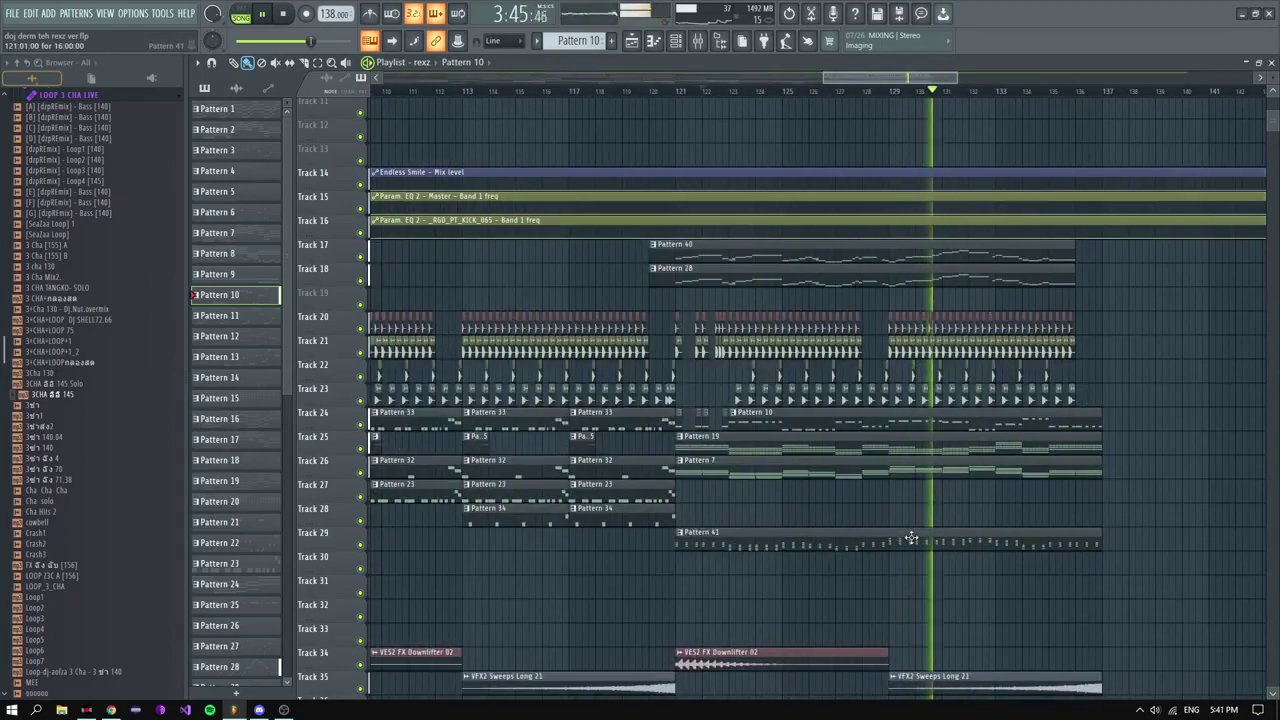
{"action": "scroll", "coordinate": [911, 538], "scroll_direction": "down", "scroll_amount": 4}
{"action": "scroll", "coordinate": [879, 504], "scroll_direction": "up", "scroll_amount": 4}
{"action": "scroll", "coordinate": [878, 503], "scroll_direction": "down", "scroll_amount": 2}
{"action": "scroll", "coordinate": [877, 494], "scroll_direction": "down", "scroll_amount": 3}
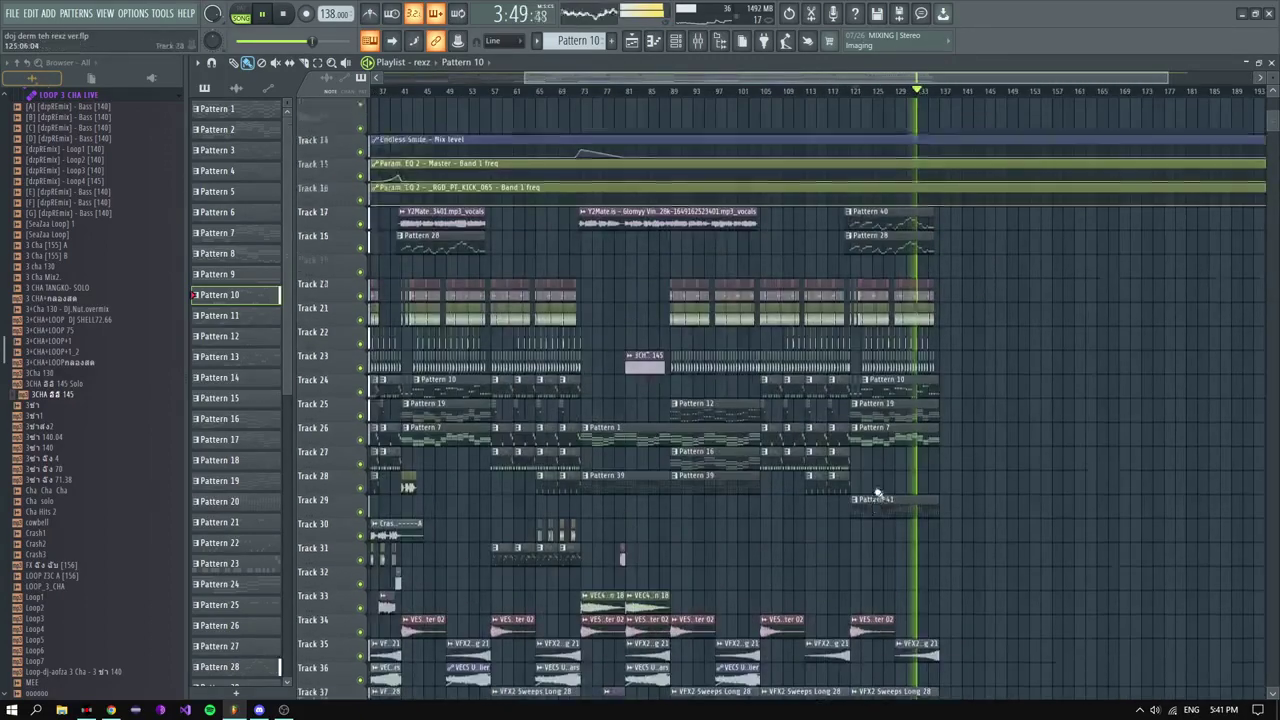
{"action": "scroll", "coordinate": [878, 493], "scroll_direction": "up", "scroll_amount": 3}
{"action": "left_click_drag", "start_coordinate": [690, 78], "coordinate": [527, 78]}
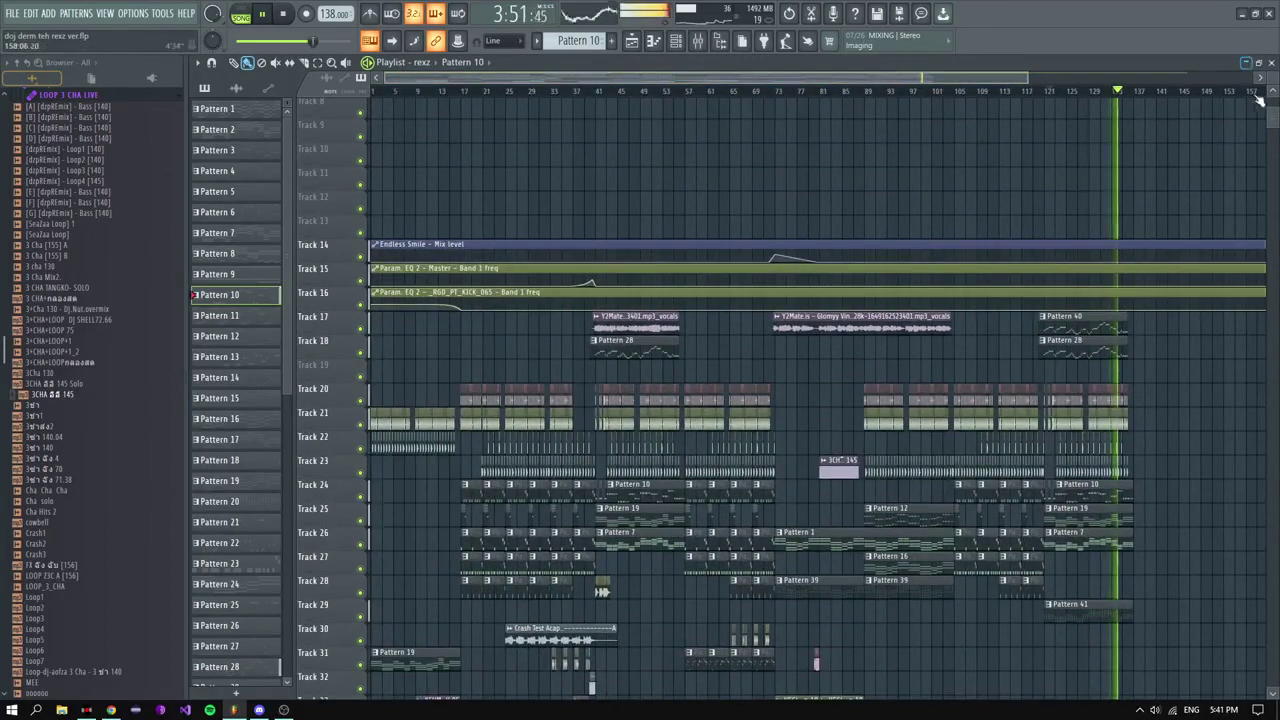
{"action": "scroll", "coordinate": [1074, 214], "scroll_direction": "down", "scroll_amount": 3}
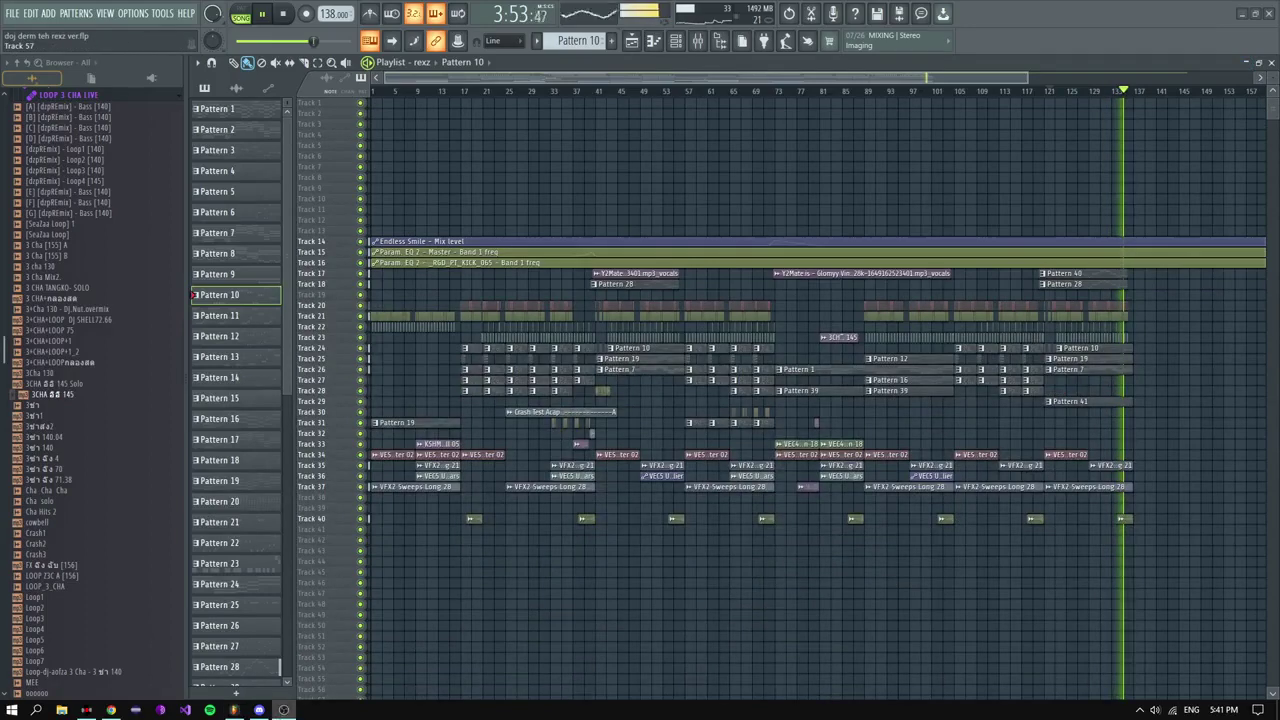
Step: Check the running stream in OBS, and minimize OBS, FL Studio and VirtualDJ to clear the desktop
{"action": "left_click", "coordinate": [284, 710]}
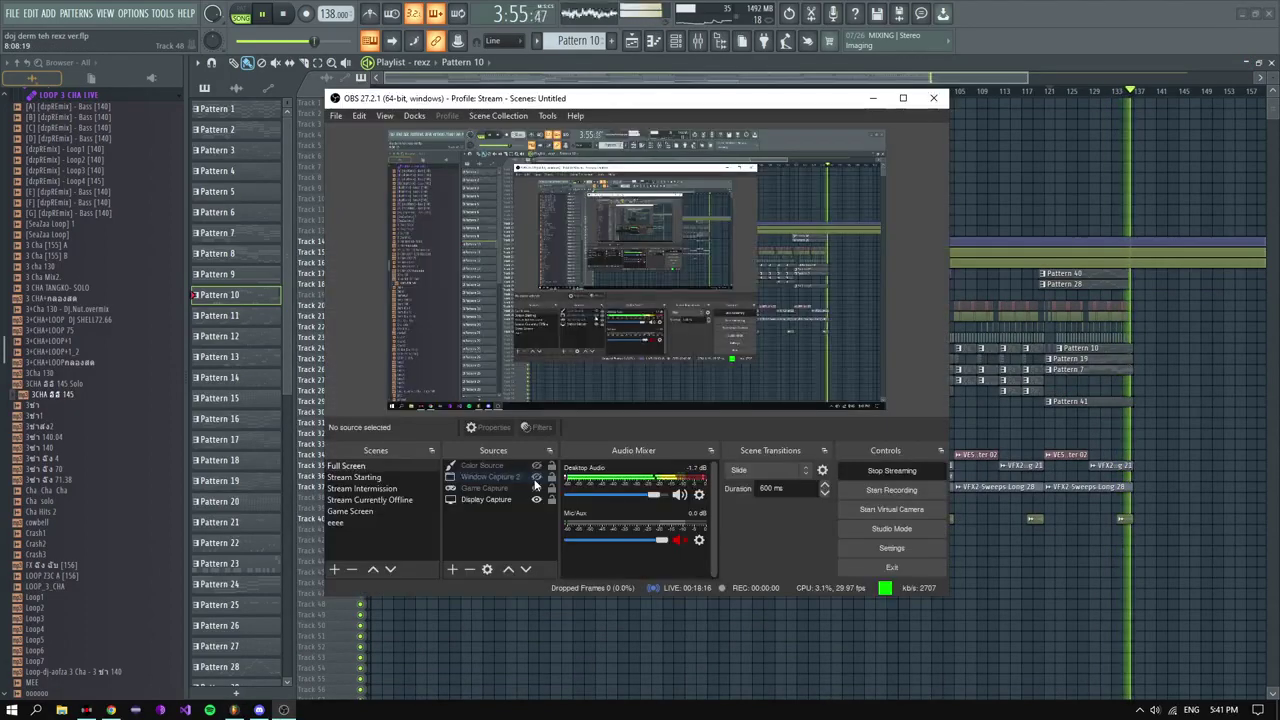
{"action": "left_click", "coordinate": [871, 99]}
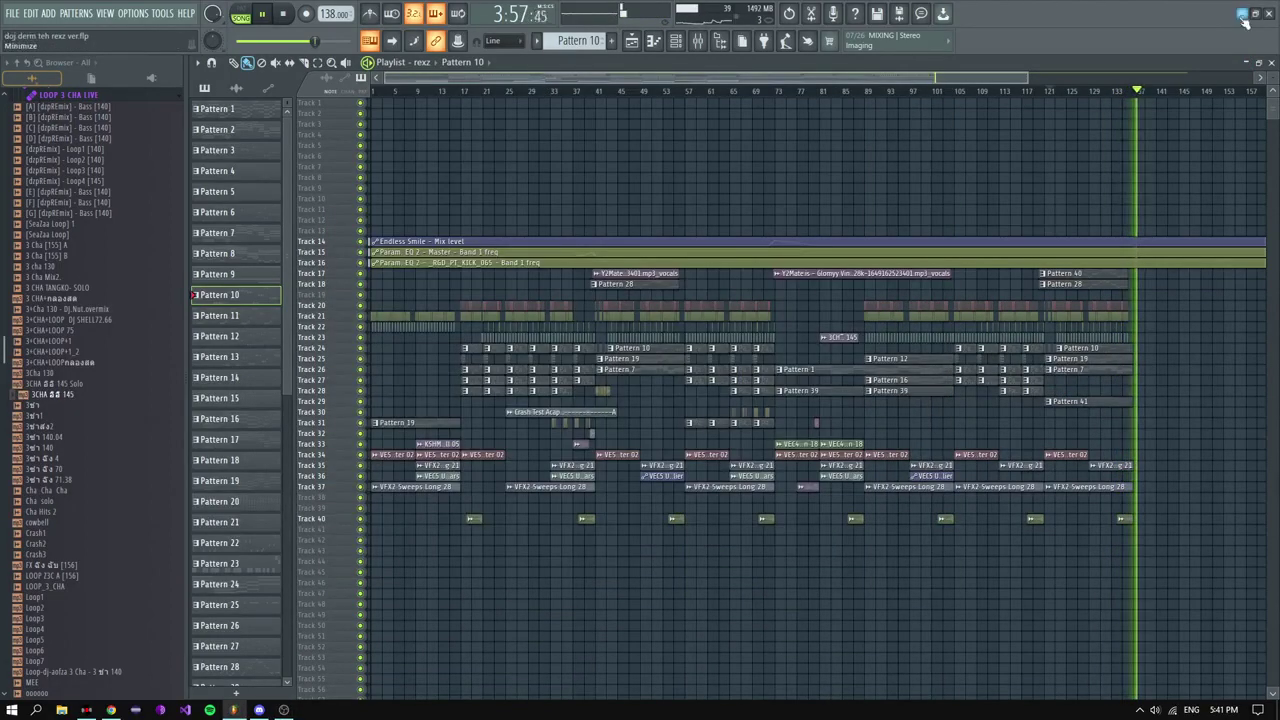
{"action": "key", "text": "alt+Tab"}
{"action": "left_click", "coordinate": [1231, 8]}
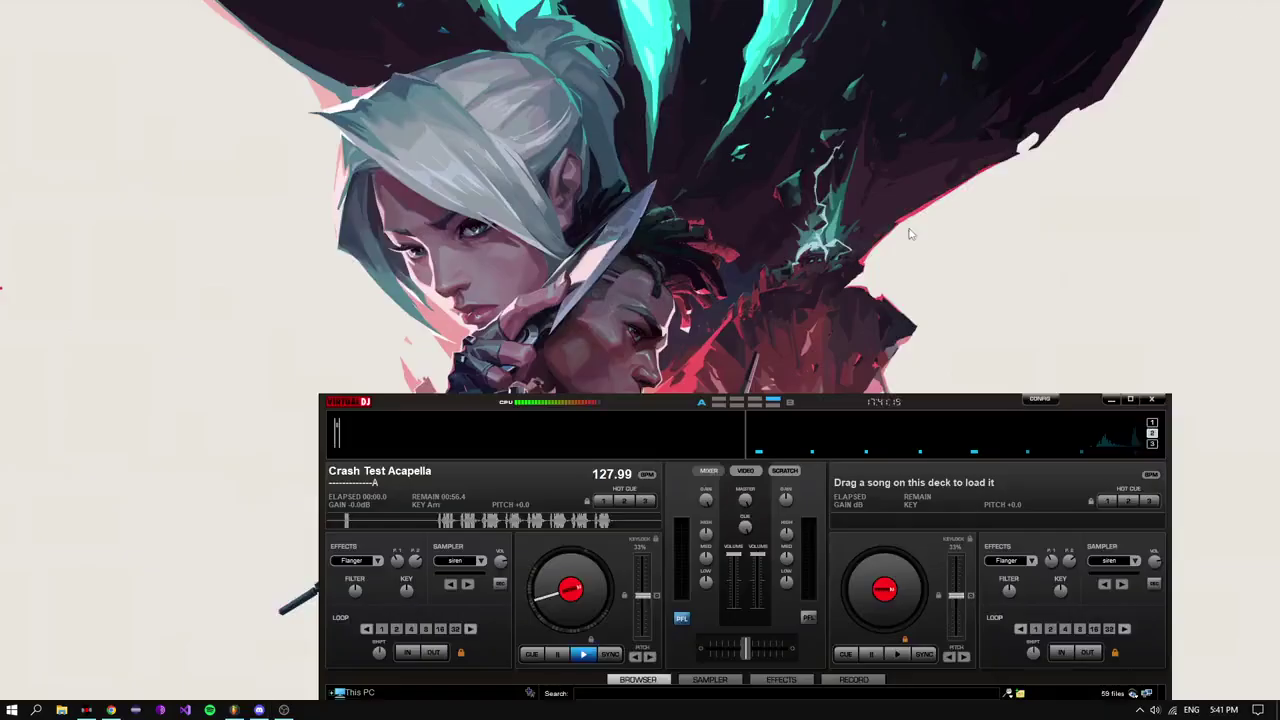
{"action": "left_click", "coordinate": [1109, 401]}
{"action": "right_click", "coordinate": [717, 317]}
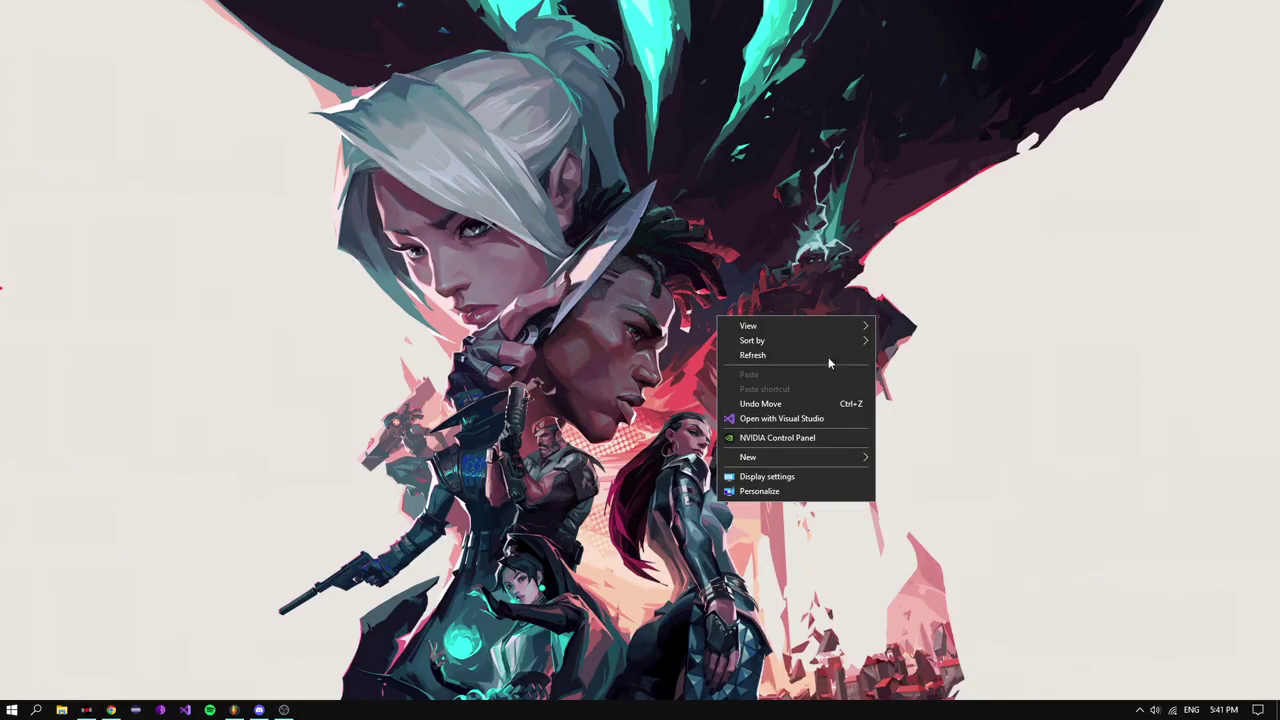
{"action": "left_click", "coordinate": [689, 256]}
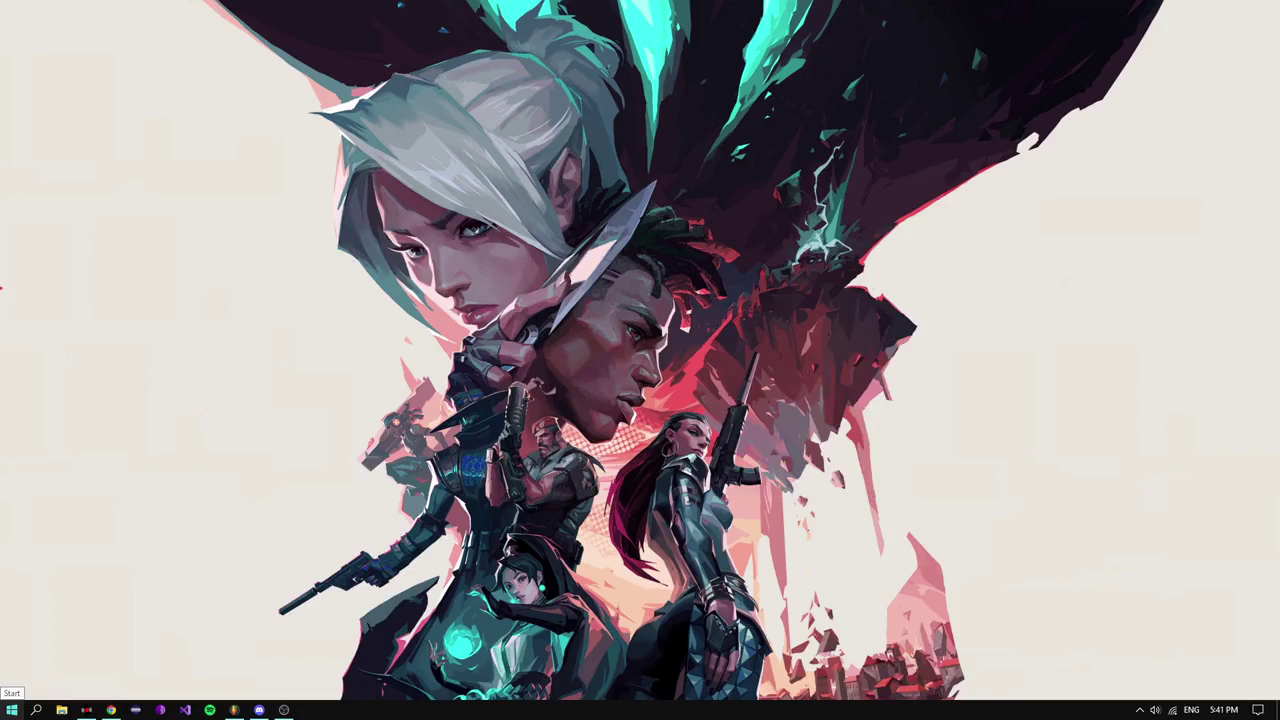
Step: Open Notepad and write the sign-off message "damn im sleepy bye bye xD"
{"action": "left_click", "coordinate": [12, 709]}
{"action": "type", "text": "note"}
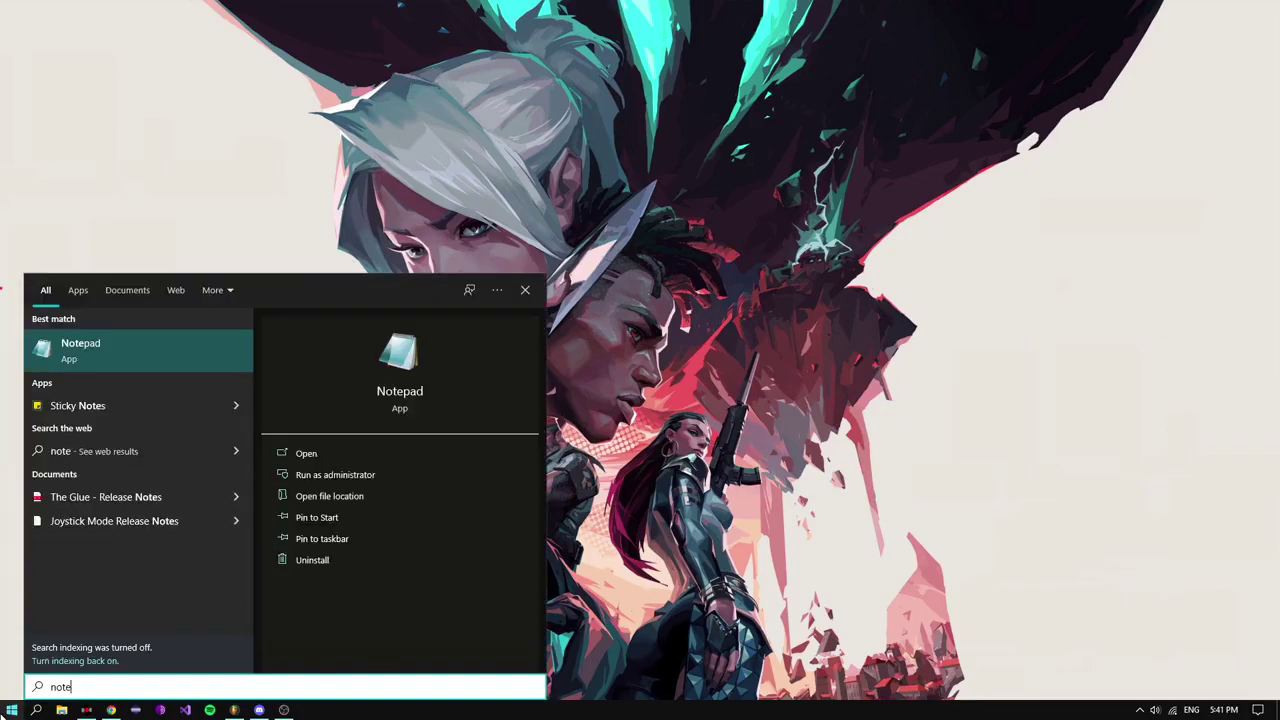
{"action": "key", "text": "Return"}
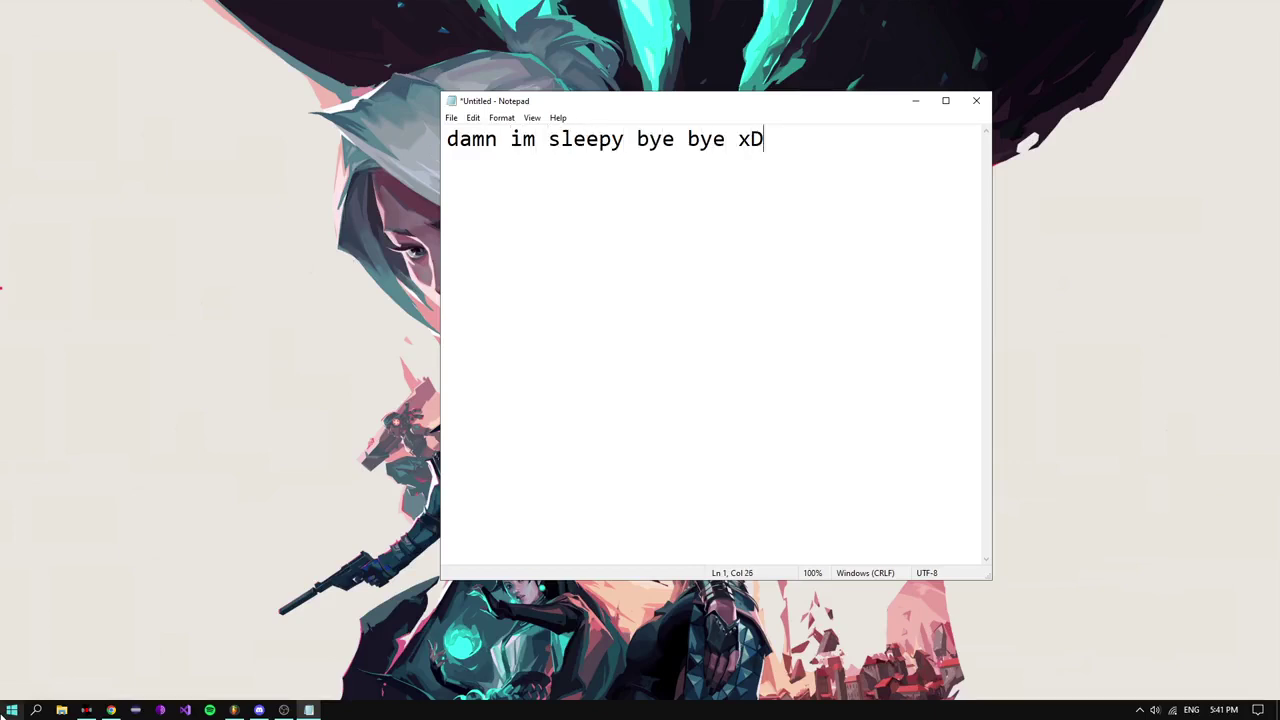
Step: Switch to OBS to stop streaming
{"action": "left_click", "coordinate": [284, 710]}
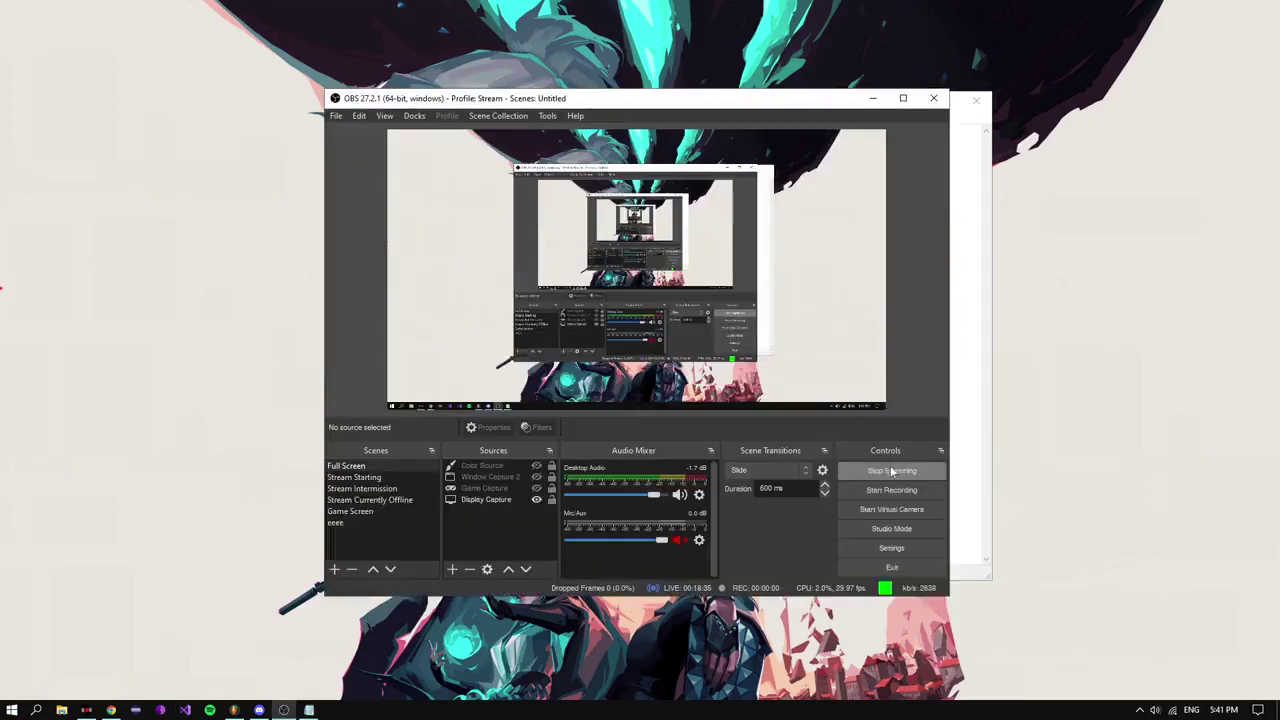